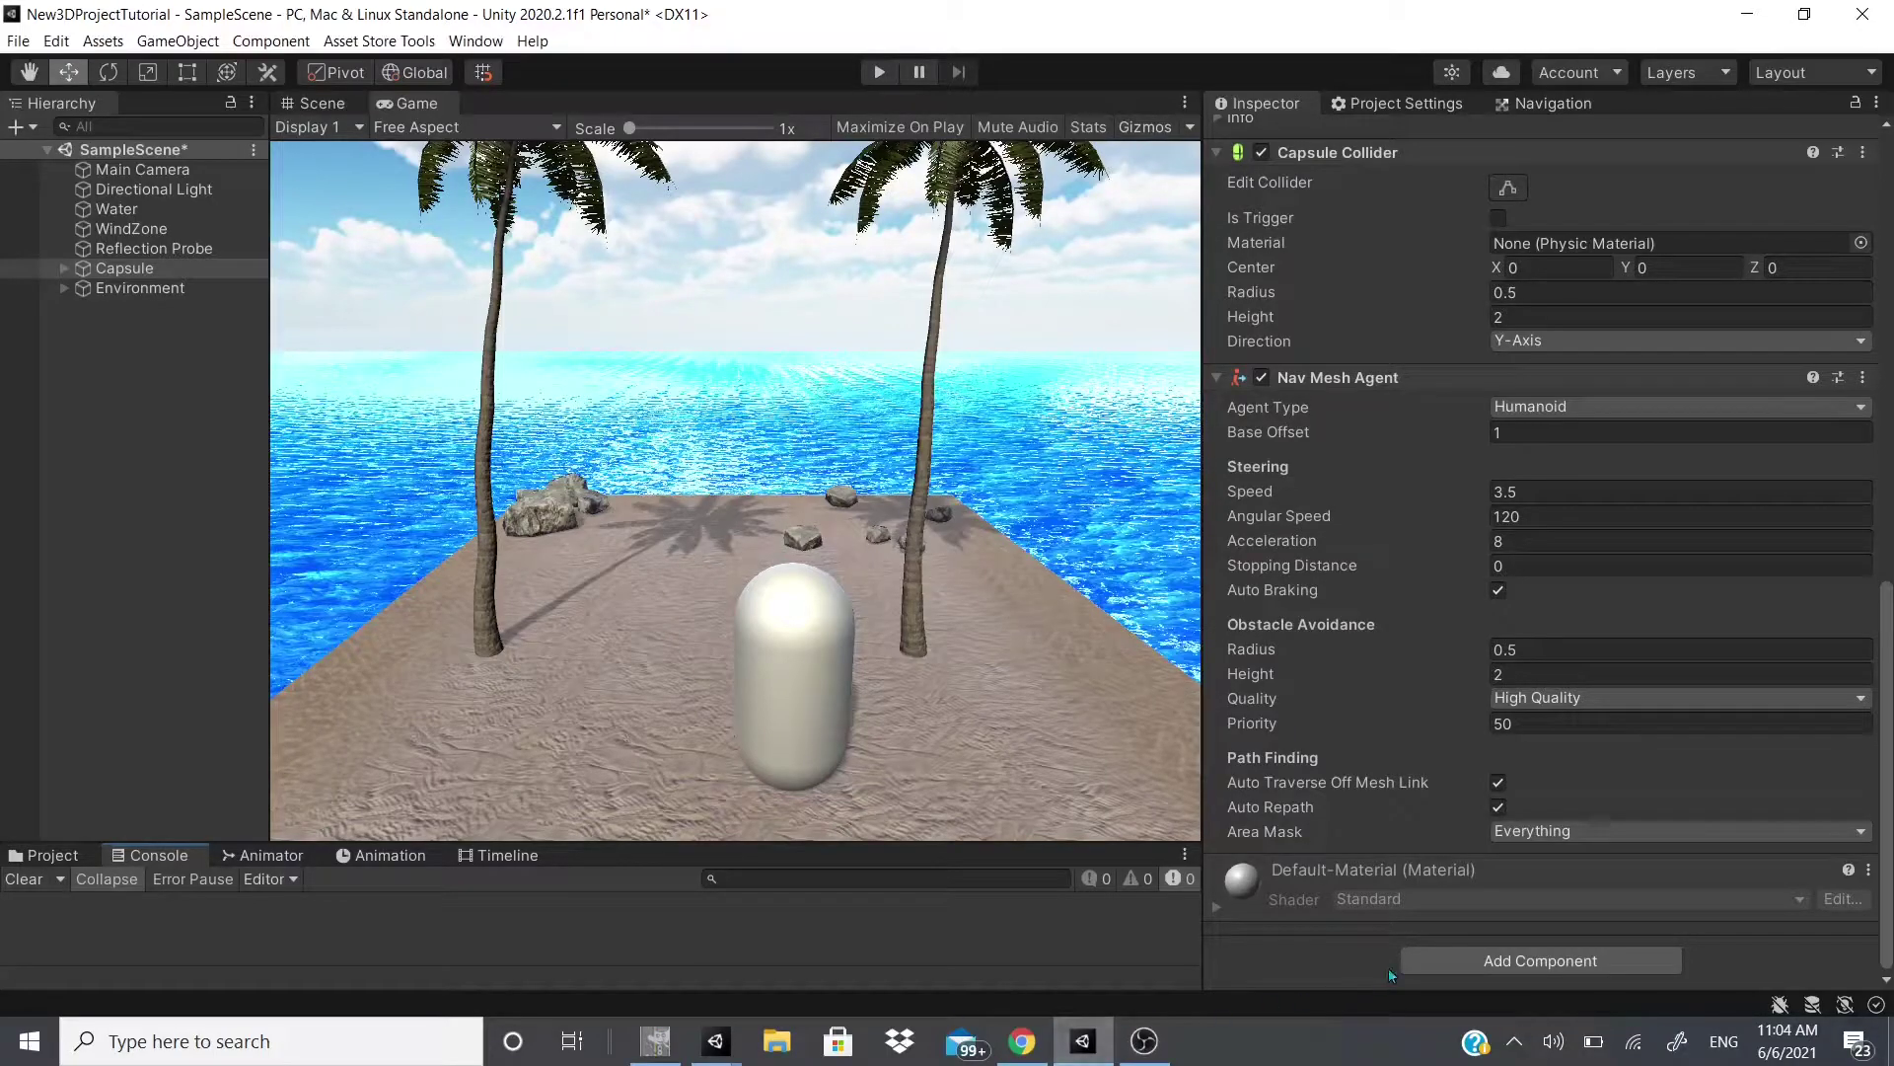
Step: Add a Physics > Configurable Joint to the Capsule and scroll the Inspector to its fields
{"action": "left_click", "coordinate": [1409, 963]}
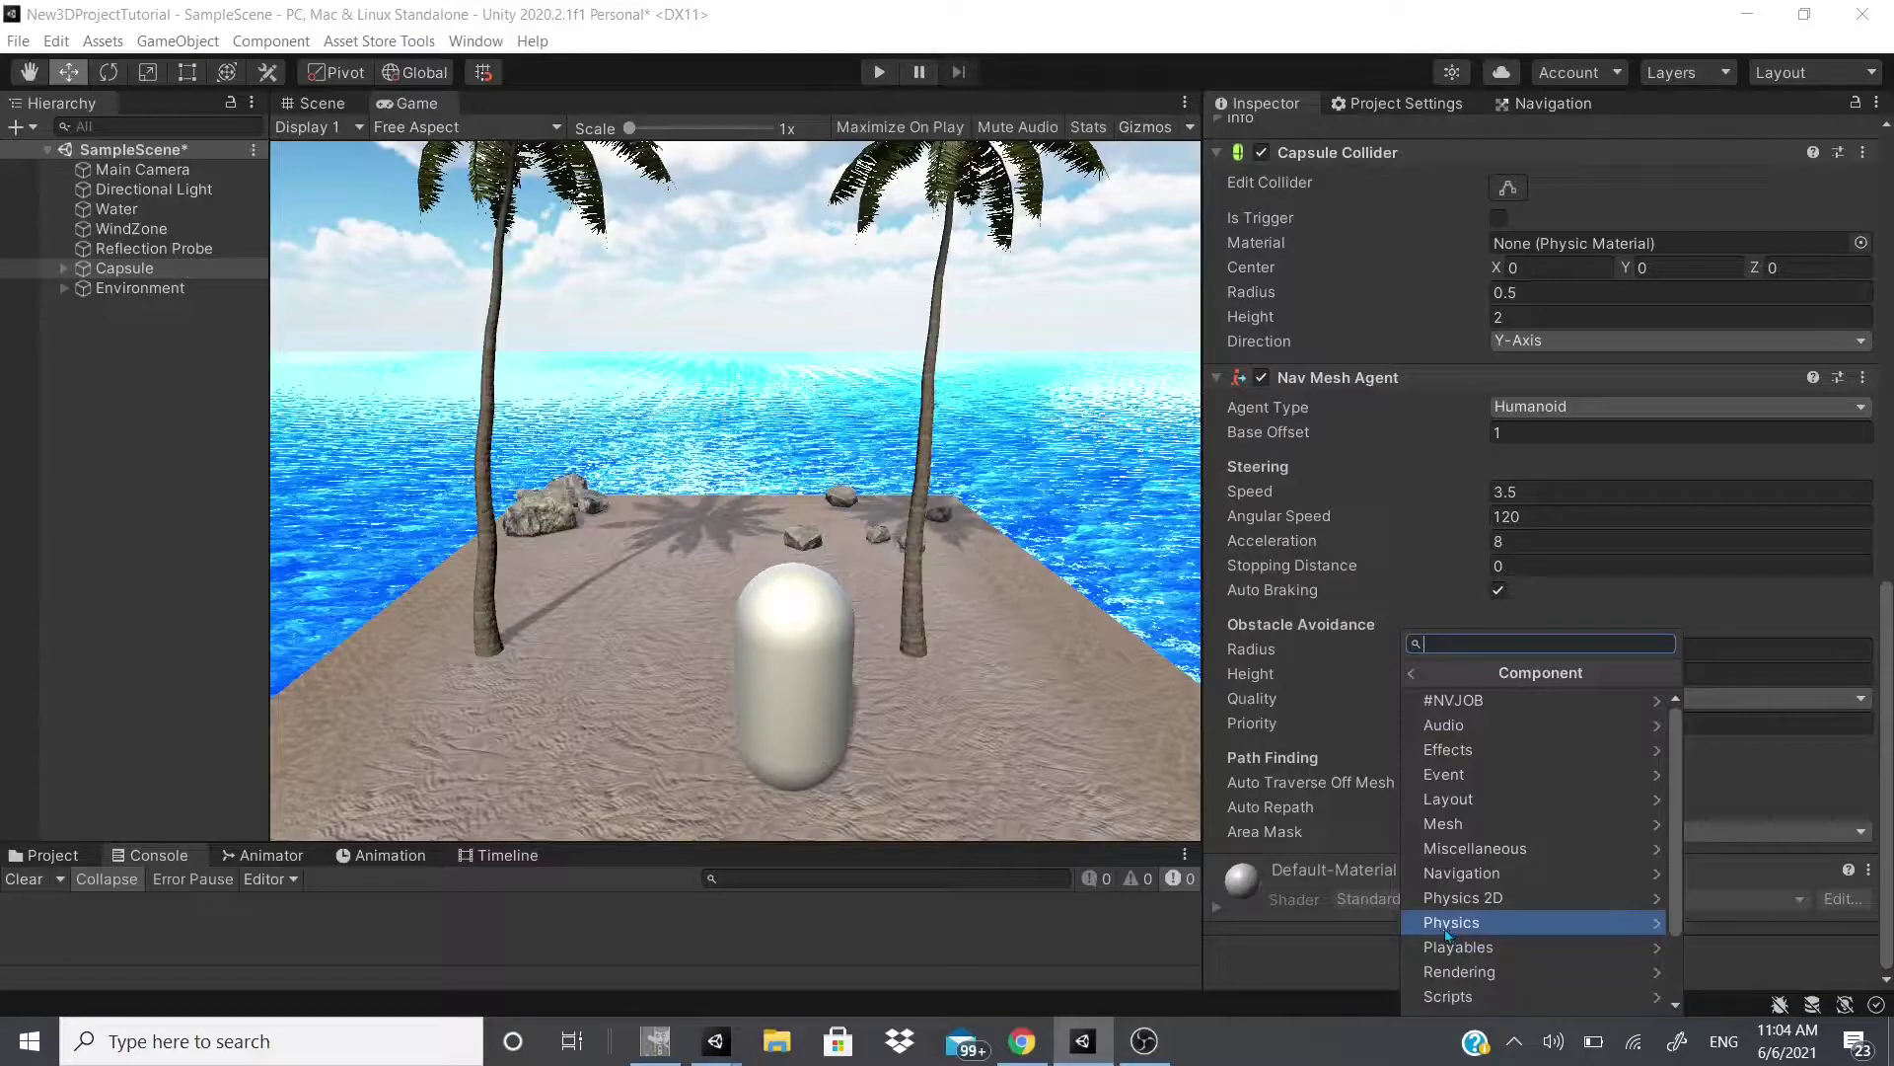
{"action": "left_click", "coordinate": [1500, 932]}
{"action": "left_click", "coordinate": [1566, 773]}
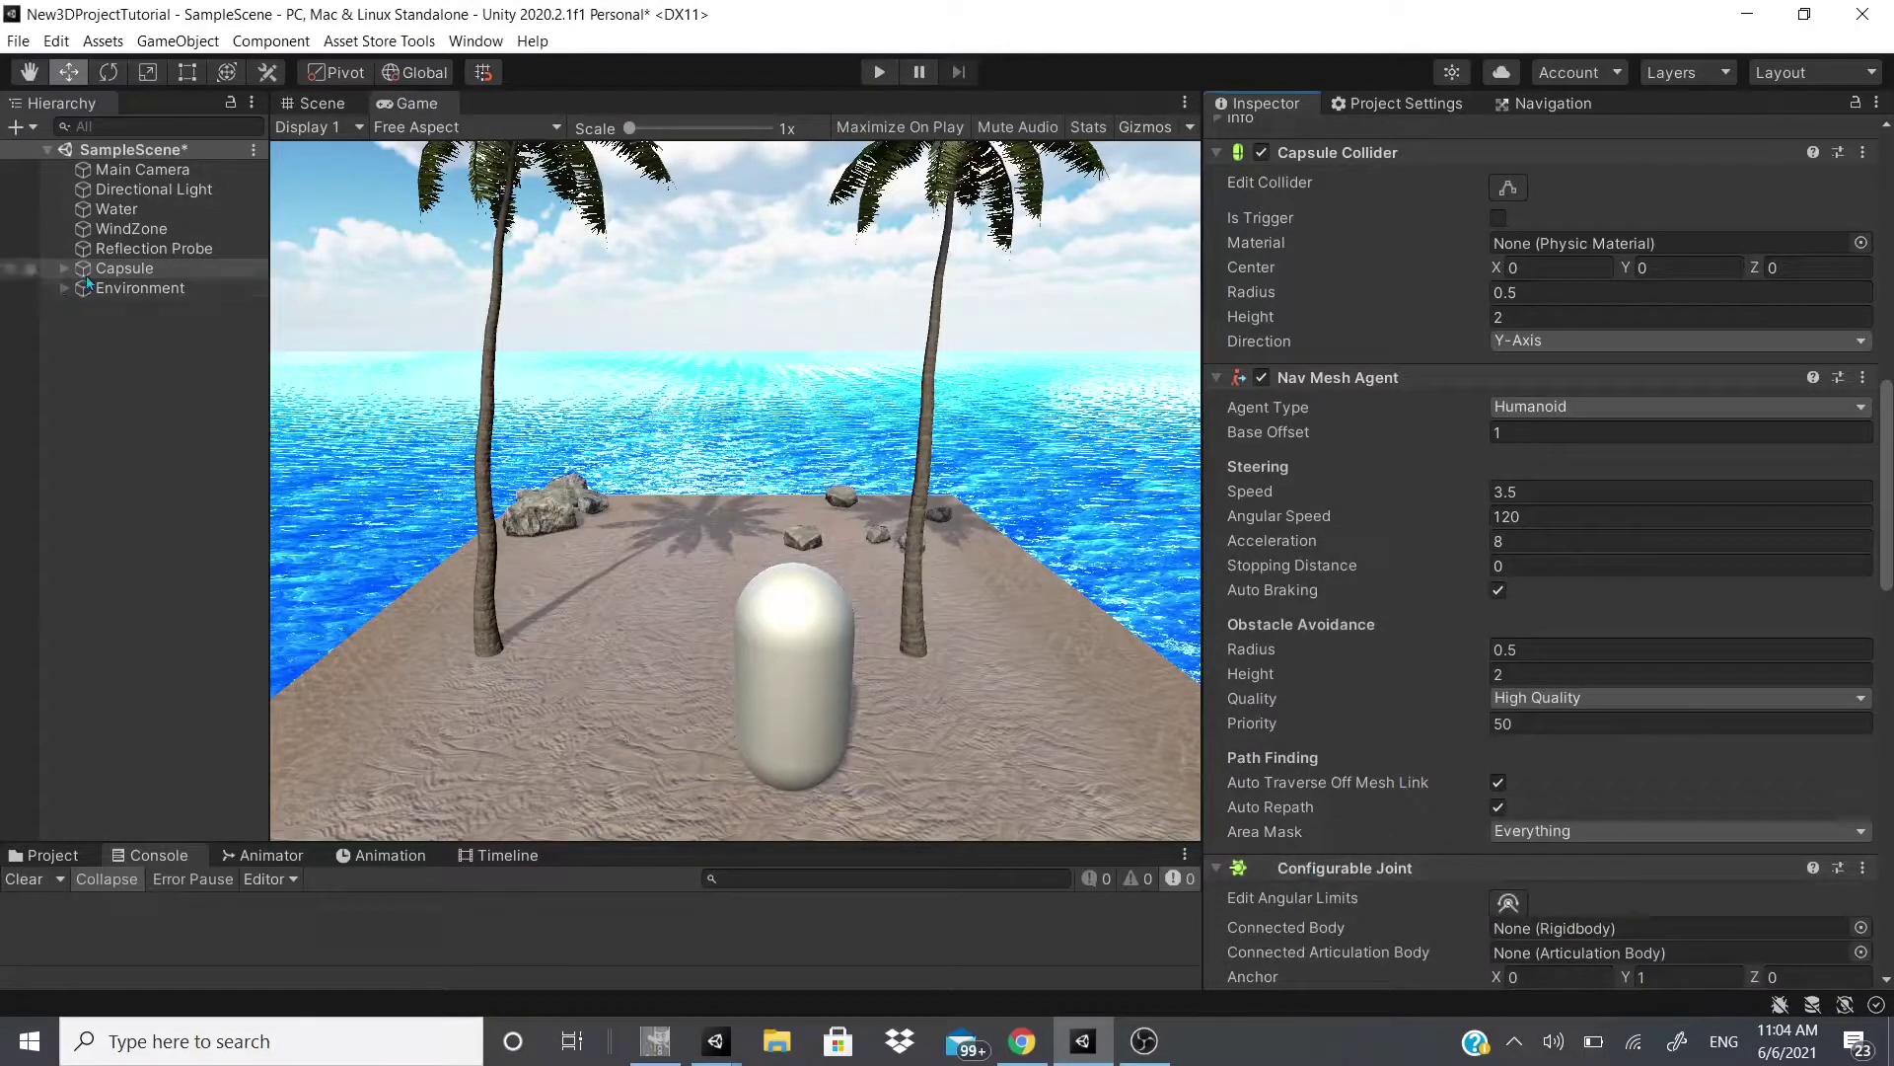
{"action": "left_click", "coordinate": [129, 268]}
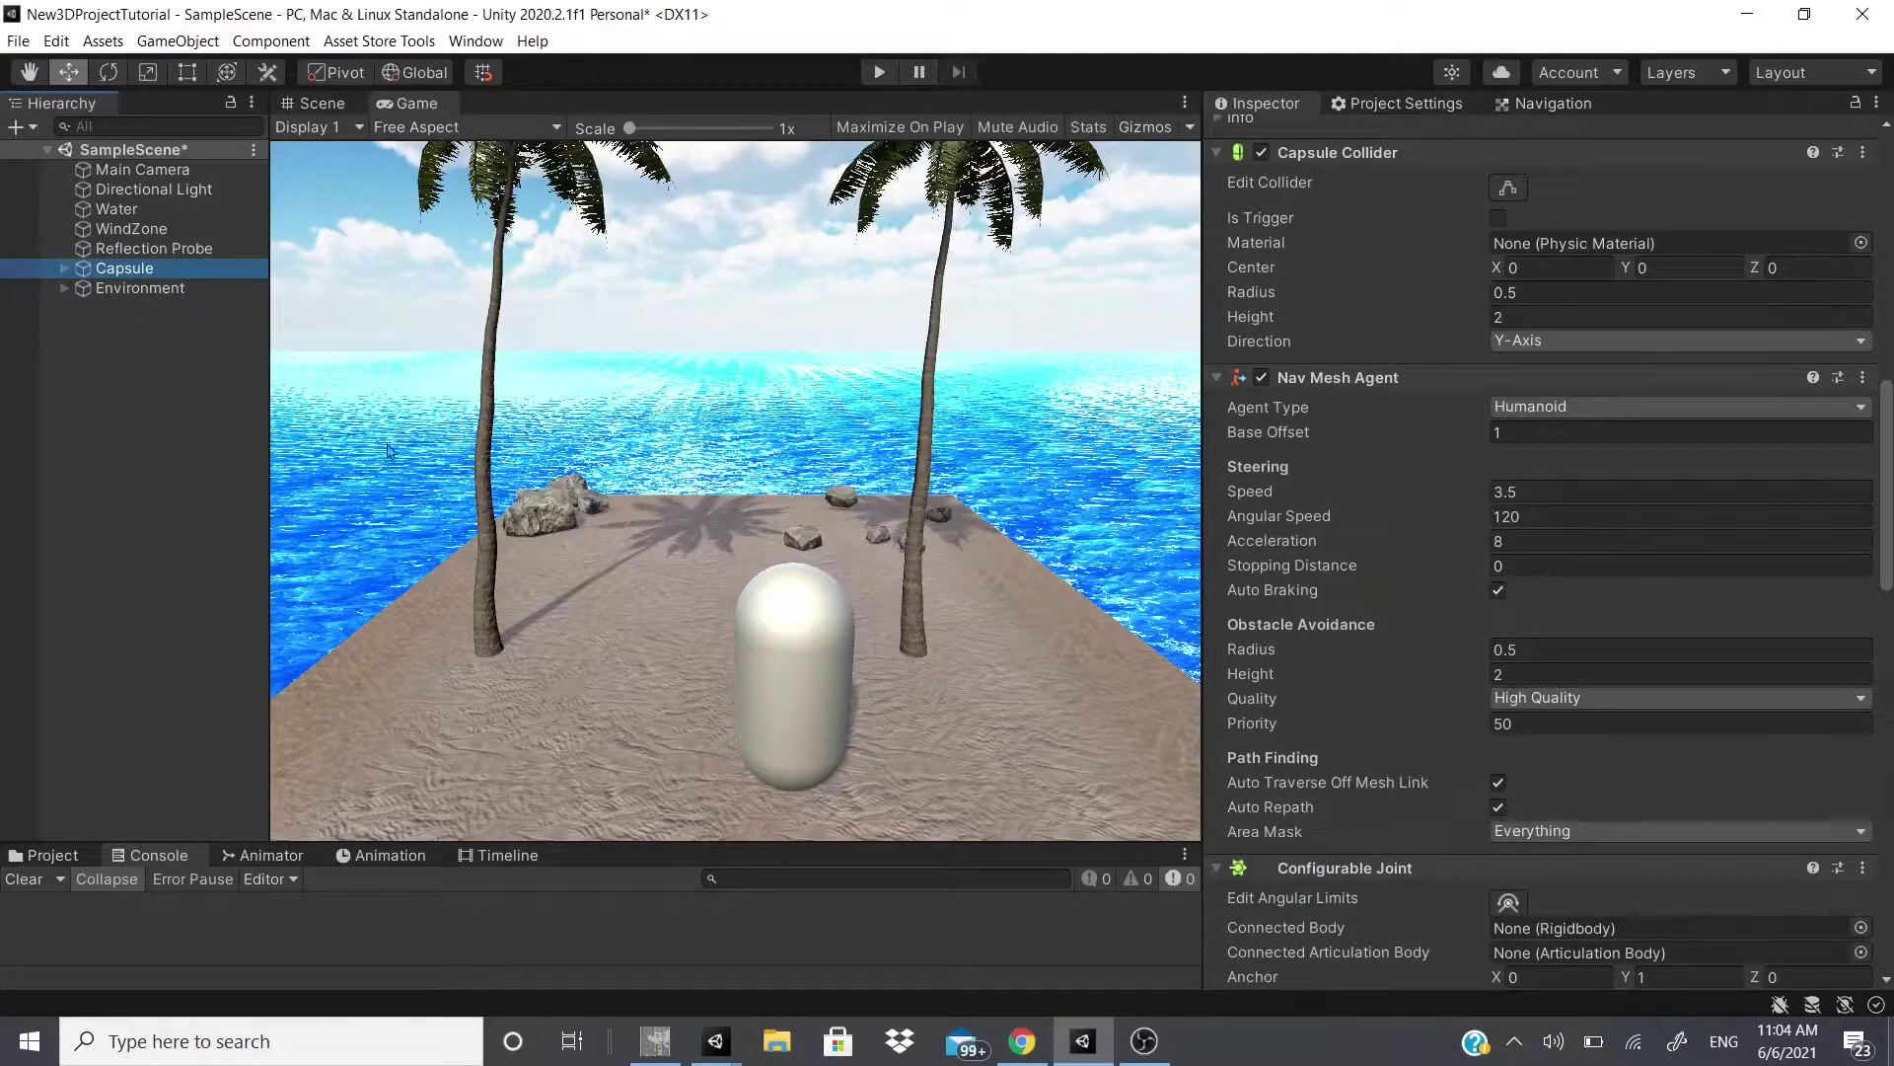
{"action": "scroll", "coordinate": [1253, 422], "scroll_direction": "down", "scroll_amount": 7}
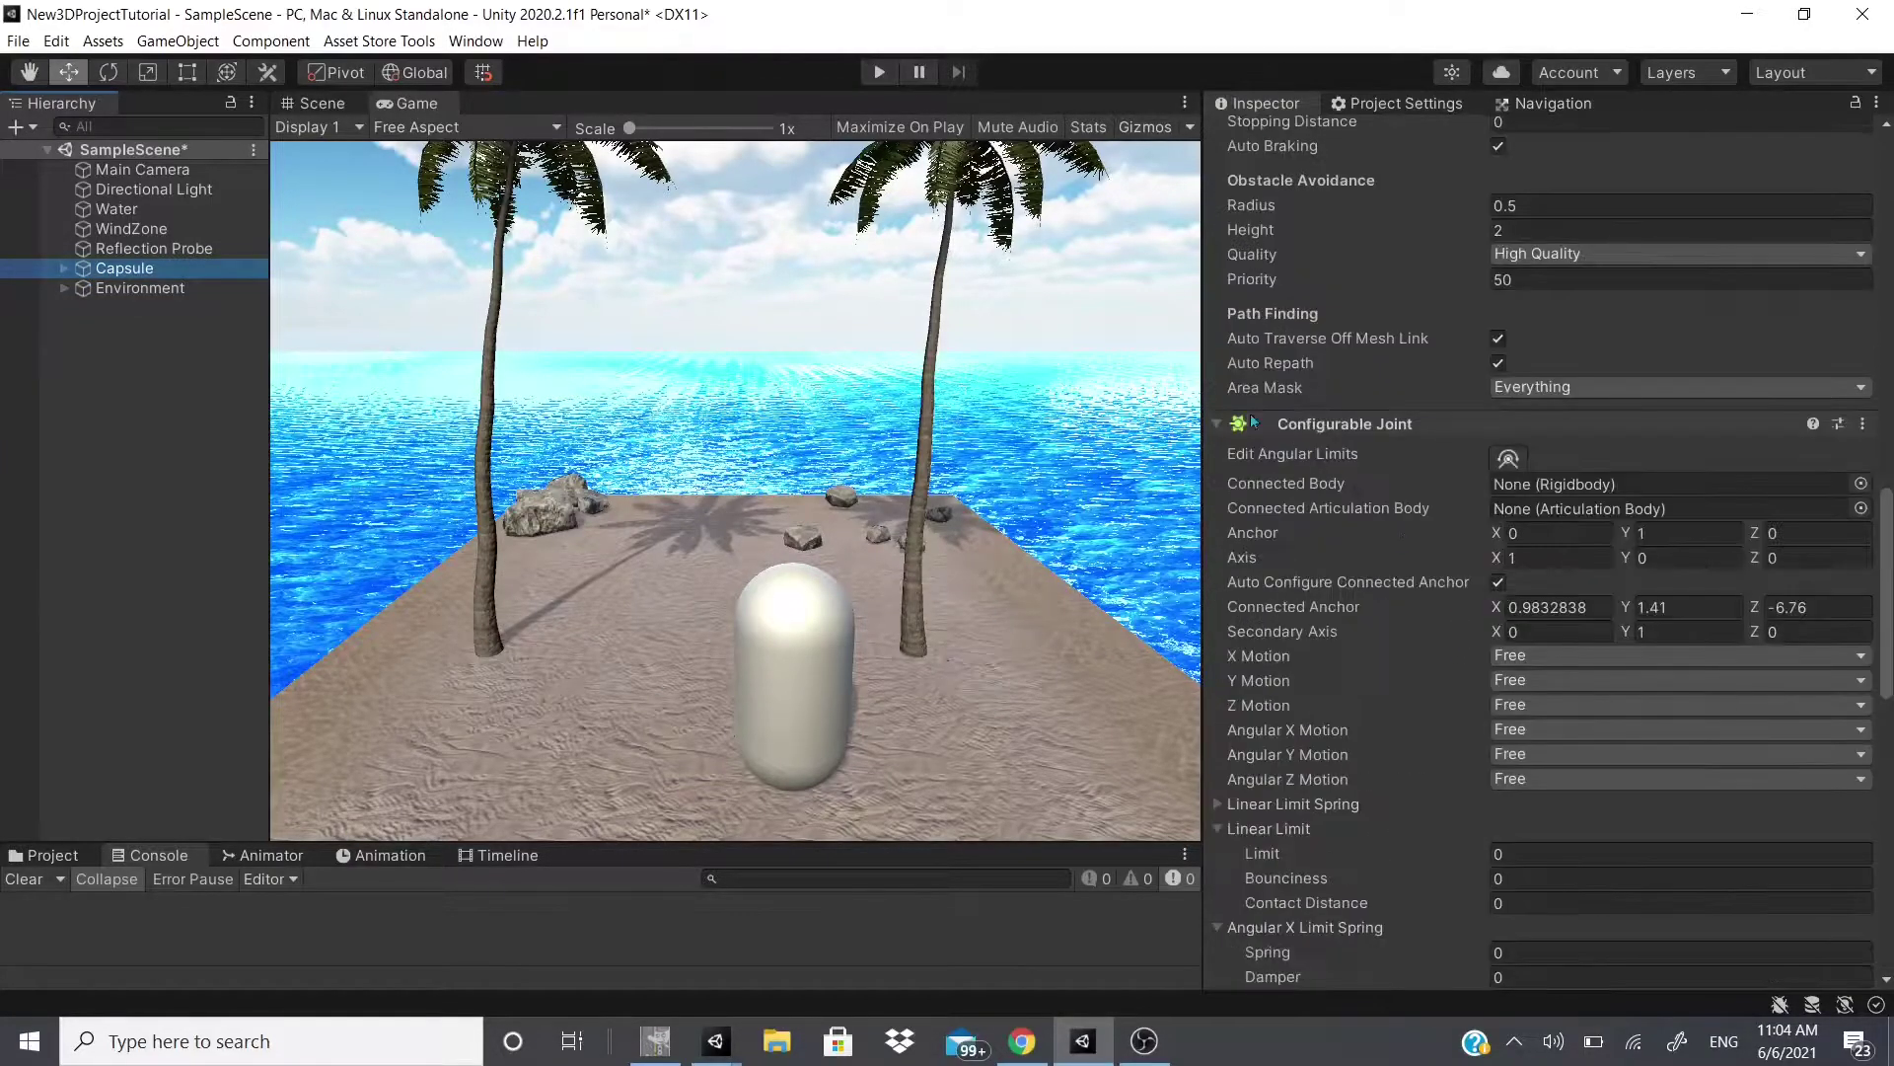
Step: Open the Configurable Joint manual page and highlight the intro sentences, including the ragdoll one
{"action": "left_click", "coordinate": [1804, 425]}
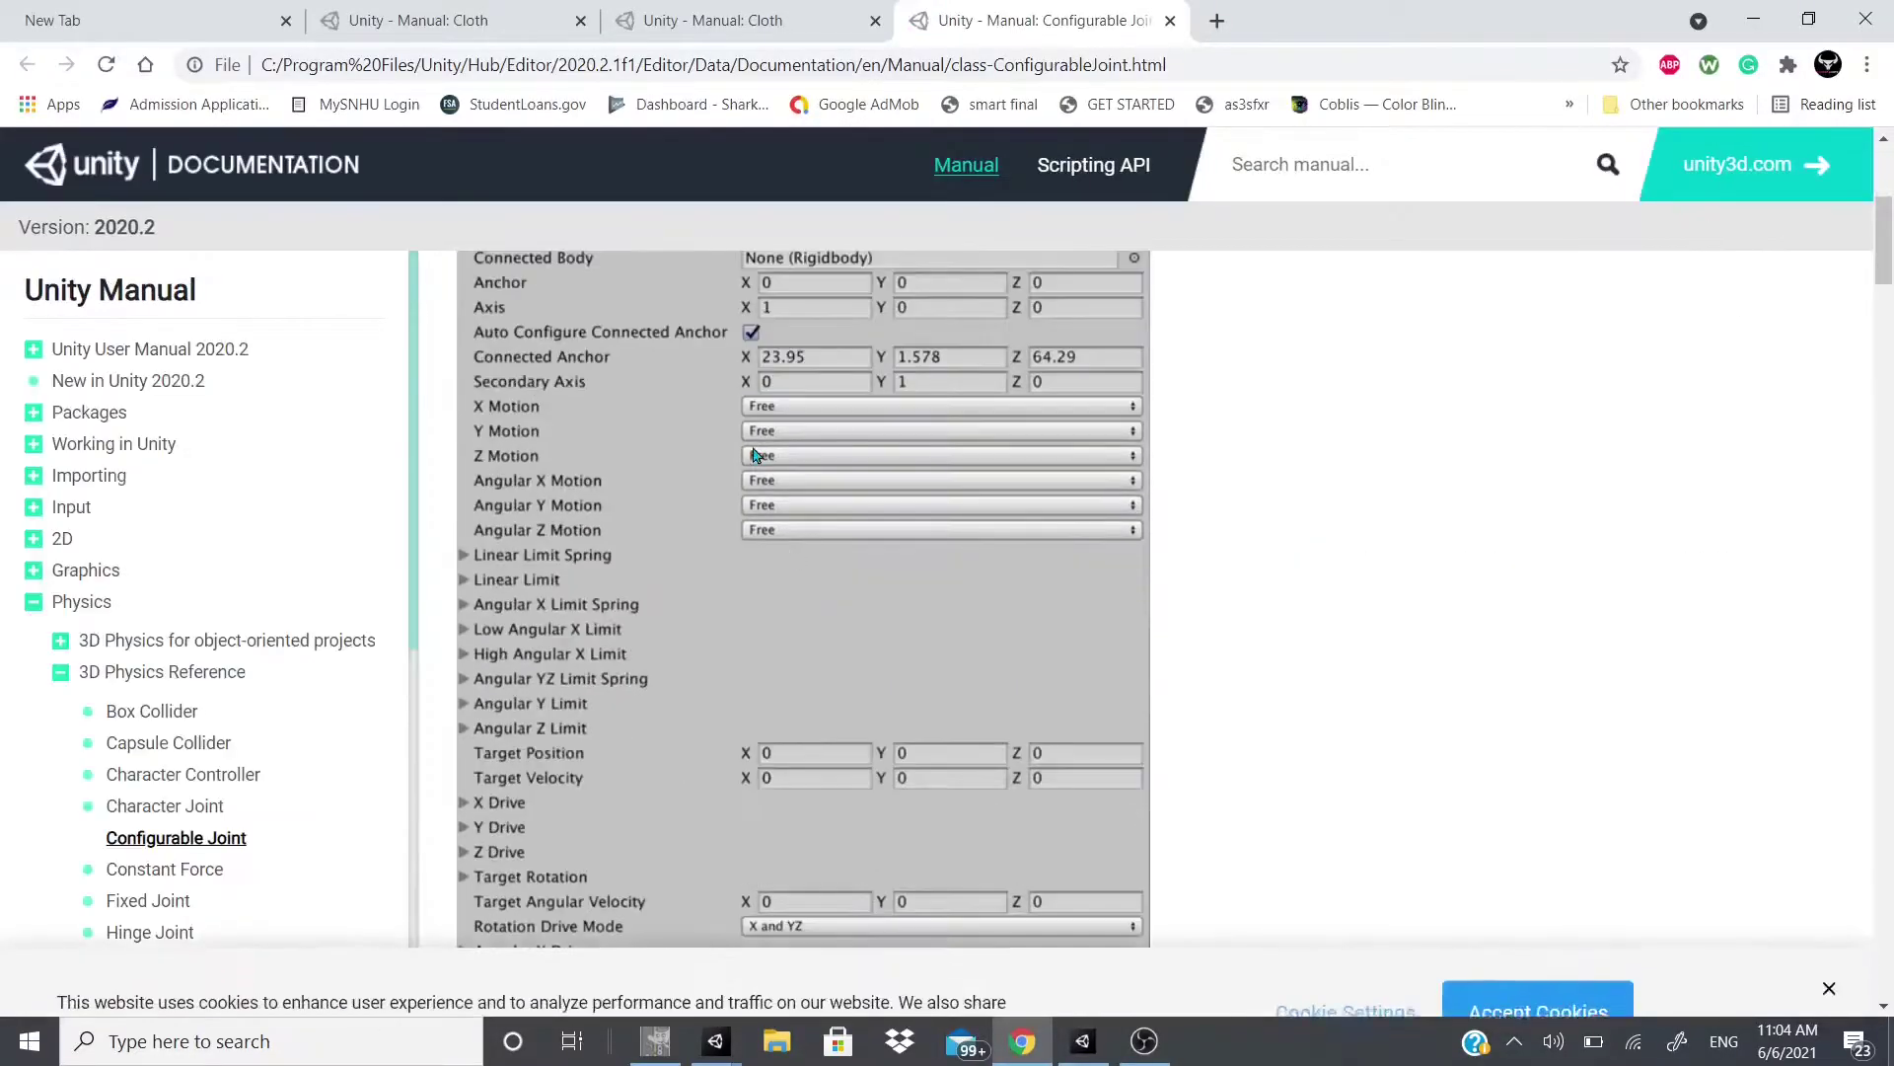
{"action": "left_click_drag", "start_coordinate": [797, 310], "coordinate": [1117, 300]}
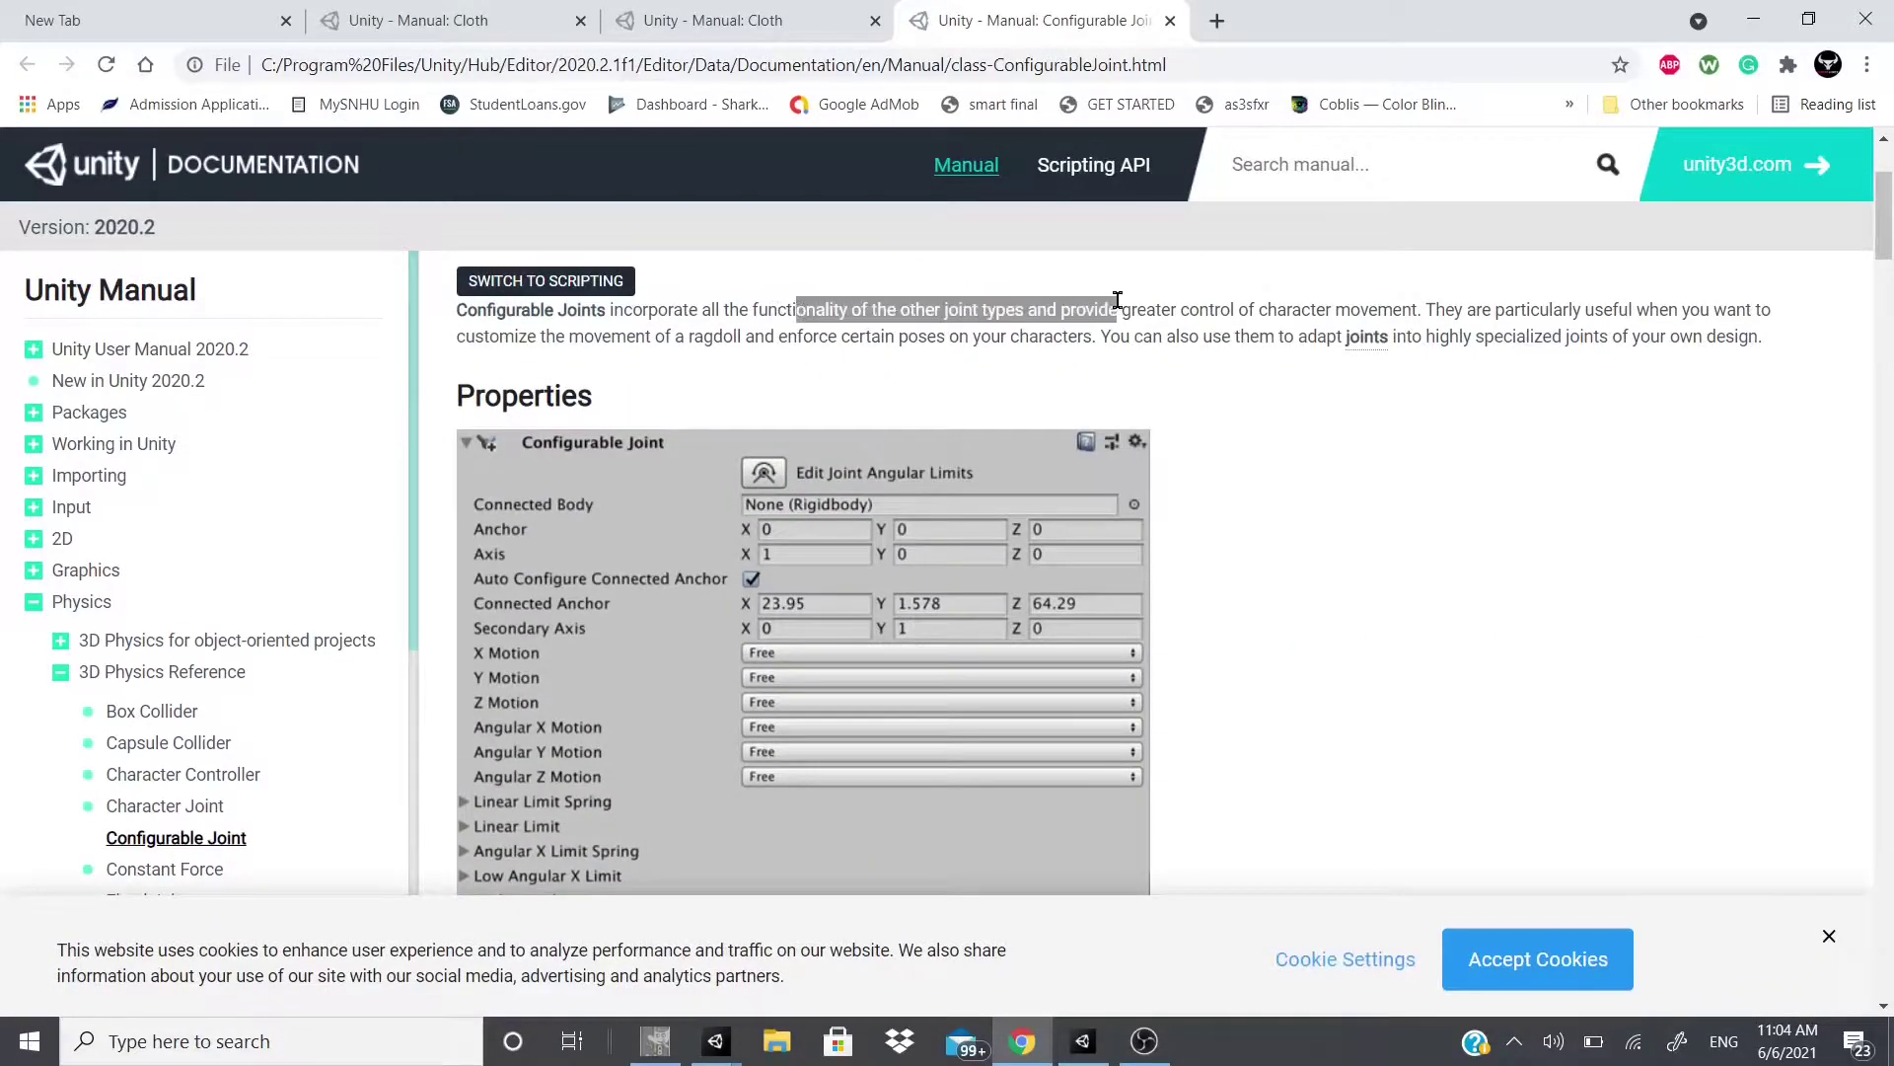
{"action": "left_click", "coordinate": [1096, 370]}
{"action": "left_click_drag", "start_coordinate": [686, 310], "coordinate": [1164, 308]}
{"action": "left_click", "coordinate": [944, 369]}
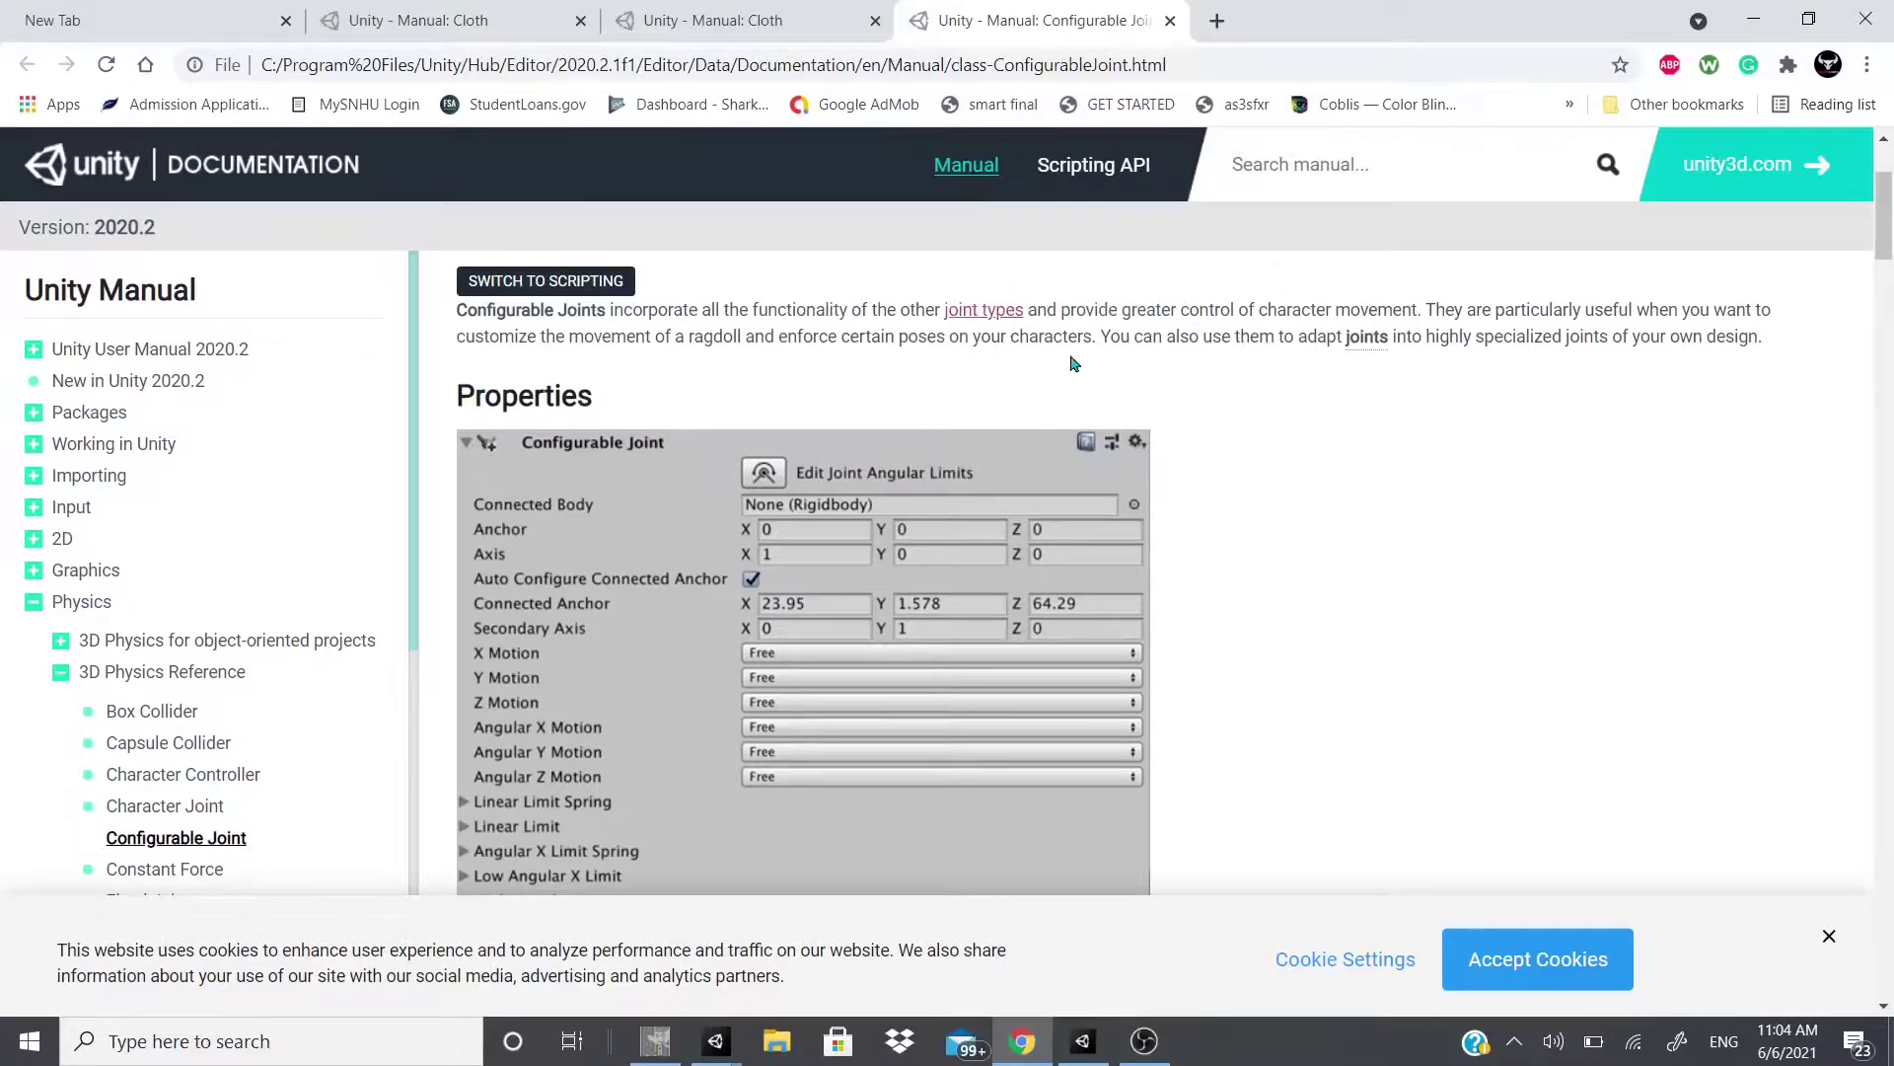
{"action": "left_click_drag", "start_coordinate": [1428, 299], "coordinate": [1784, 317]}
{"action": "left_click", "coordinate": [1722, 335]}
{"action": "left_click_drag", "start_coordinate": [532, 330], "coordinate": [1425, 308]}
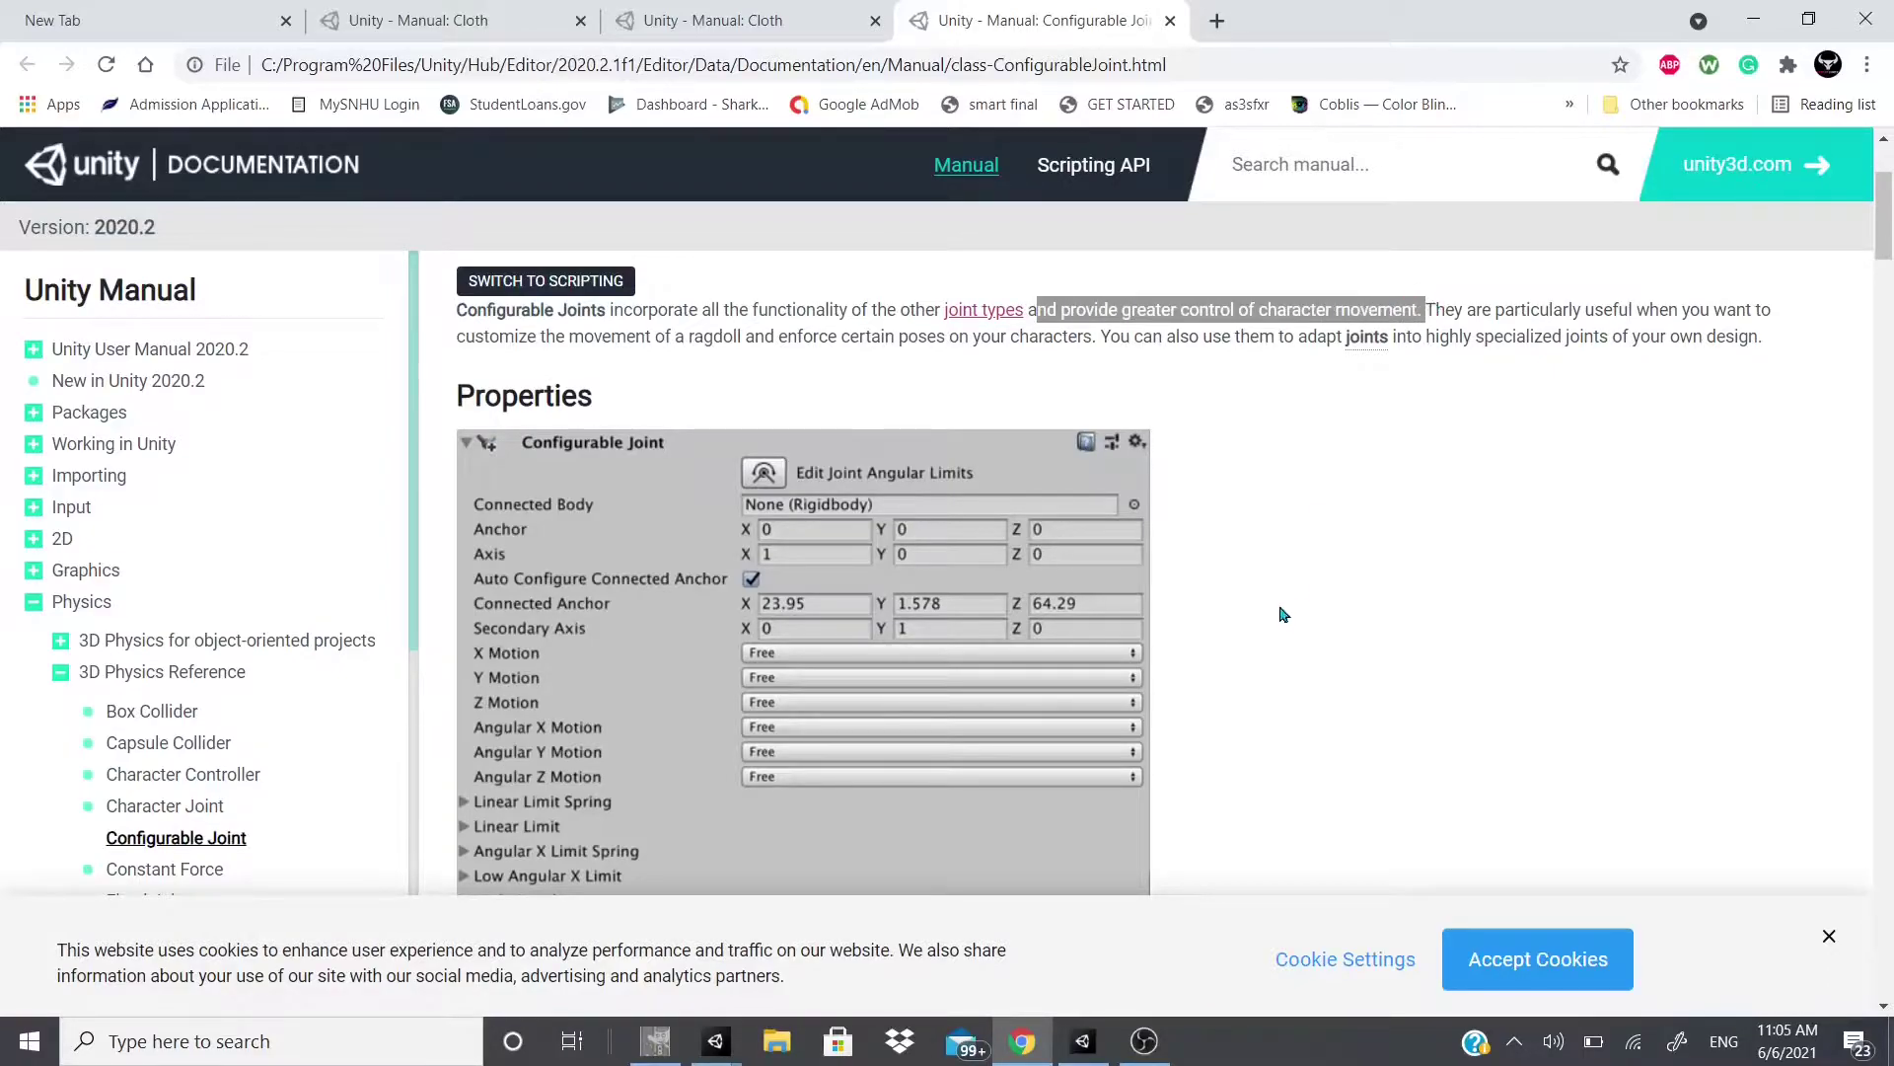
{"action": "left_click", "coordinate": [1281, 614]}
Step: Scroll down to the manual's property table, then switch back to Unity
{"action": "scroll", "coordinate": [1108, 672], "scroll_direction": "down", "scroll_amount": 8}
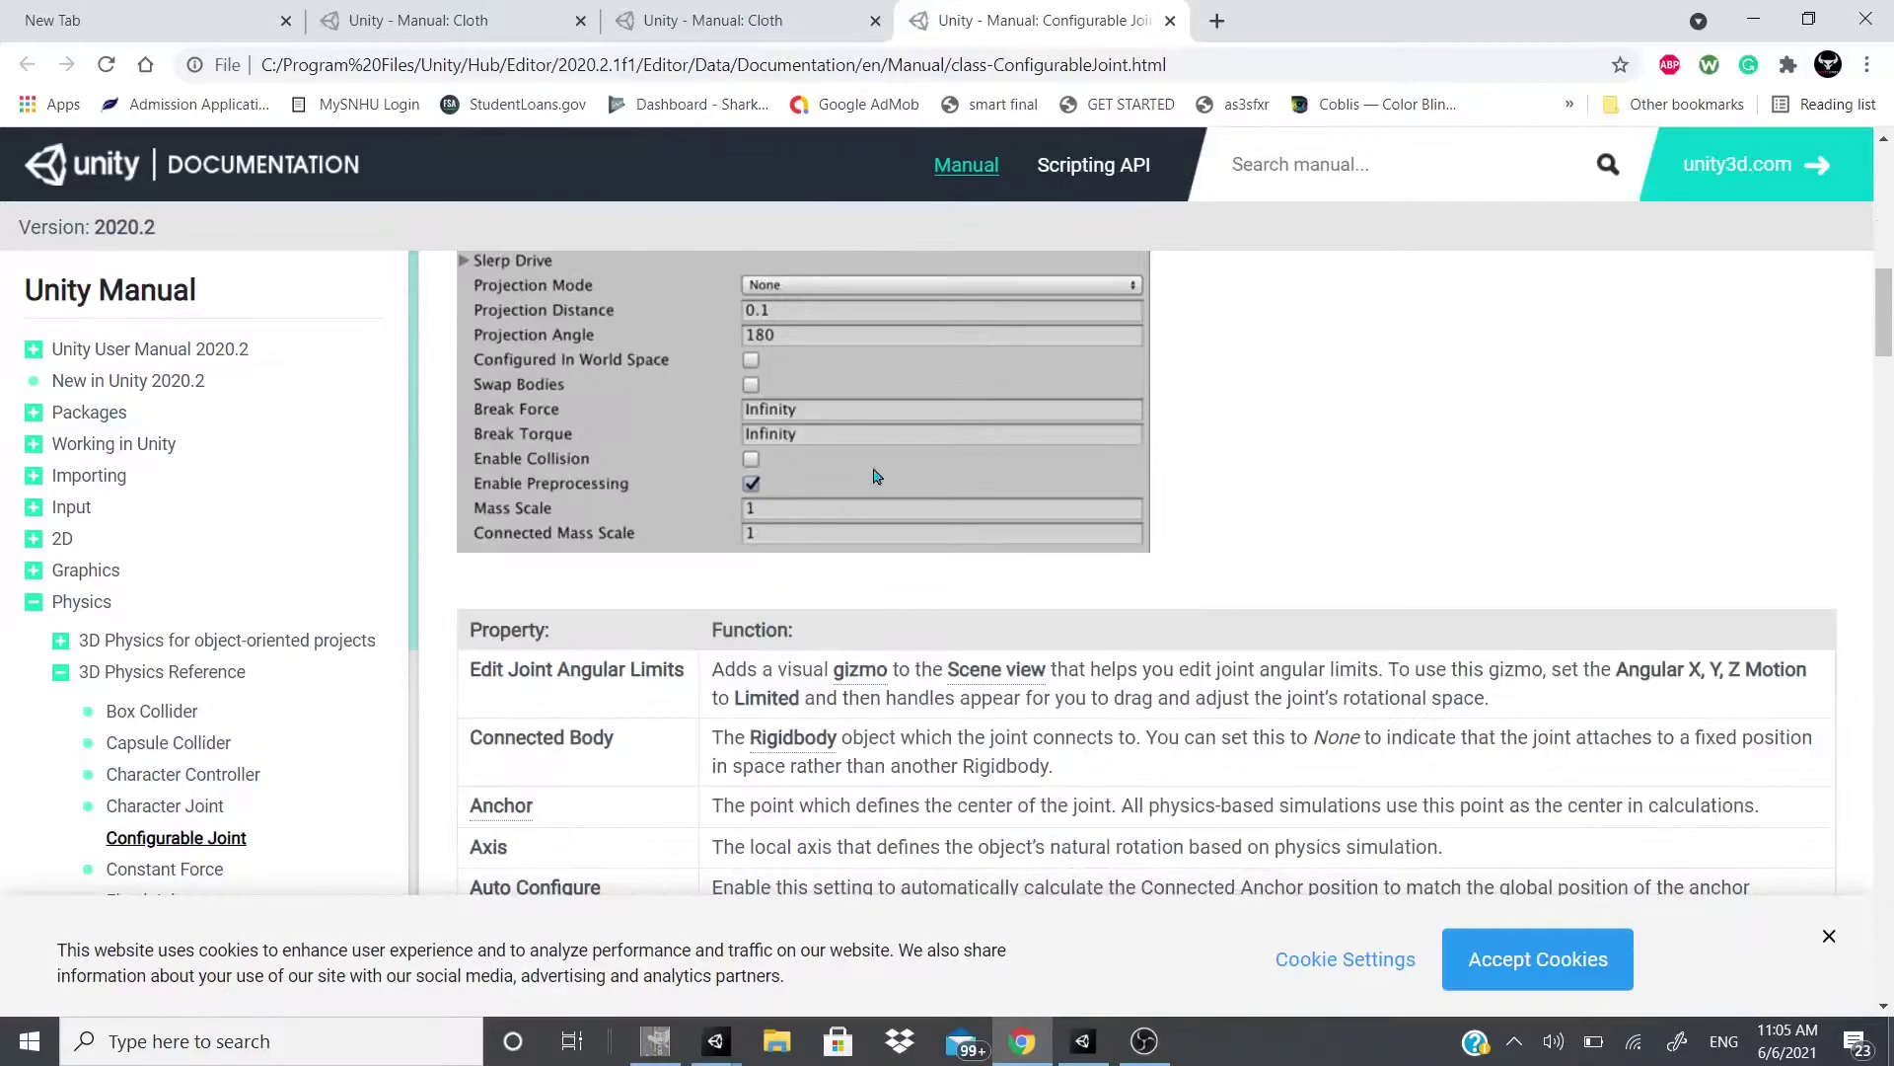
{"action": "scroll", "coordinate": [952, 710], "scroll_direction": "down", "scroll_amount": 8}
{"action": "key", "text": "alt+Tab"}
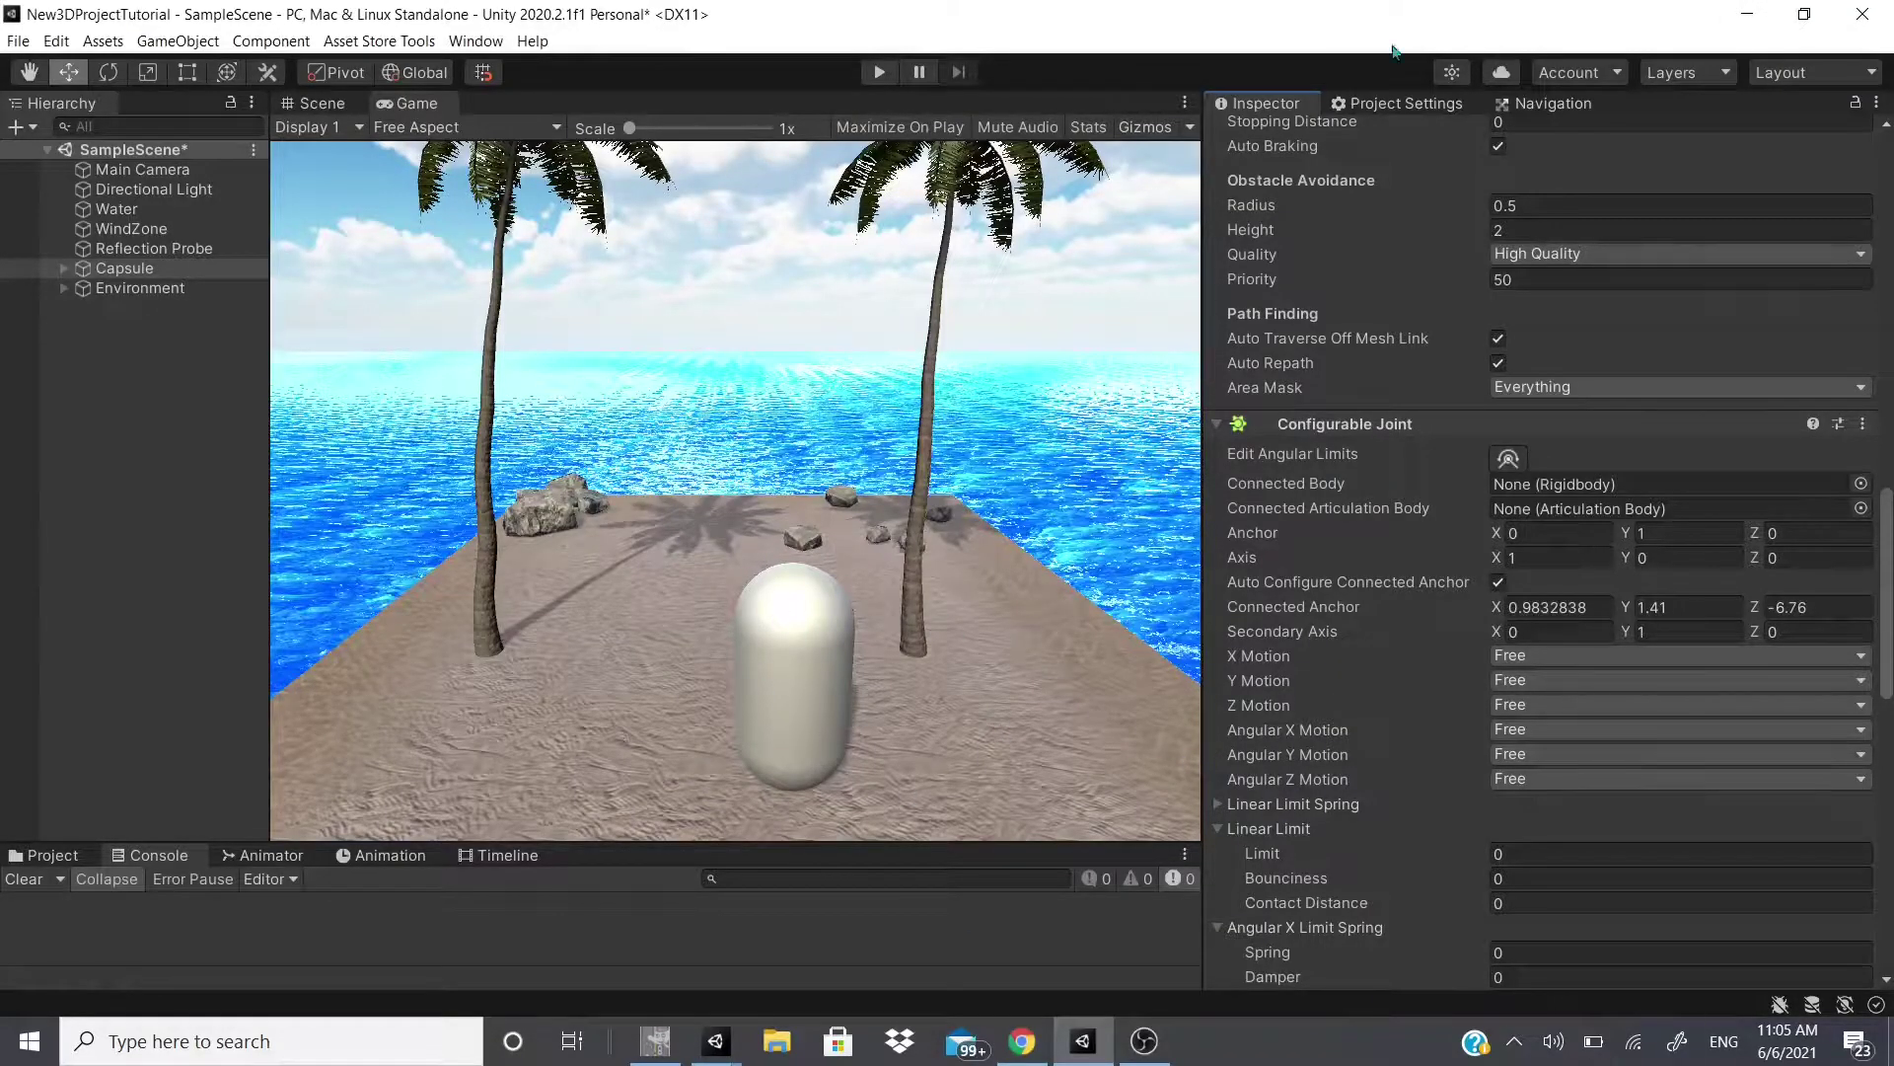
{"action": "scroll", "coordinate": [1305, 460], "scroll_direction": "down", "scroll_amount": 5}
{"action": "scroll", "coordinate": [1305, 460], "scroll_direction": "up", "scroll_amount": 13}
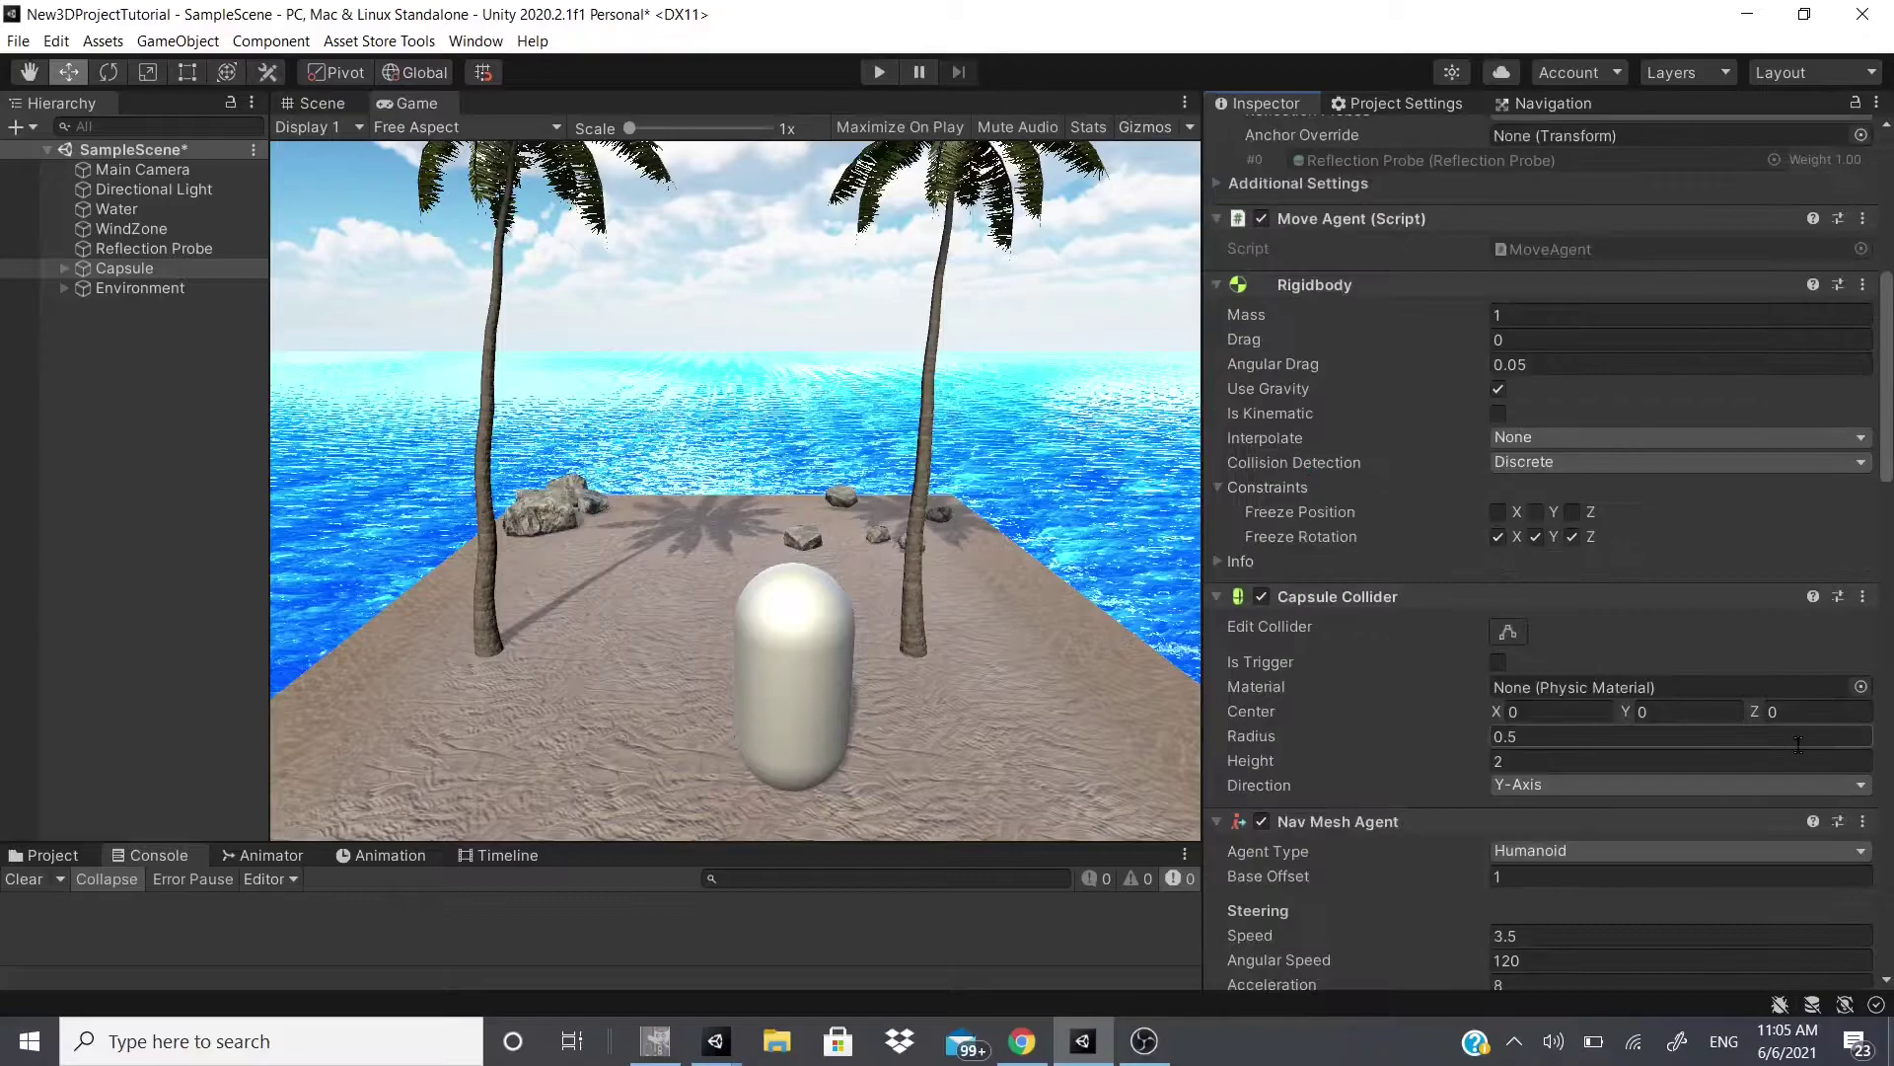
{"action": "scroll", "coordinate": [1374, 799], "scroll_direction": "down", "scroll_amount": 15}
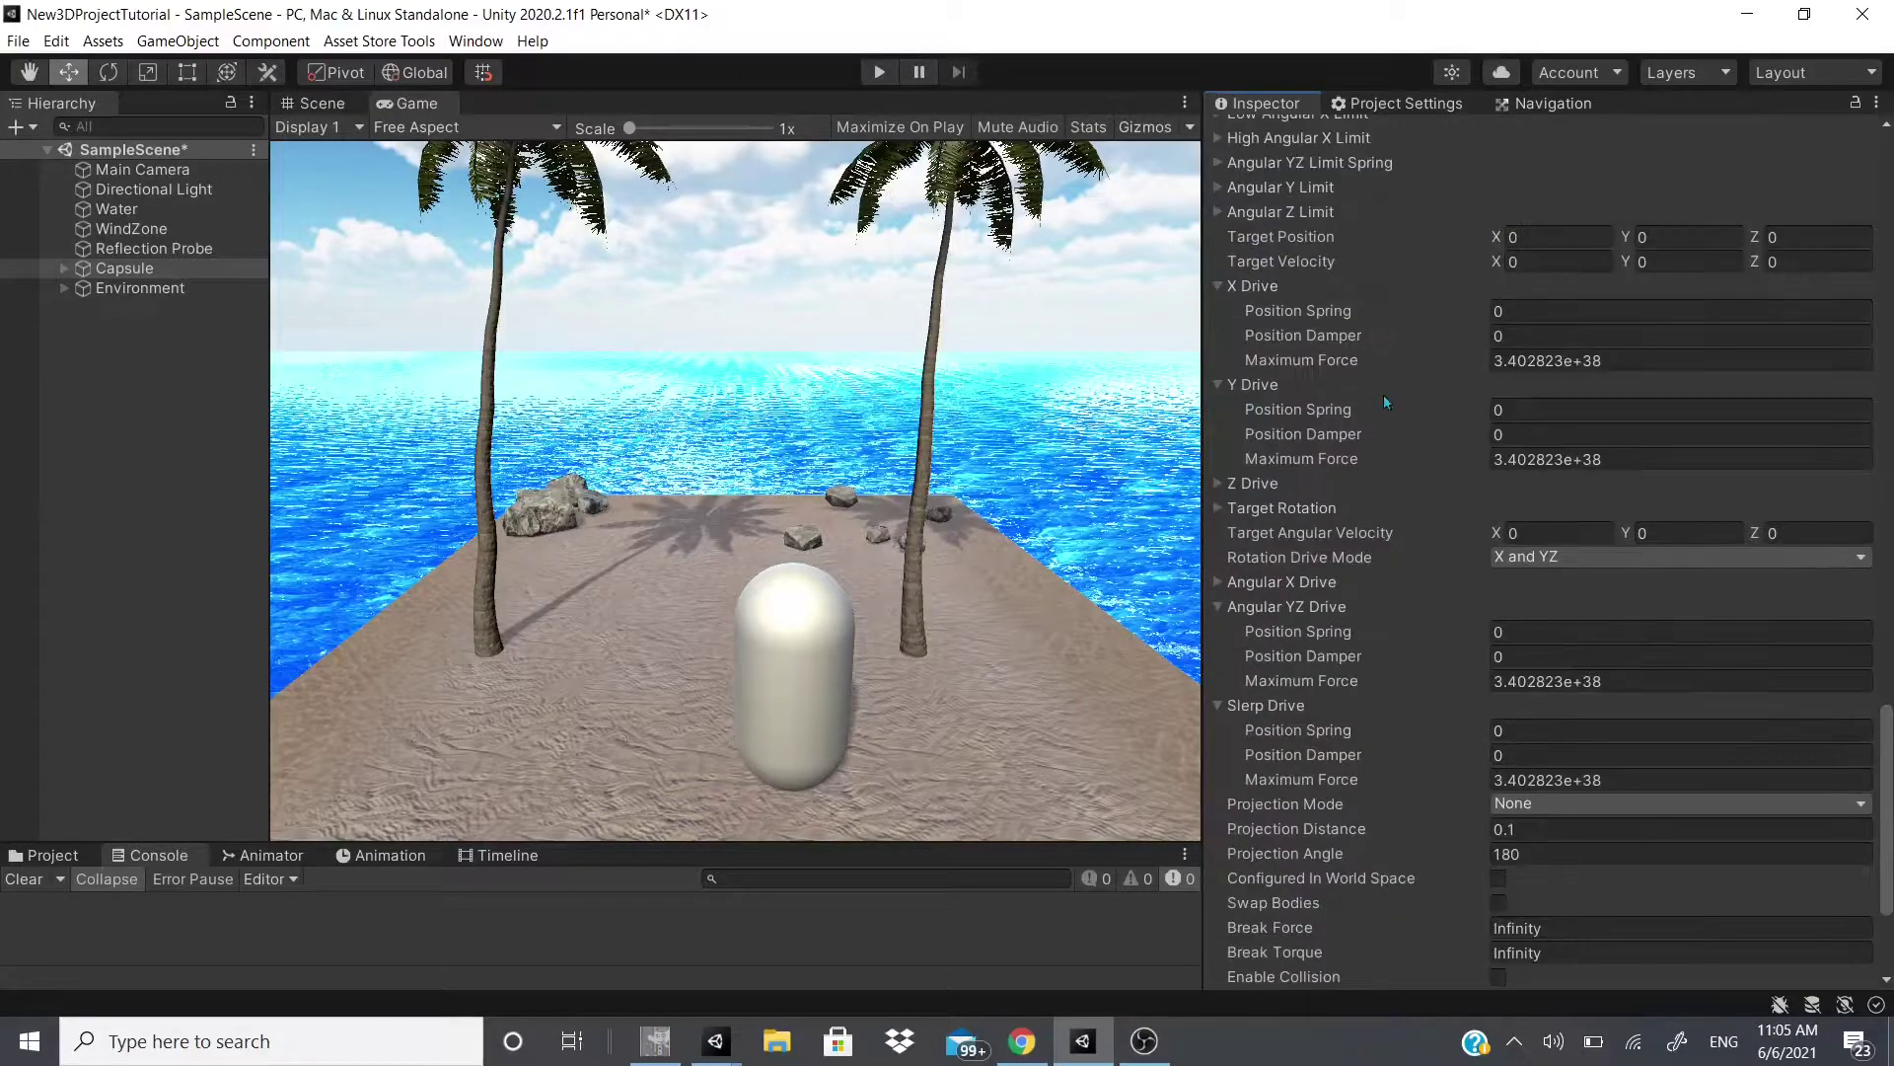
{"action": "scroll", "coordinate": [1383, 401], "scroll_direction": "up", "scroll_amount": 14}
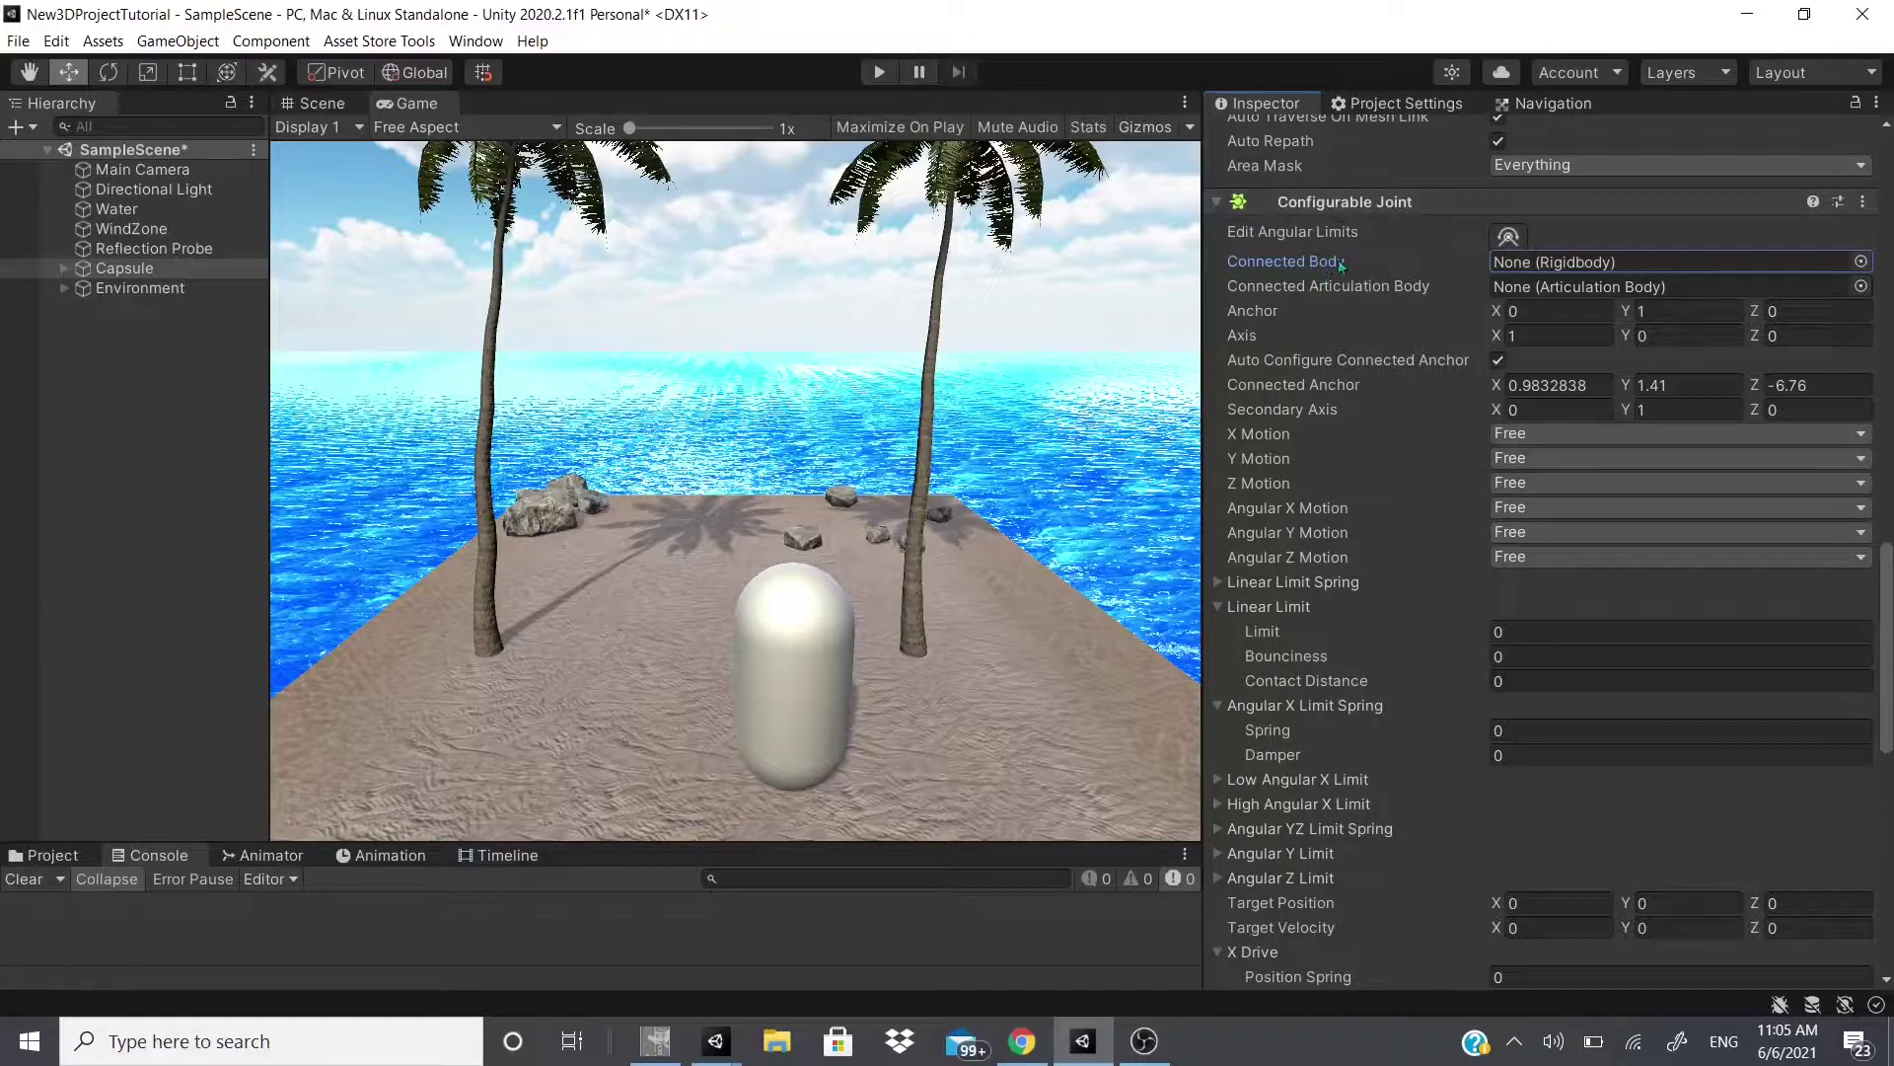
{"action": "scroll", "coordinate": [1298, 782], "scroll_direction": "down", "scroll_amount": 10}
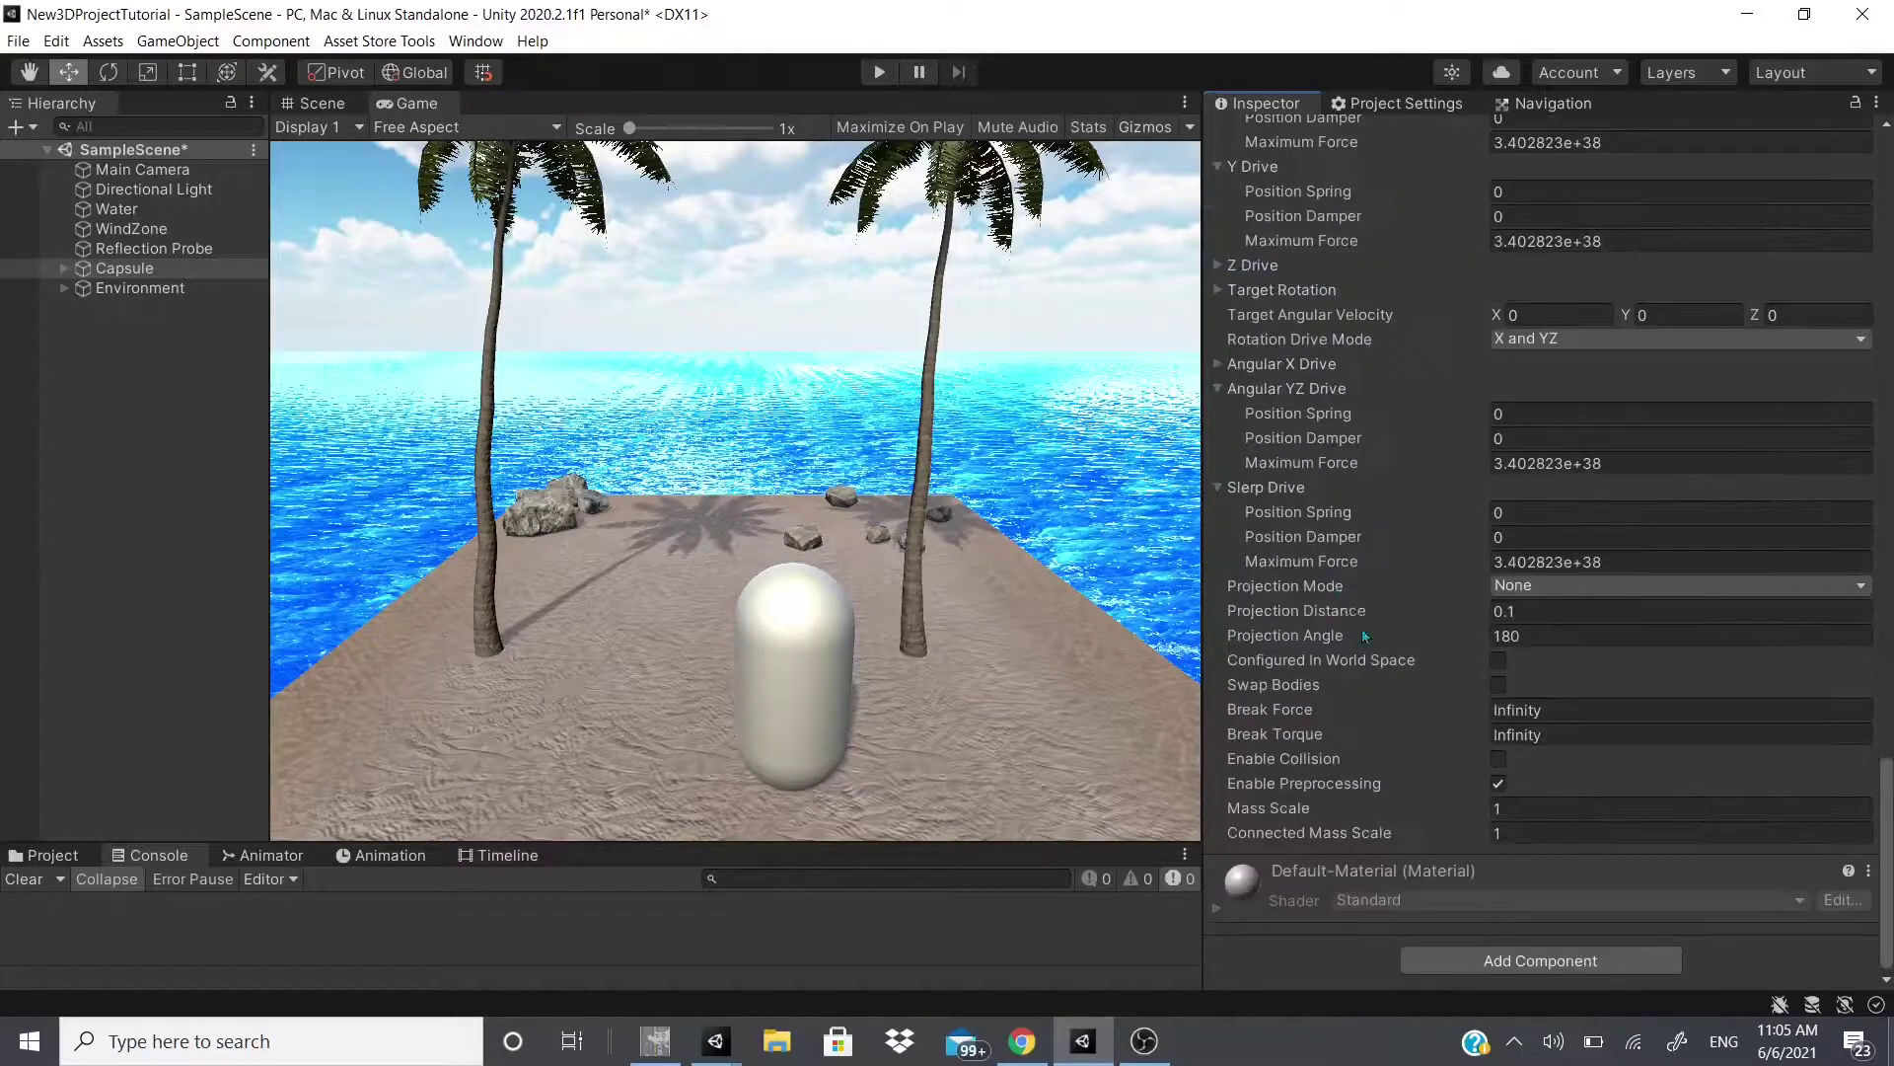
{"action": "scroll", "coordinate": [1377, 659], "scroll_direction": "up", "scroll_amount": 15}
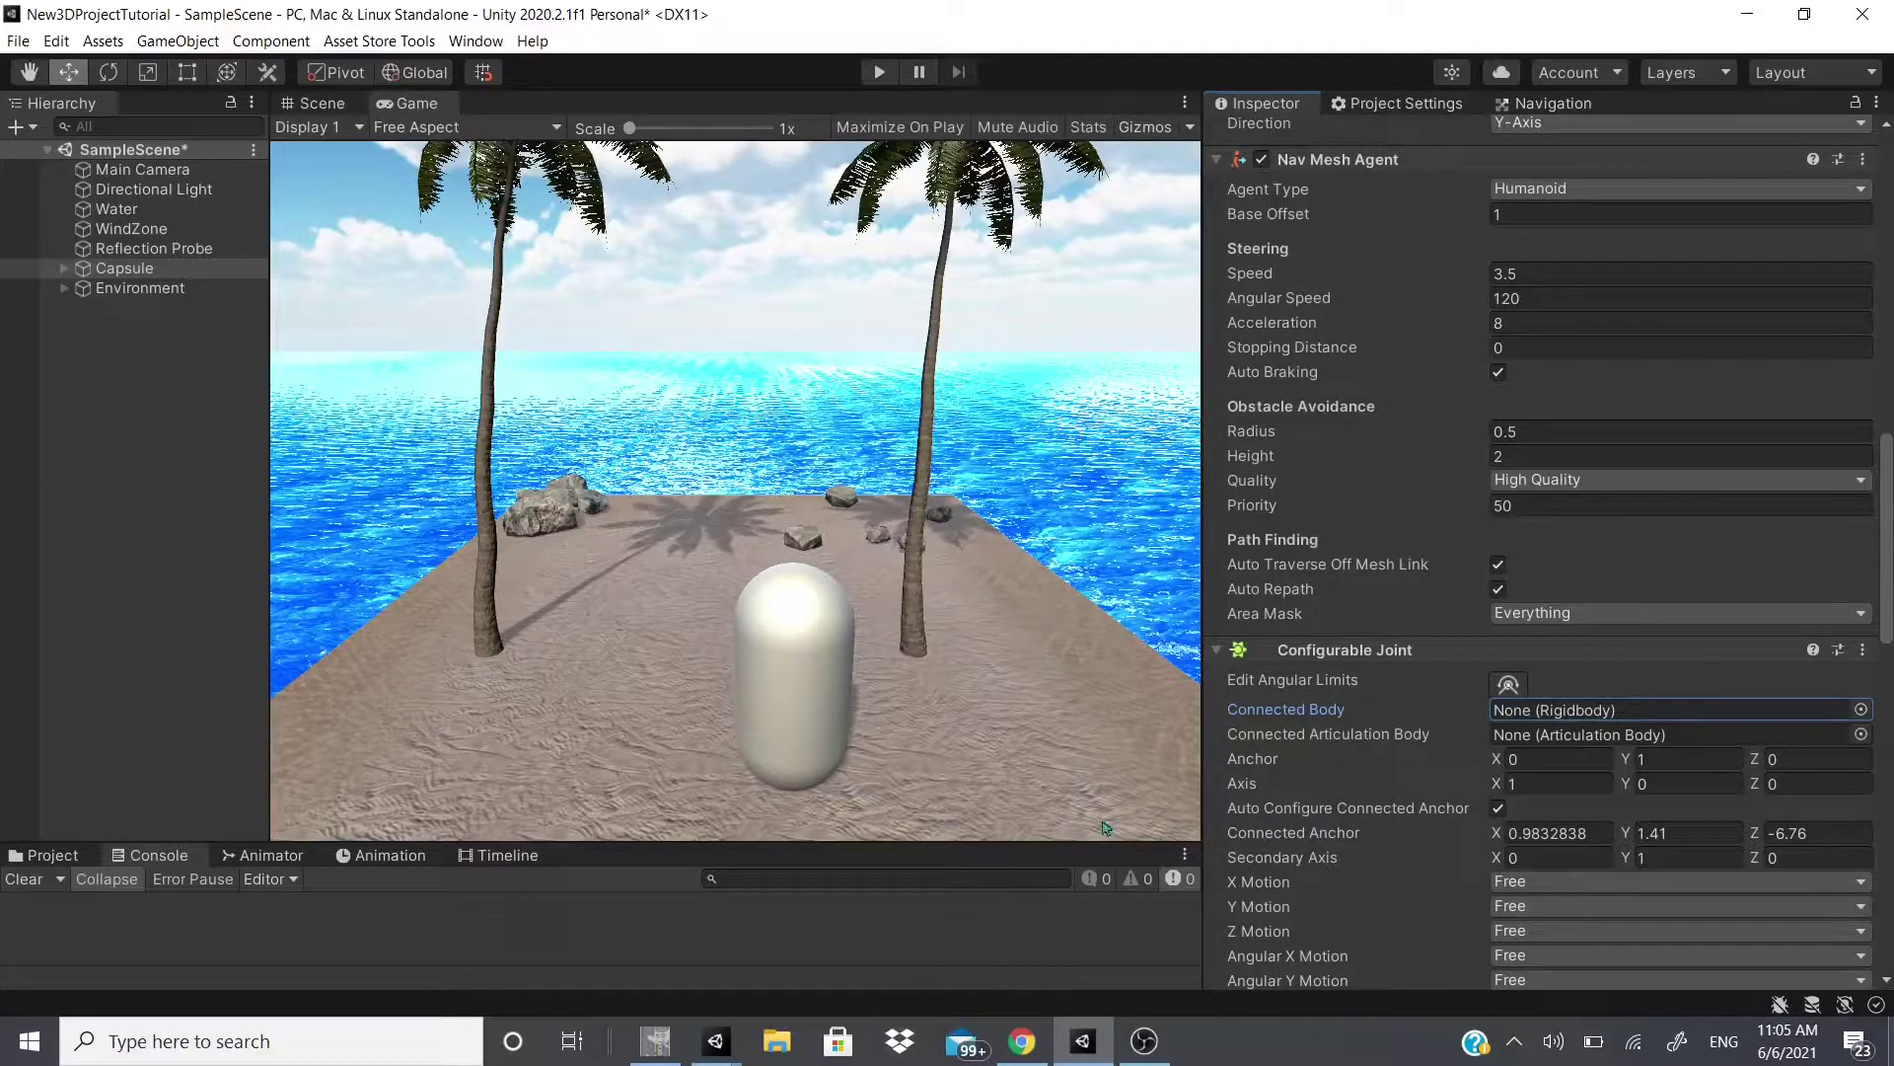
{"action": "scroll", "coordinate": [1290, 760], "scroll_direction": "down", "scroll_amount": 4}
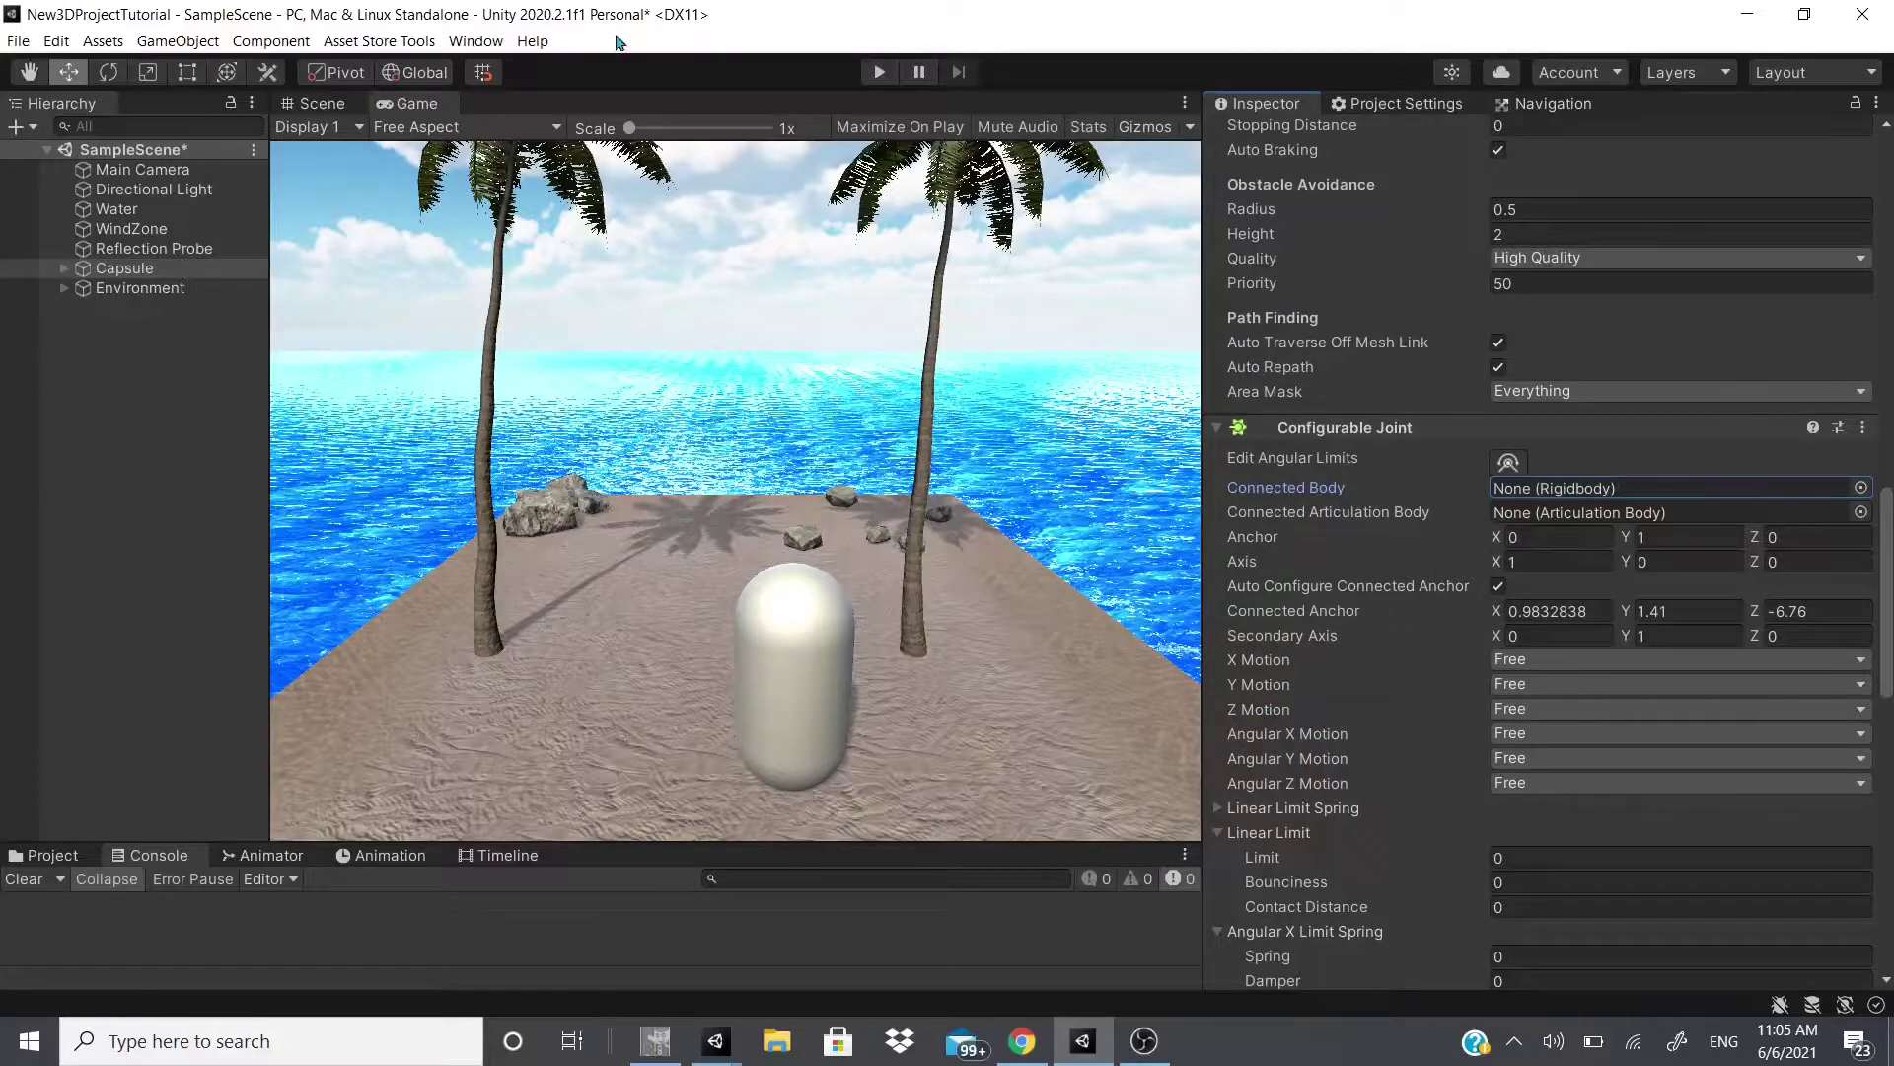
Step: Switch to the Scene view and orbit to a low side view of the capsule
{"action": "left_click", "coordinate": [344, 105]}
{"action": "right_click_drag", "start_coordinate": [611, 365], "coordinate": [690, 493]}
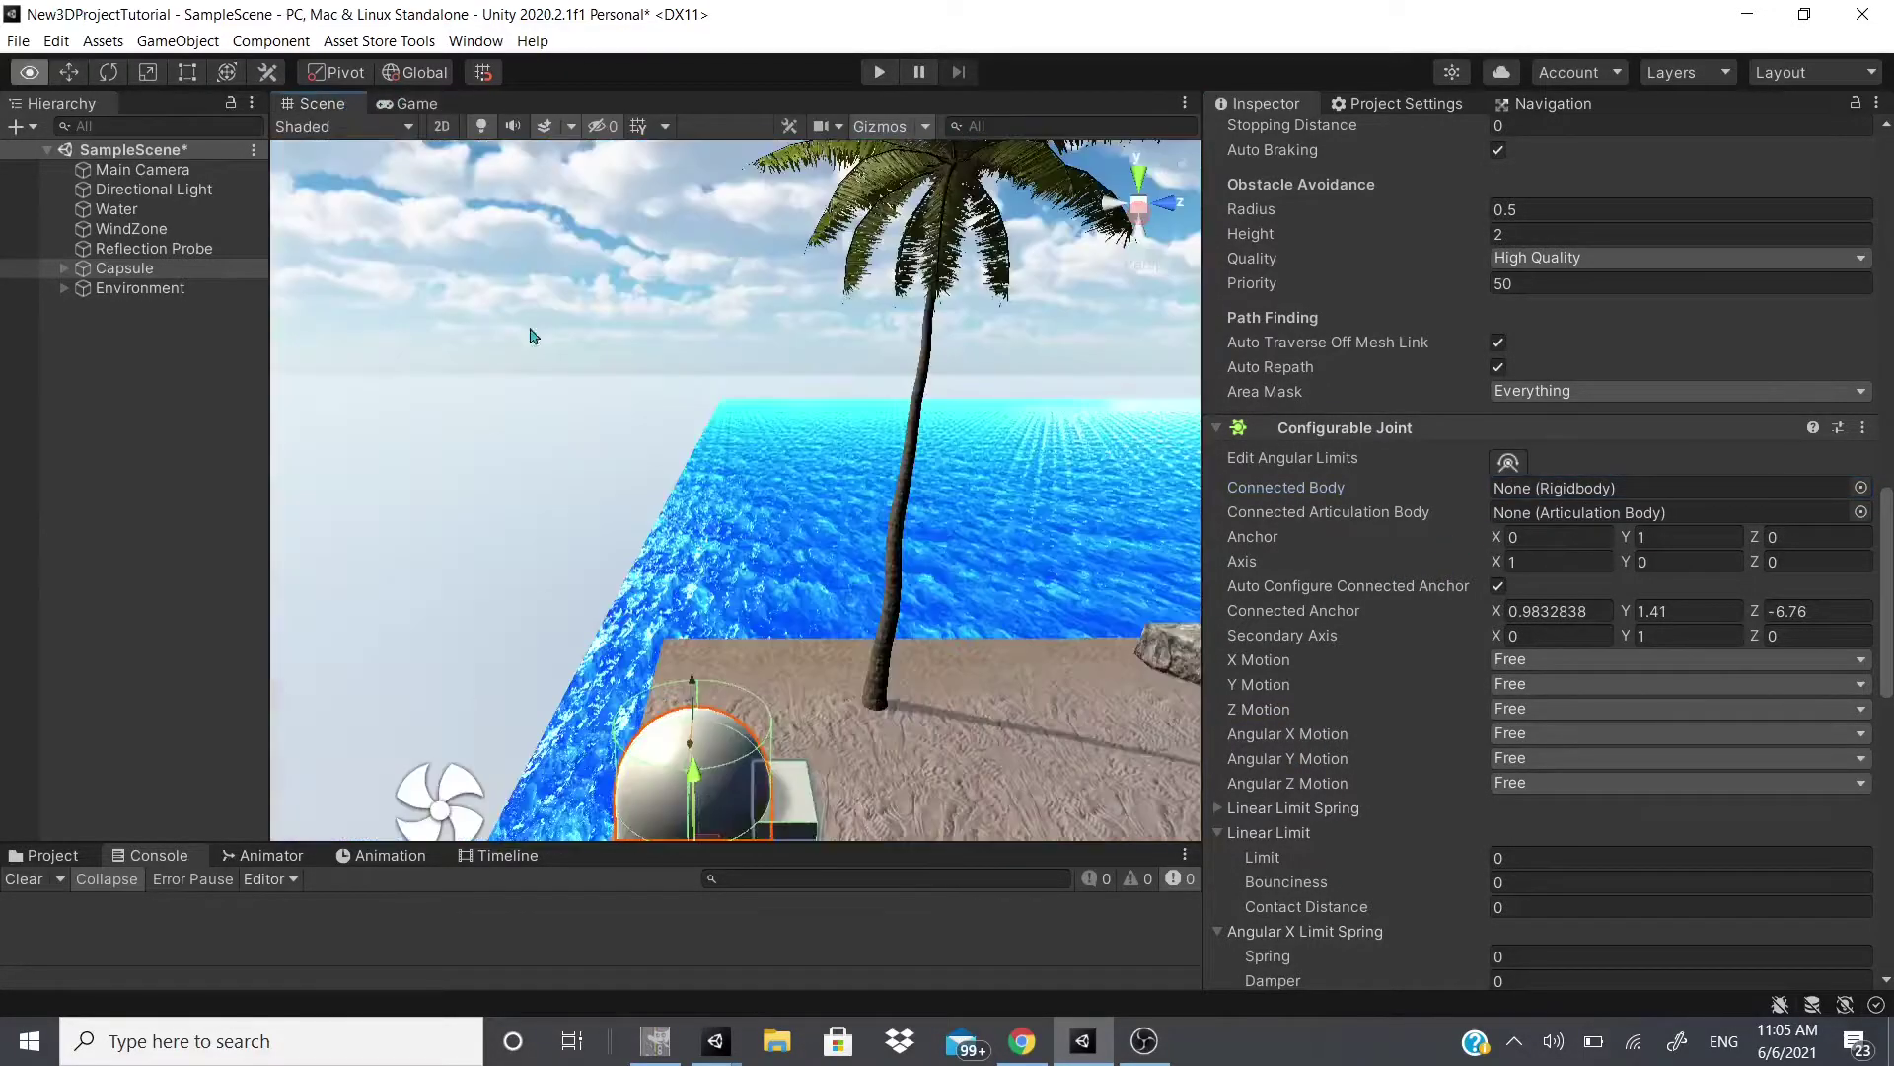
{"action": "scroll", "coordinate": [691, 494], "scroll_direction": "up", "scroll_amount": 5}
{"action": "scroll", "coordinate": [779, 533], "scroll_direction": "up", "scroll_amount": 5}
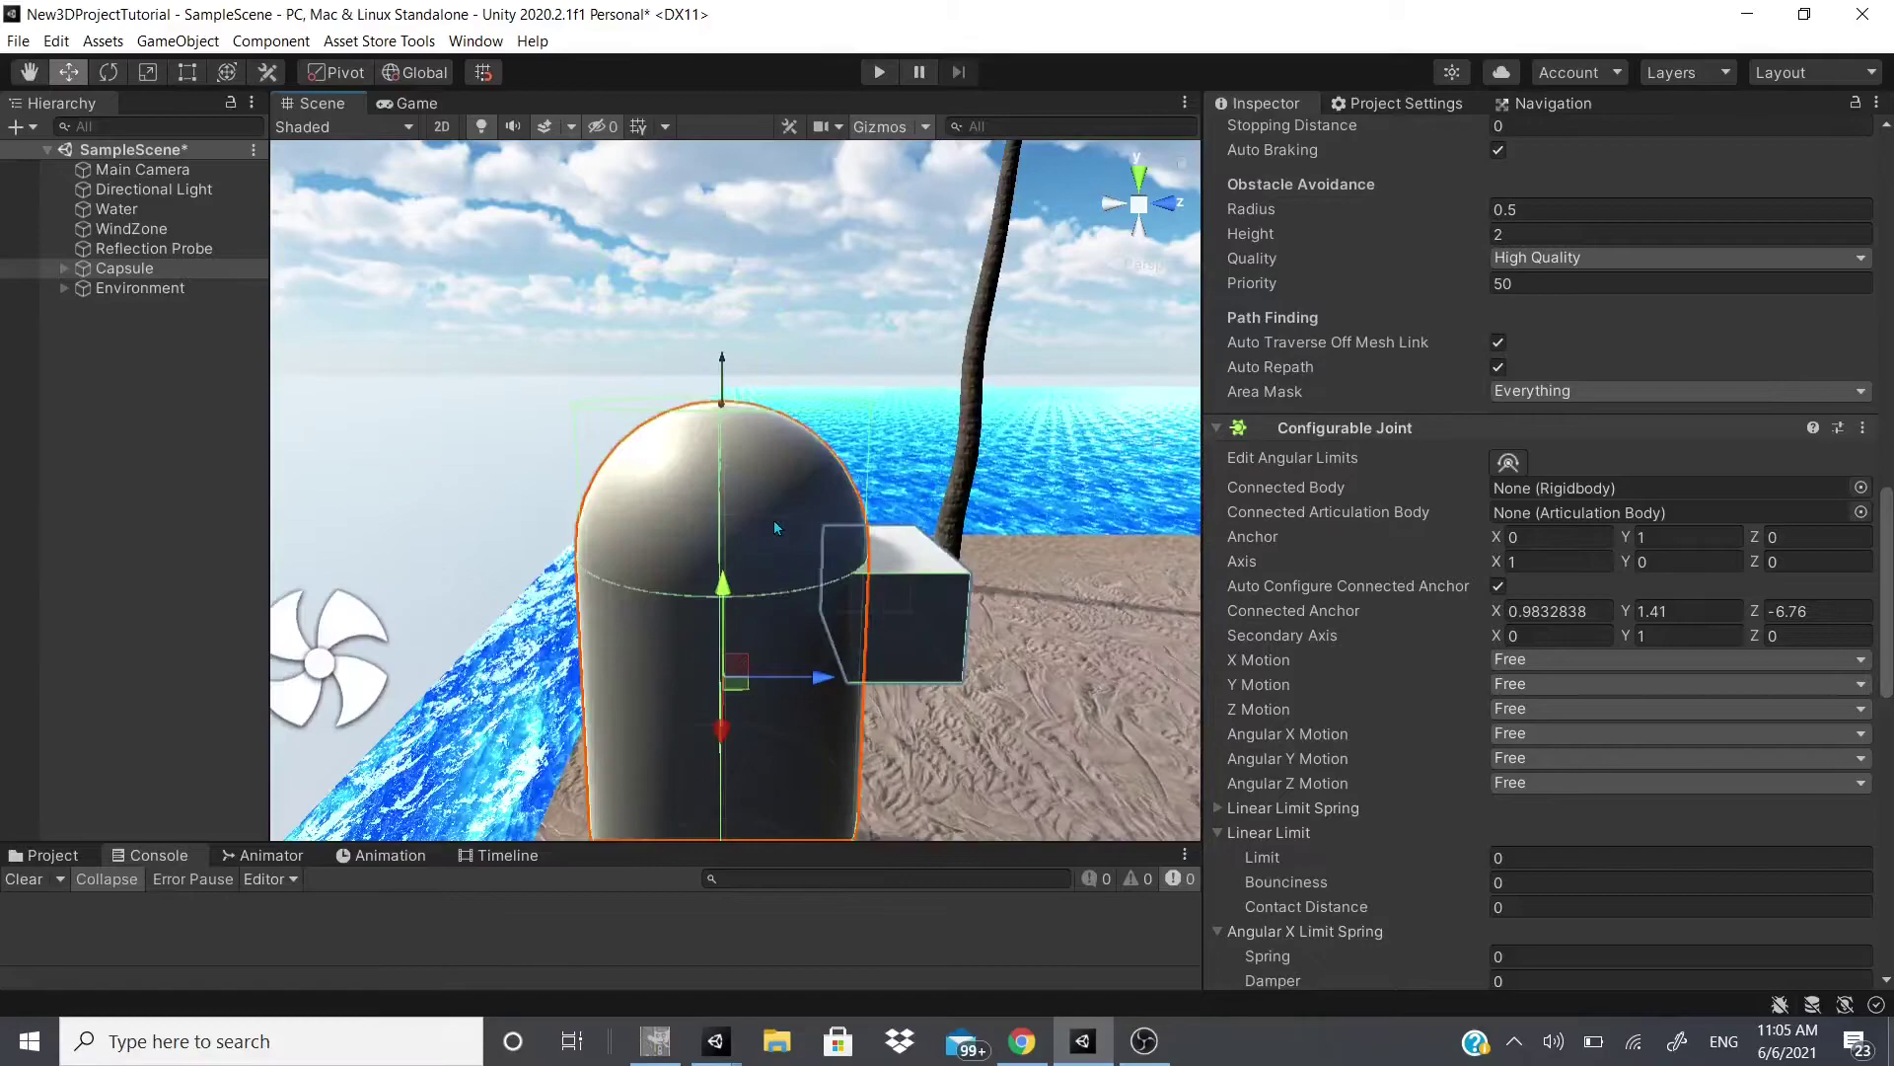
{"action": "right_click_drag", "start_coordinate": [715, 533], "coordinate": [790, 524]}
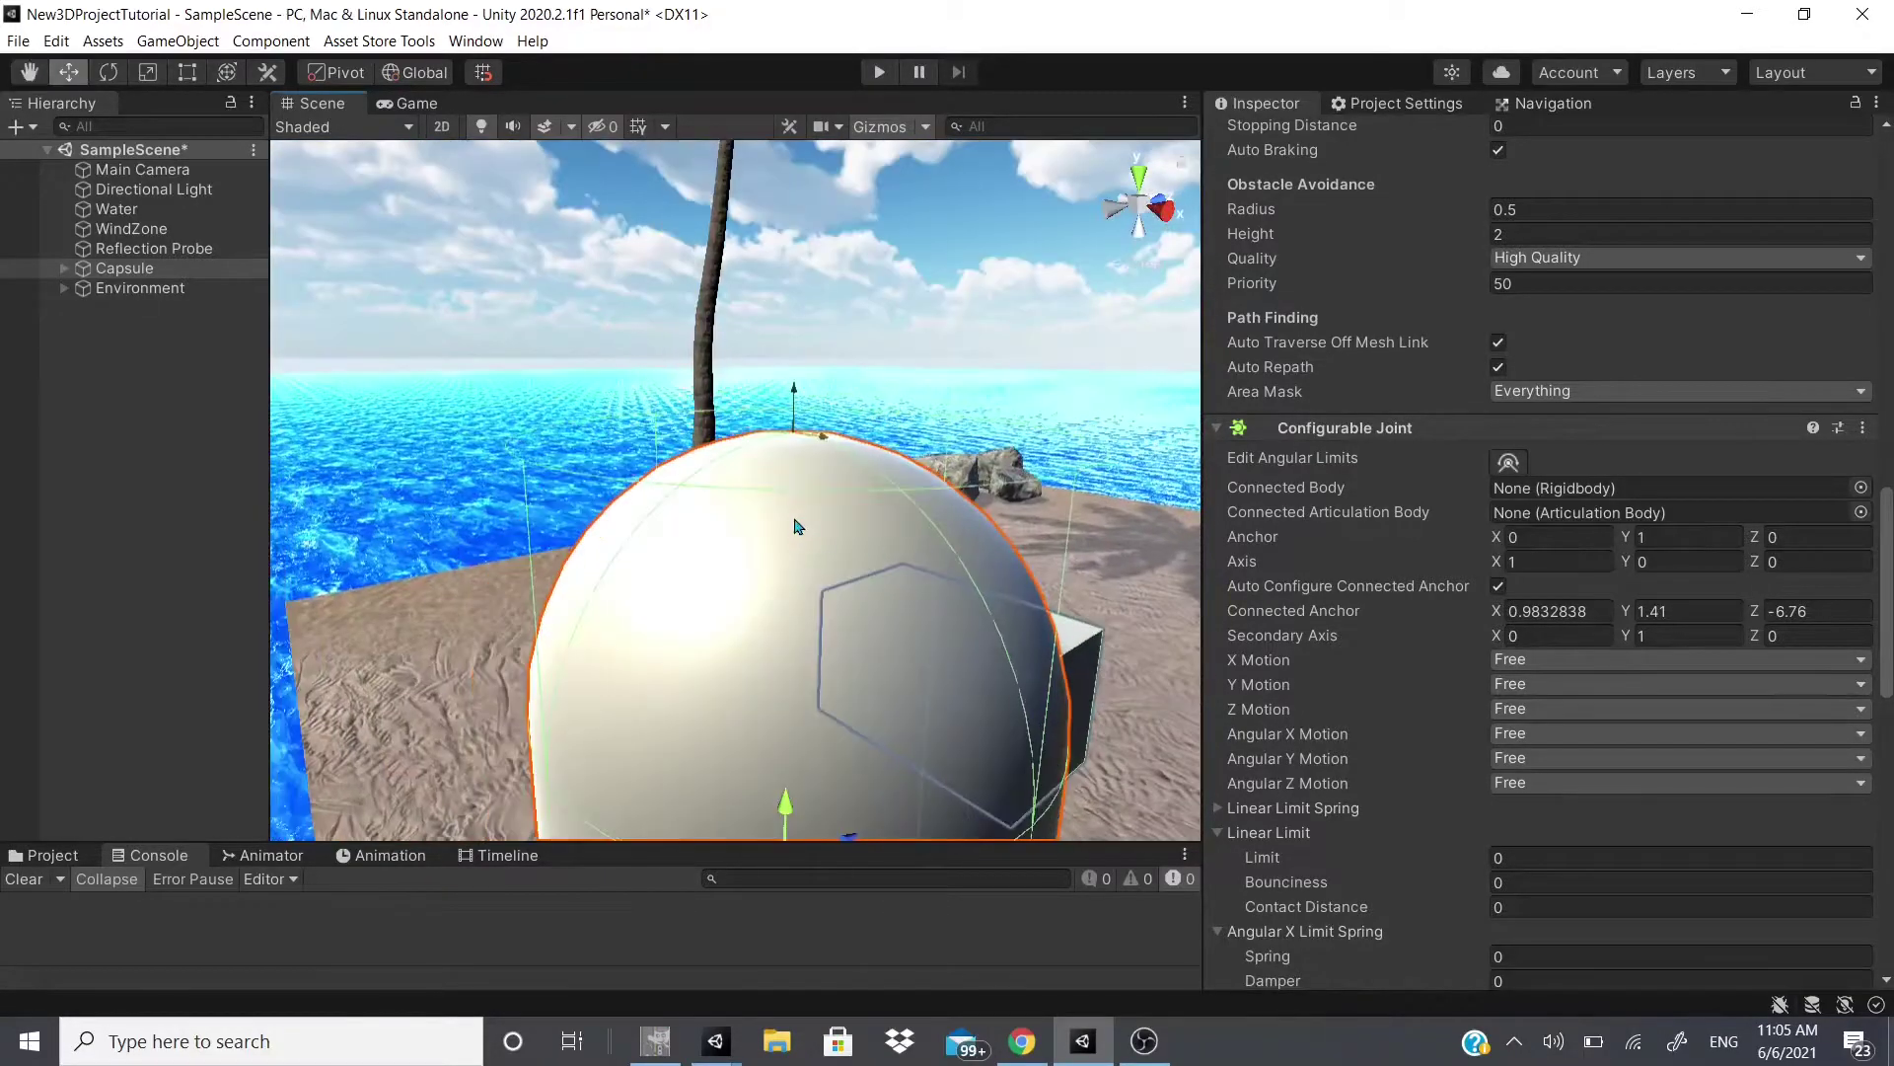
{"action": "scroll", "coordinate": [791, 415], "scroll_direction": "down", "scroll_amount": 4}
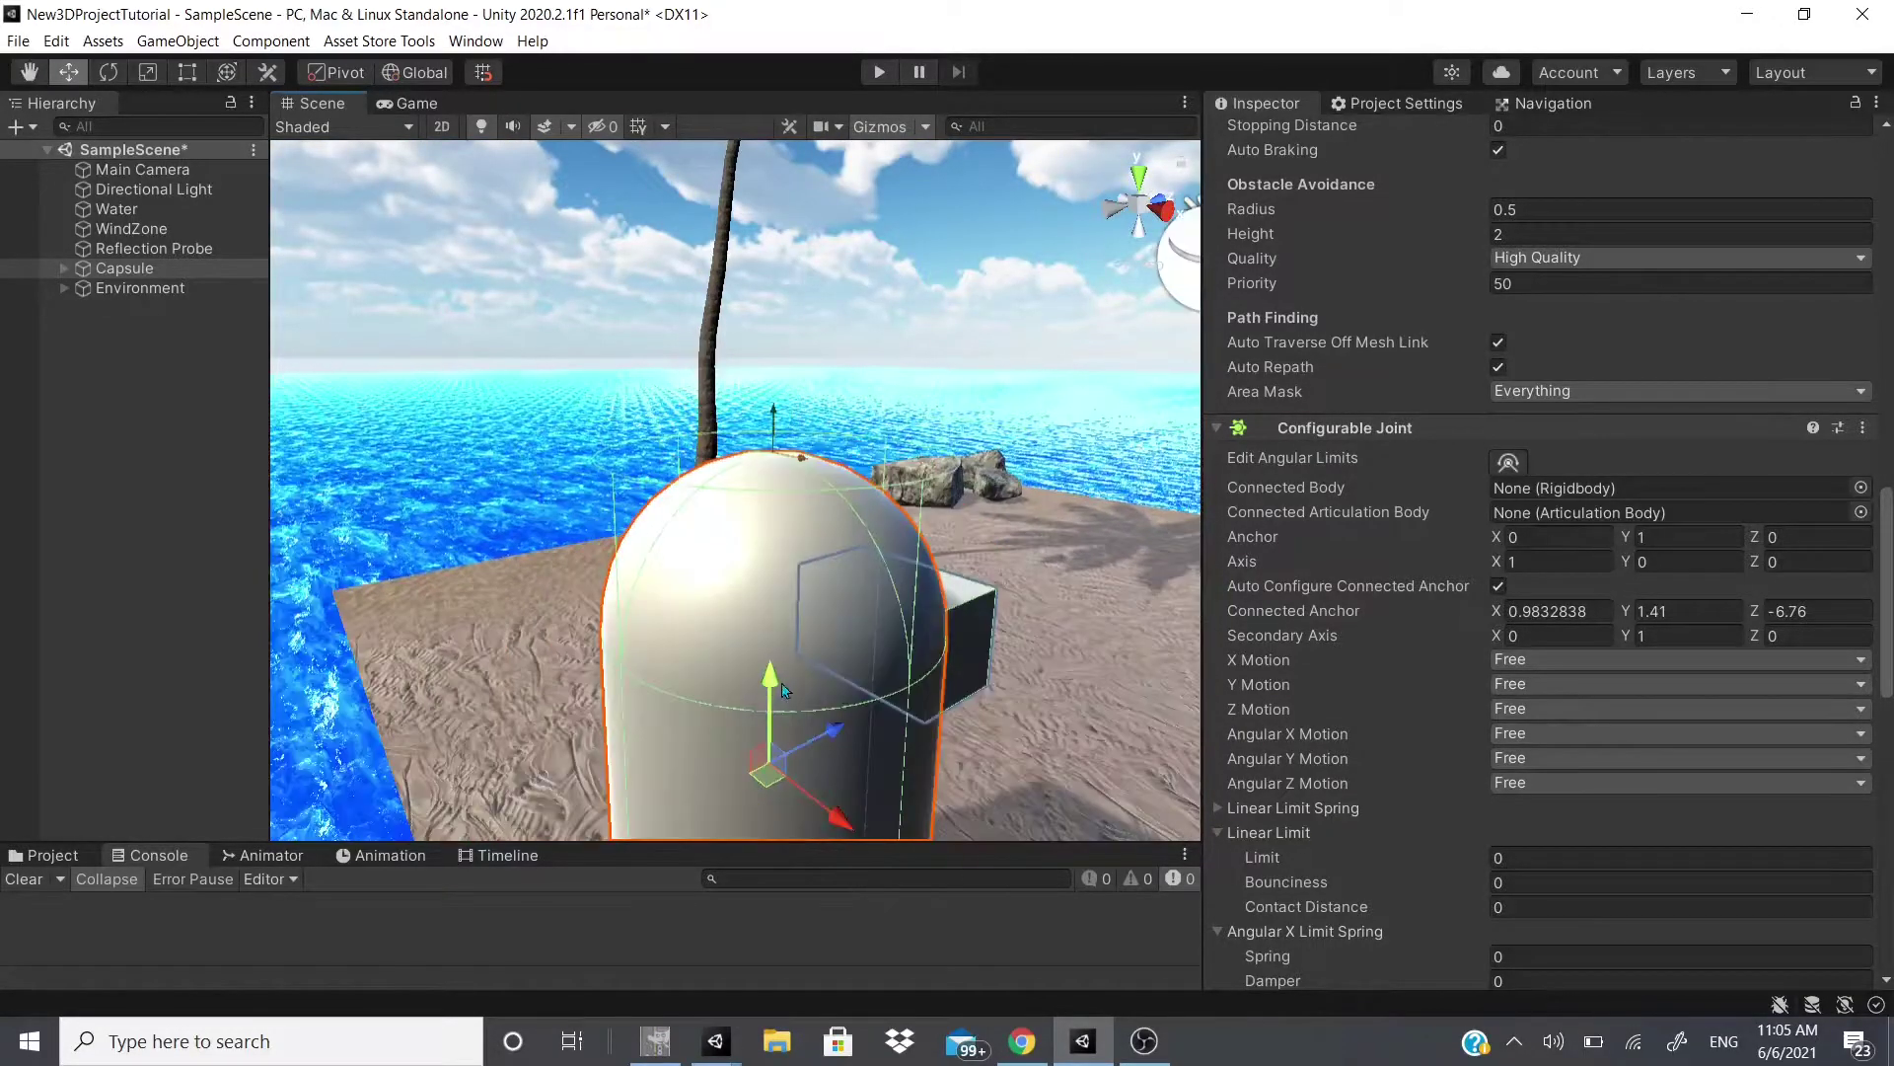
{"action": "right_click_drag", "start_coordinate": [813, 561], "coordinate": [727, 685]}
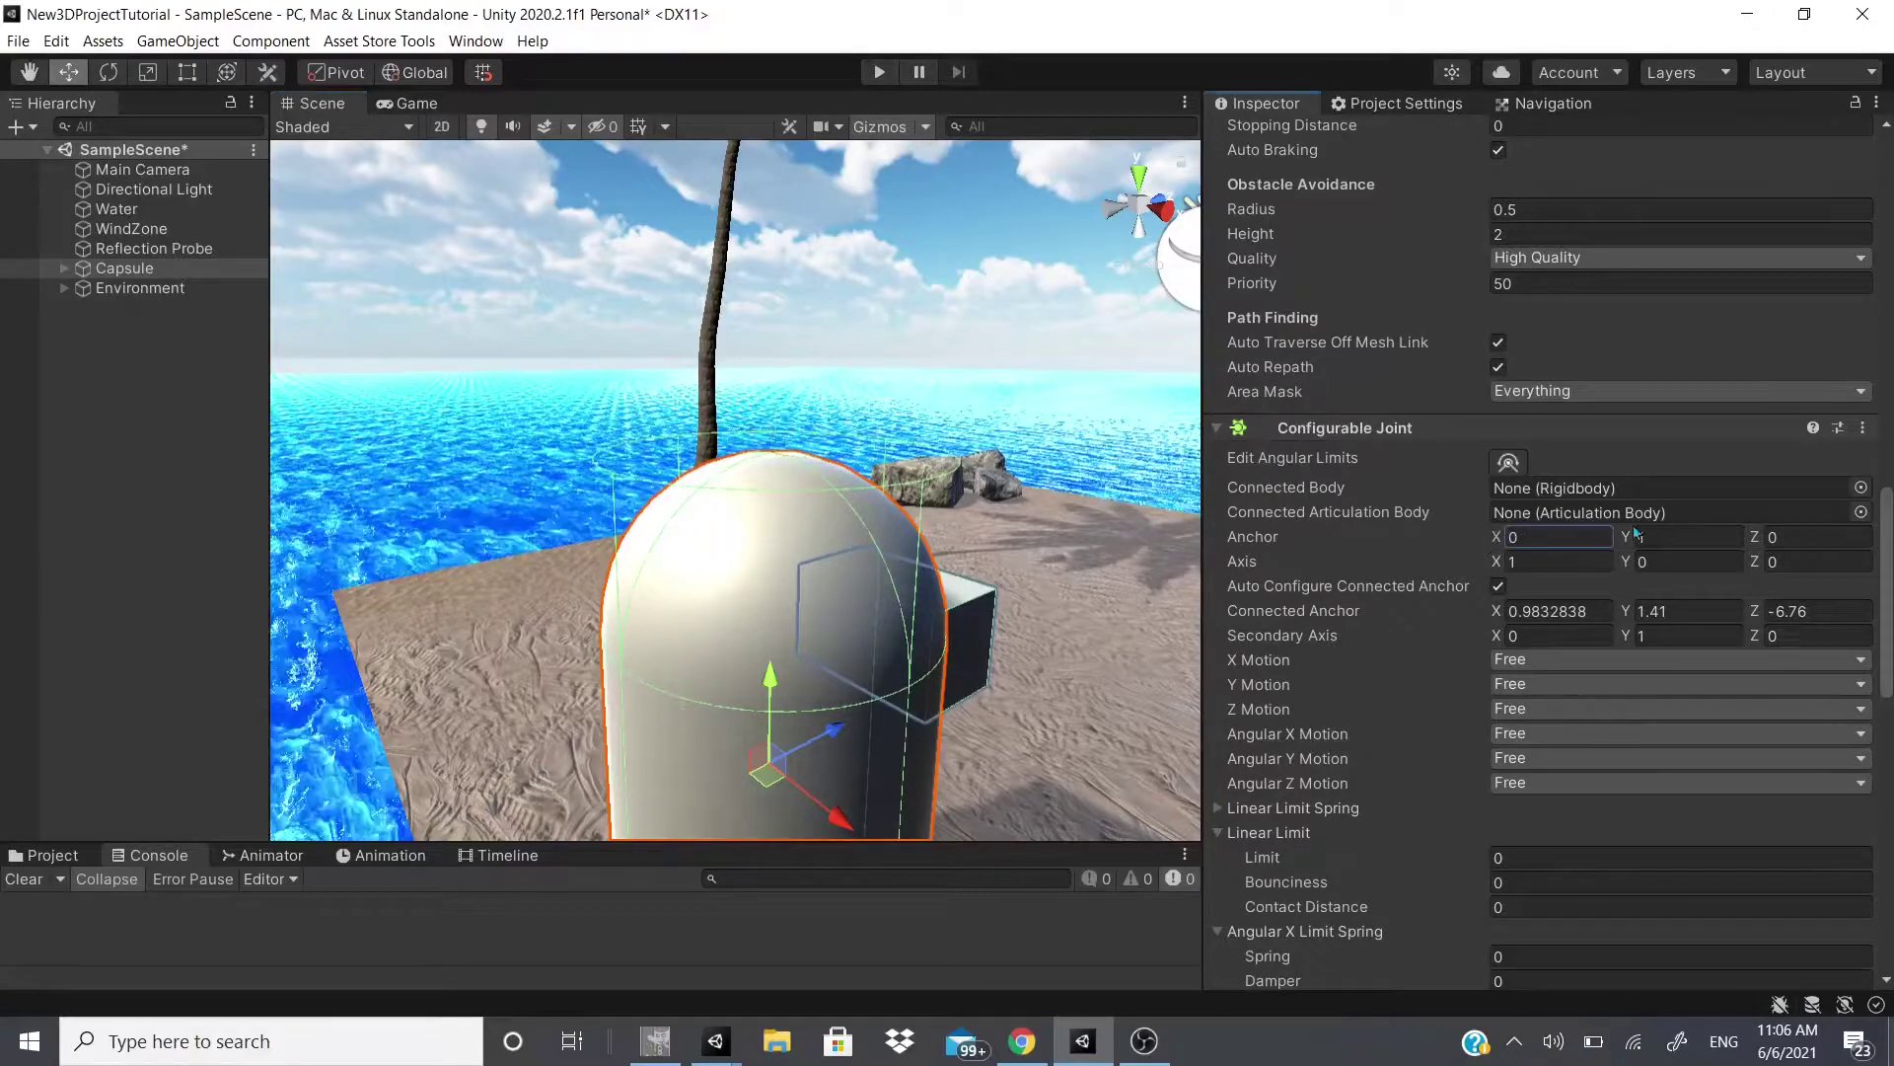
Step: Test Anchor X (about 1.07) and Axis Z, then restore both to 0
{"action": "left_click_drag", "start_coordinate": [1495, 537], "coordinate": [1551, 548]}
{"action": "type", "text": "0.48"}
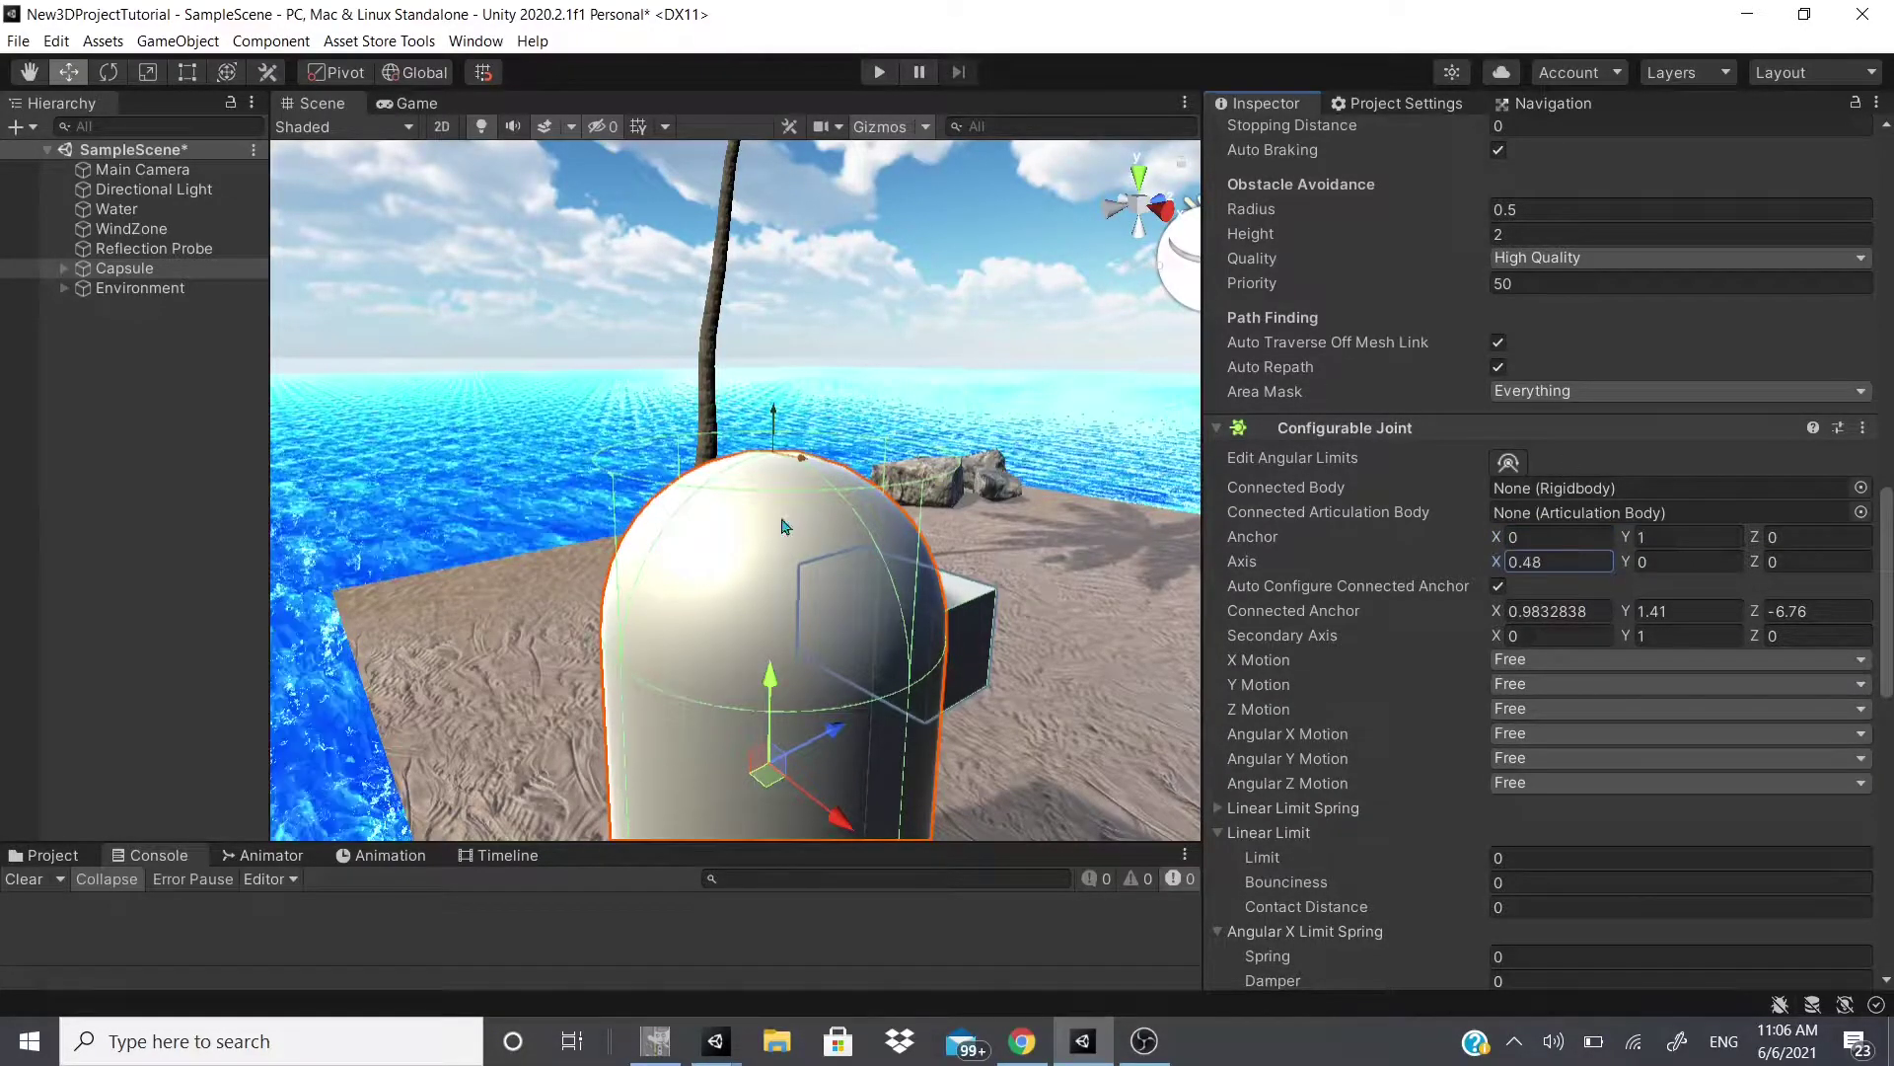
{"action": "scroll", "coordinate": [846, 528], "scroll_direction": "down", "scroll_amount": 3}
{"action": "left_click_drag", "start_coordinate": [847, 528], "coordinate": [1184, 538], "text": "alt"}
{"action": "left_click_drag", "start_coordinate": [1754, 562], "coordinate": [0, 446]}
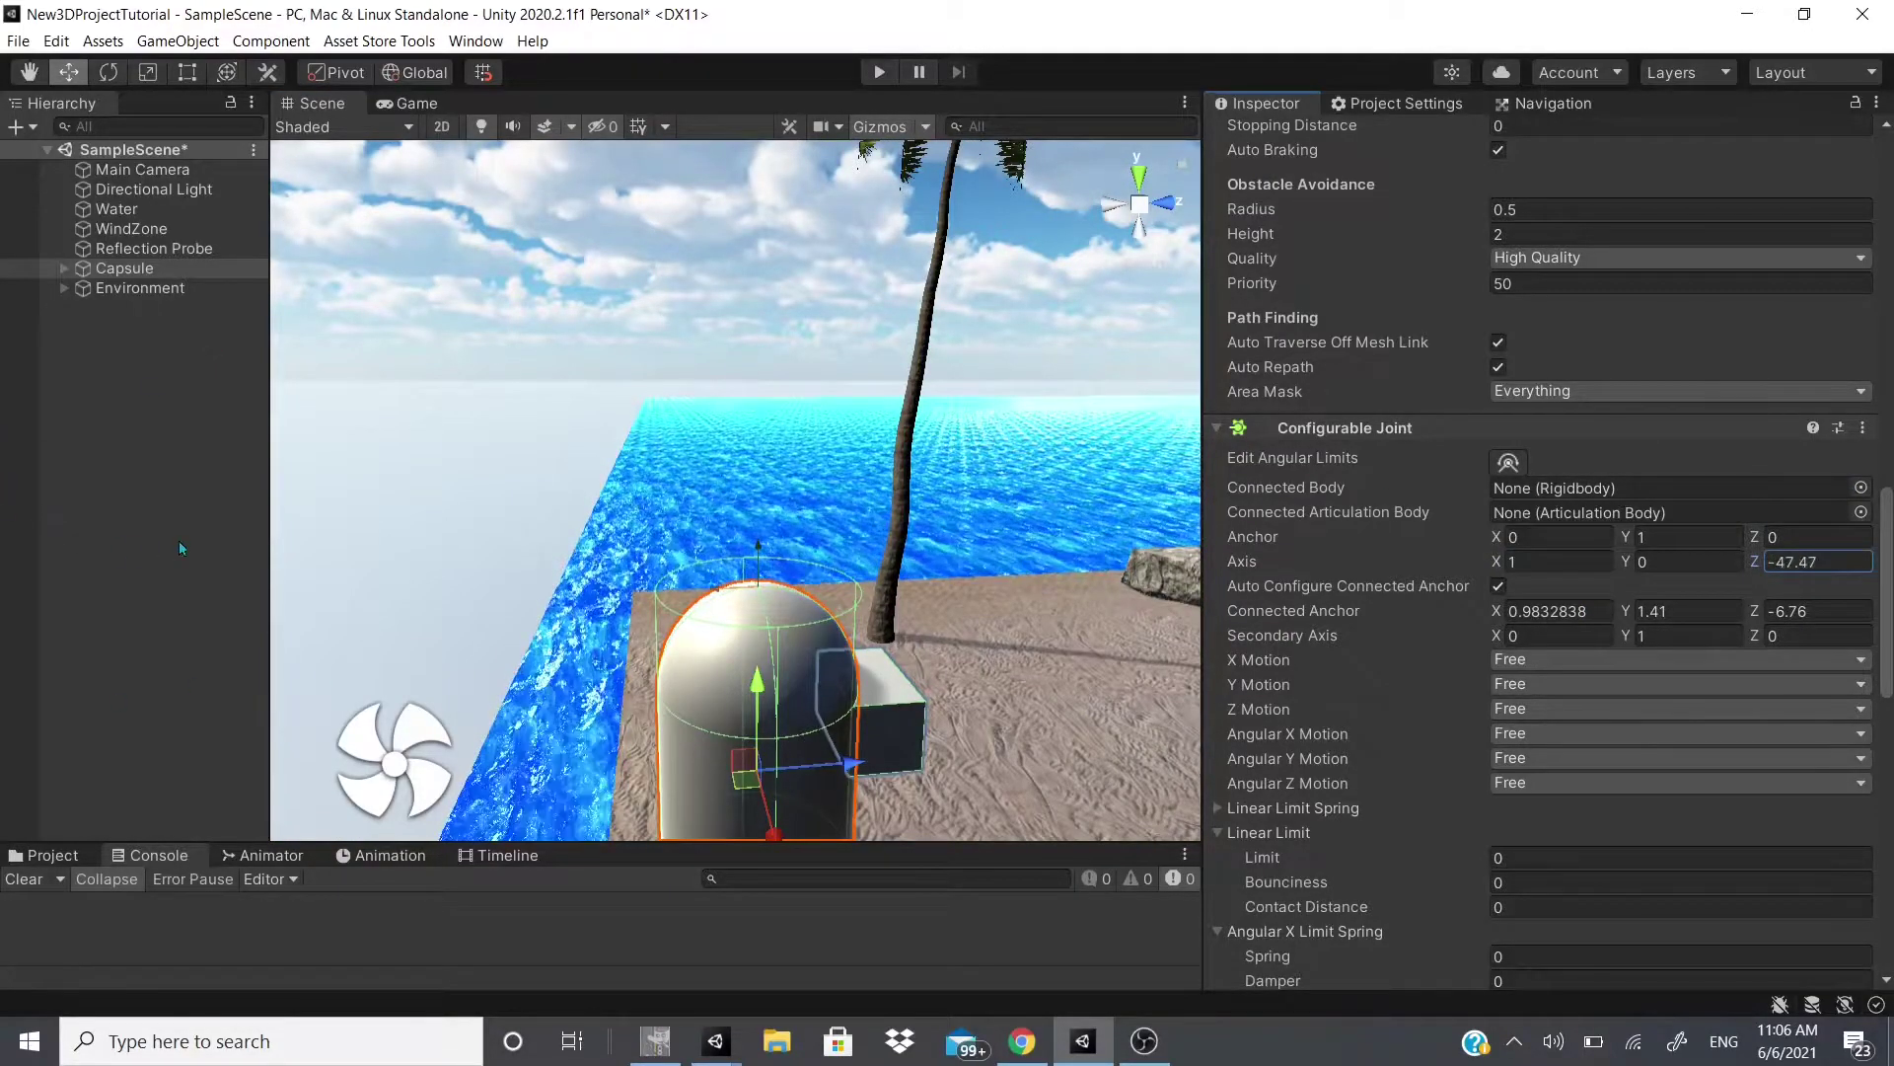
{"action": "key", "text": "ctrl+z"}
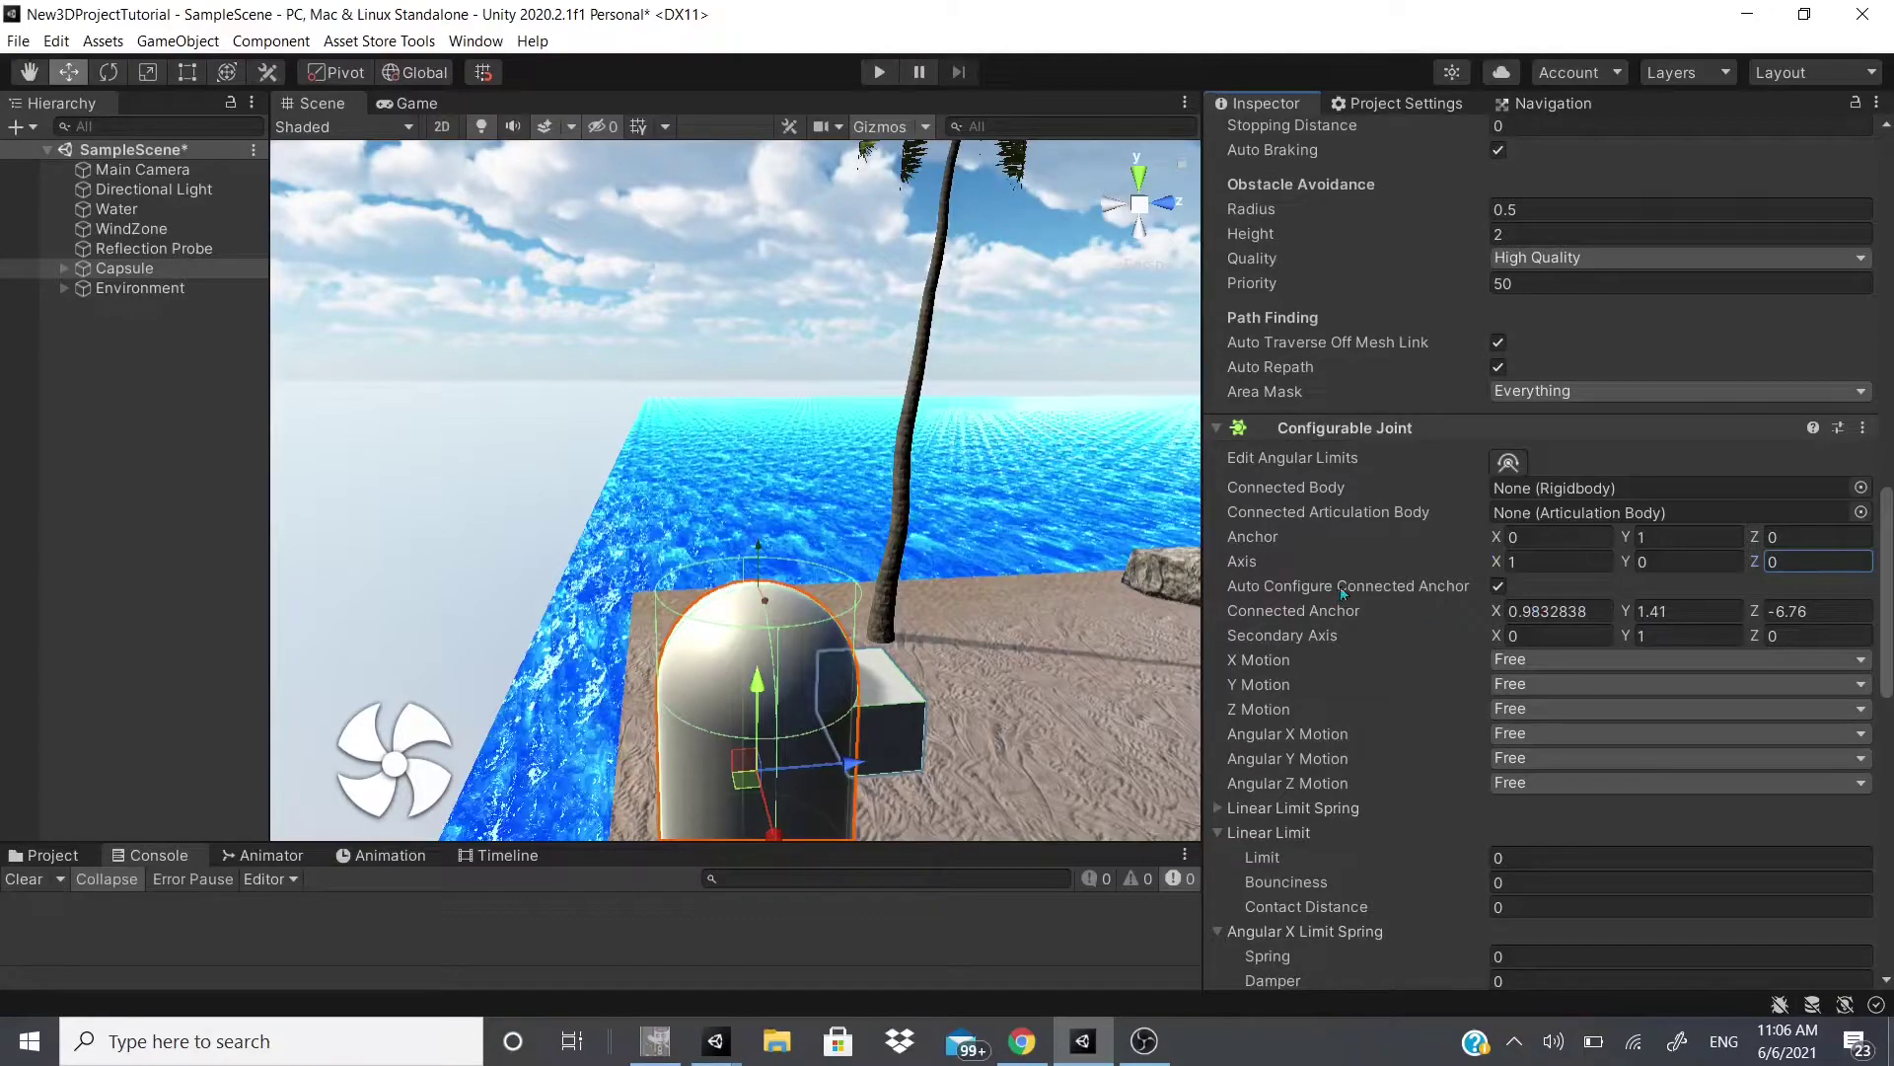
Step: Turn Auto Configure Connected Anchor off on the capsule's joint
{"action": "left_click", "coordinate": [1500, 585]}
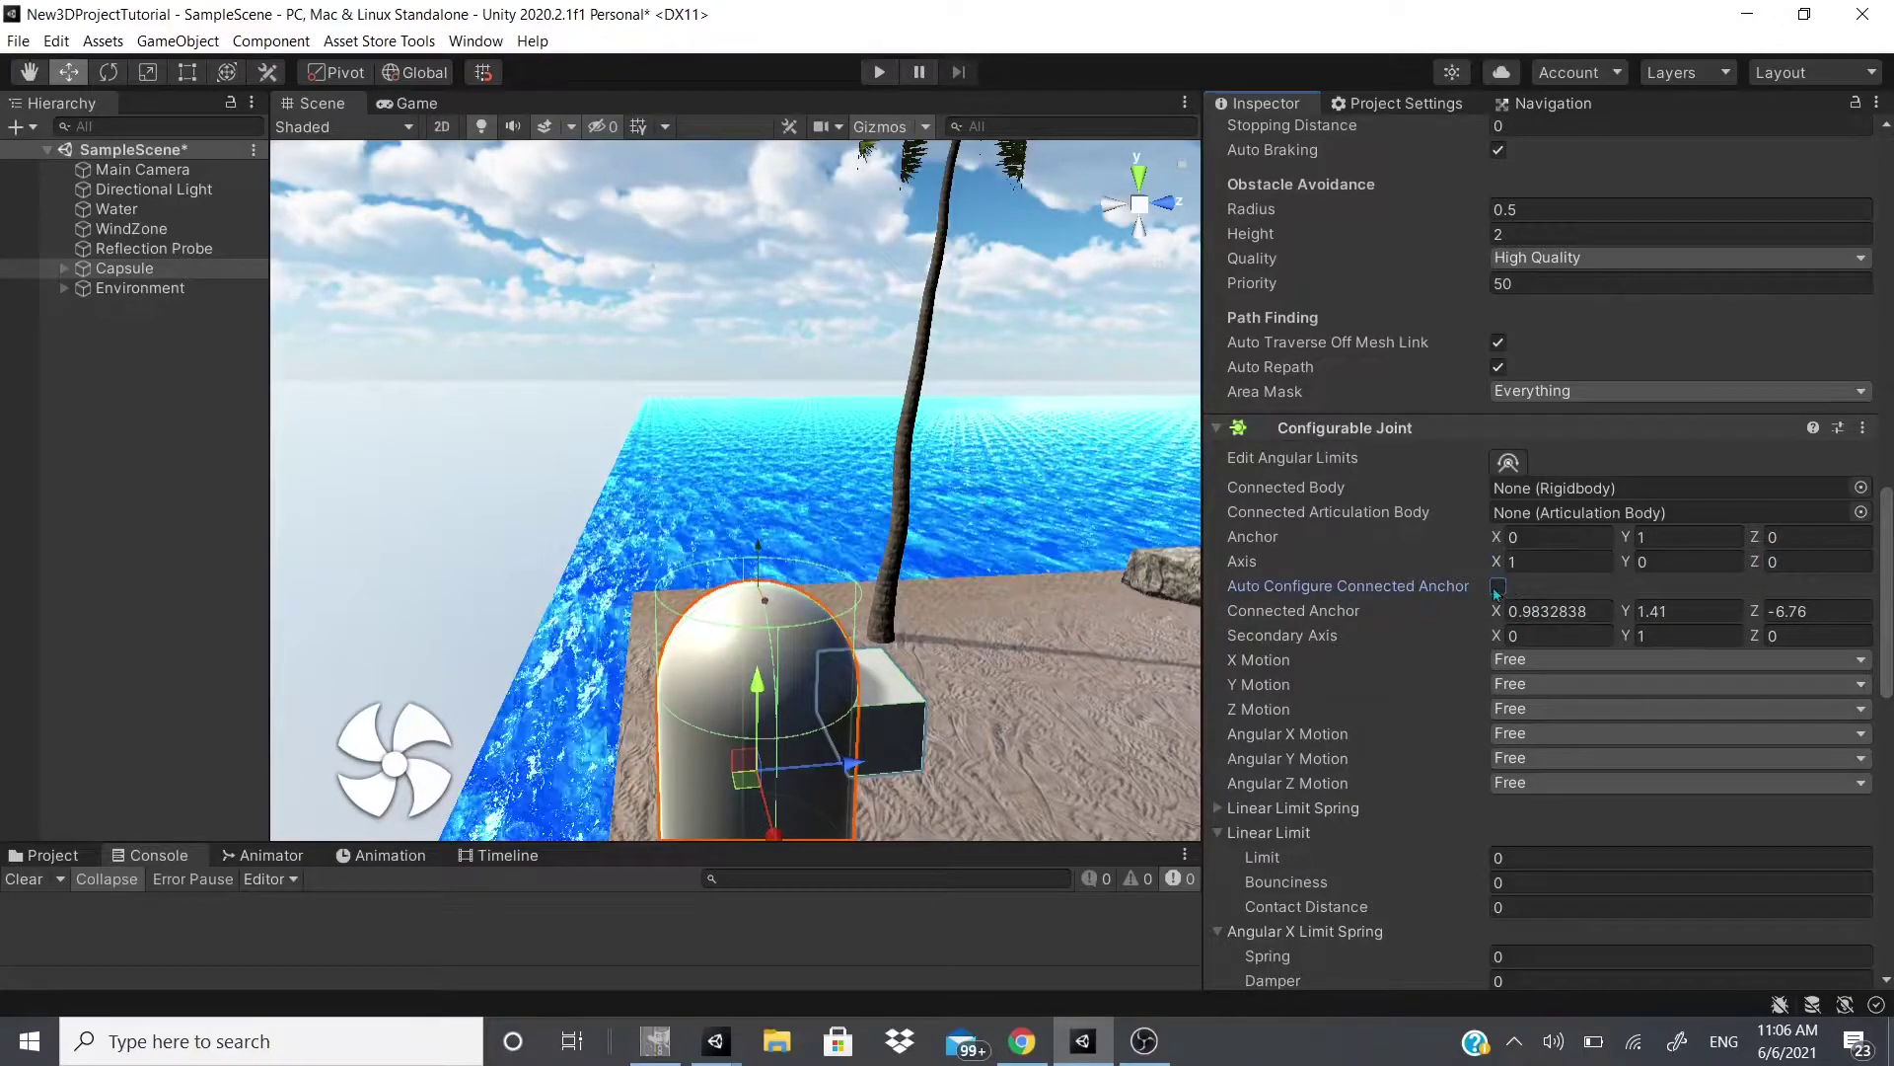
{"action": "left_click", "coordinate": [1500, 585]}
{"action": "left_click", "coordinate": [1495, 611]}
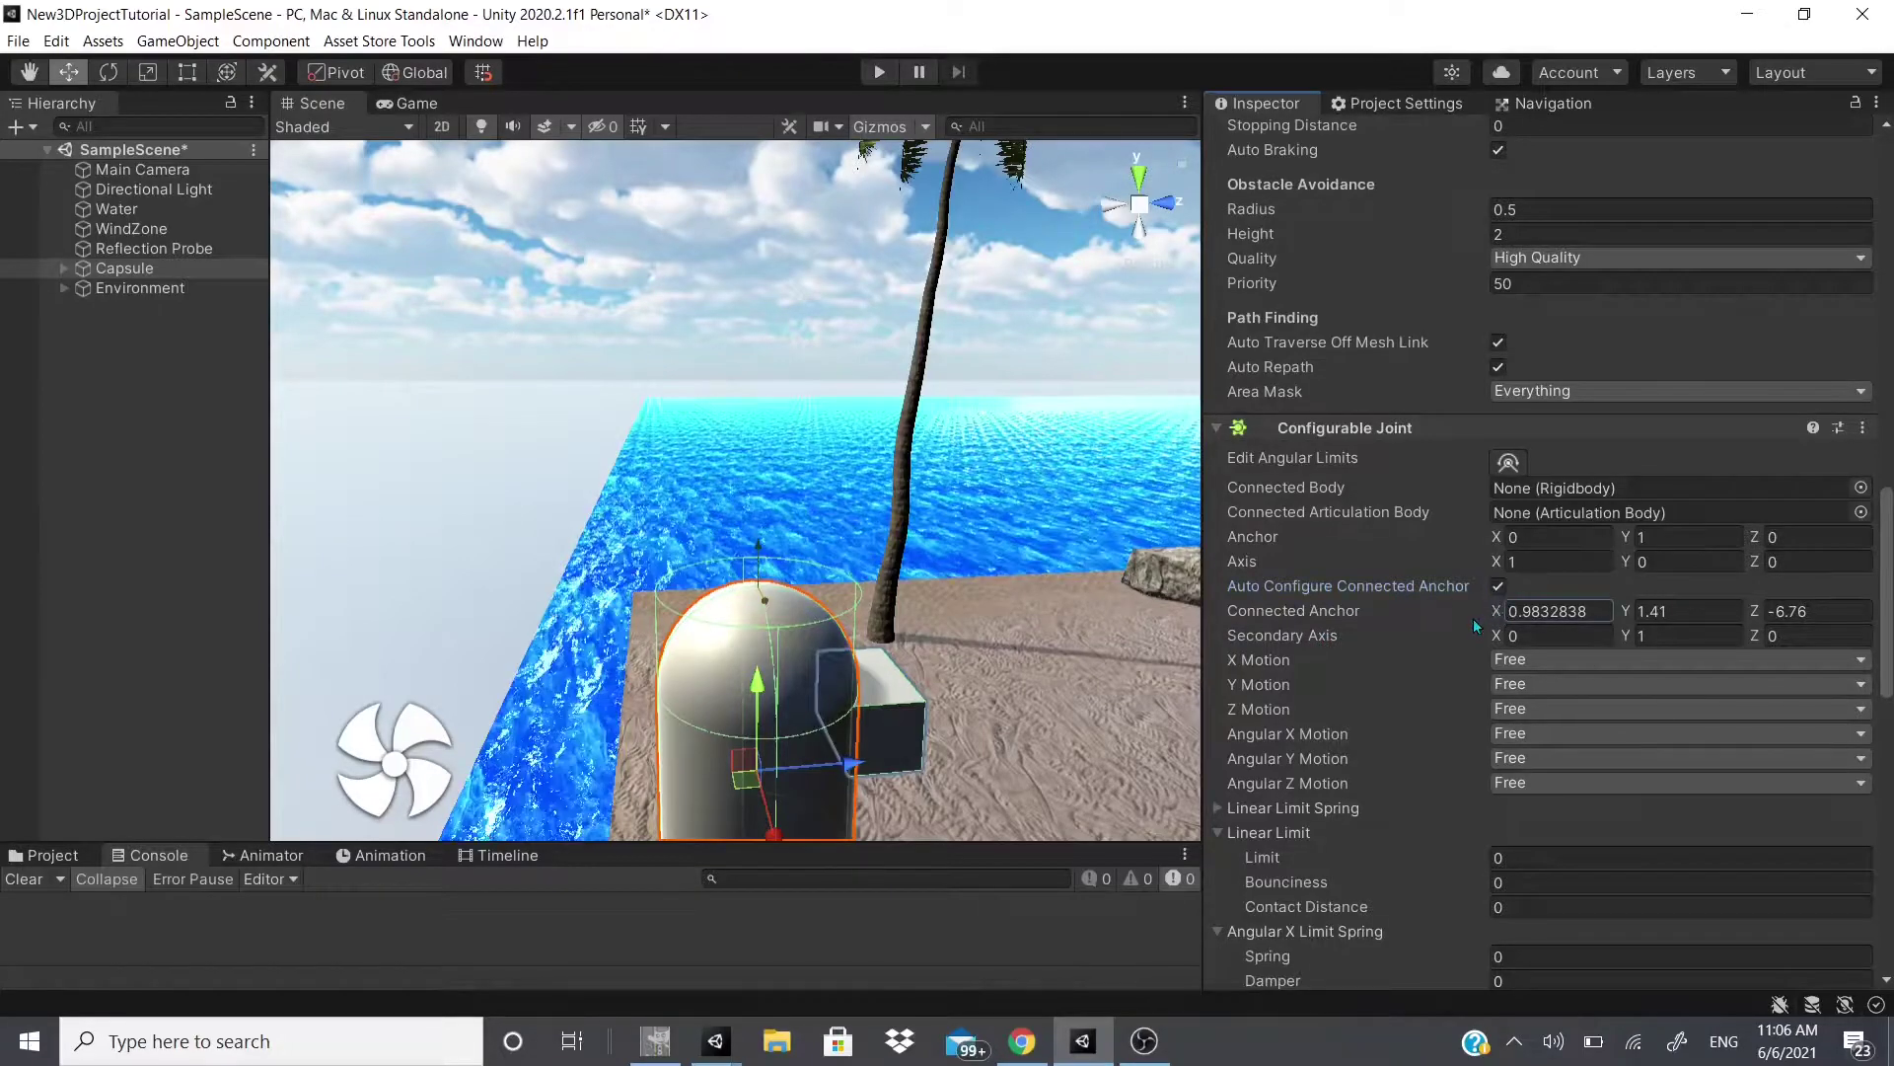
{"action": "left_click", "coordinate": [1498, 585]}
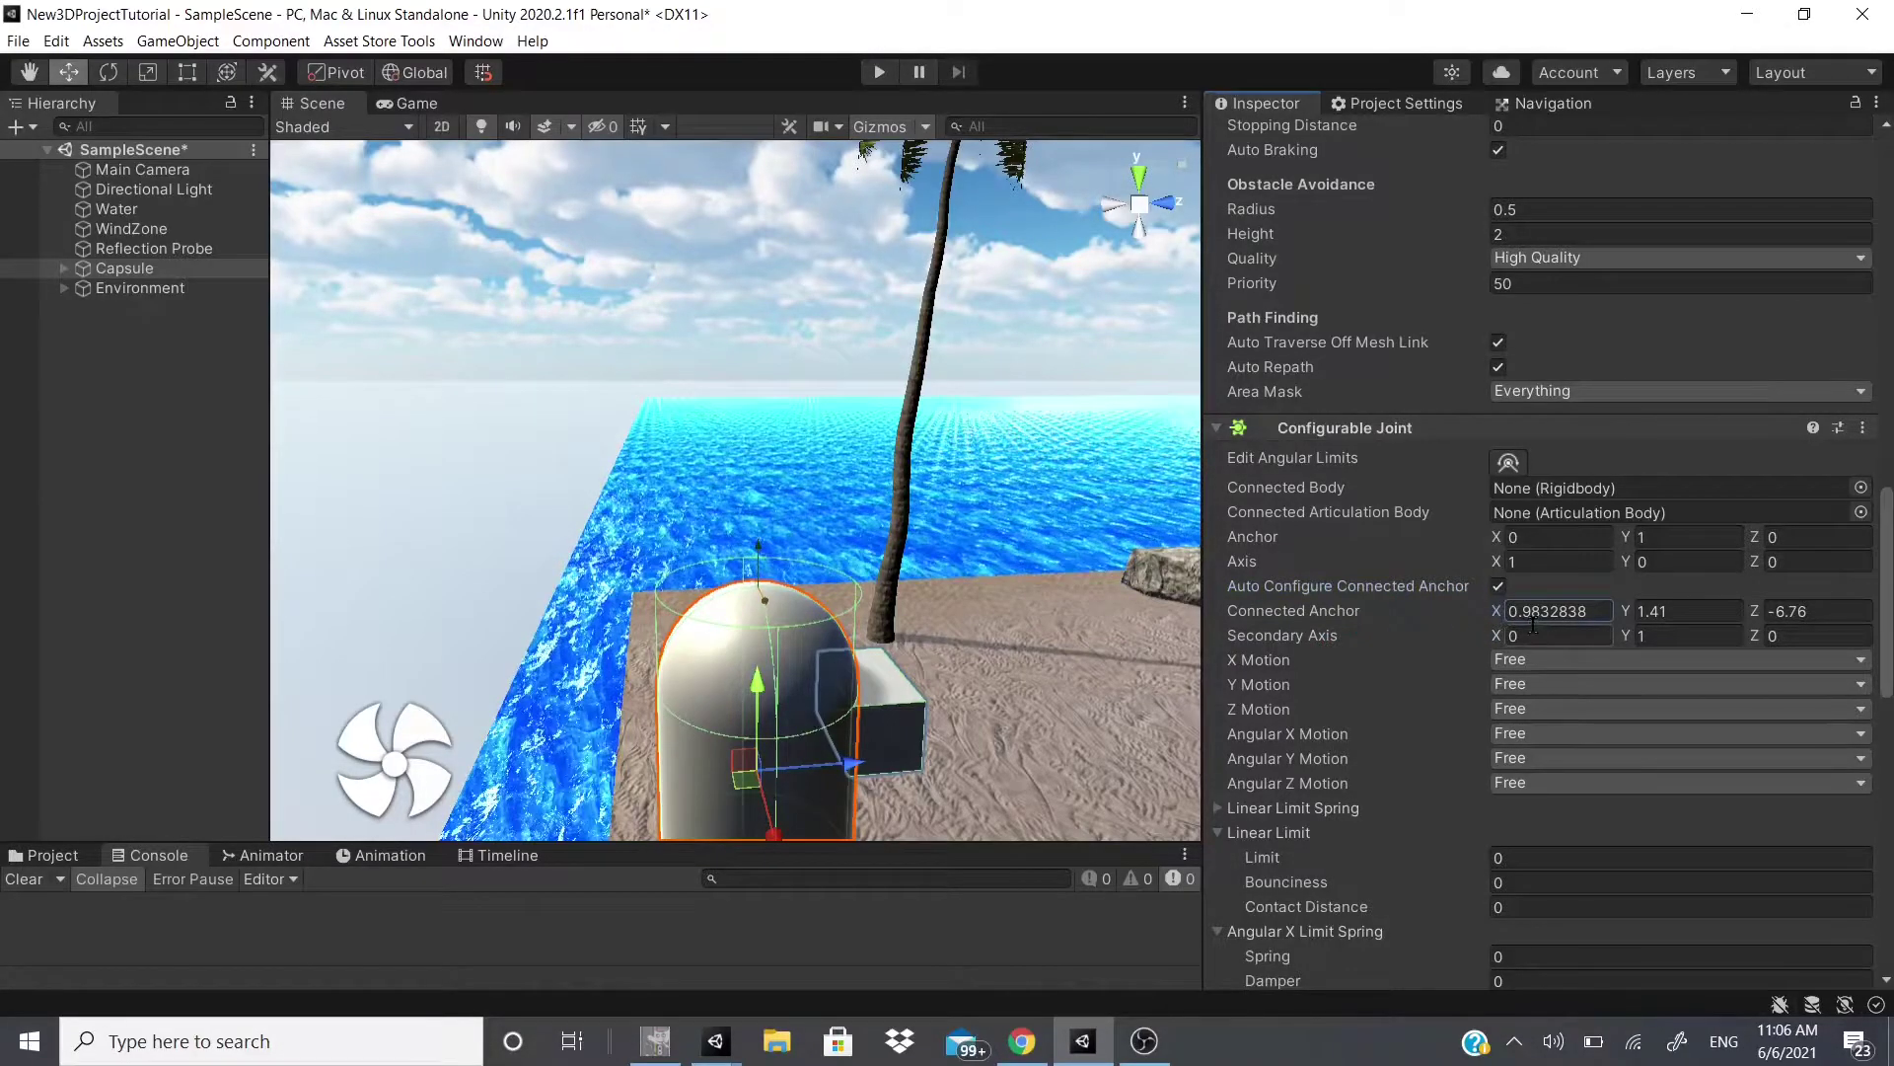
Step: Try Connected Anchor X = 2.24, then undo it back to 0.9832838
{"action": "left_click", "coordinate": [1551, 610]}
{"action": "type", "text": "2.24"}
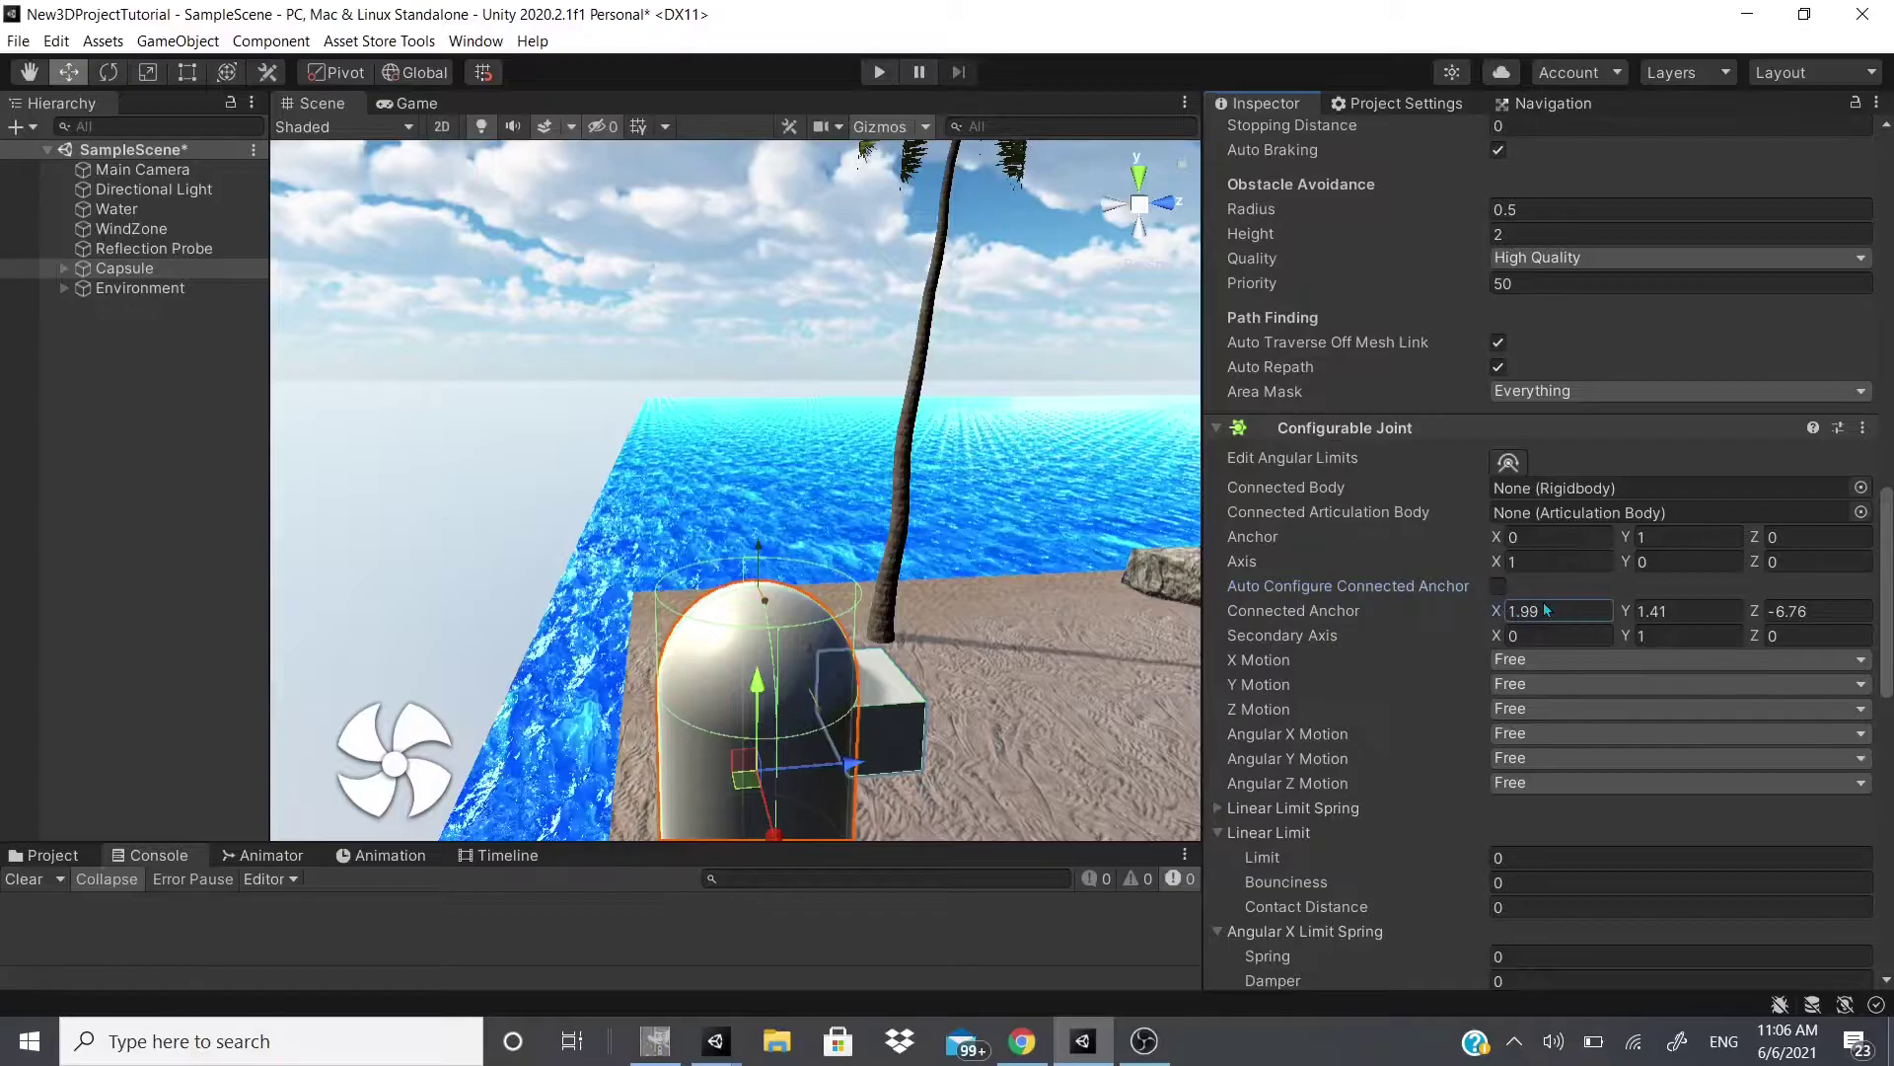
{"action": "right_click_drag", "start_coordinate": [970, 646], "coordinate": [717, 569]}
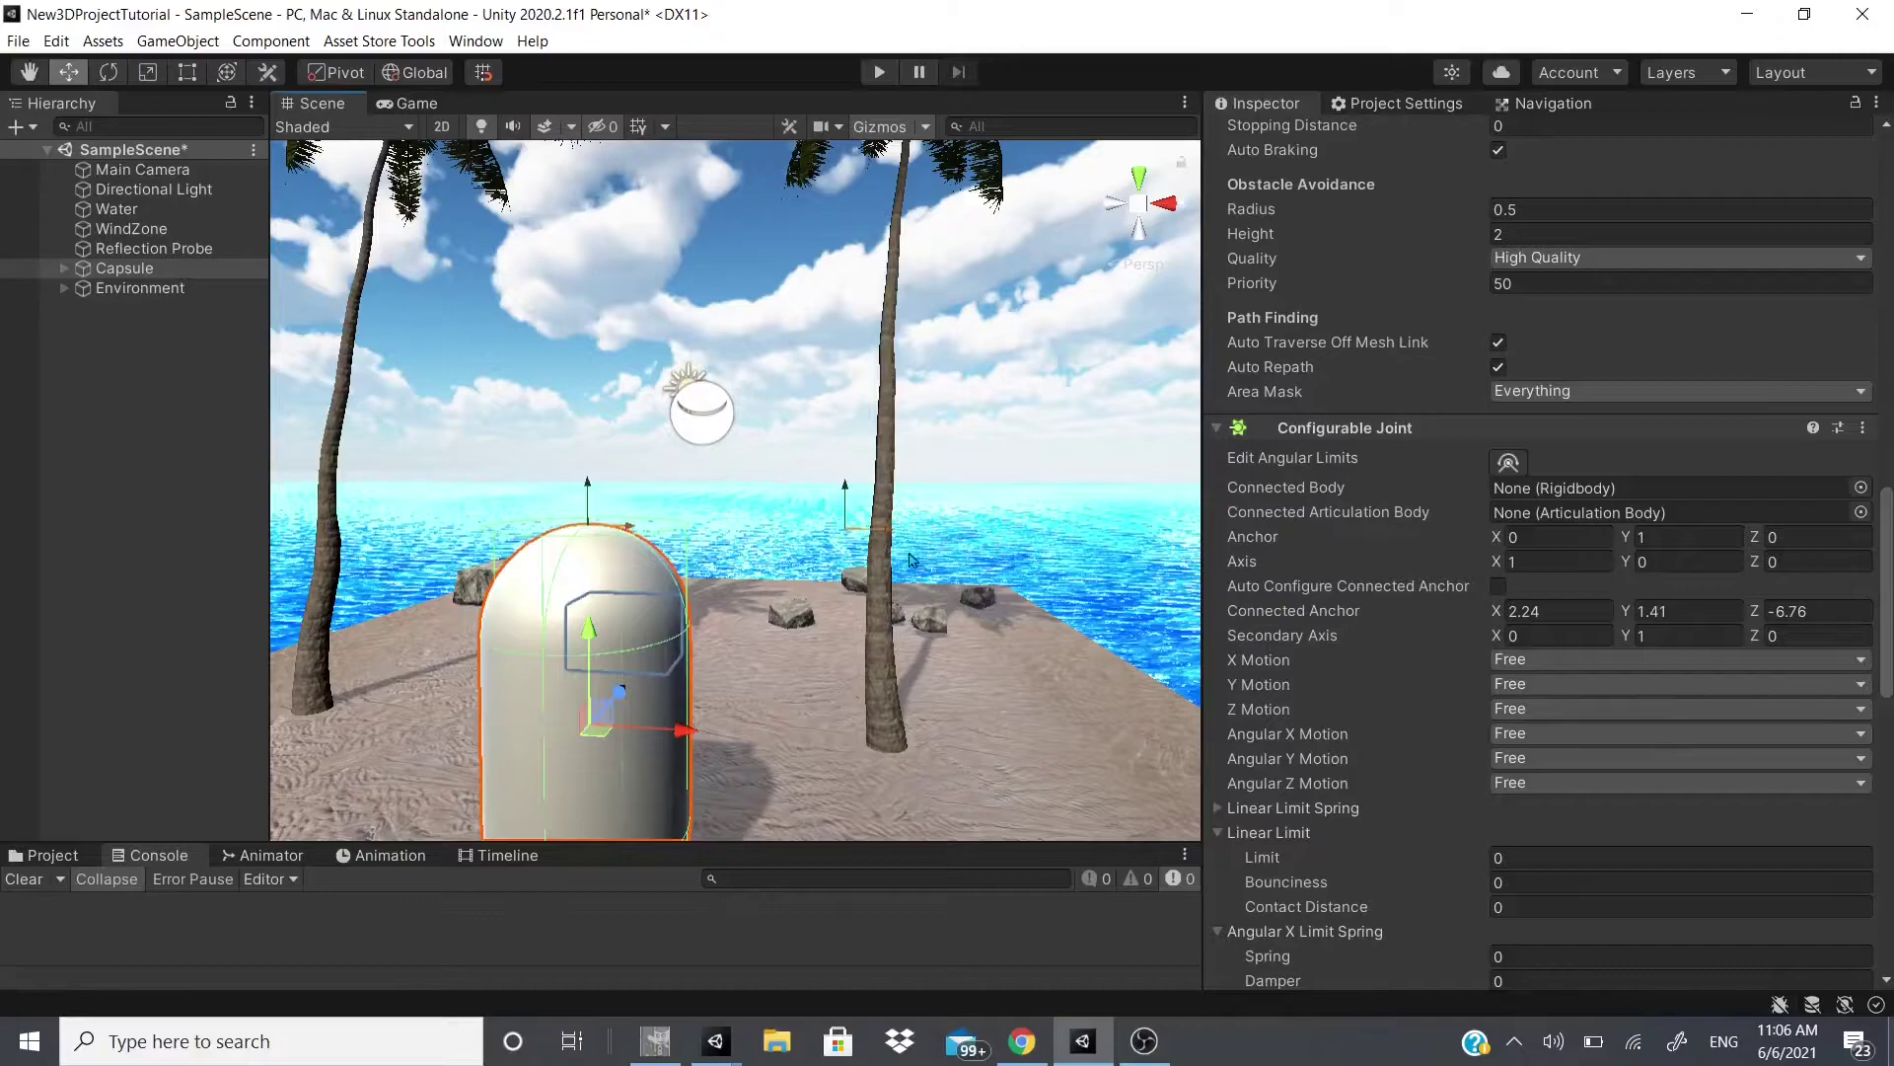
{"action": "key", "text": "ctrl+z"}
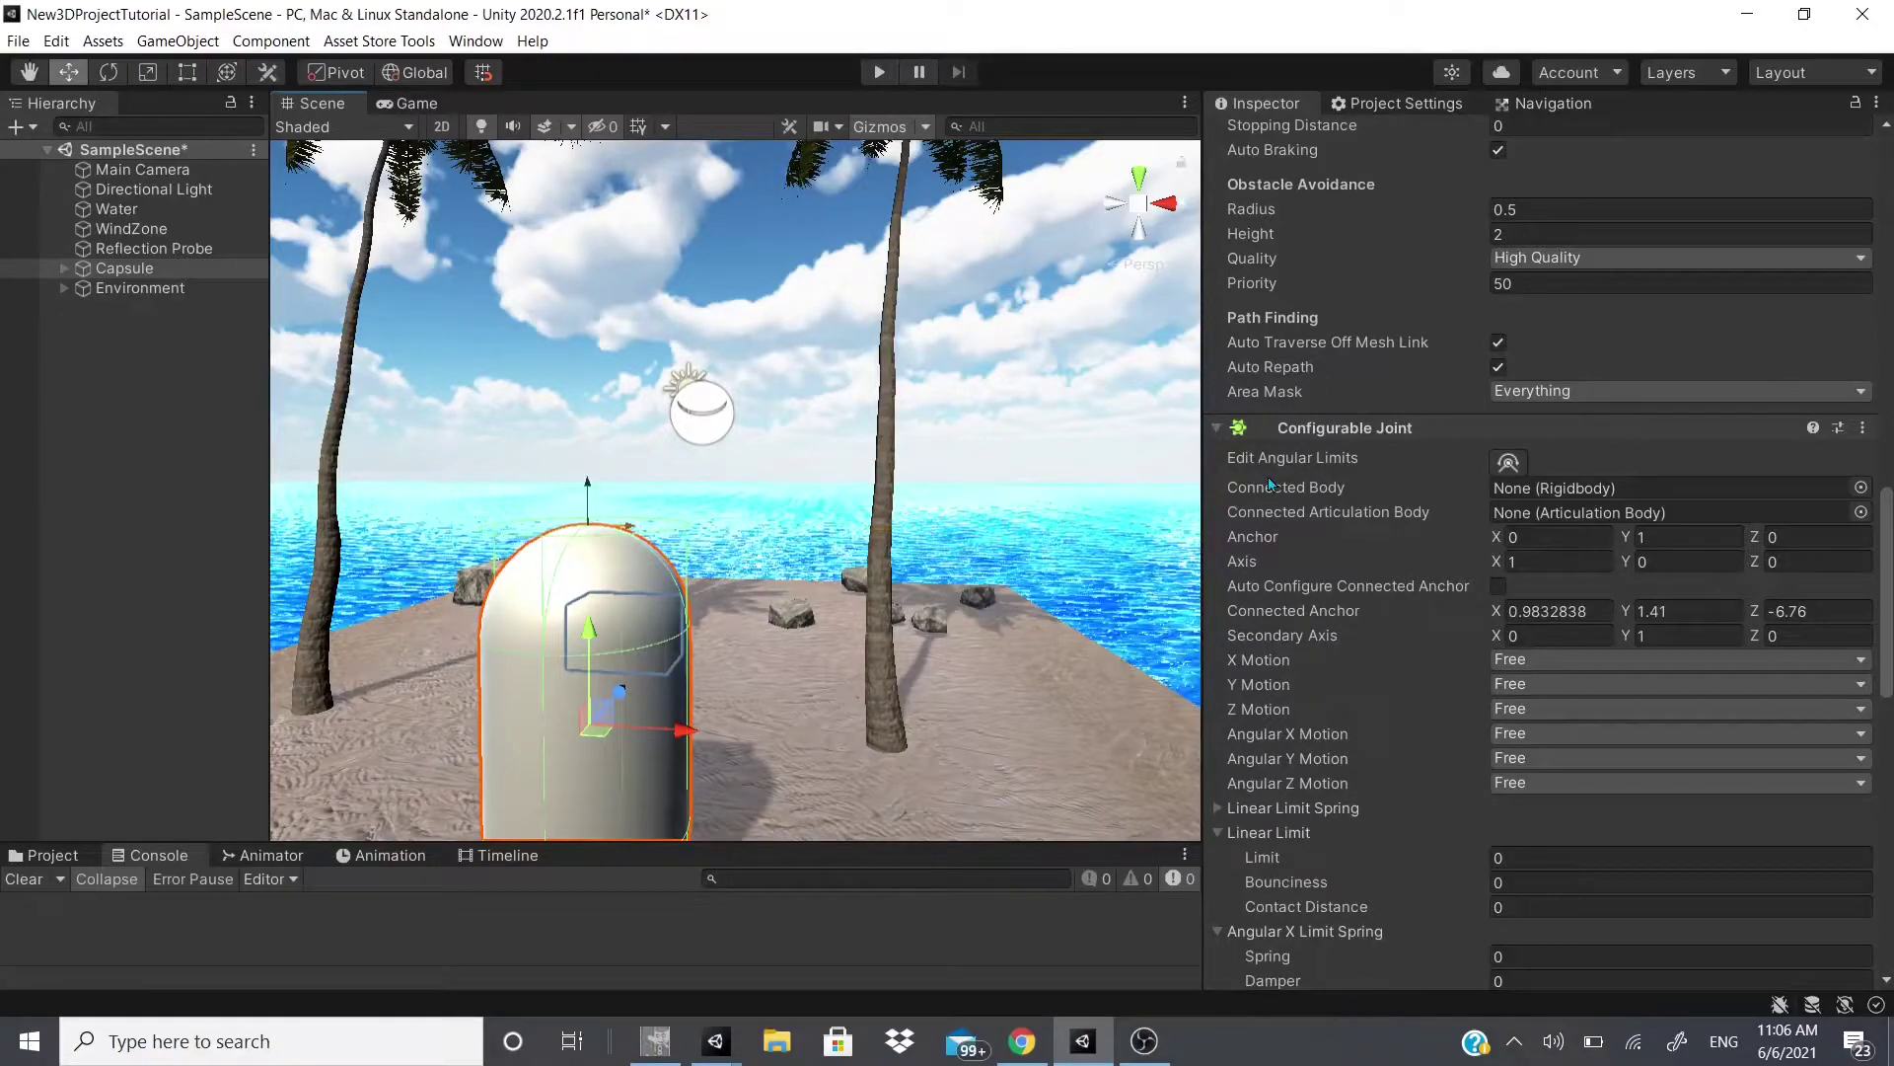
{"action": "left_click", "coordinate": [1498, 636]}
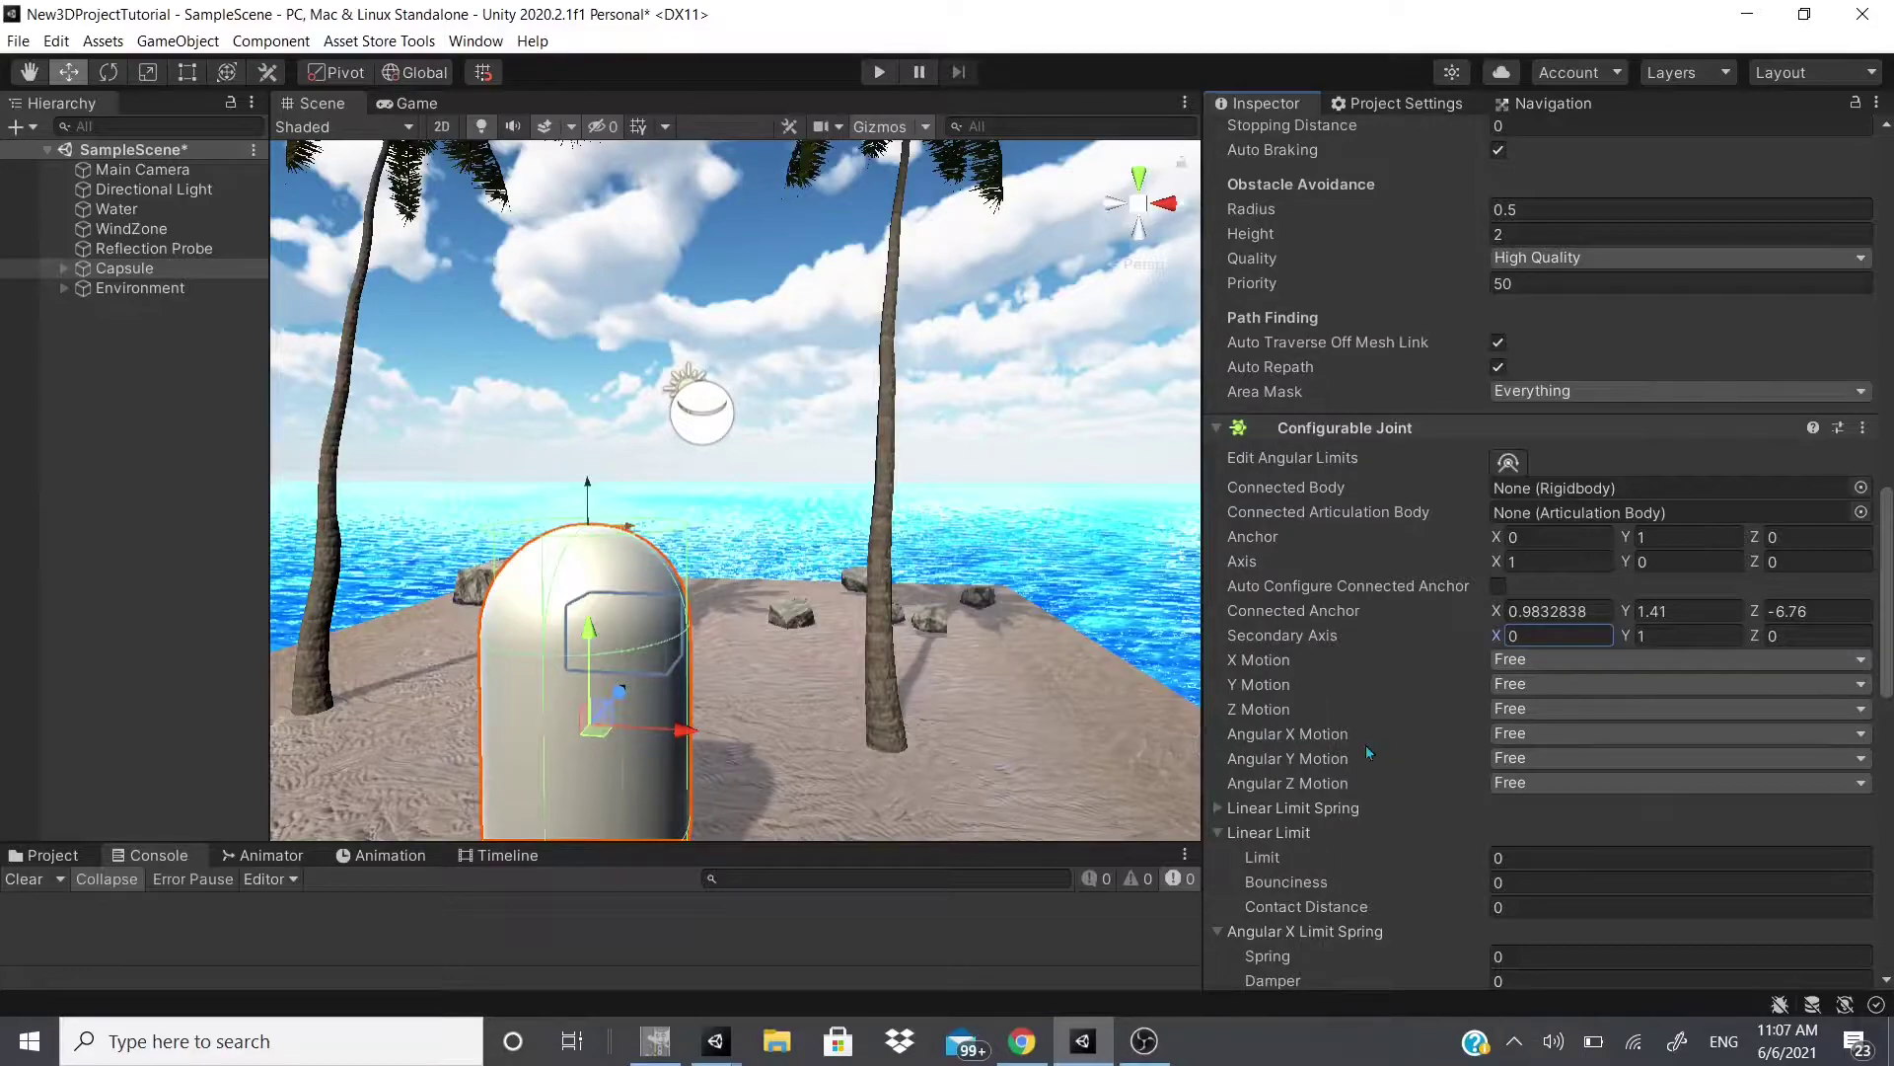
Step: Set the joint's X Motion to Locked
{"action": "left_click", "coordinate": [1263, 661]}
{"action": "left_click", "coordinate": [1268, 683]}
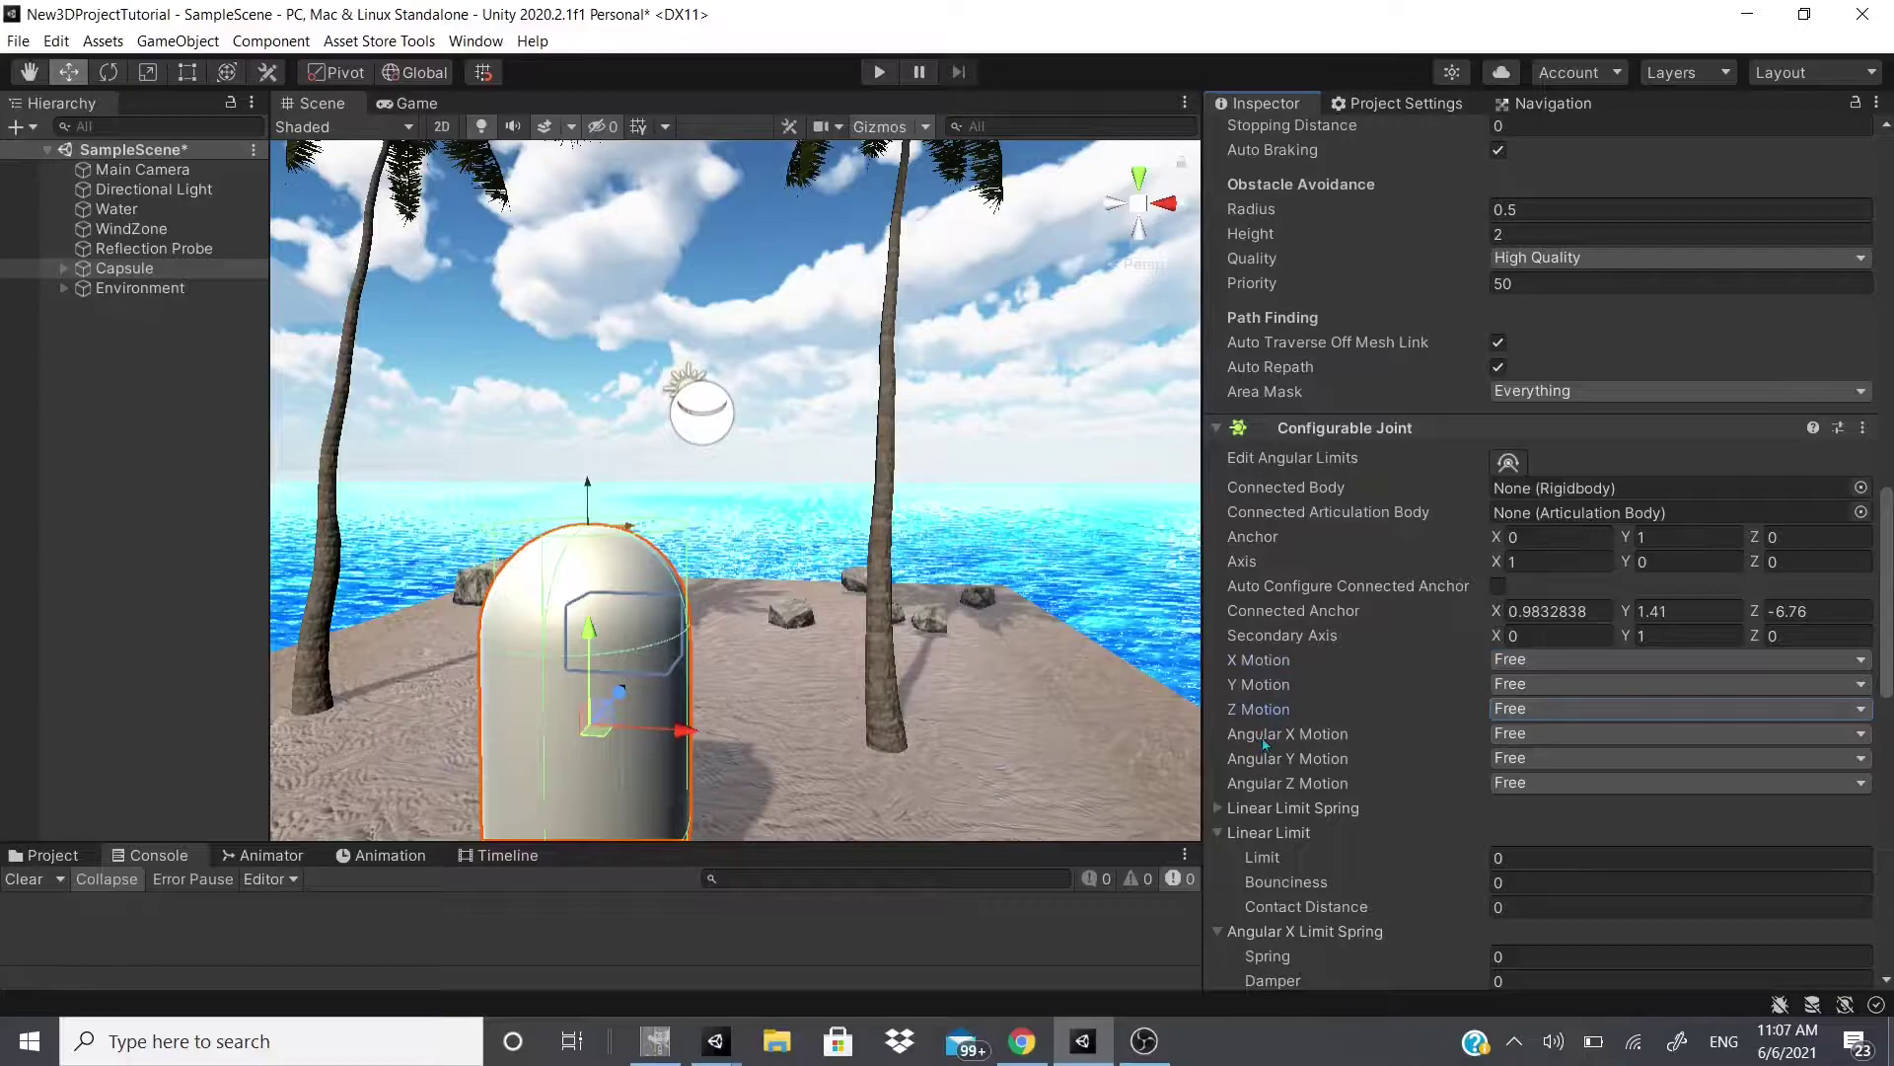
{"action": "left_click", "coordinate": [1268, 736]}
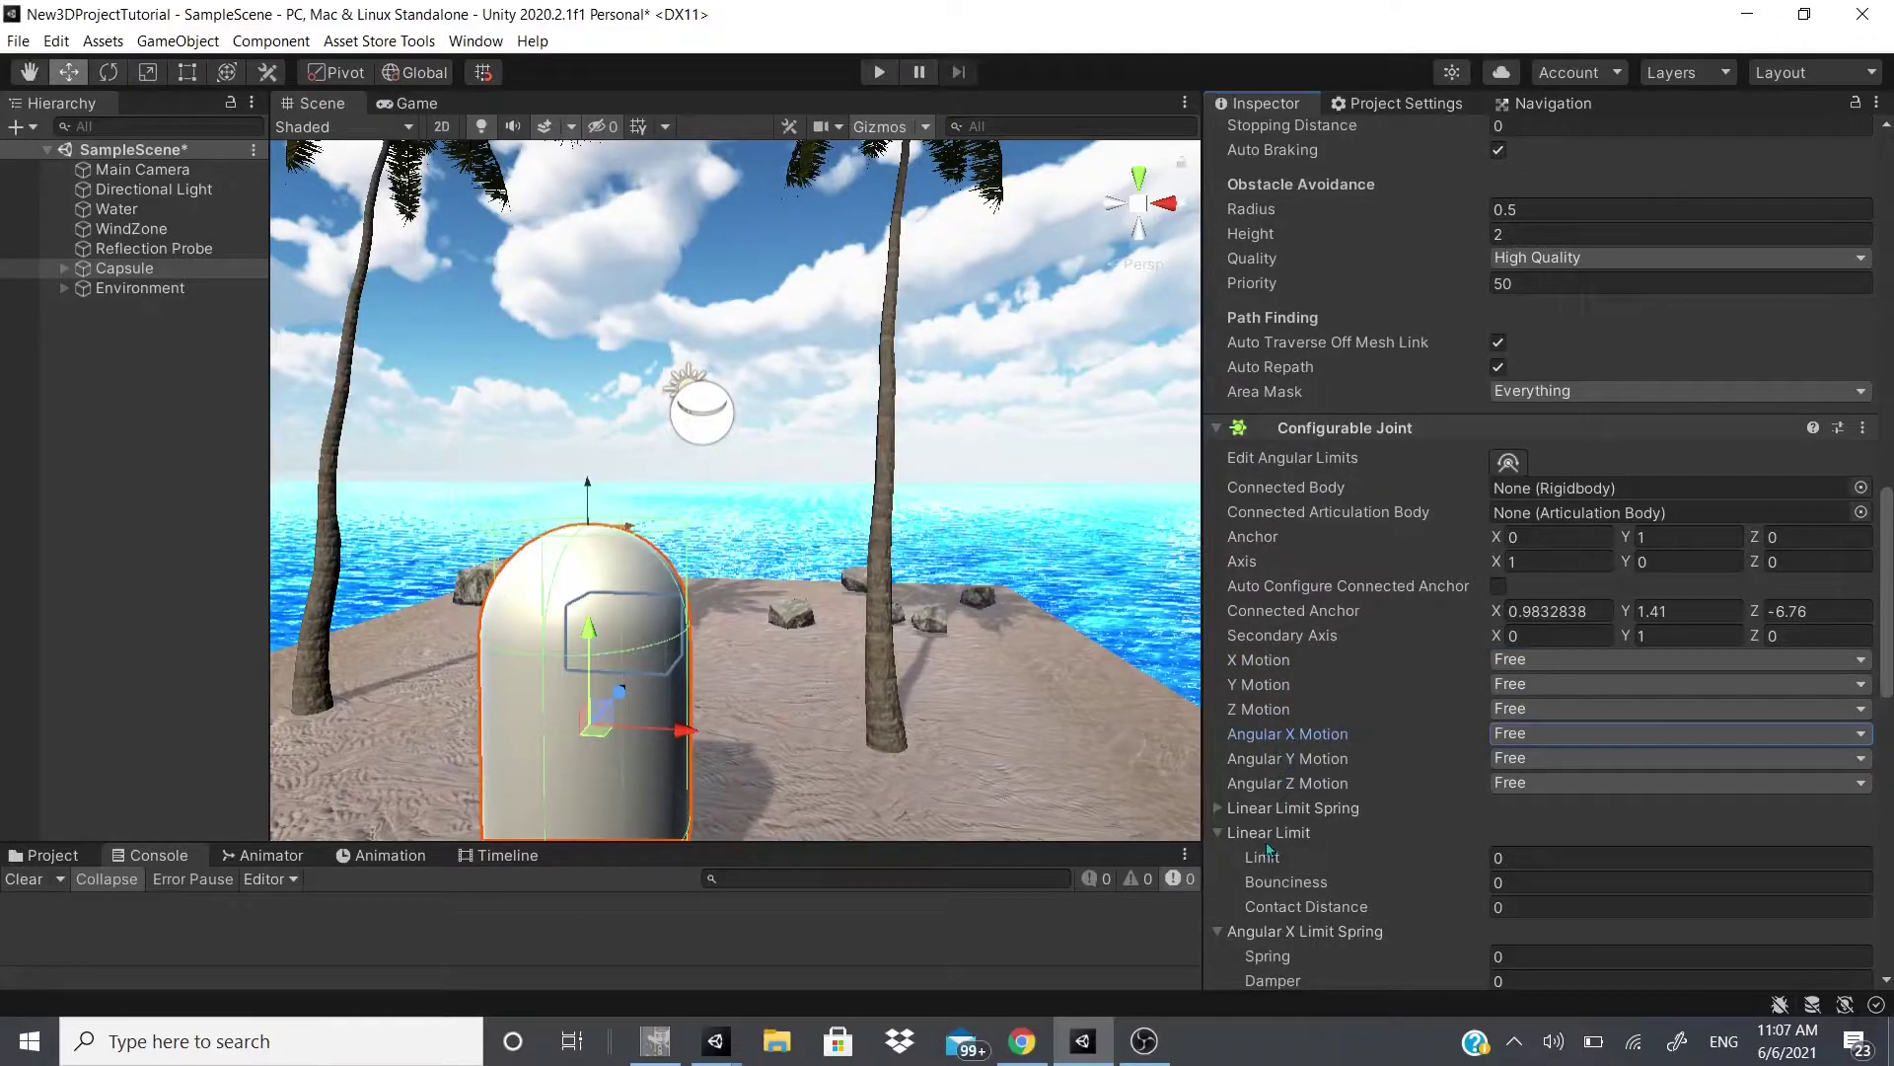
{"action": "left_click", "coordinate": [1512, 665]}
{"action": "left_click", "coordinate": [1687, 663]}
{"action": "left_click", "coordinate": [1647, 663]}
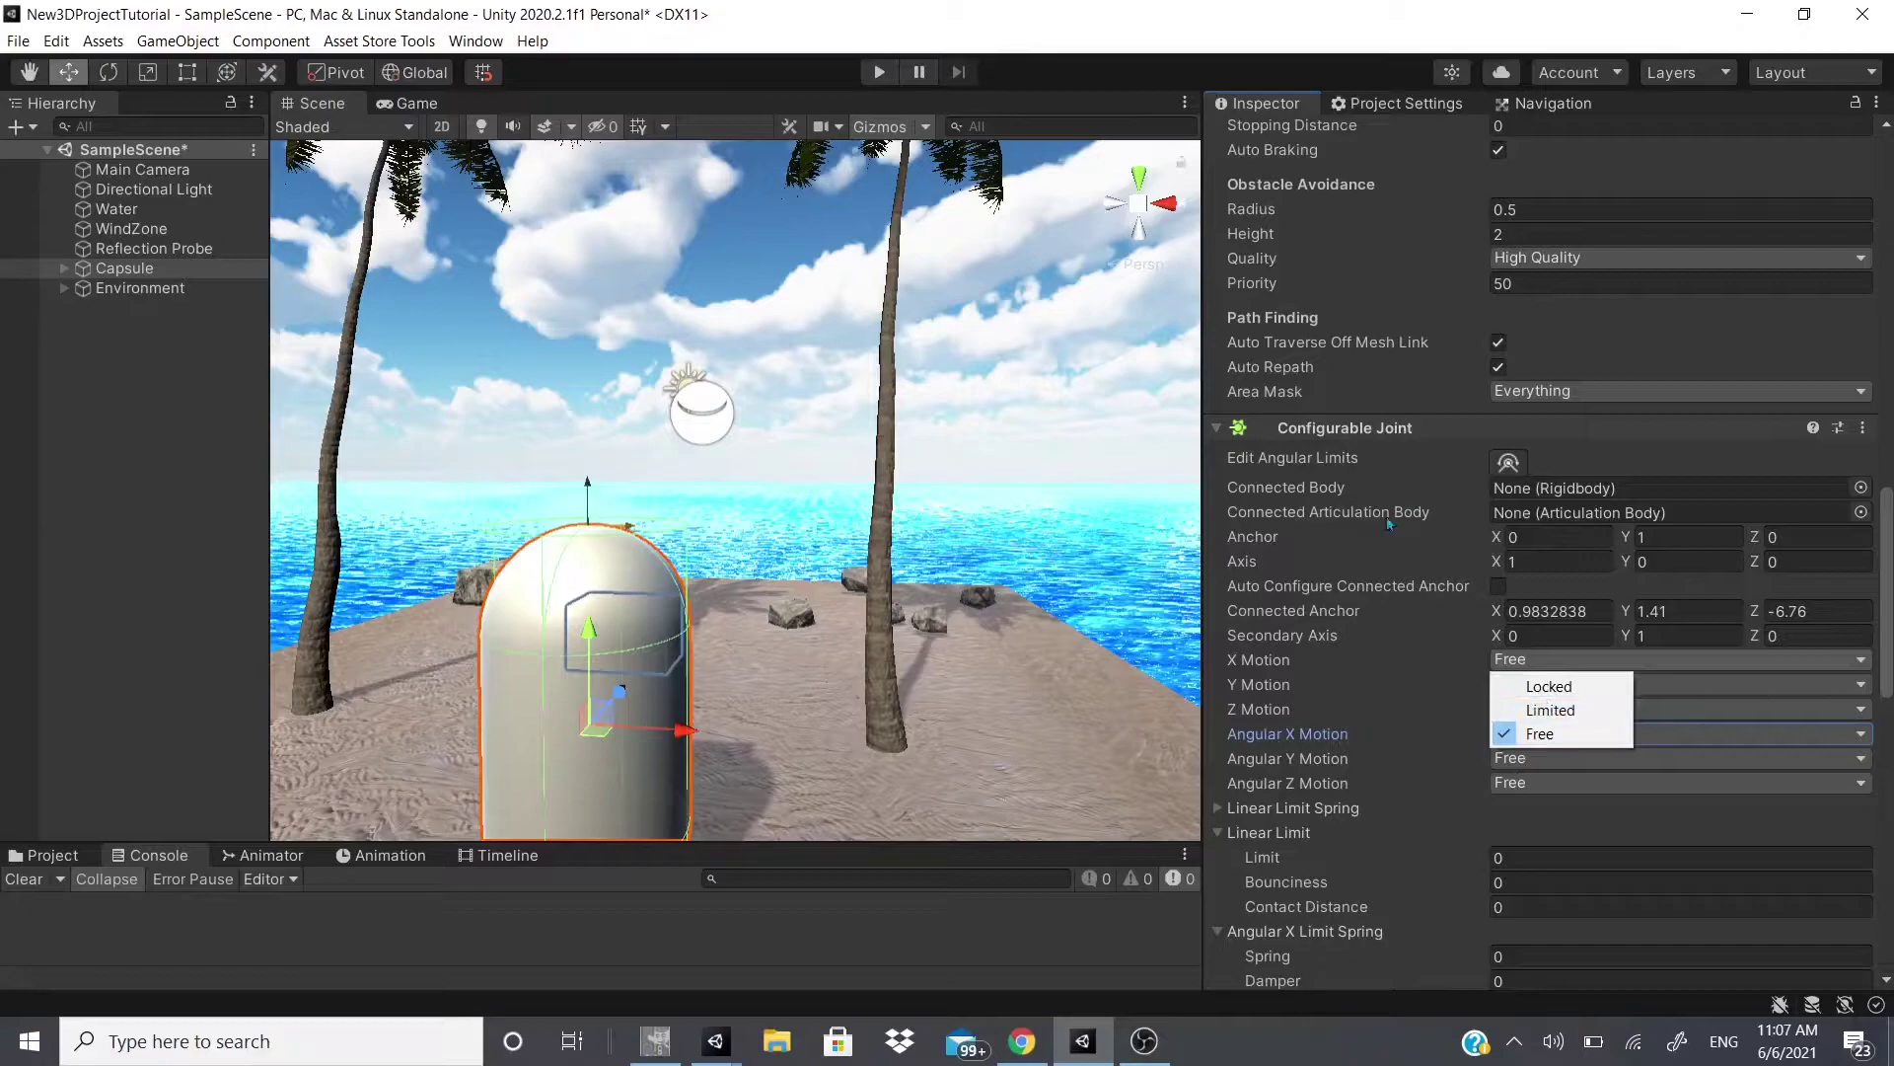
{"action": "left_click", "coordinate": [1544, 685]}
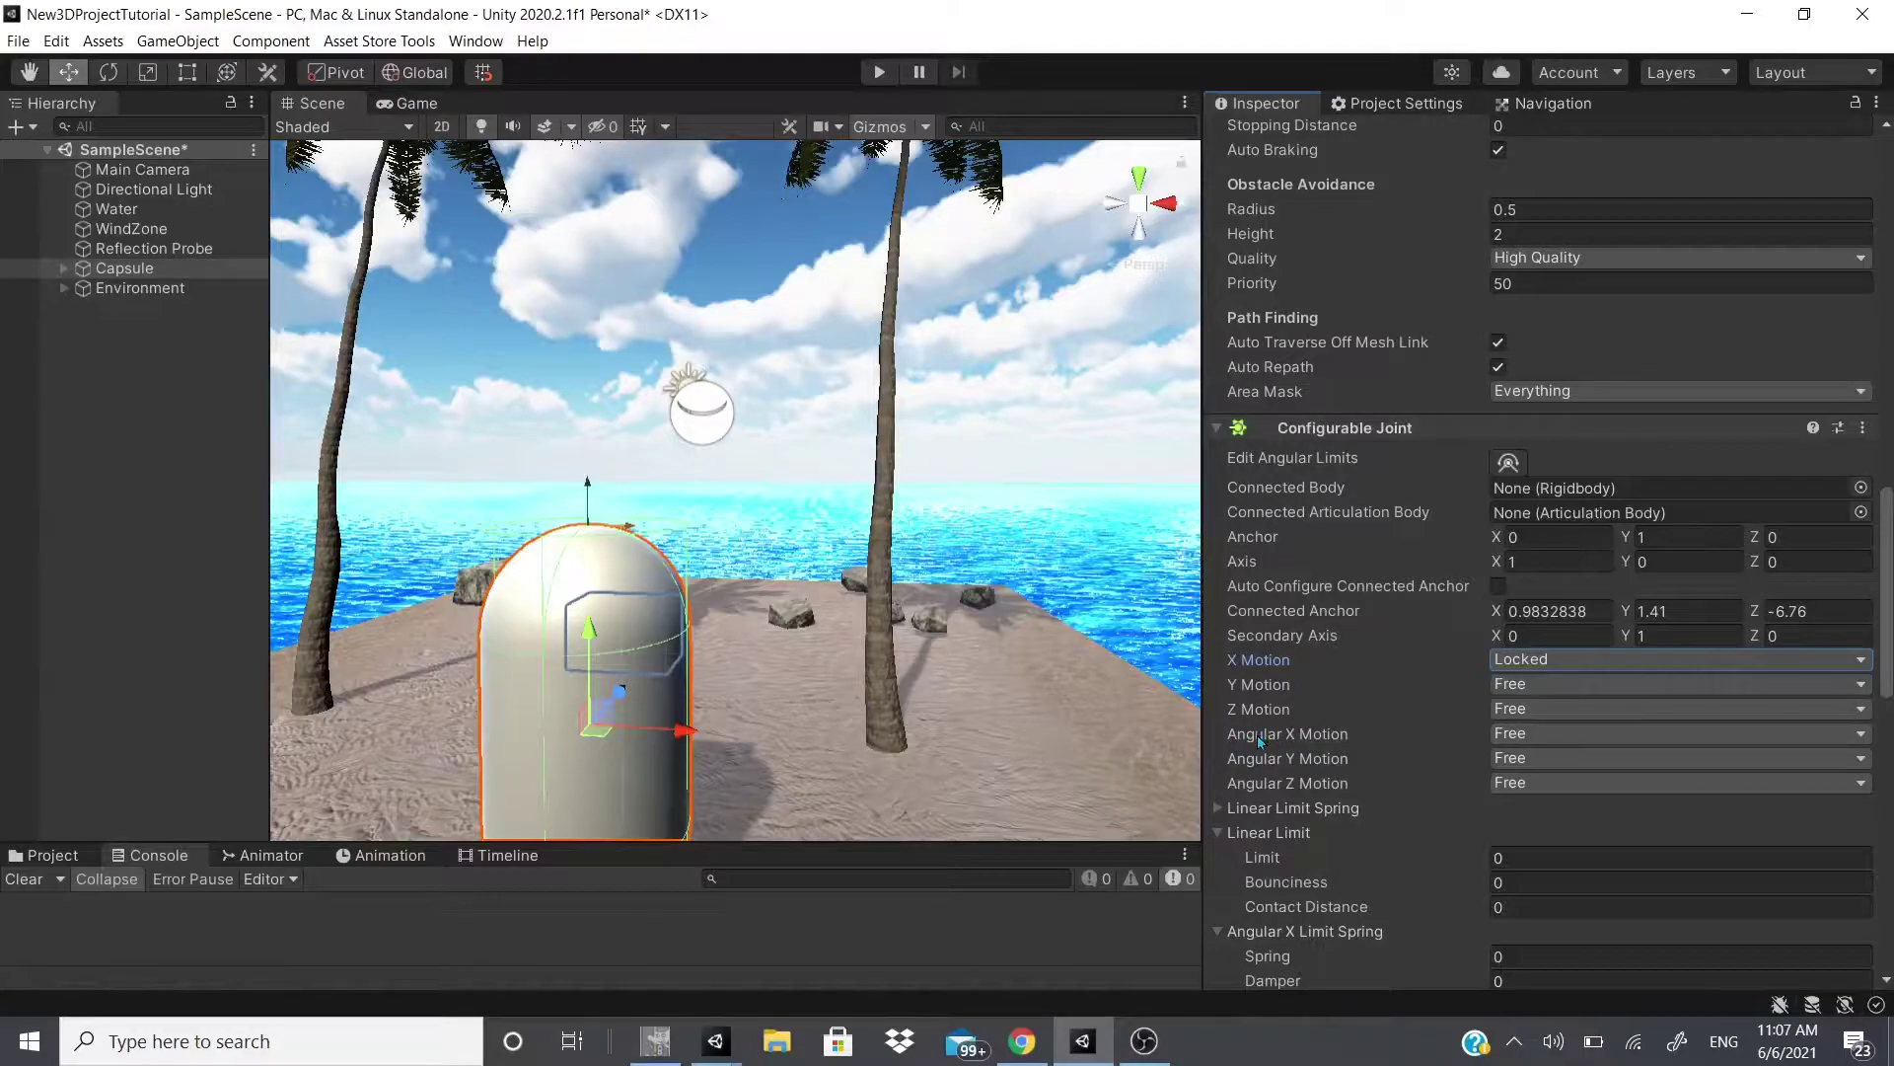
Step: Tilt the capsule to Transform Rotation X -6.43
{"action": "scroll", "coordinate": [1438, 312], "scroll_direction": "up", "scroll_amount": 15}
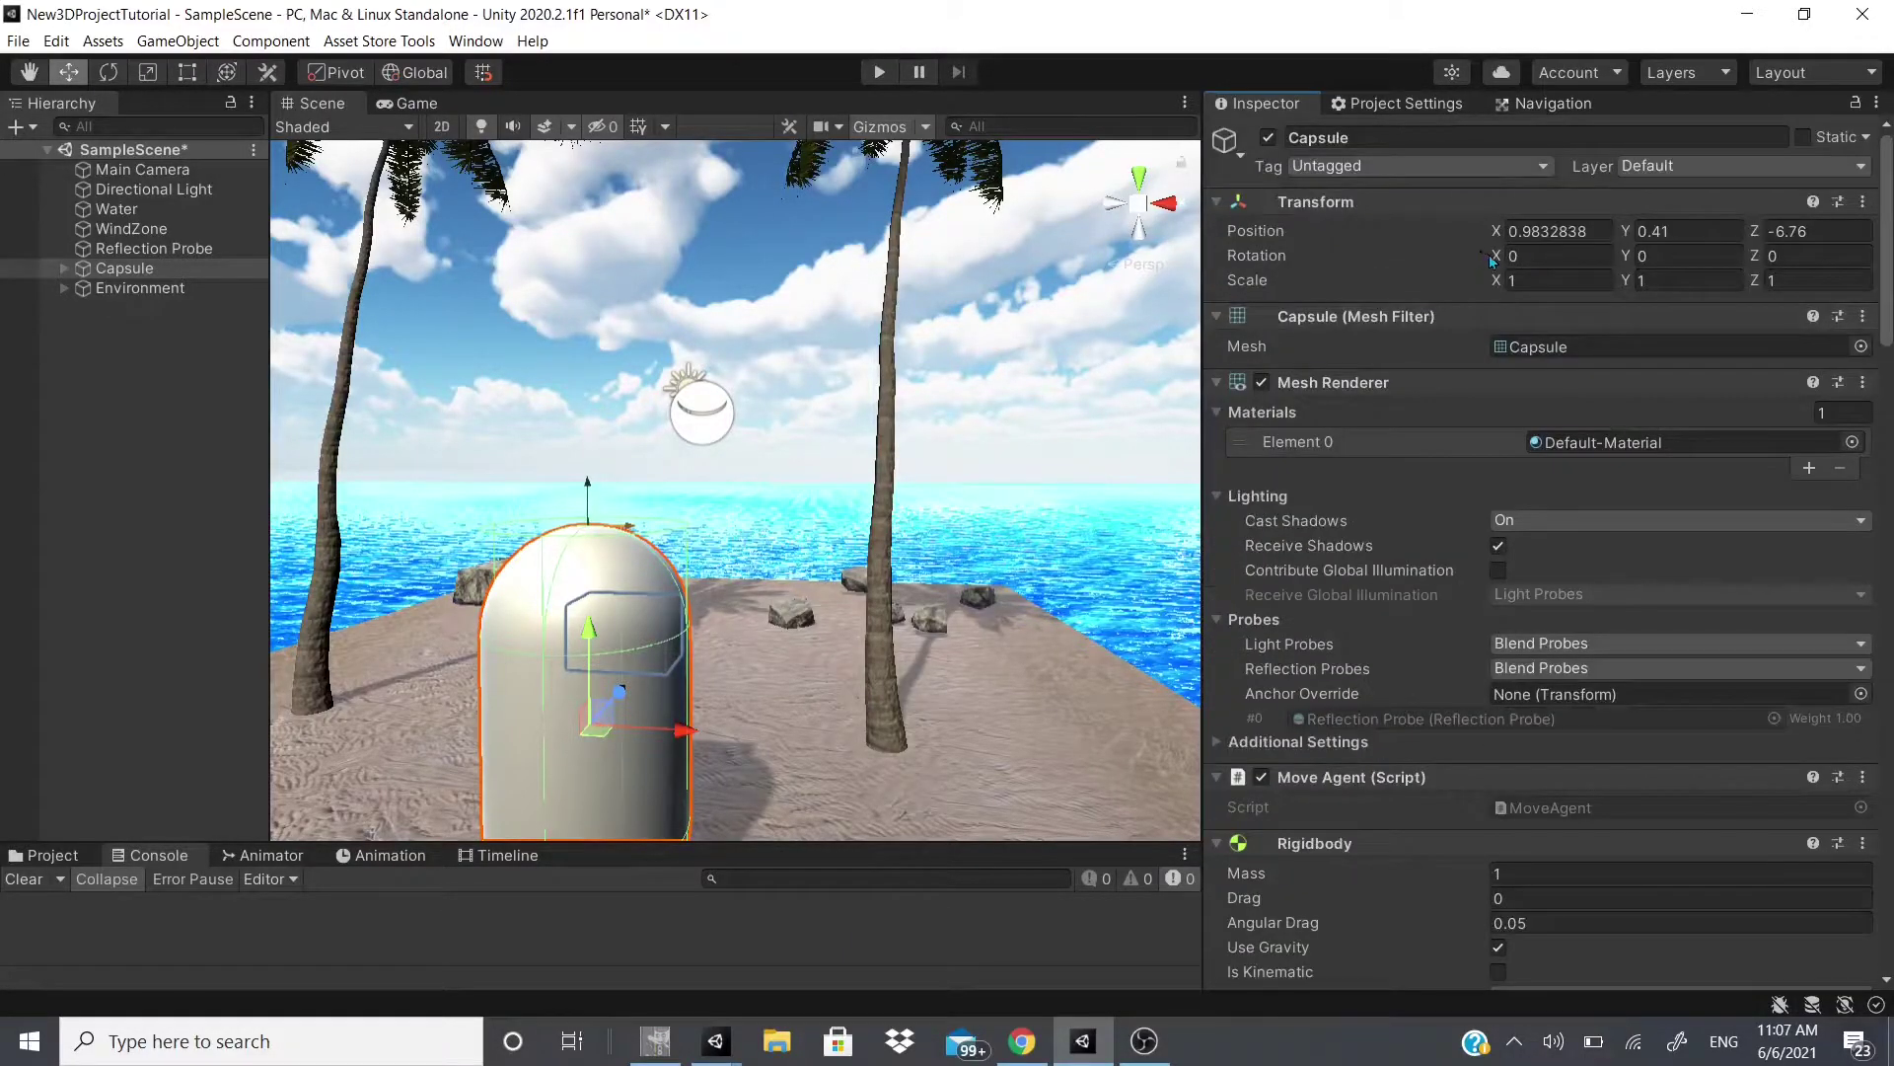
{"action": "left_click_drag", "start_coordinate": [1492, 259], "coordinate": [1643, 374]}
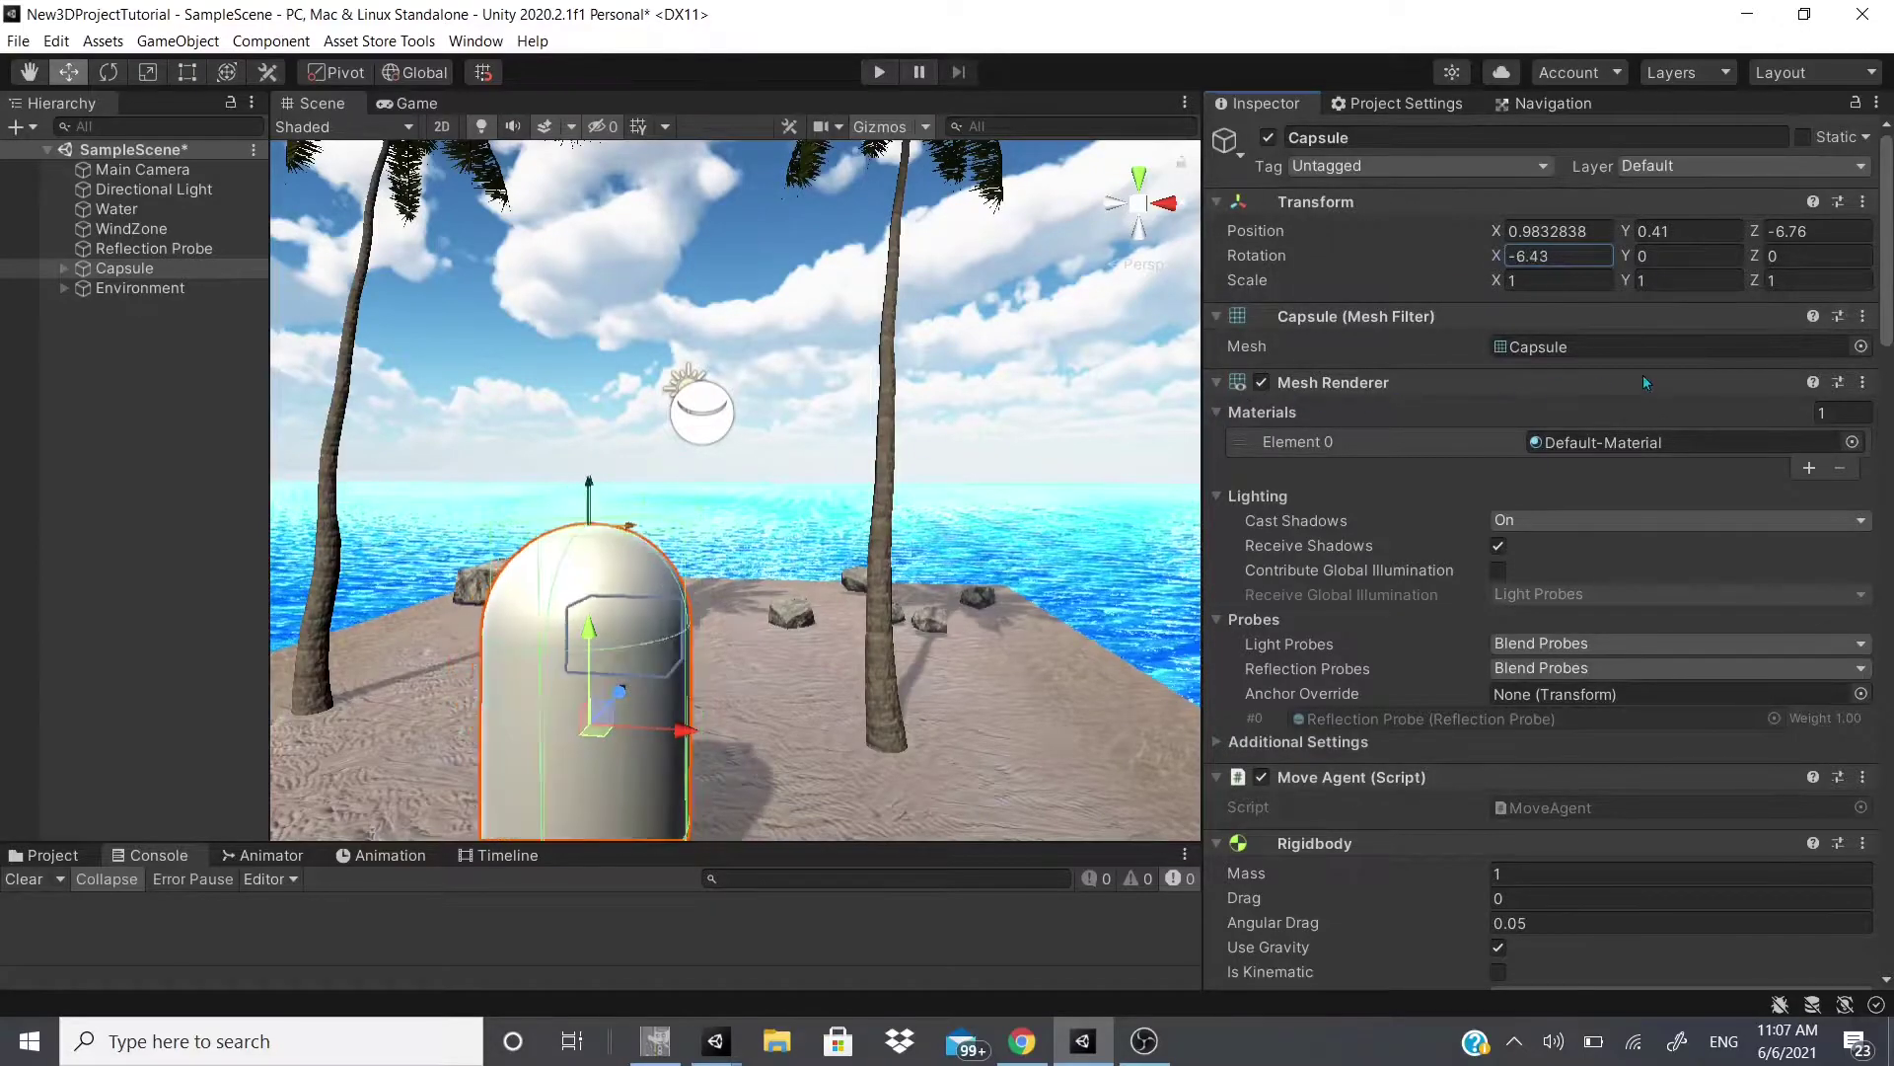
{"action": "scroll", "coordinate": [1571, 454], "scroll_direction": "down", "scroll_amount": 15}
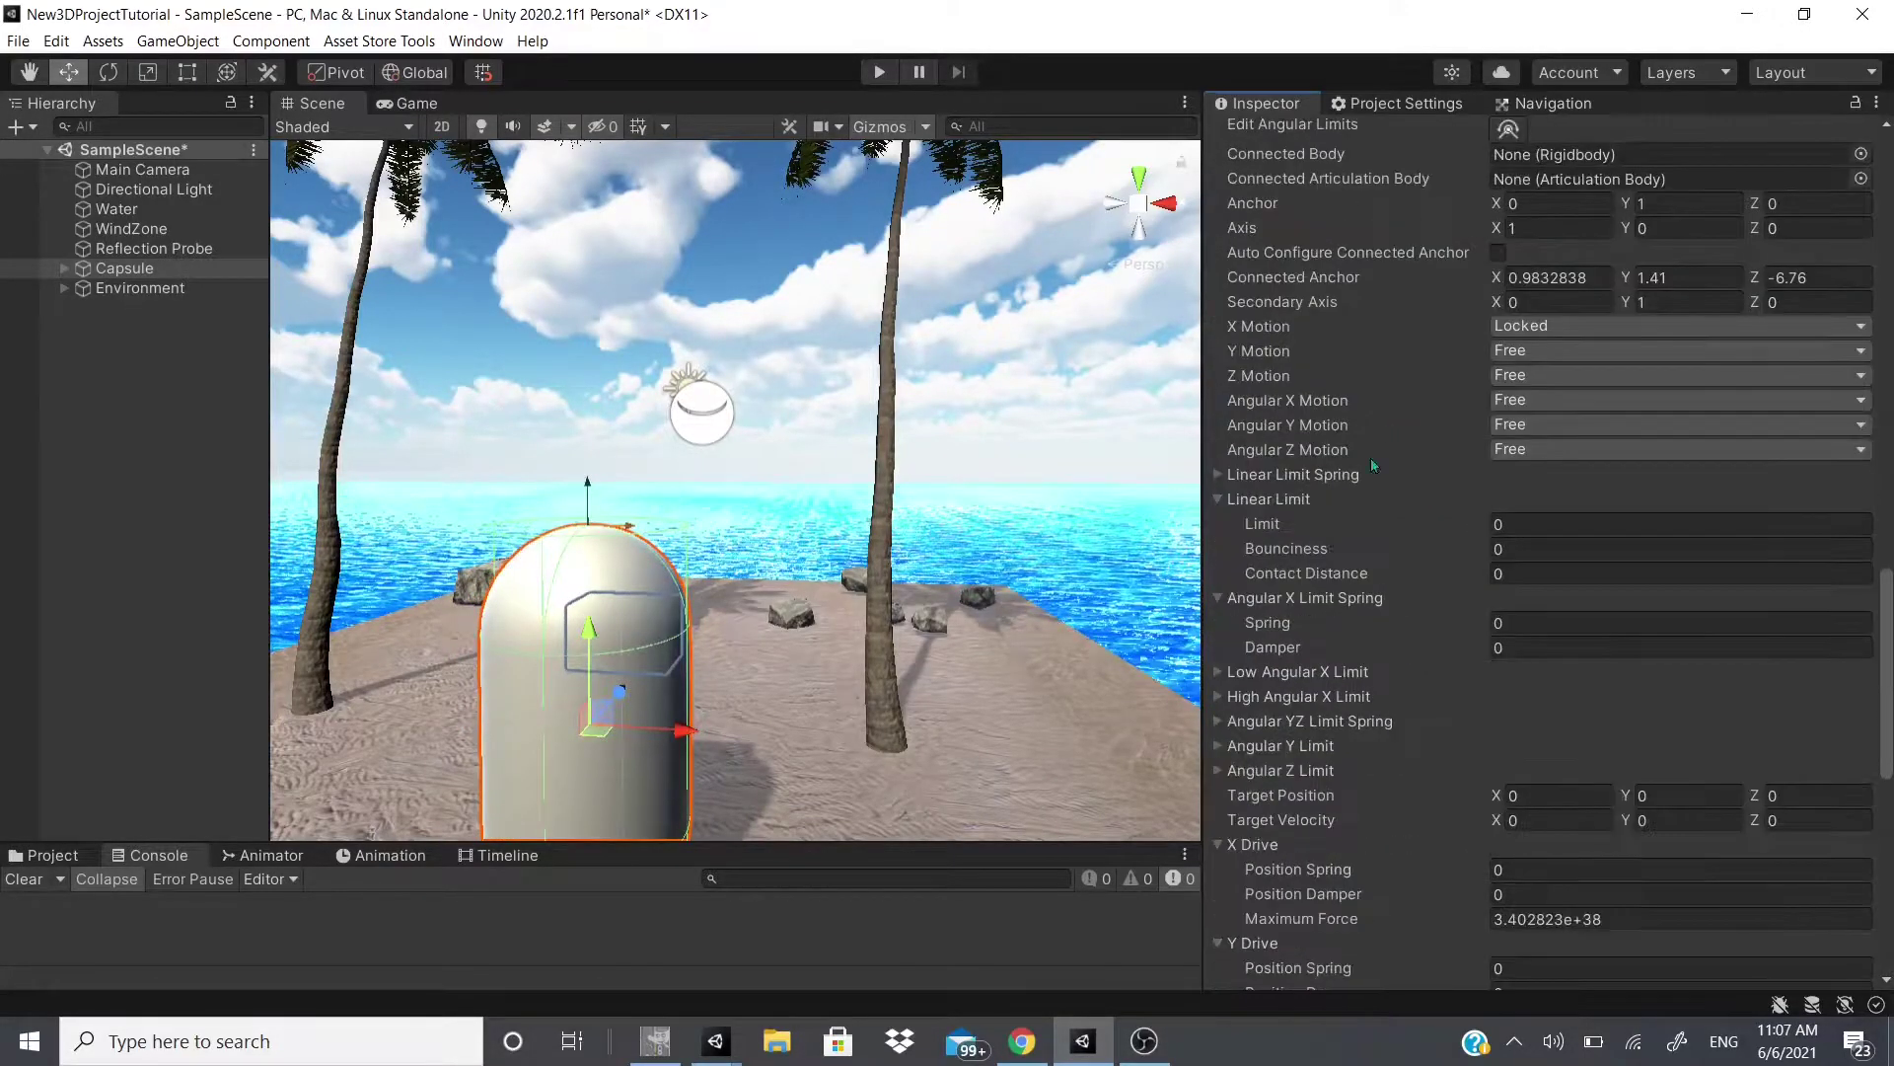
{"action": "scroll", "coordinate": [1454, 419], "scroll_direction": "up", "scroll_amount": 3}
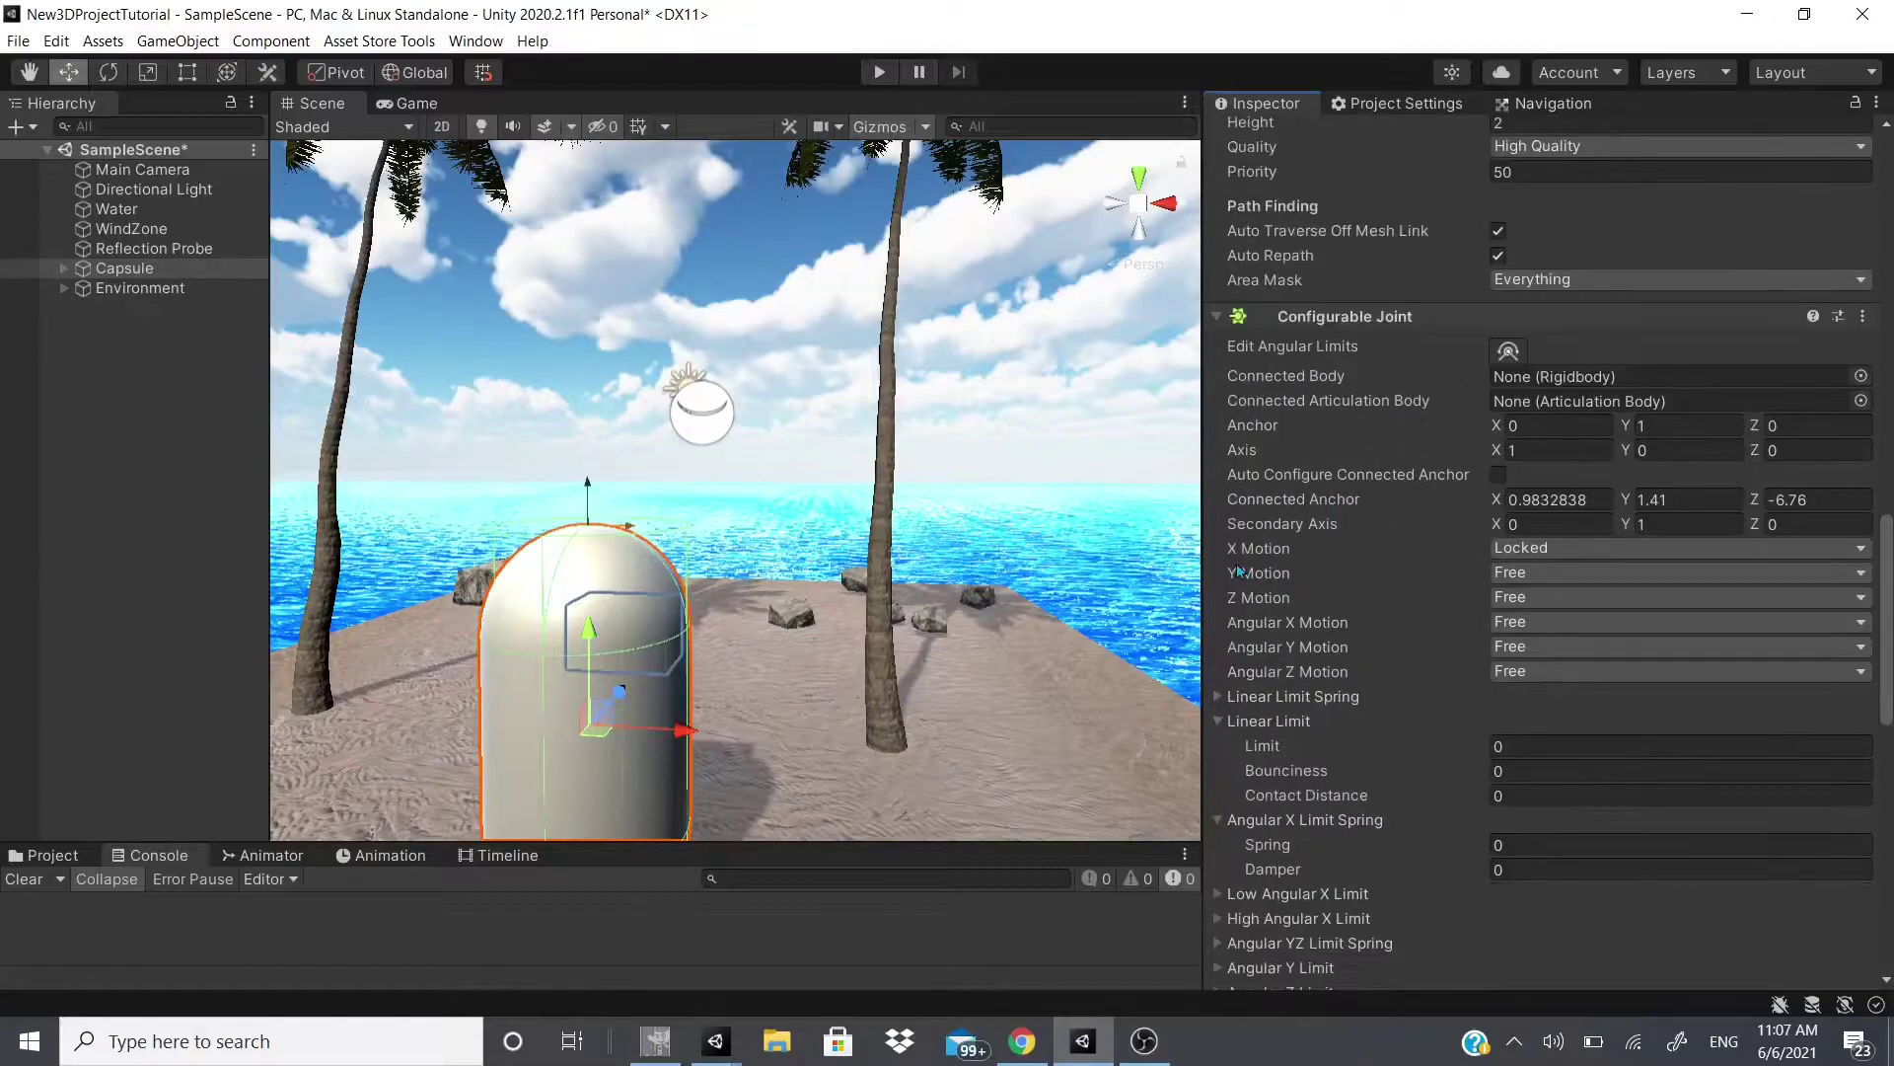
Step: Set X, Y and Z Motion all to Limited
{"action": "left_click", "coordinate": [1571, 552]}
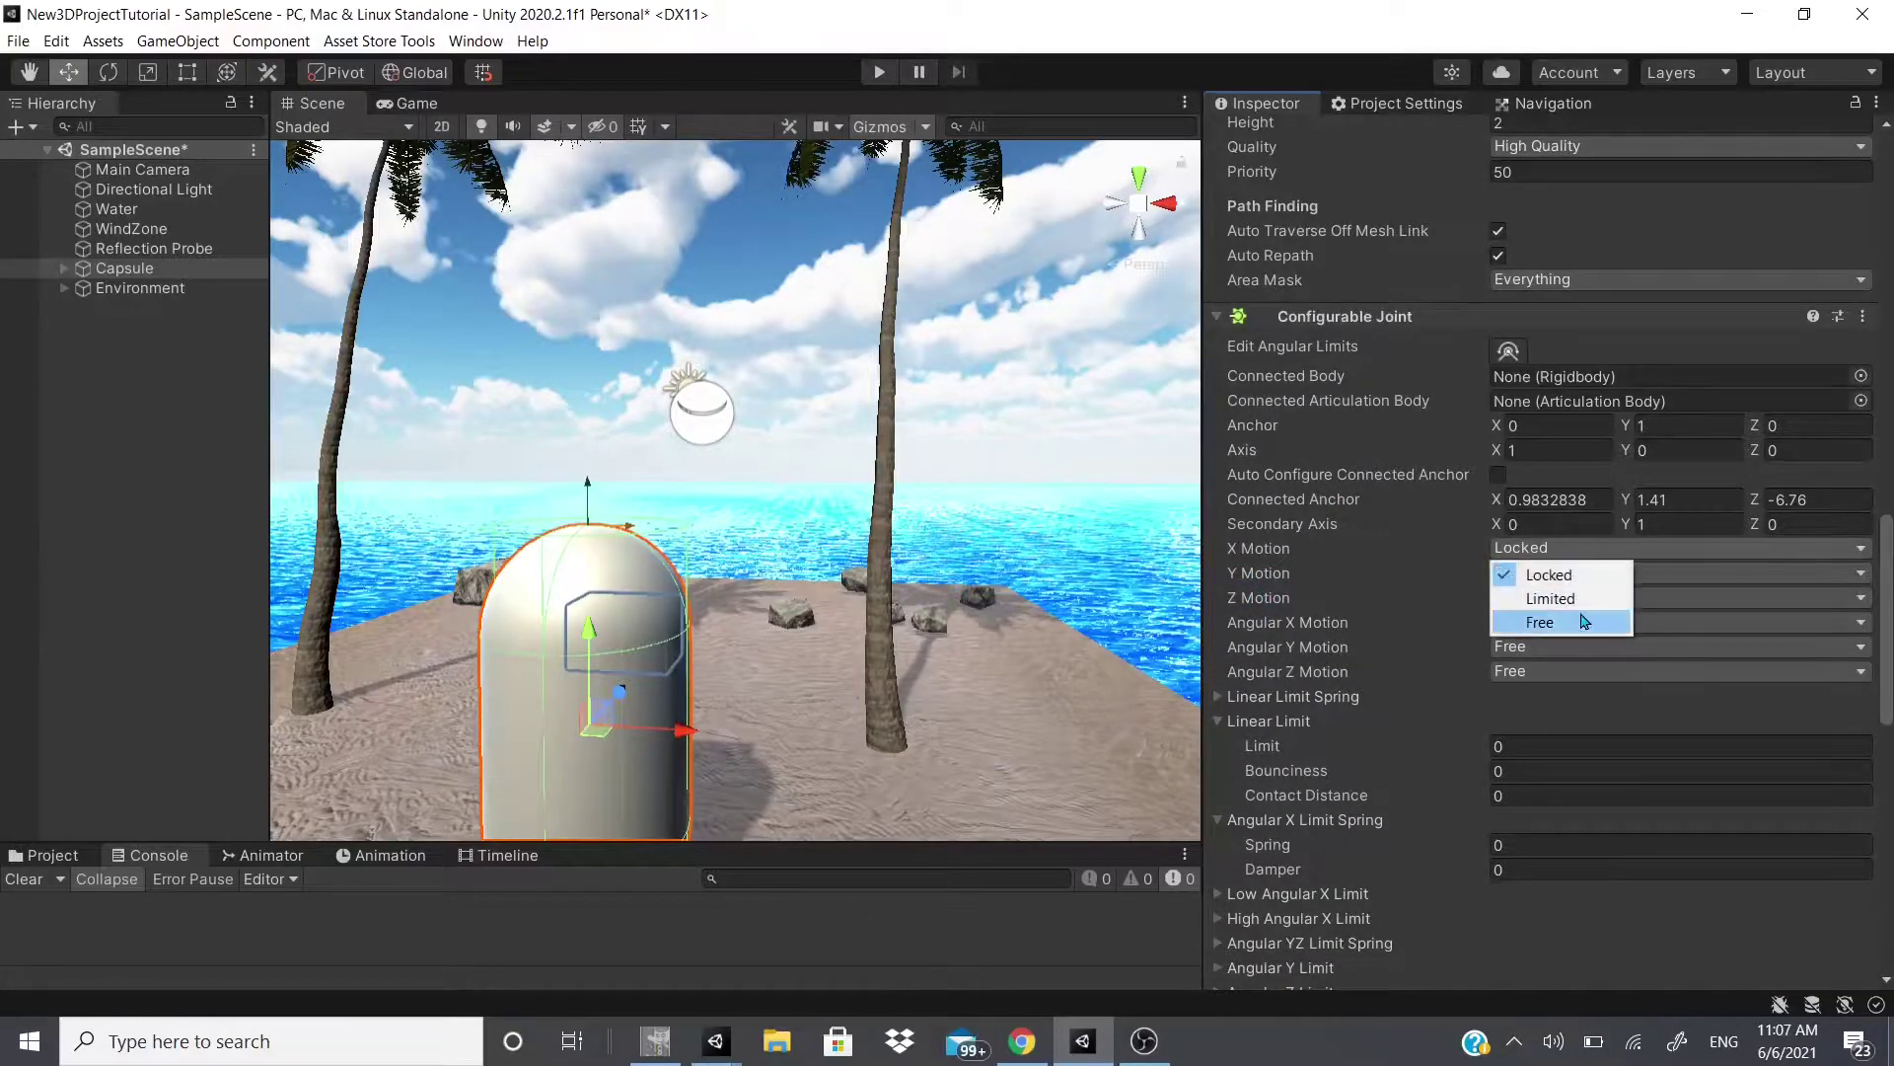
{"action": "left_click", "coordinate": [1539, 593]}
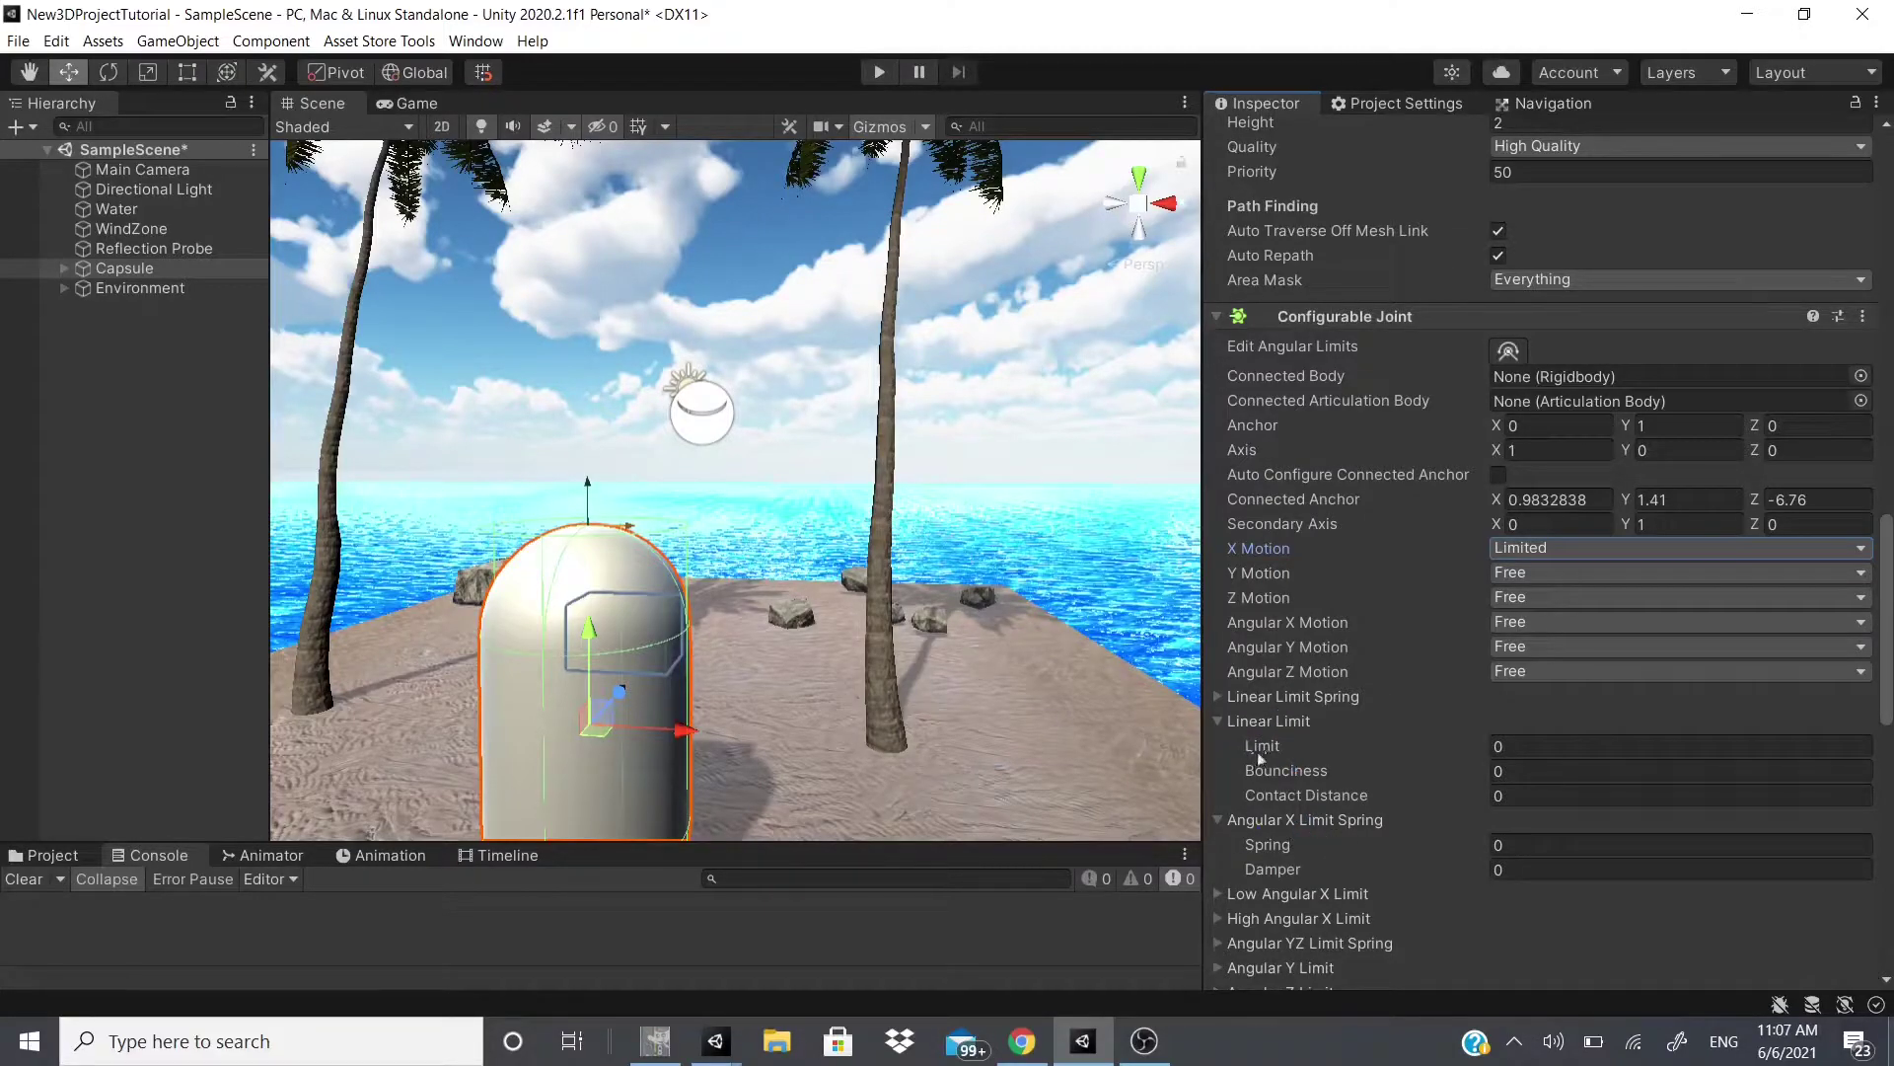
{"action": "scroll", "coordinate": [1349, 797], "scroll_direction": "down", "scroll_amount": 5}
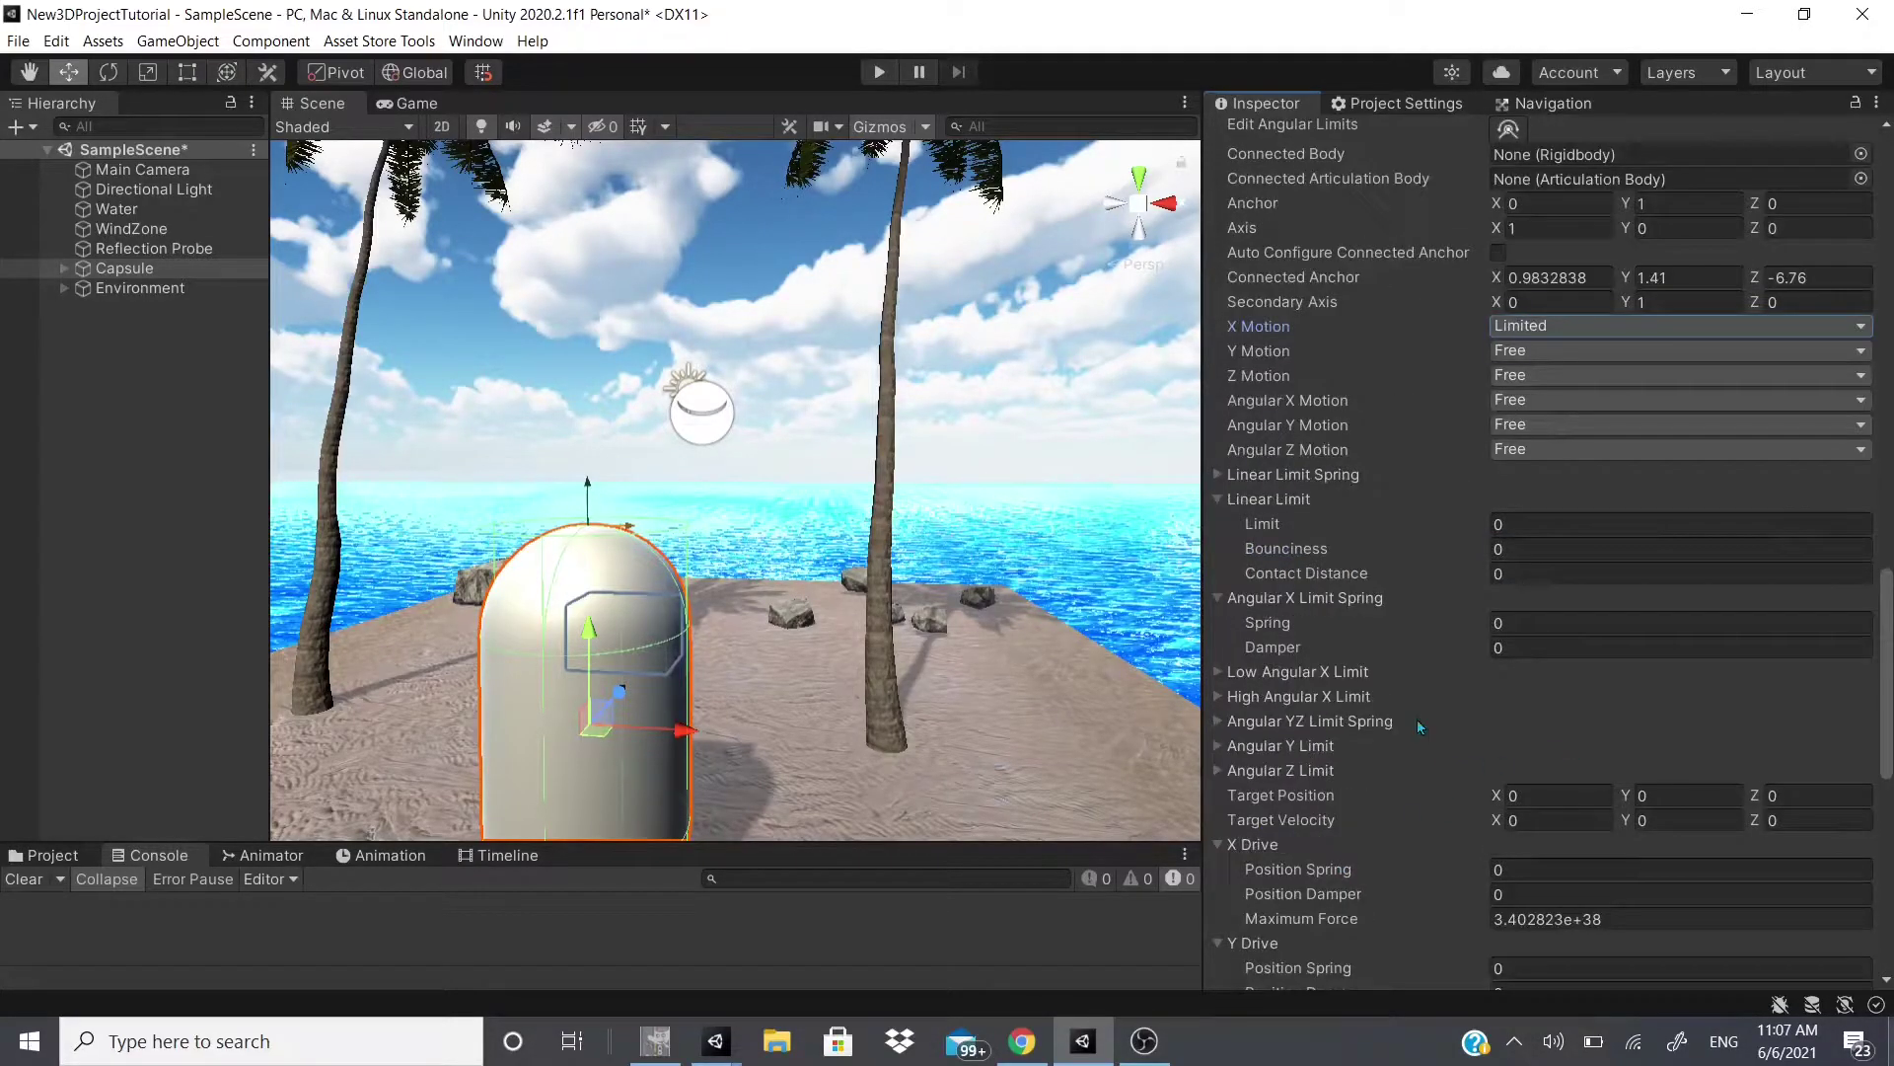
{"action": "scroll", "coordinate": [1260, 616], "scroll_direction": "up", "scroll_amount": 5}
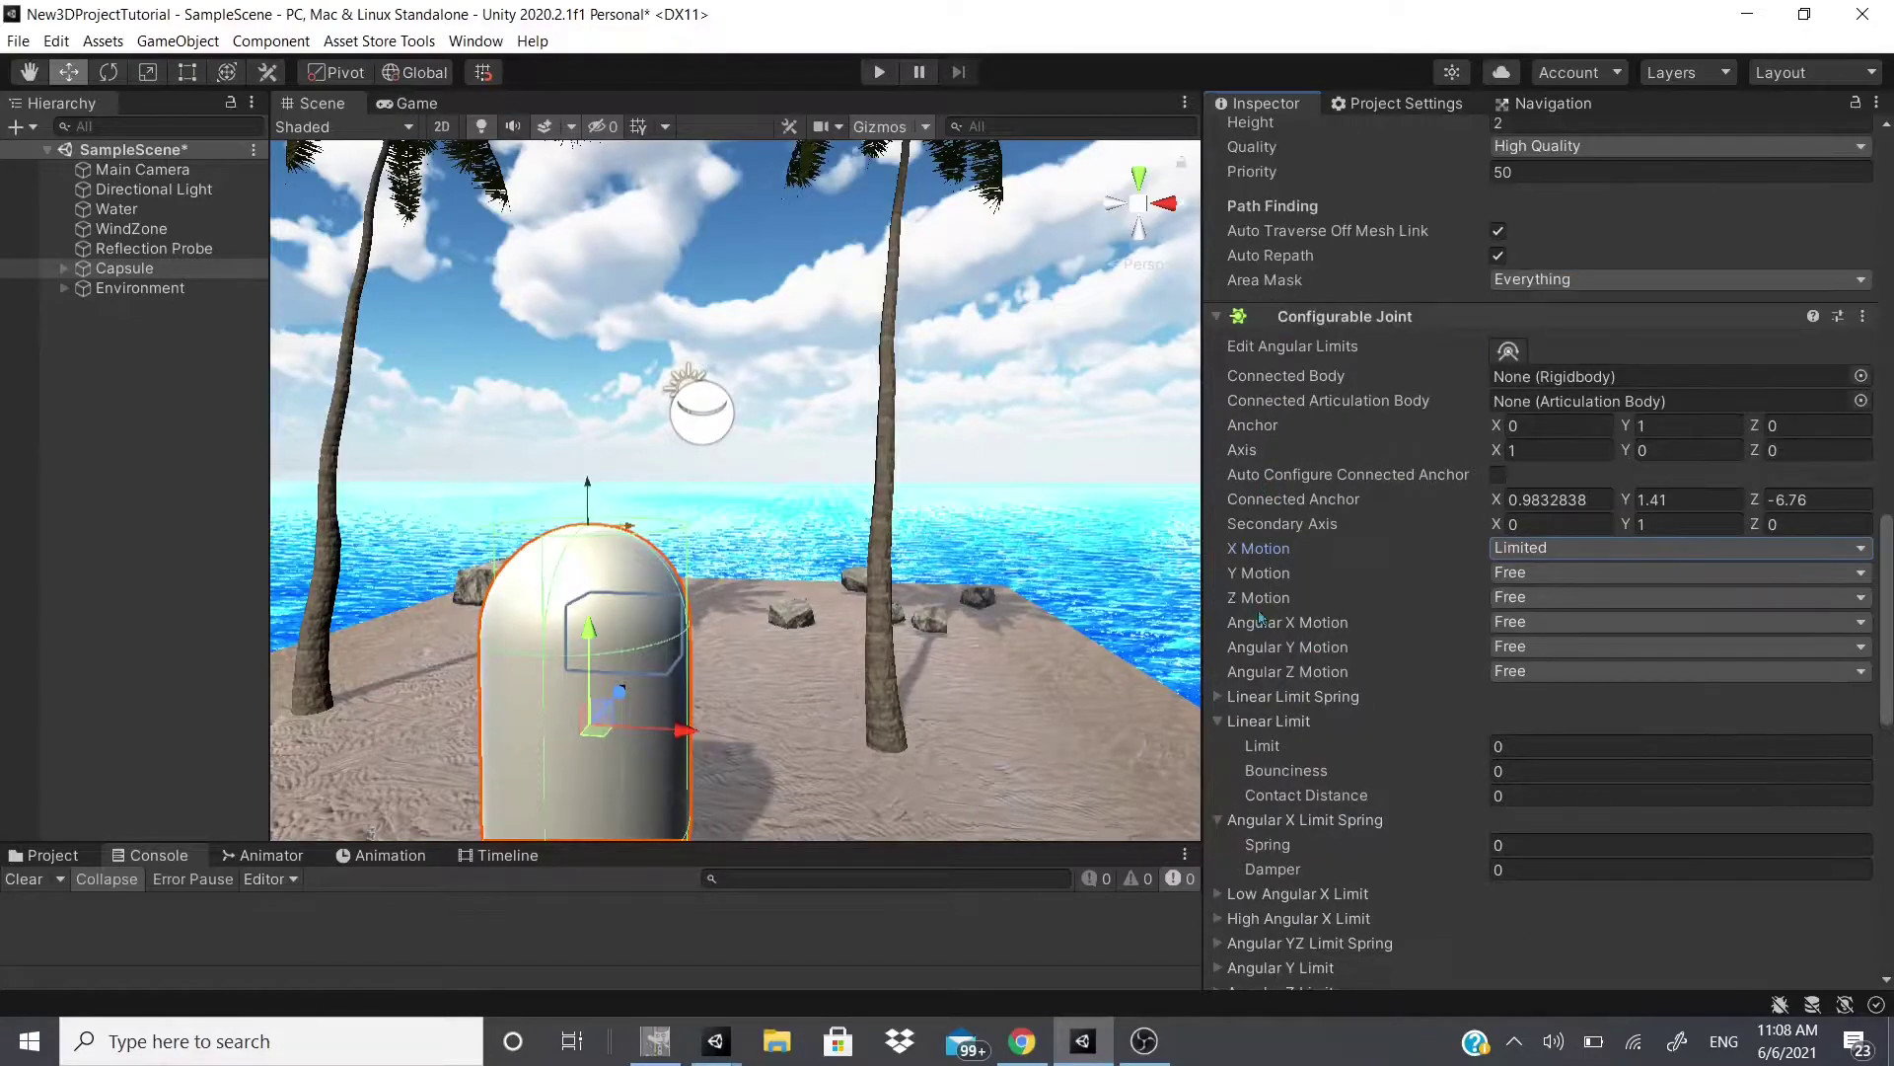
{"action": "left_click", "coordinate": [1562, 572]}
{"action": "left_click", "coordinate": [1554, 623]}
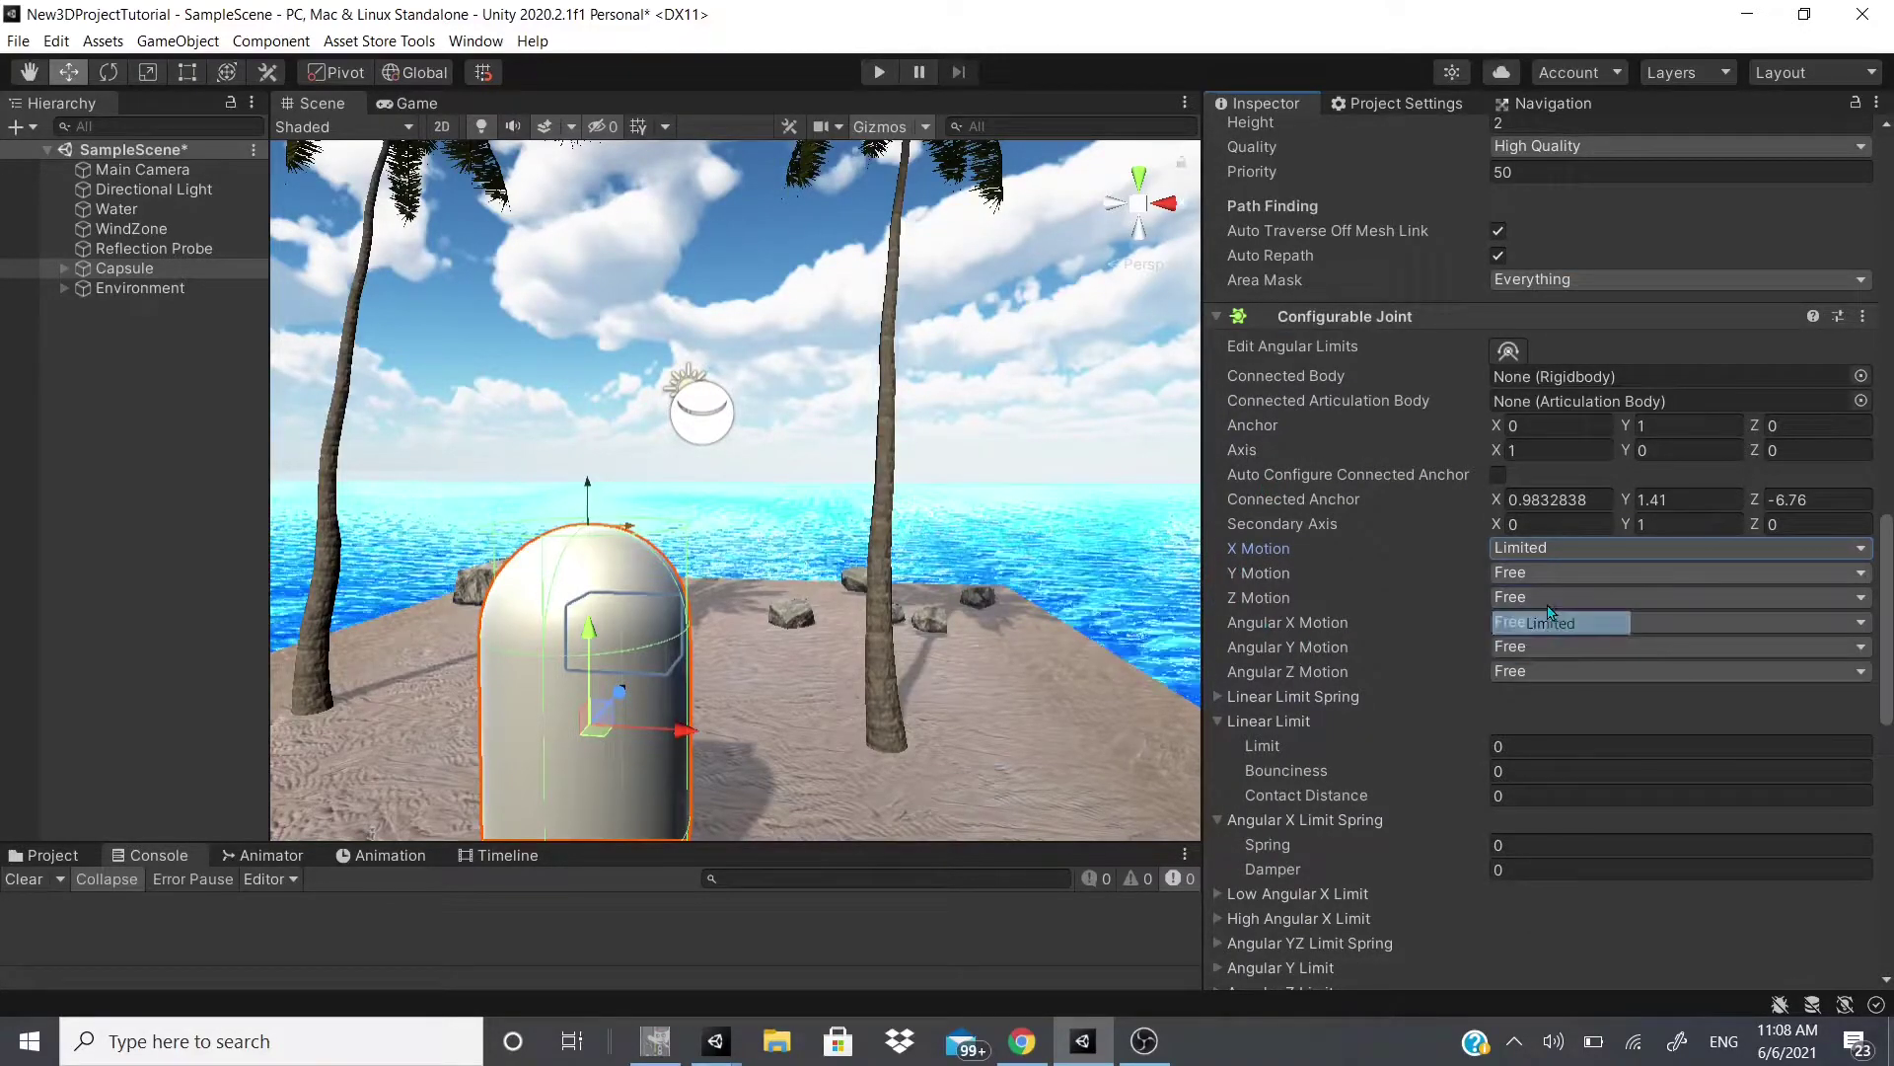
{"action": "left_click", "coordinate": [1554, 597]}
{"action": "left_click", "coordinate": [1541, 641]}
Step: Set Angular X, Y and Z Motion all to Limited
{"action": "left_click", "coordinate": [1539, 623]}
{"action": "left_click", "coordinate": [1549, 672]}
{"action": "left_click", "coordinate": [1544, 646]}
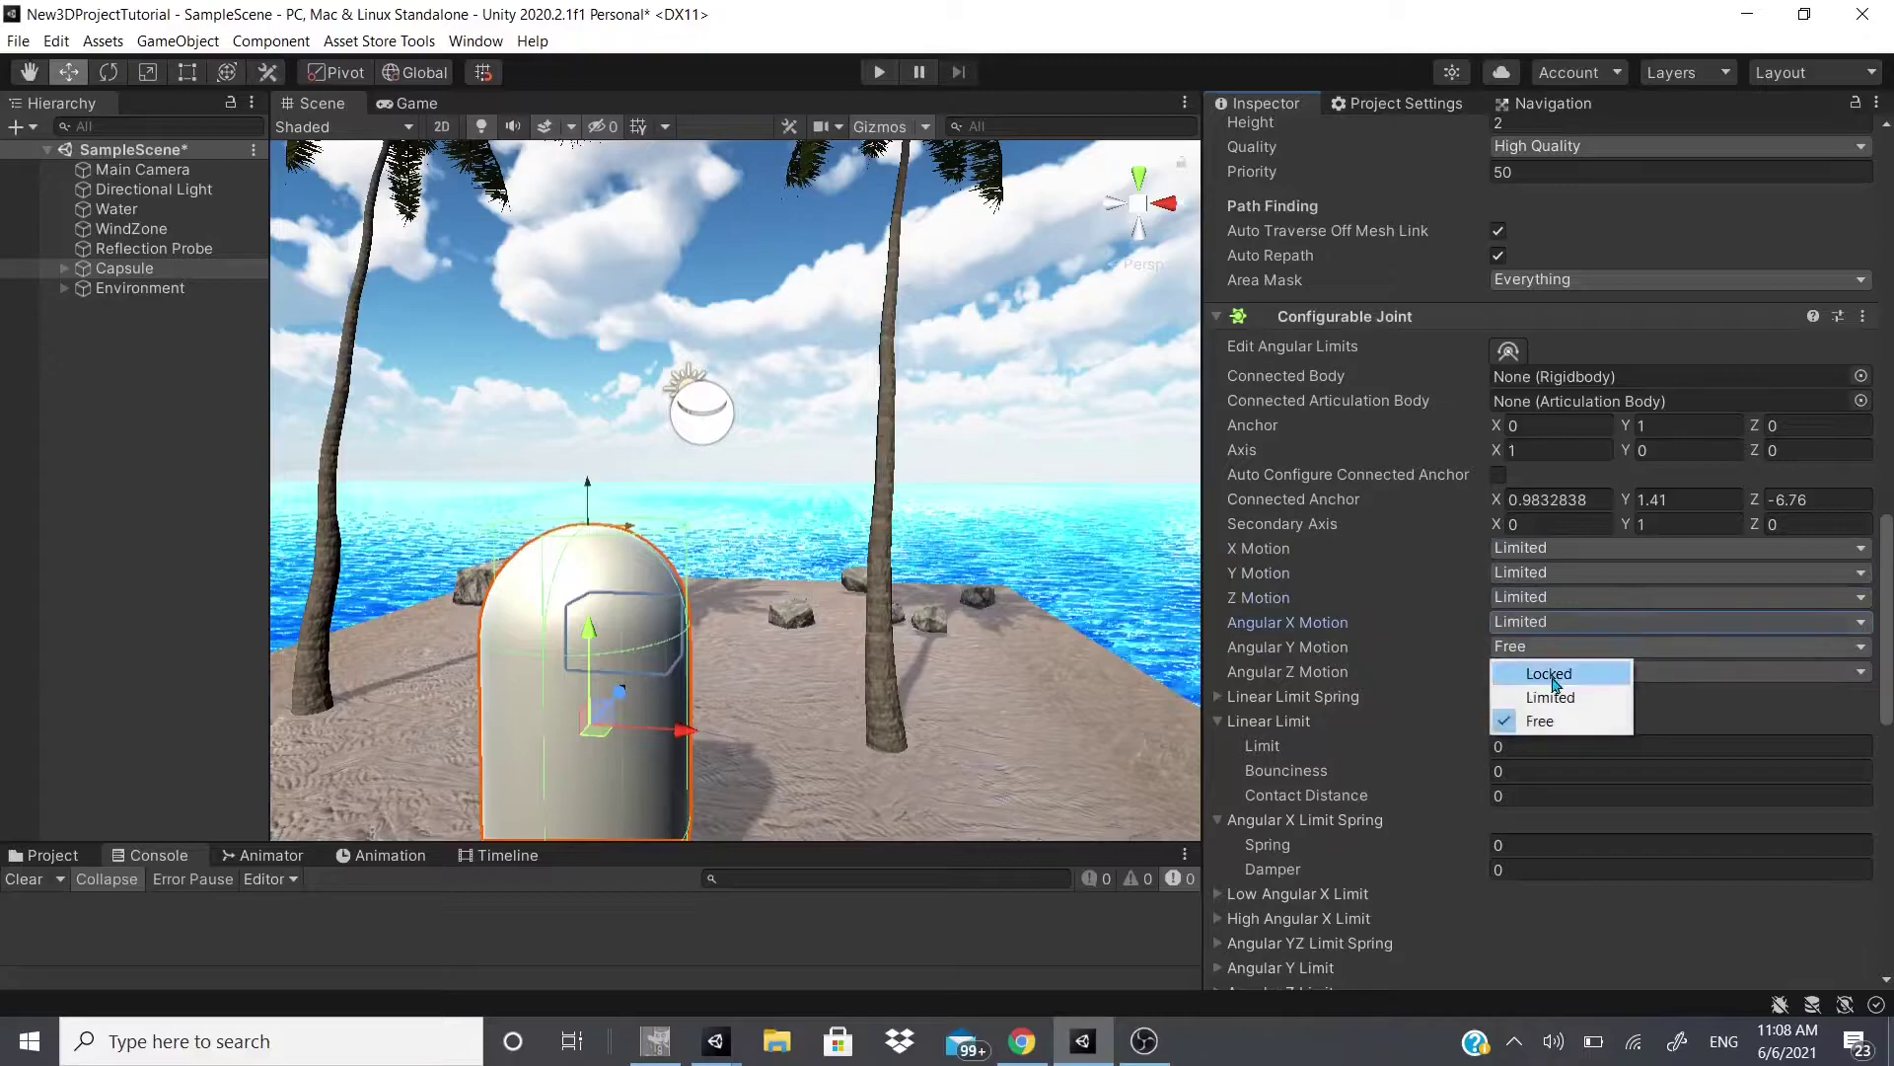
{"action": "left_click", "coordinate": [1549, 696]}
{"action": "left_click", "coordinate": [1561, 671]}
{"action": "left_click", "coordinate": [1551, 721]}
Step: Switch X, Y and Z Motion to Locked, keeping Angular X Motion Limited
{"action": "scroll", "coordinate": [1310, 481], "scroll_direction": "down", "scroll_amount": 20}
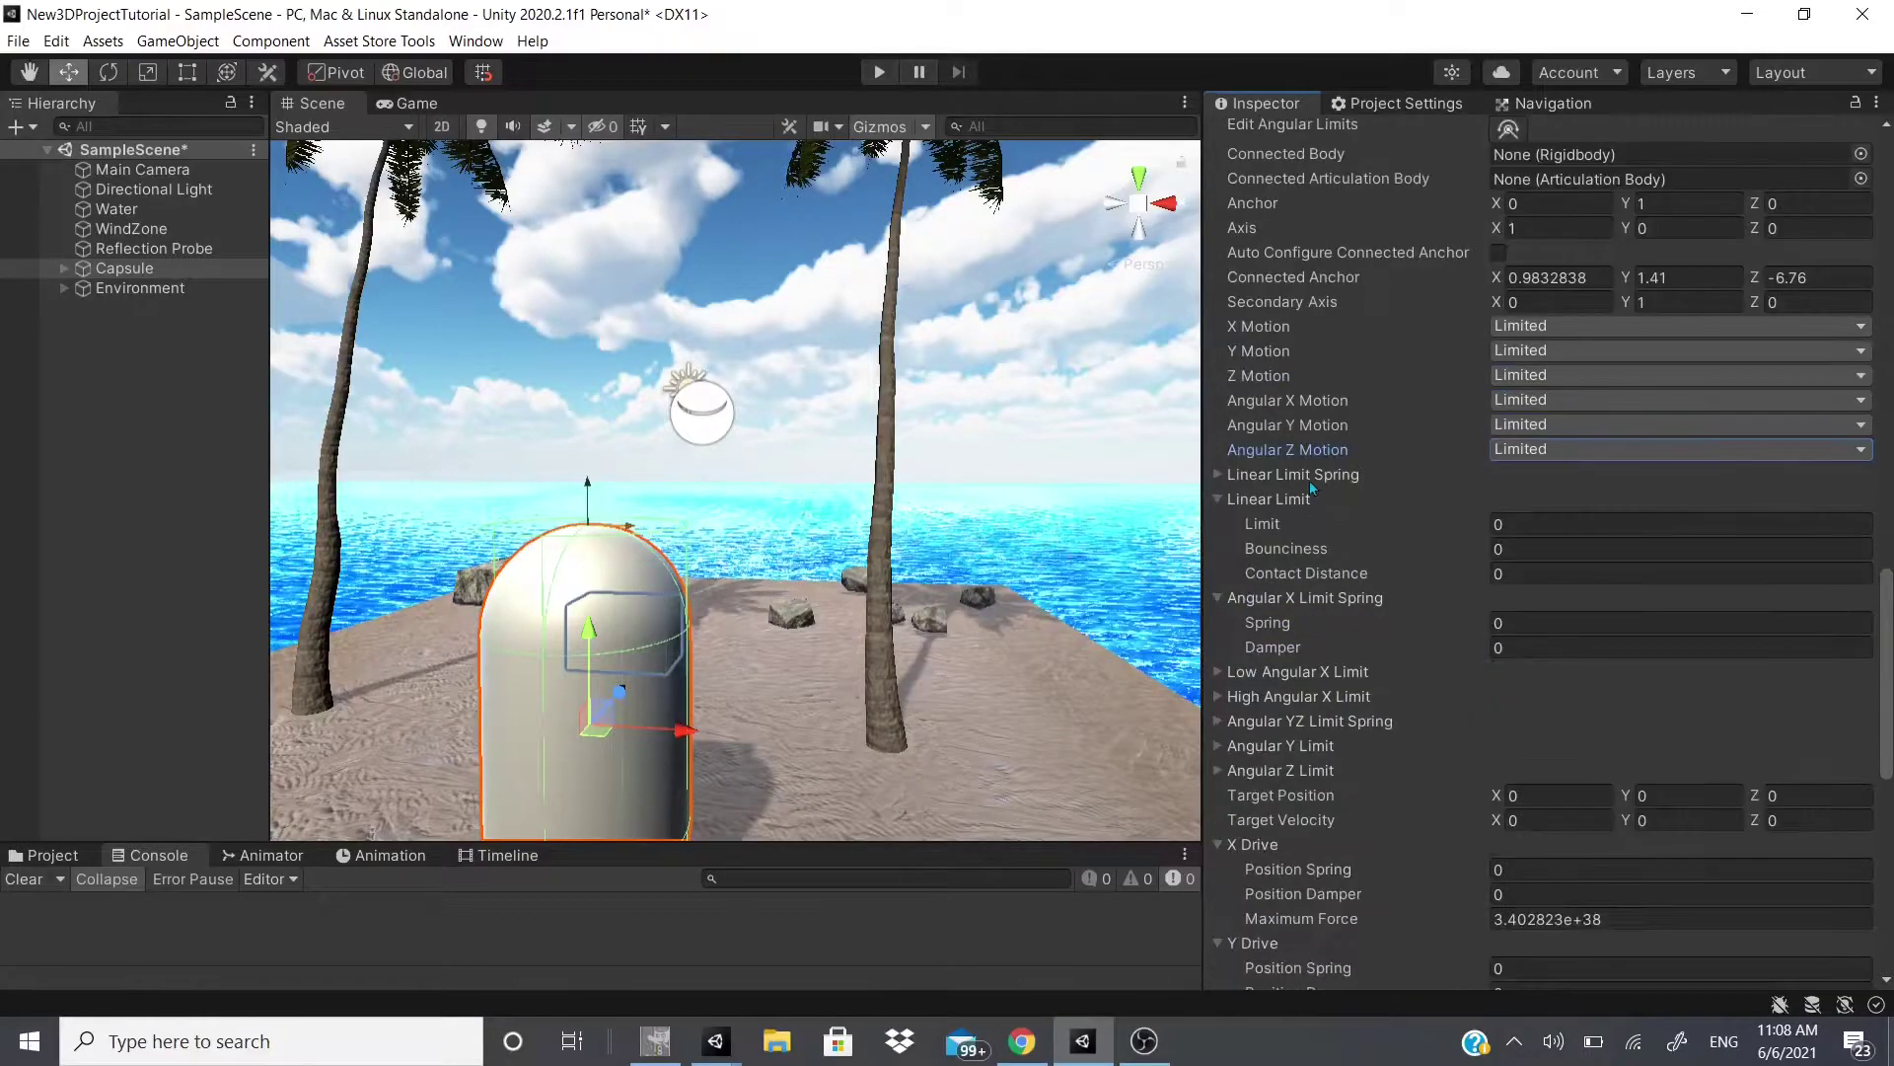
{"action": "scroll", "coordinate": [1313, 523], "scroll_direction": "up", "scroll_amount": 5}
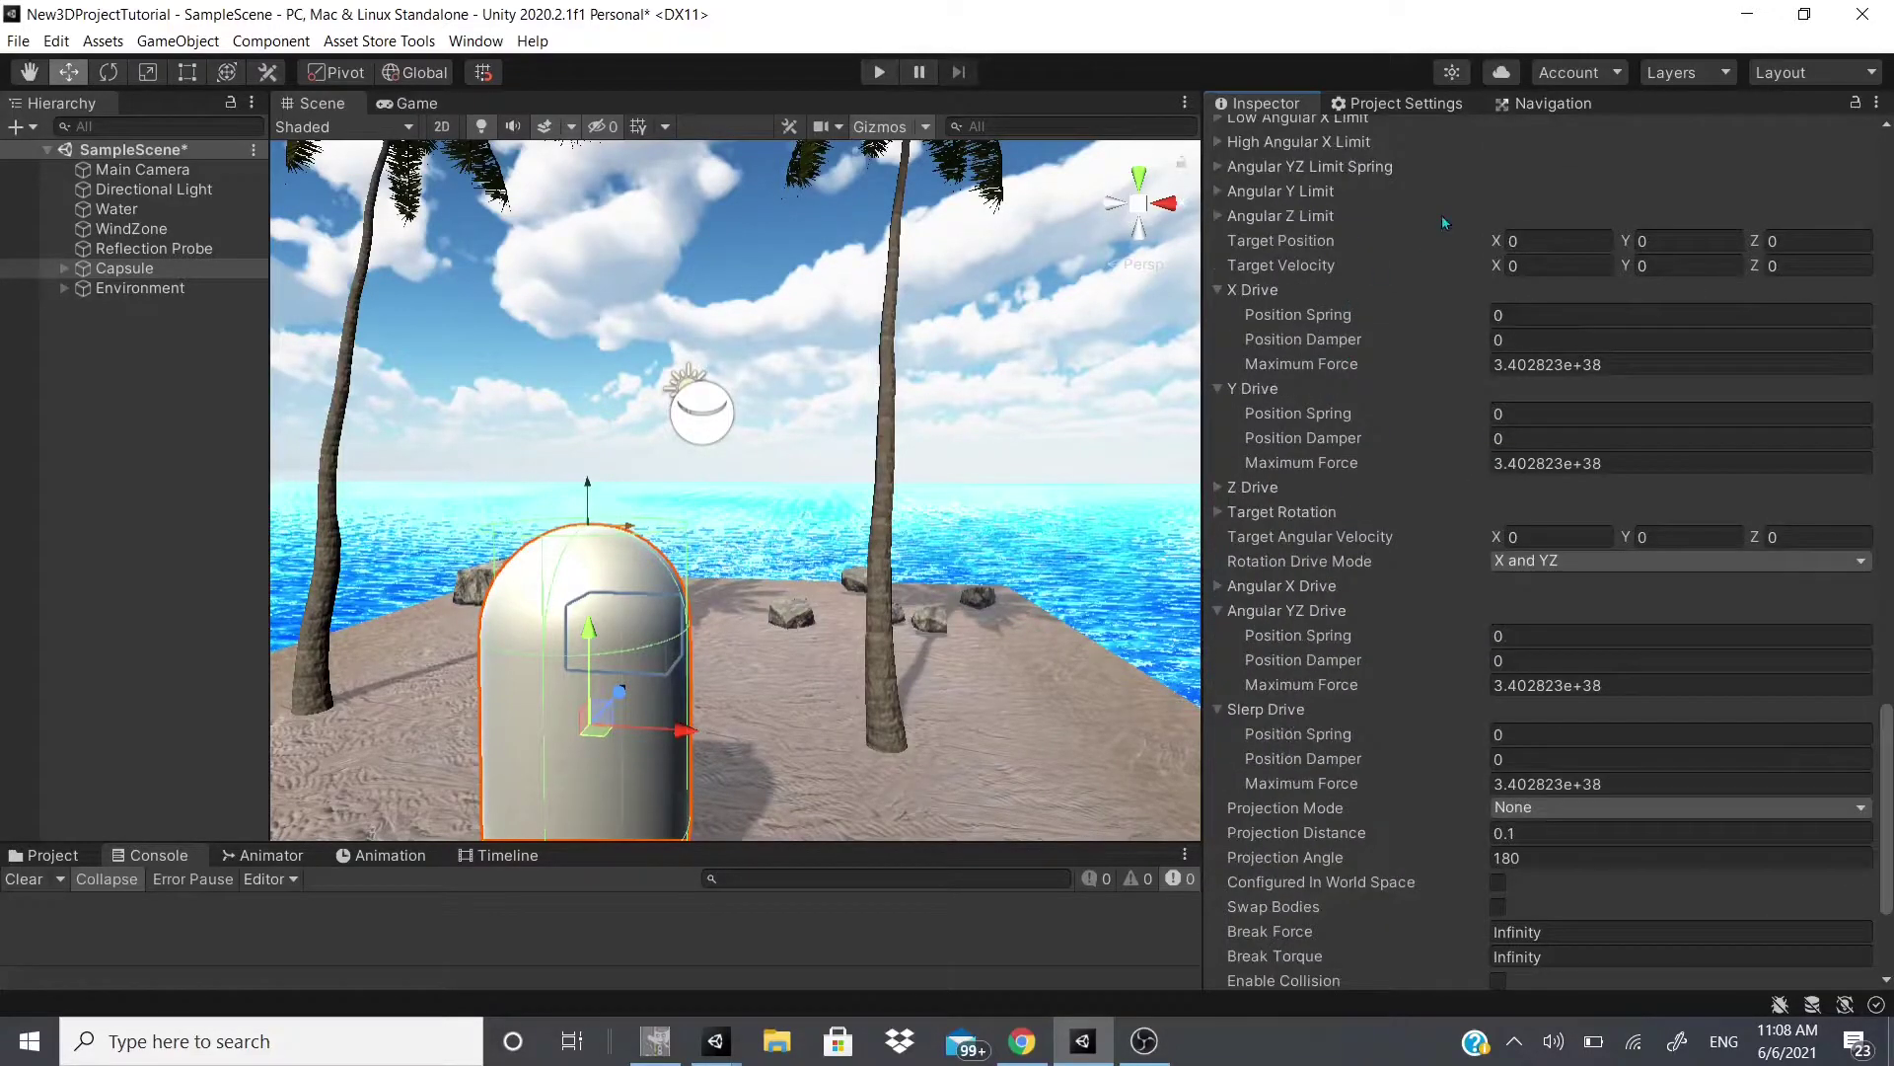
{"action": "scroll", "coordinate": [1330, 860], "scroll_direction": "up", "scroll_amount": 20}
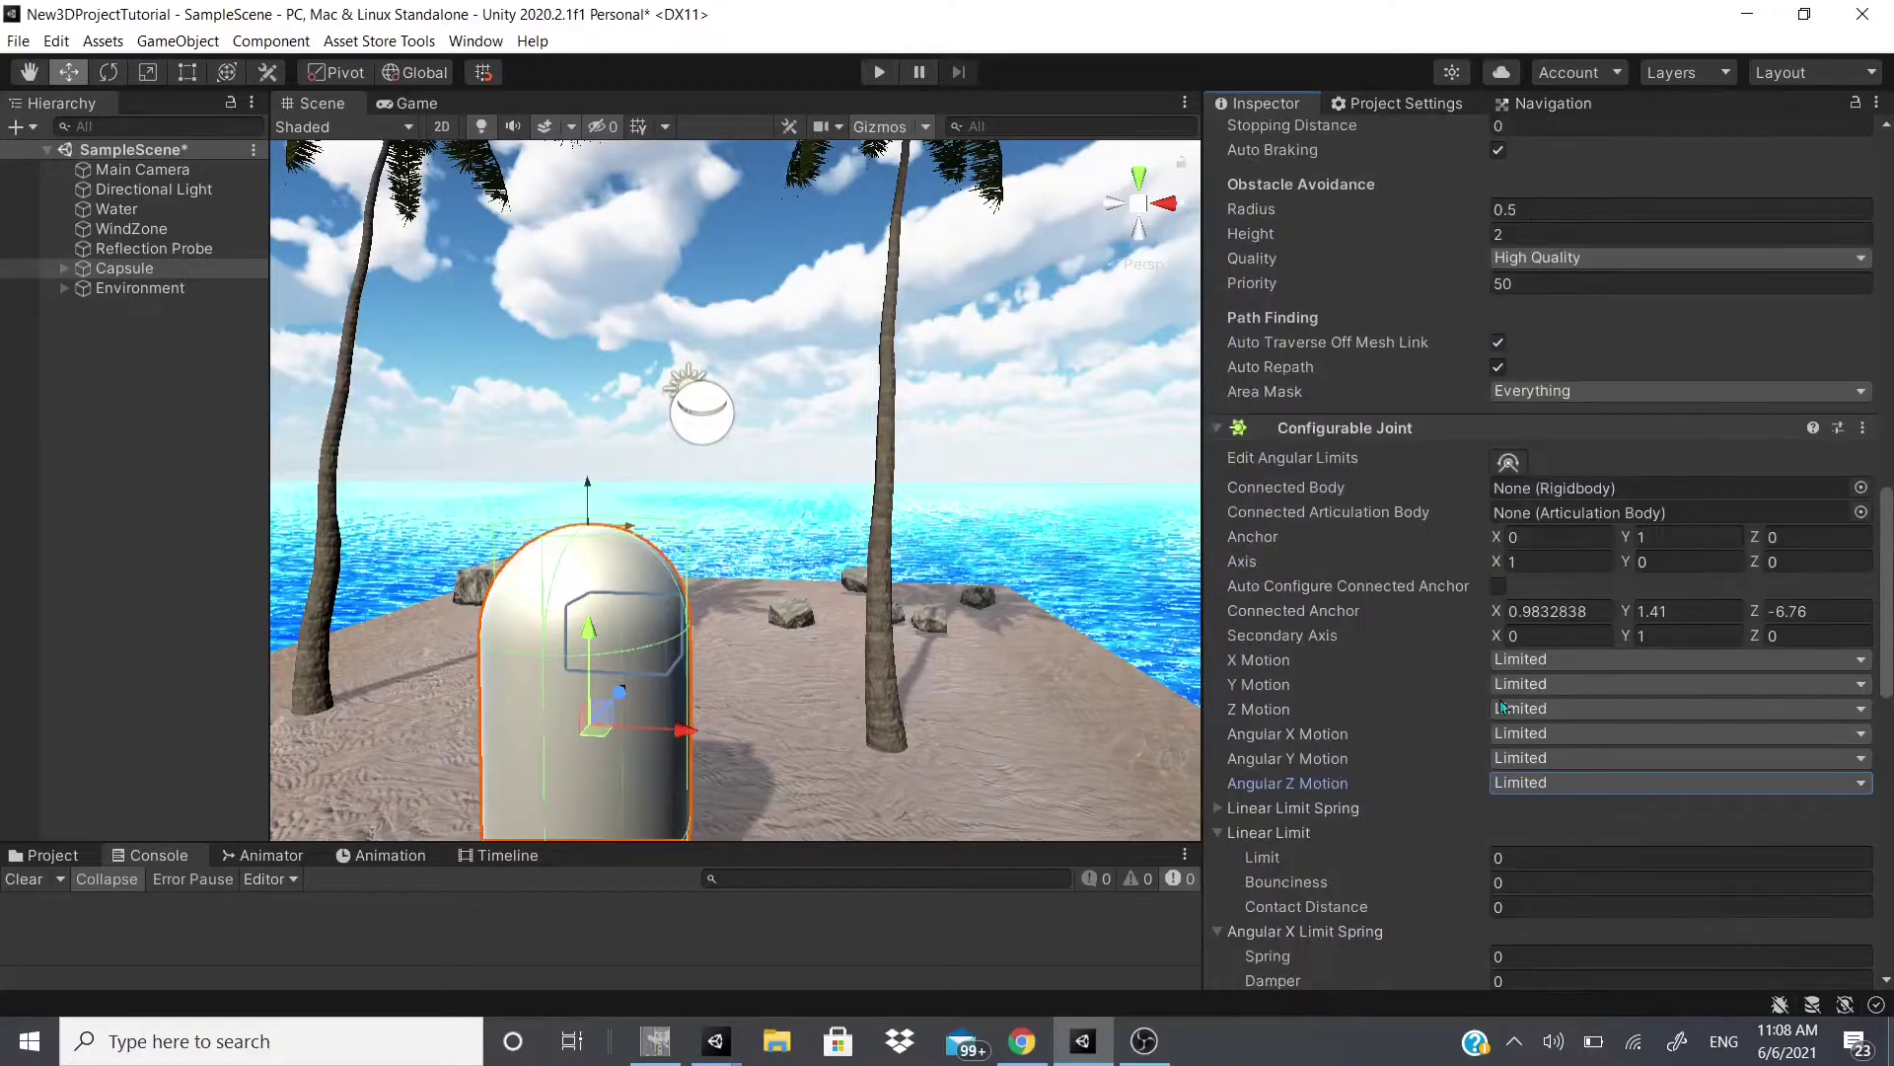
{"action": "left_click", "coordinate": [1536, 663]}
{"action": "left_click", "coordinate": [1544, 686]}
{"action": "left_click", "coordinate": [1536, 684]}
{"action": "left_click", "coordinate": [1544, 710]}
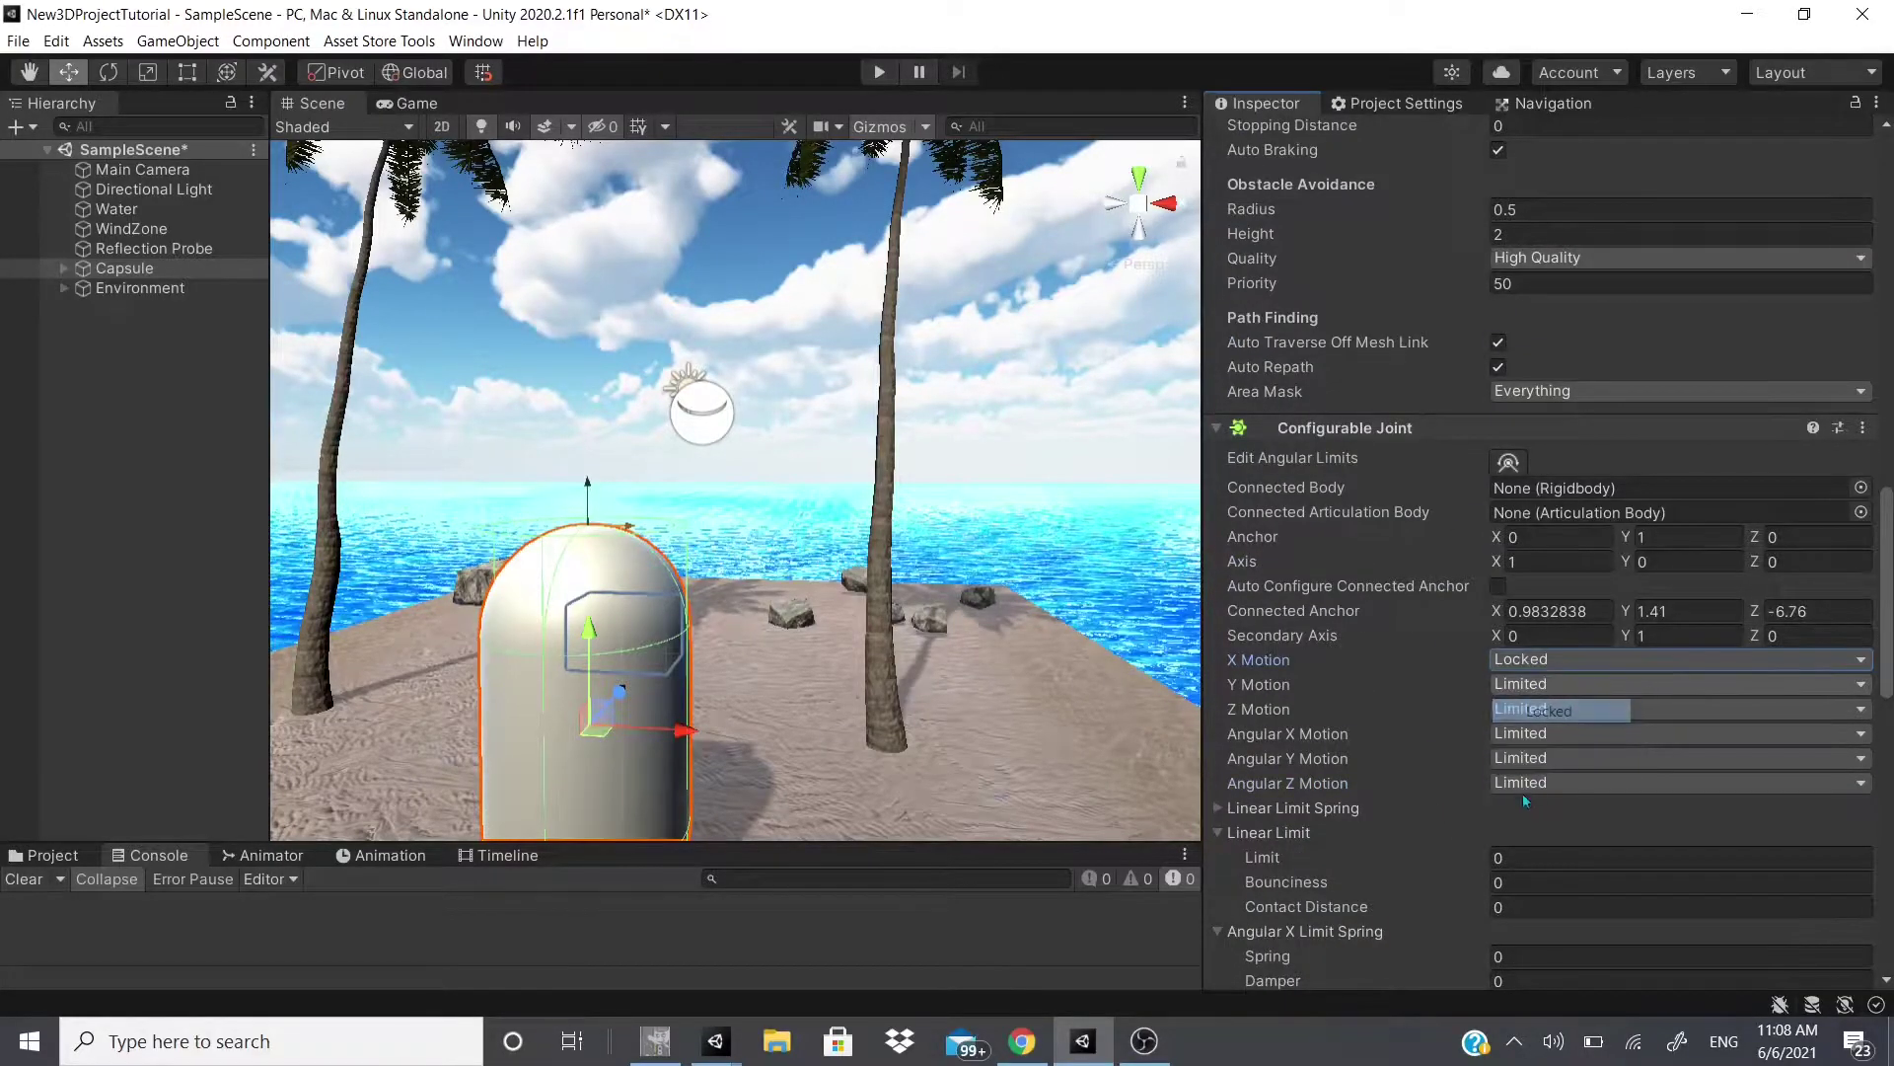
{"action": "left_click", "coordinate": [1545, 709]}
{"action": "left_click", "coordinate": [1545, 734]}
{"action": "left_click", "coordinate": [1539, 733]}
{"action": "left_click", "coordinate": [1539, 784]}
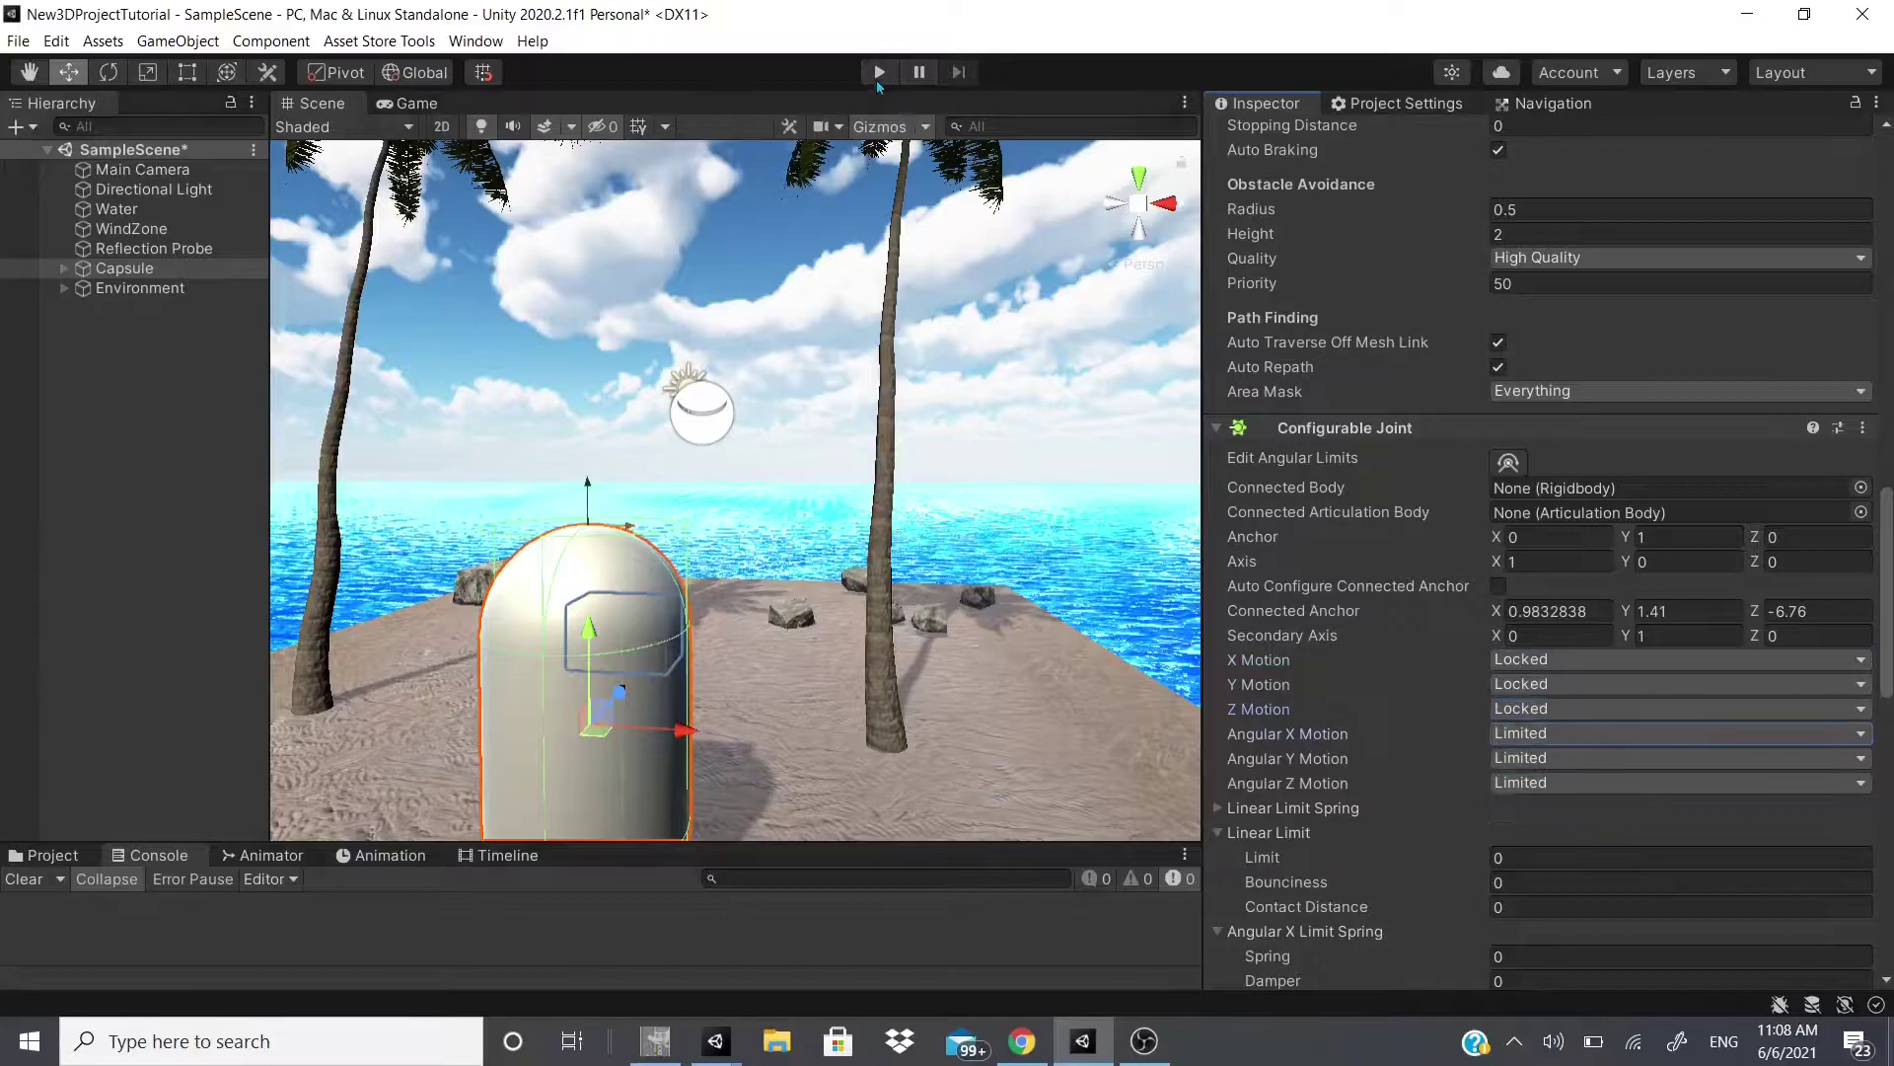
Step: Run a brief Play test, then set X Motion back to Free
{"action": "left_click", "coordinate": [879, 72]}
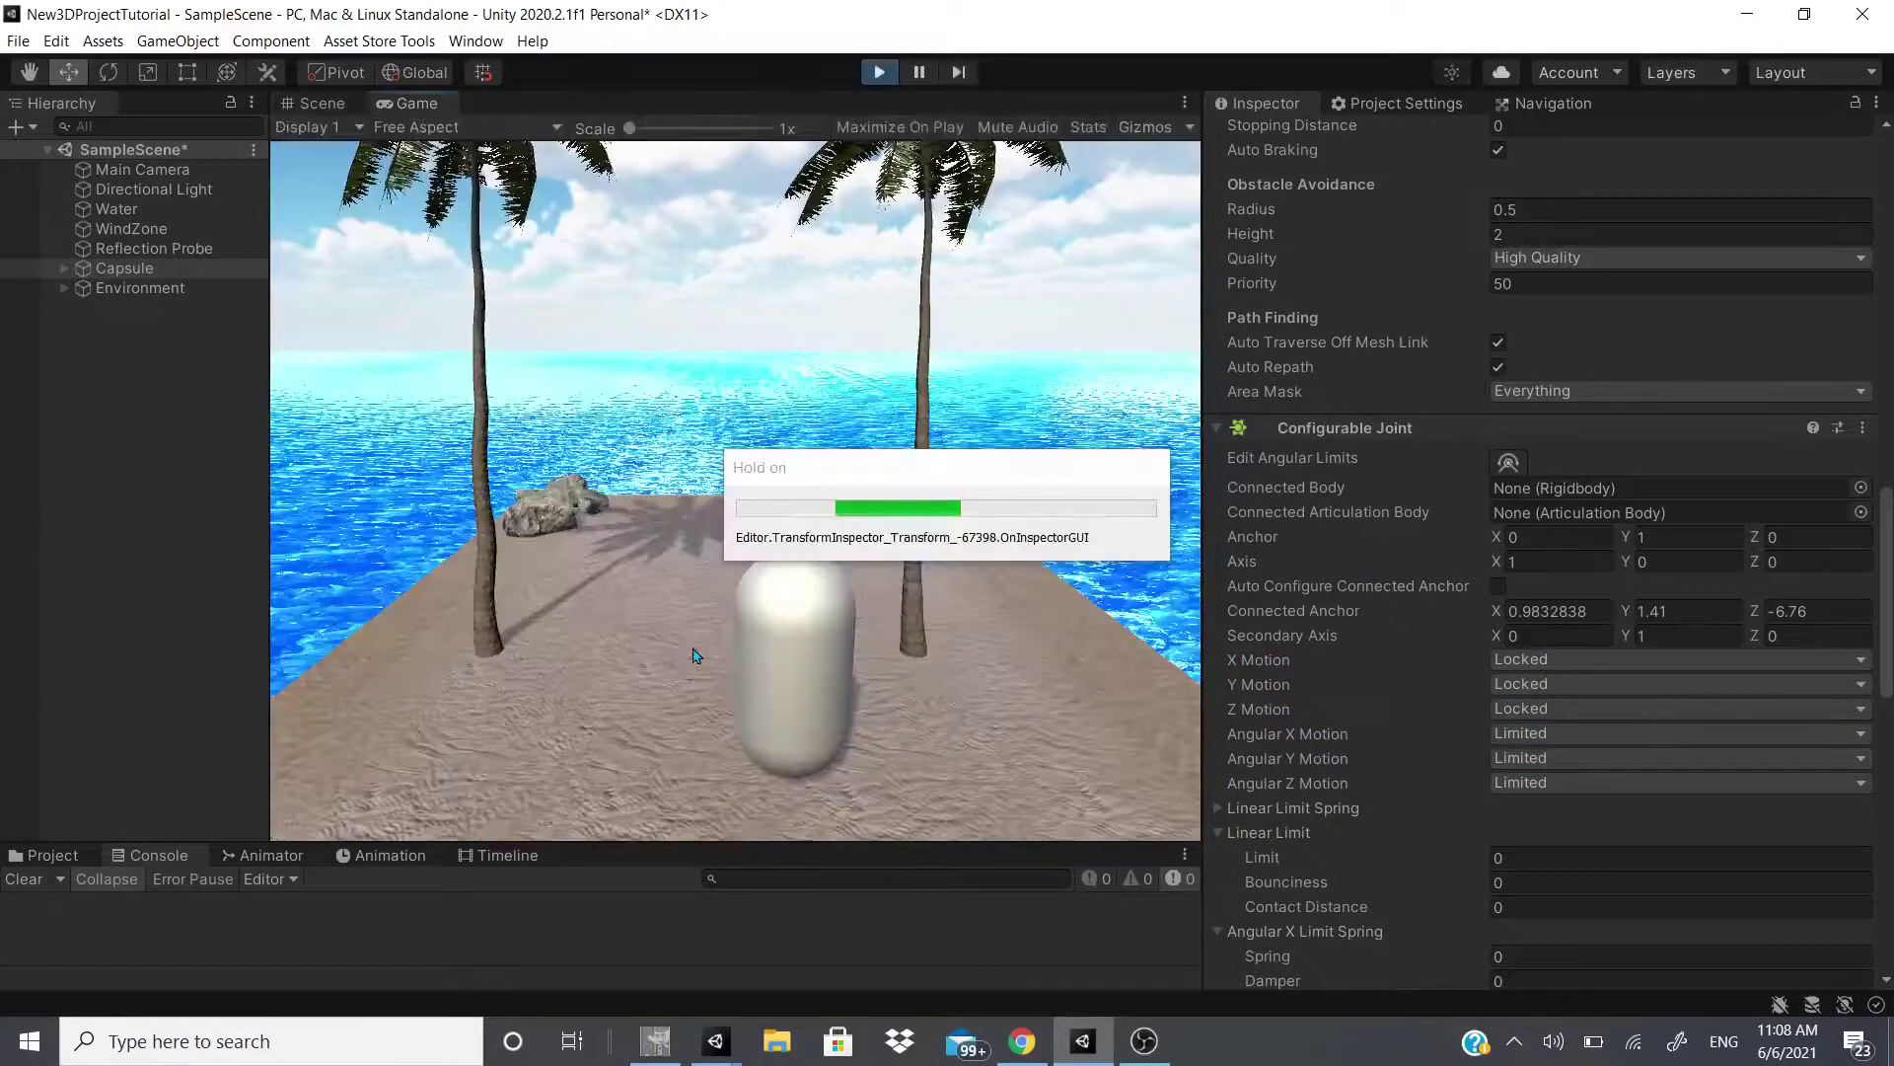
{"action": "left_click", "coordinate": [879, 73]}
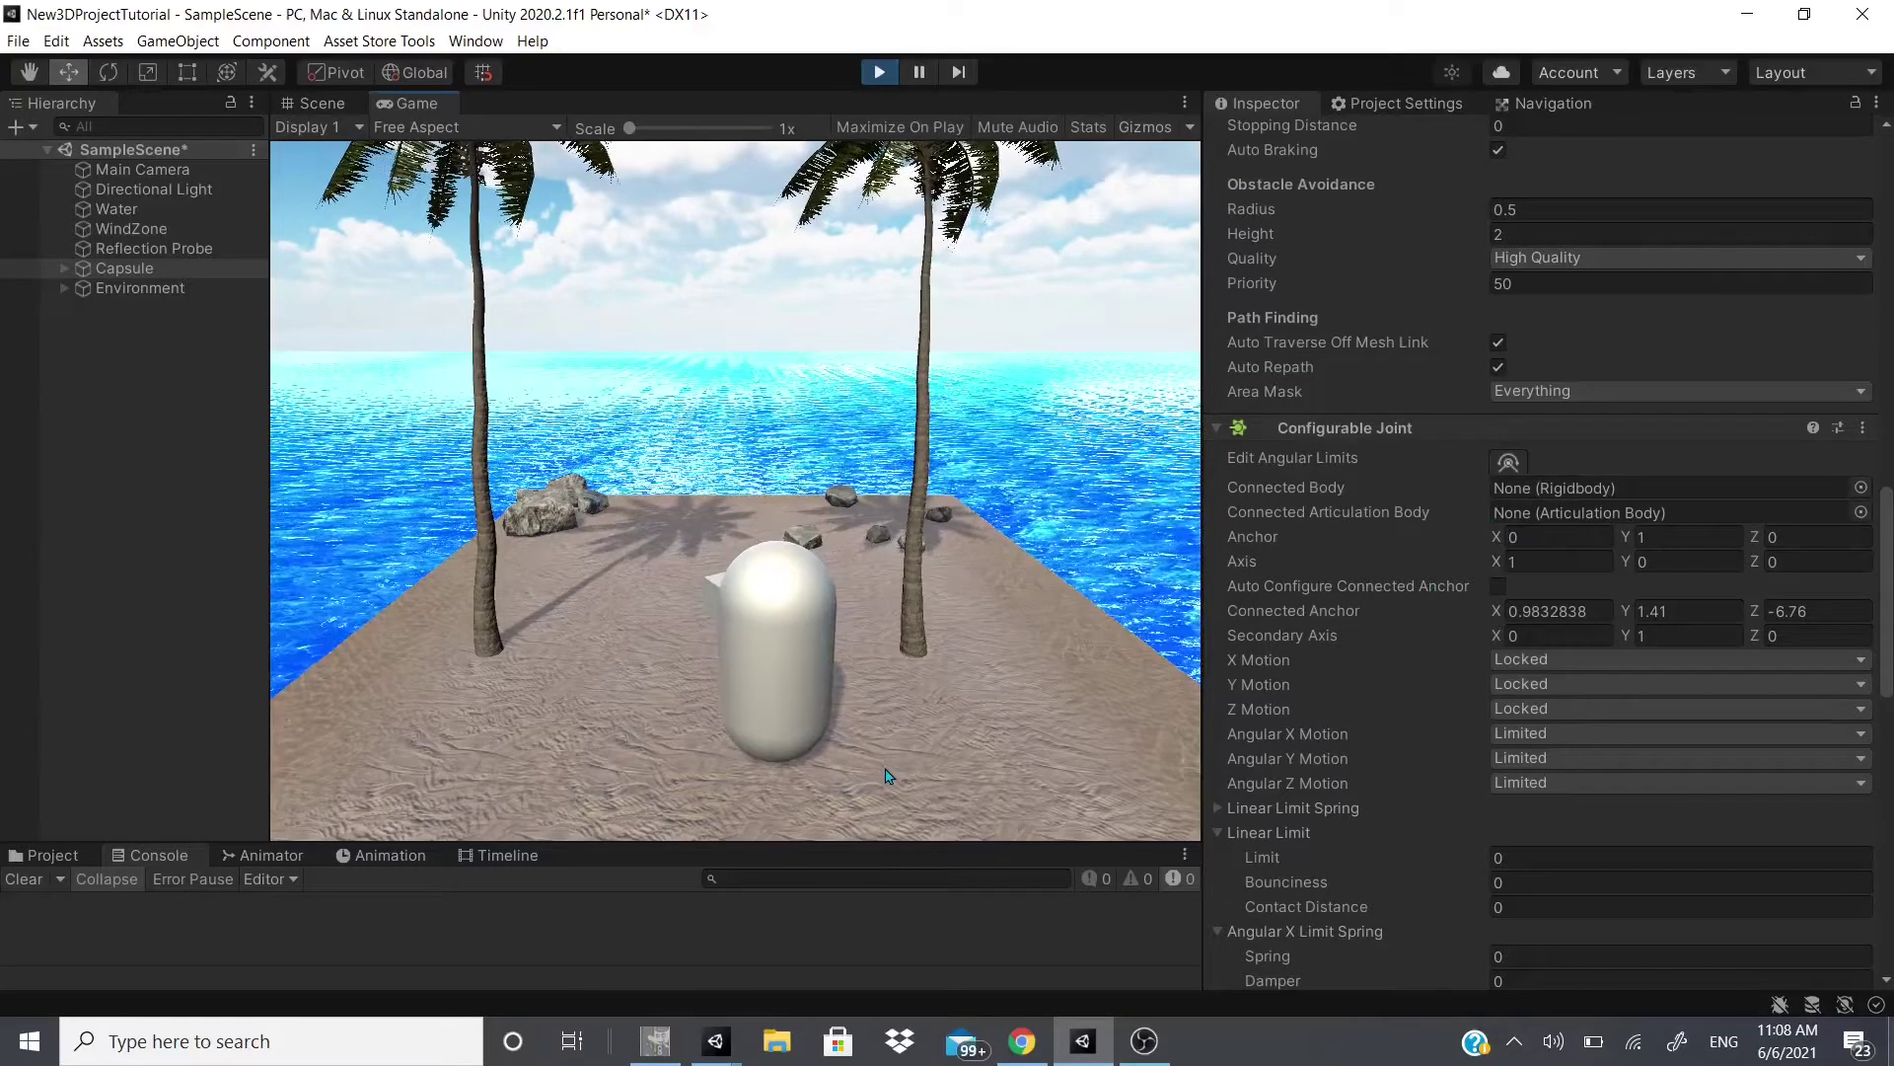
{"action": "left_click", "coordinate": [1535, 665]}
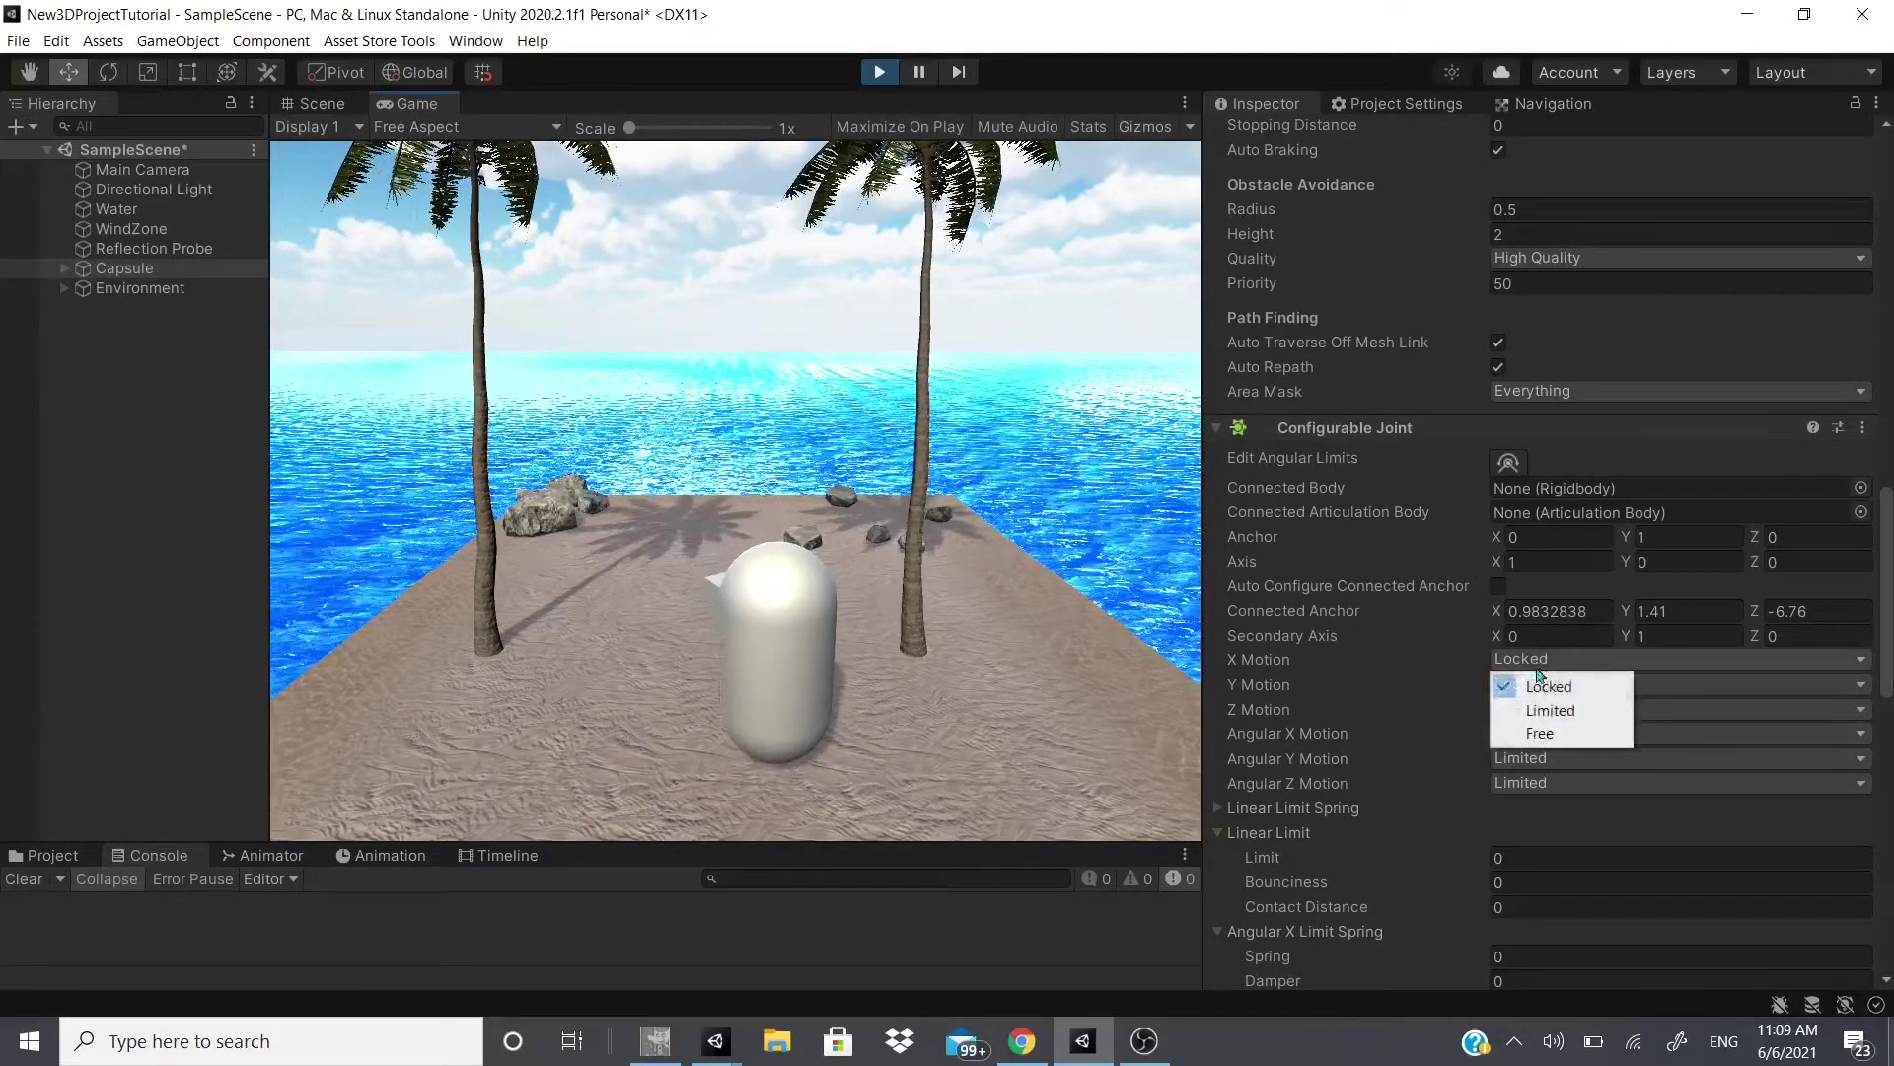
{"action": "left_click", "coordinate": [1578, 733]}
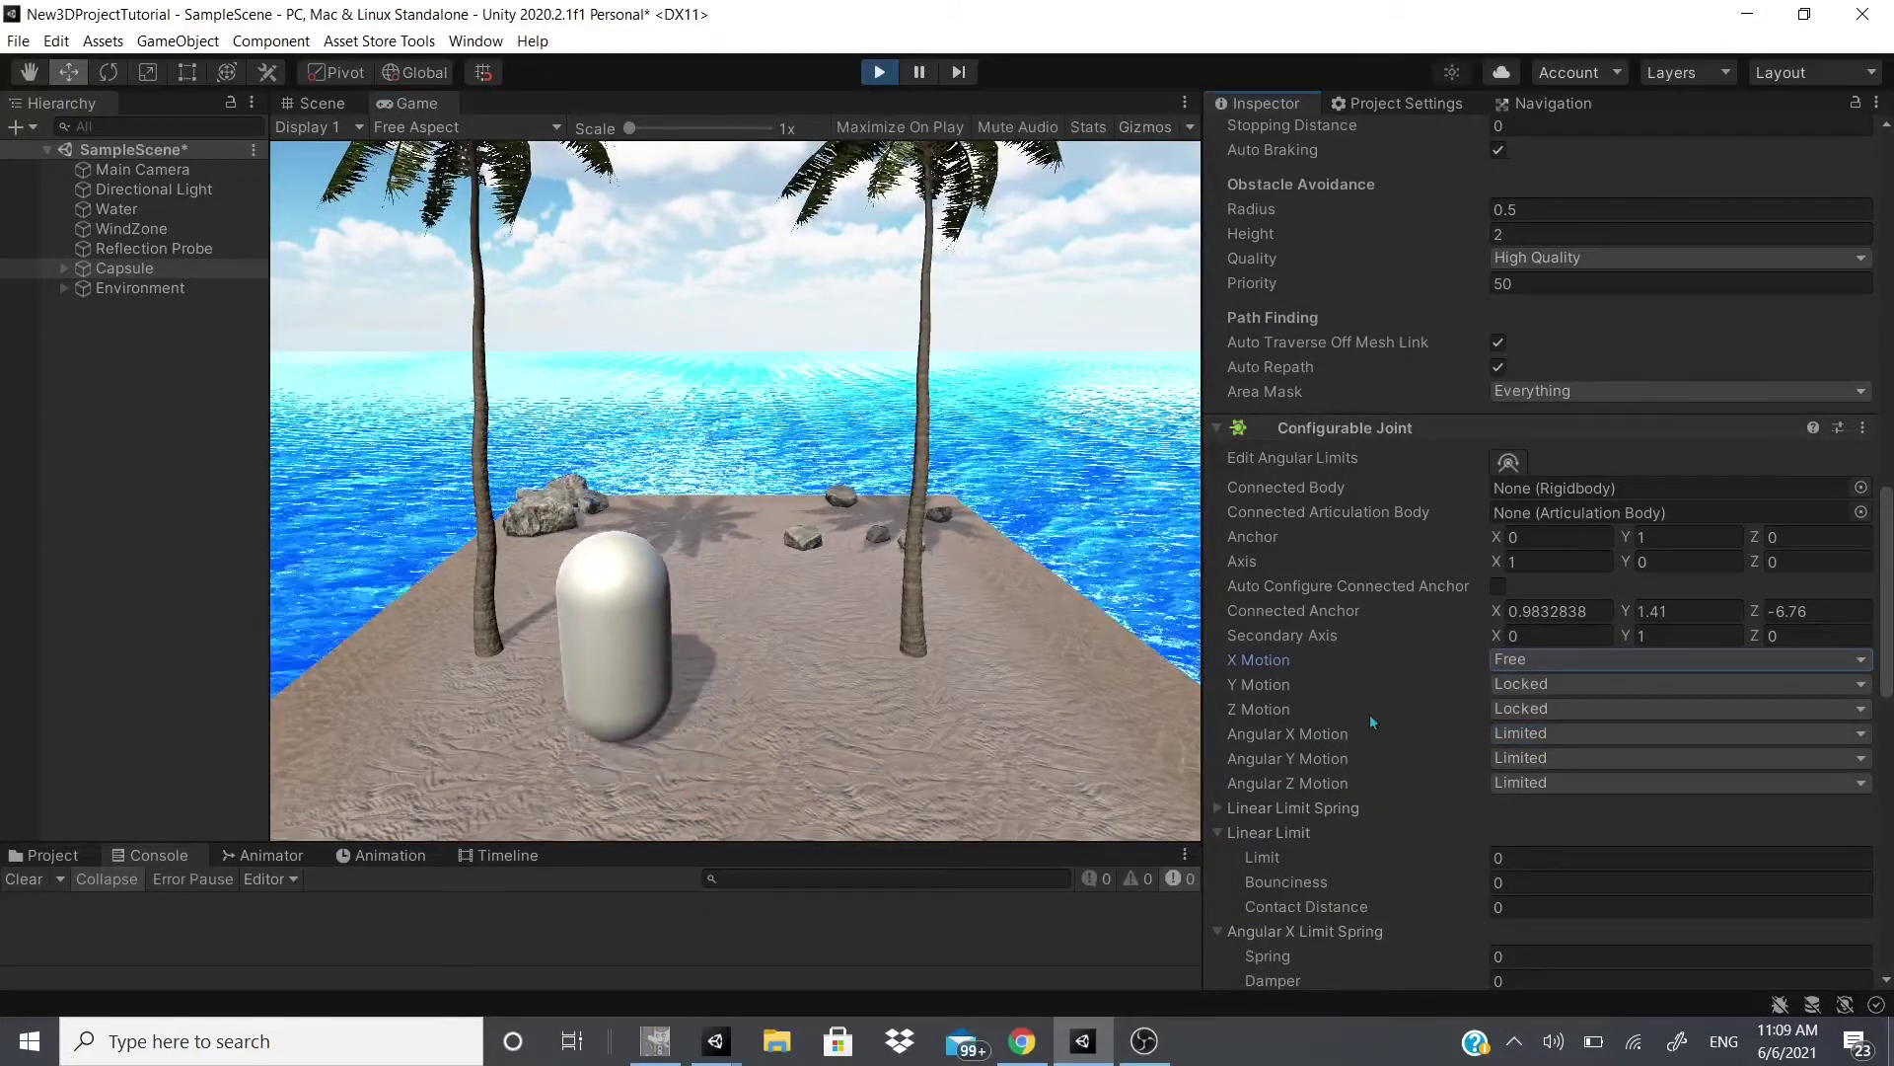
Step: Set Z Motion to Free and X Motion to Locked
{"action": "left_click", "coordinate": [1578, 708]}
{"action": "left_click", "coordinate": [1527, 783]}
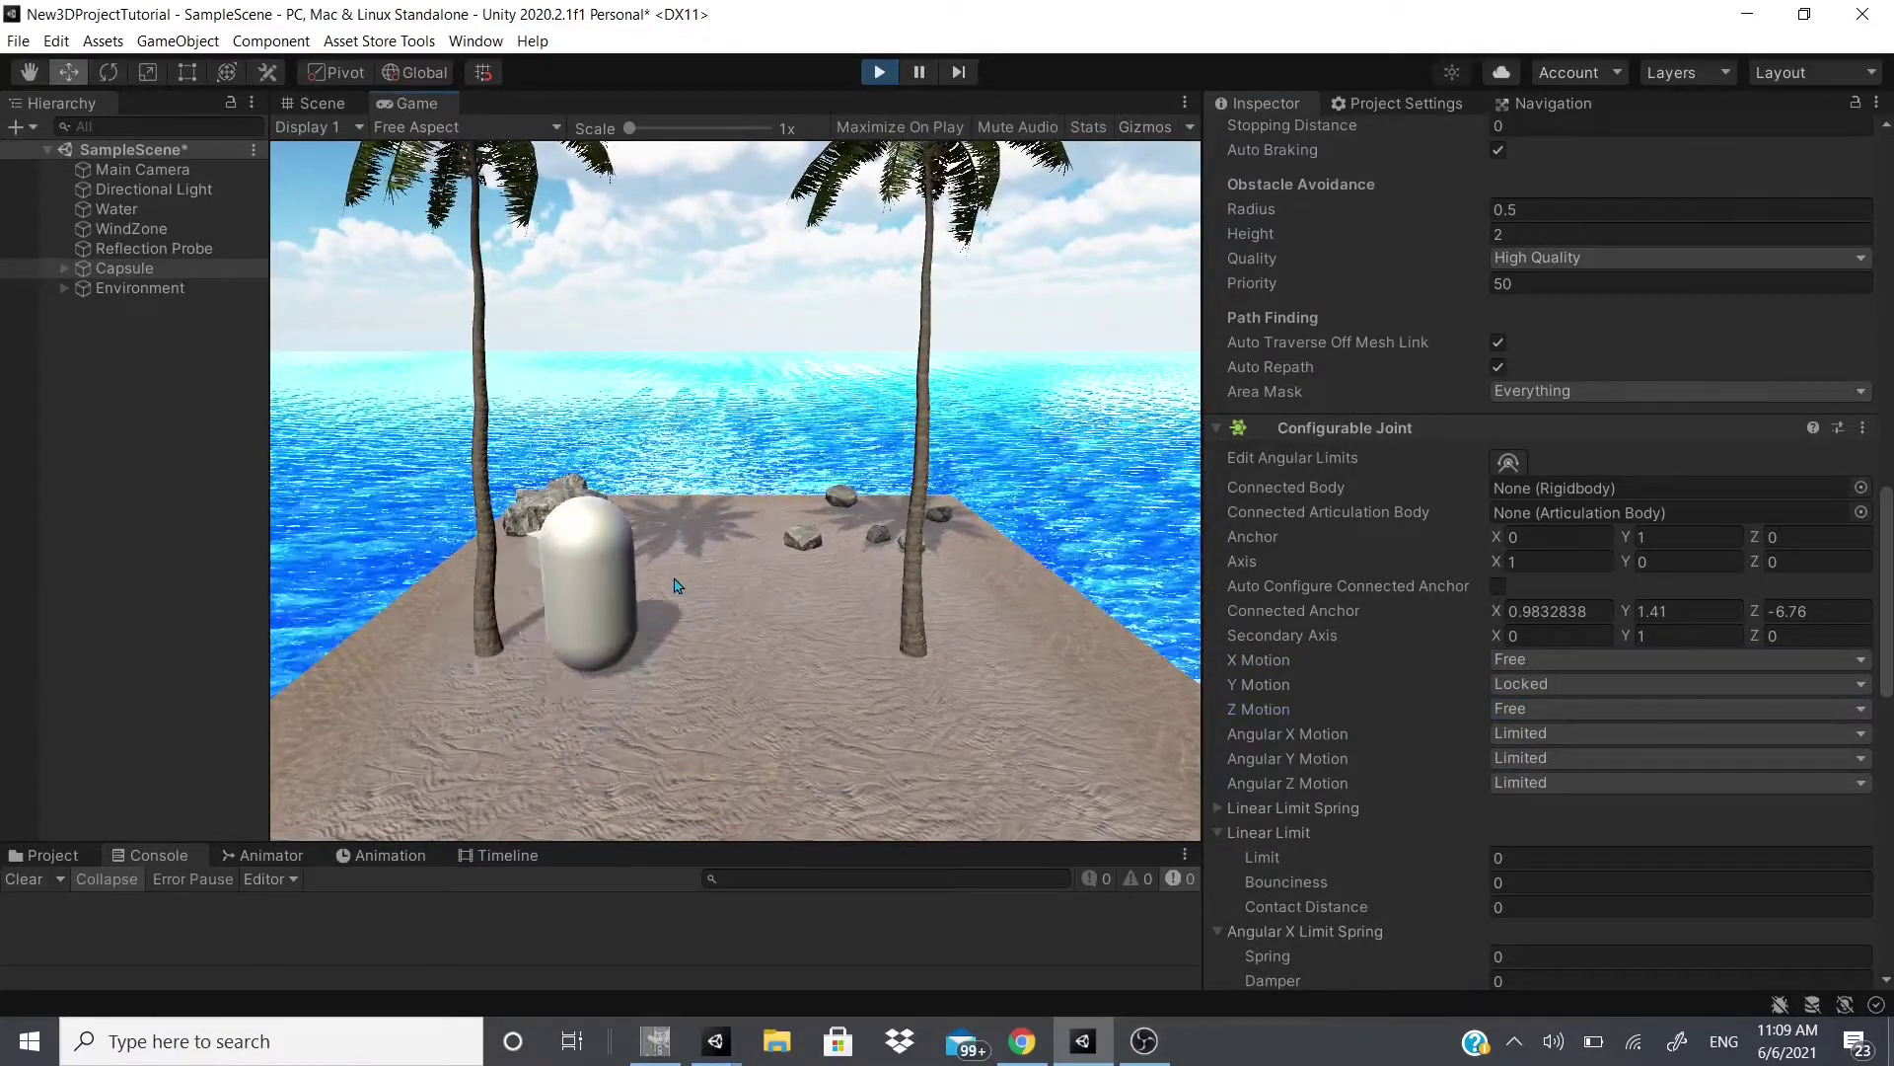
{"action": "left_click", "coordinate": [1564, 659]}
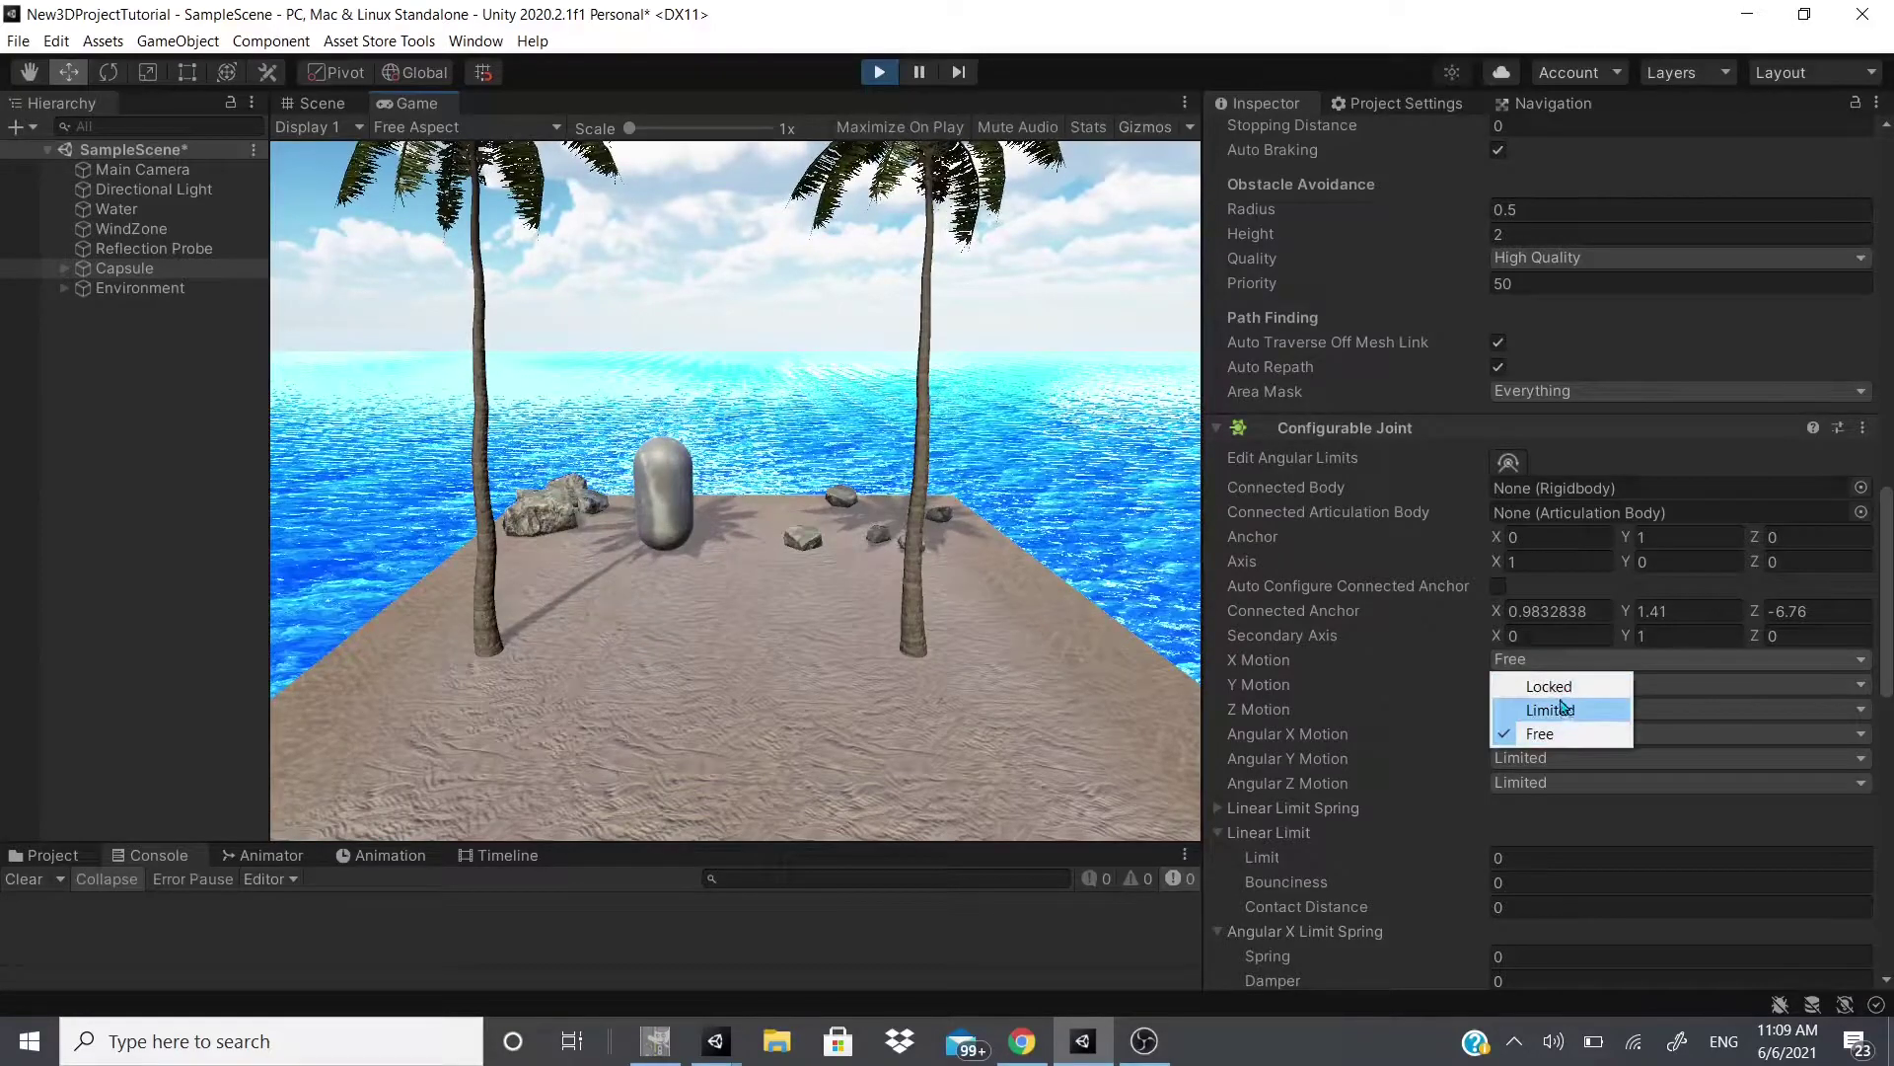
{"action": "left_click", "coordinate": [1549, 685]}
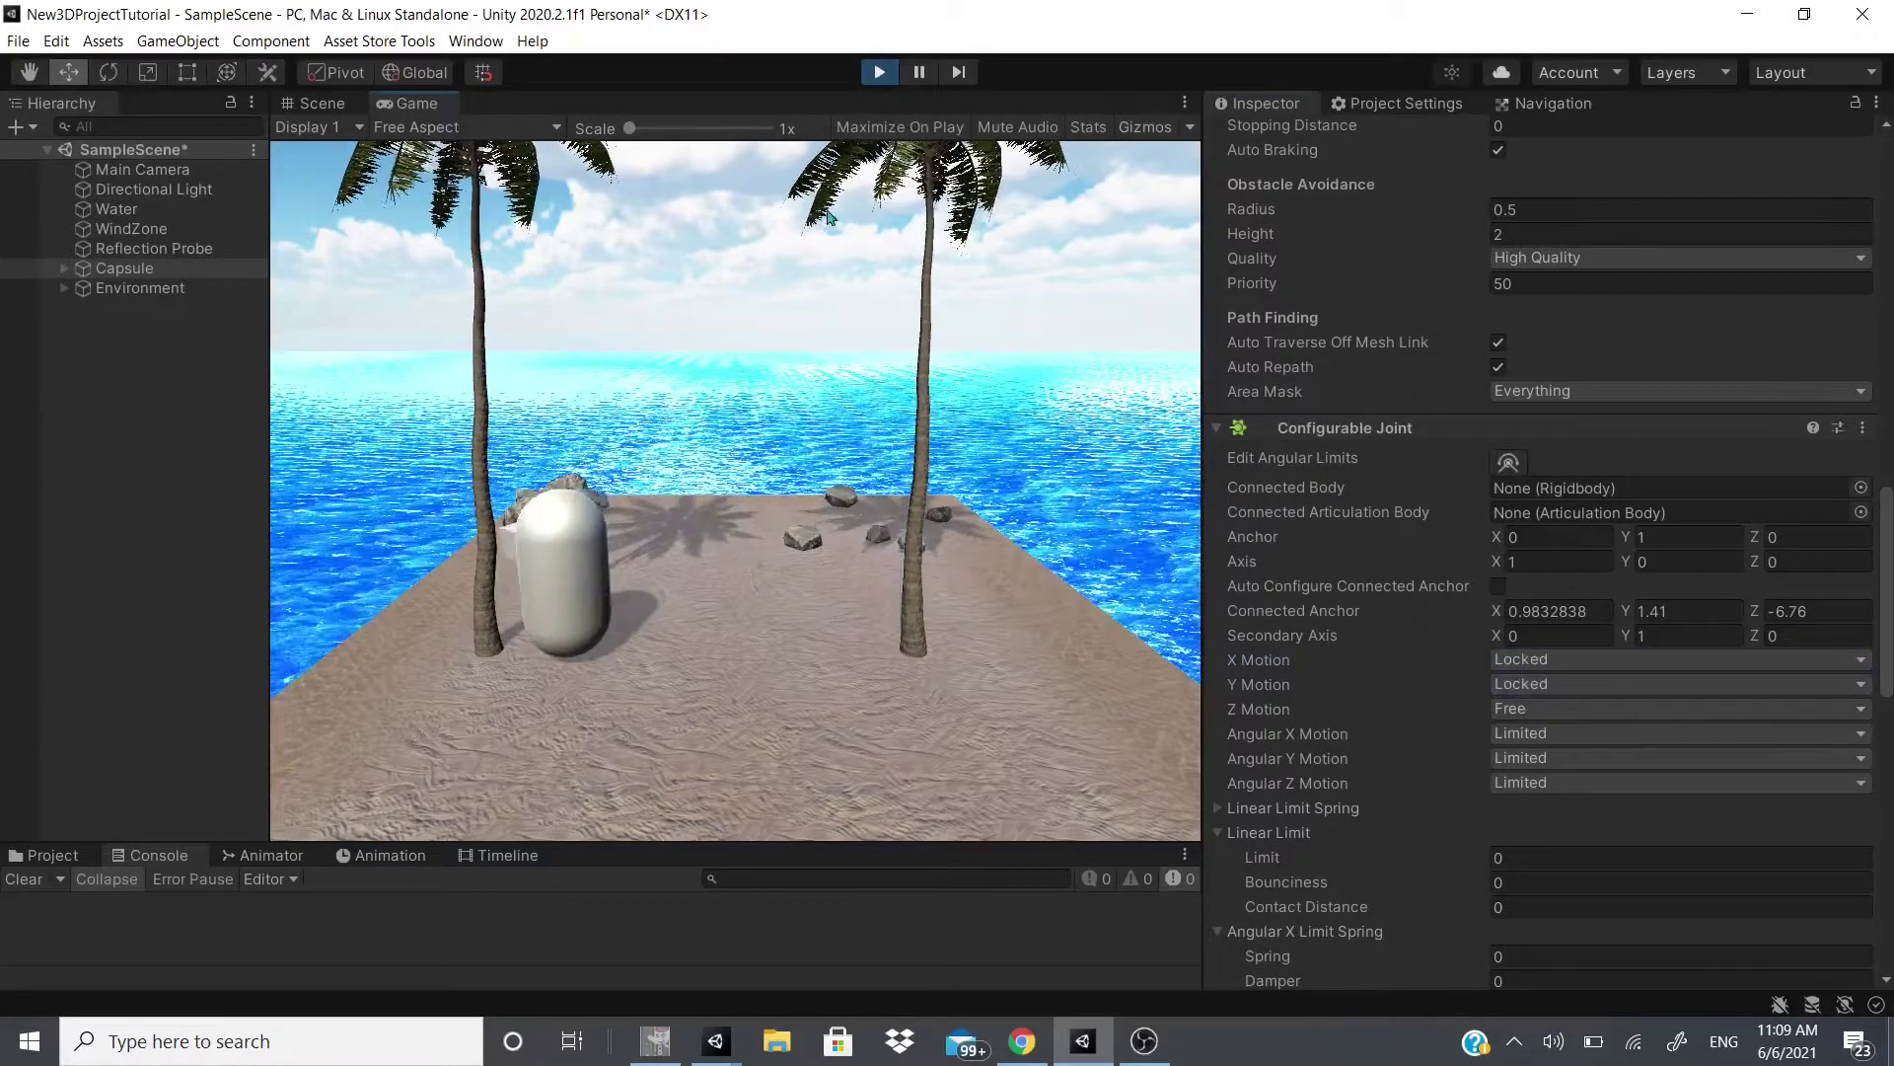
Step: Exit Play mode, expand Linear Limit Spring and set Spring to 1.97
{"action": "key", "text": "ctrl+p"}
{"action": "scroll", "coordinate": [1312, 841], "scroll_direction": "down", "scroll_amount": 3}
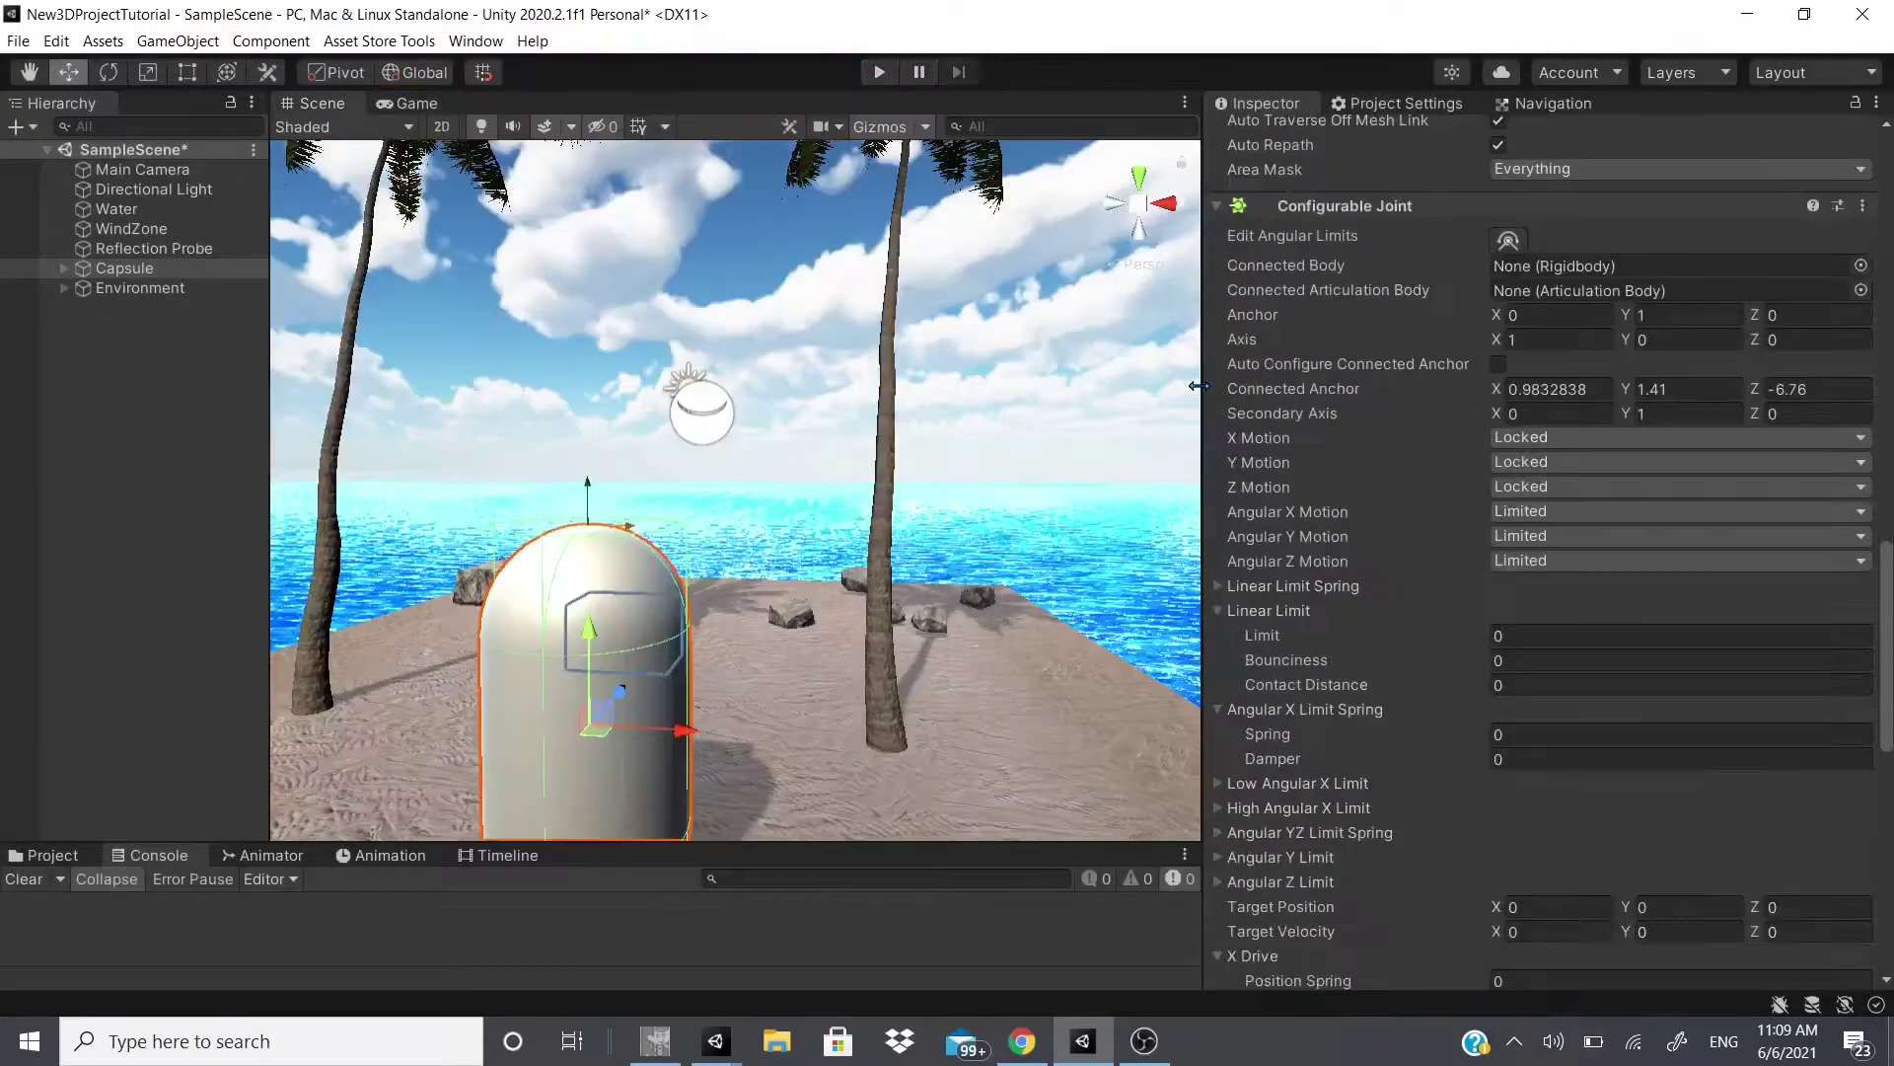
{"action": "scroll", "coordinate": [1295, 599], "scroll_direction": "down", "scroll_amount": 7}
{"action": "scroll", "coordinate": [1269, 316], "scroll_direction": "up", "scroll_amount": 3}
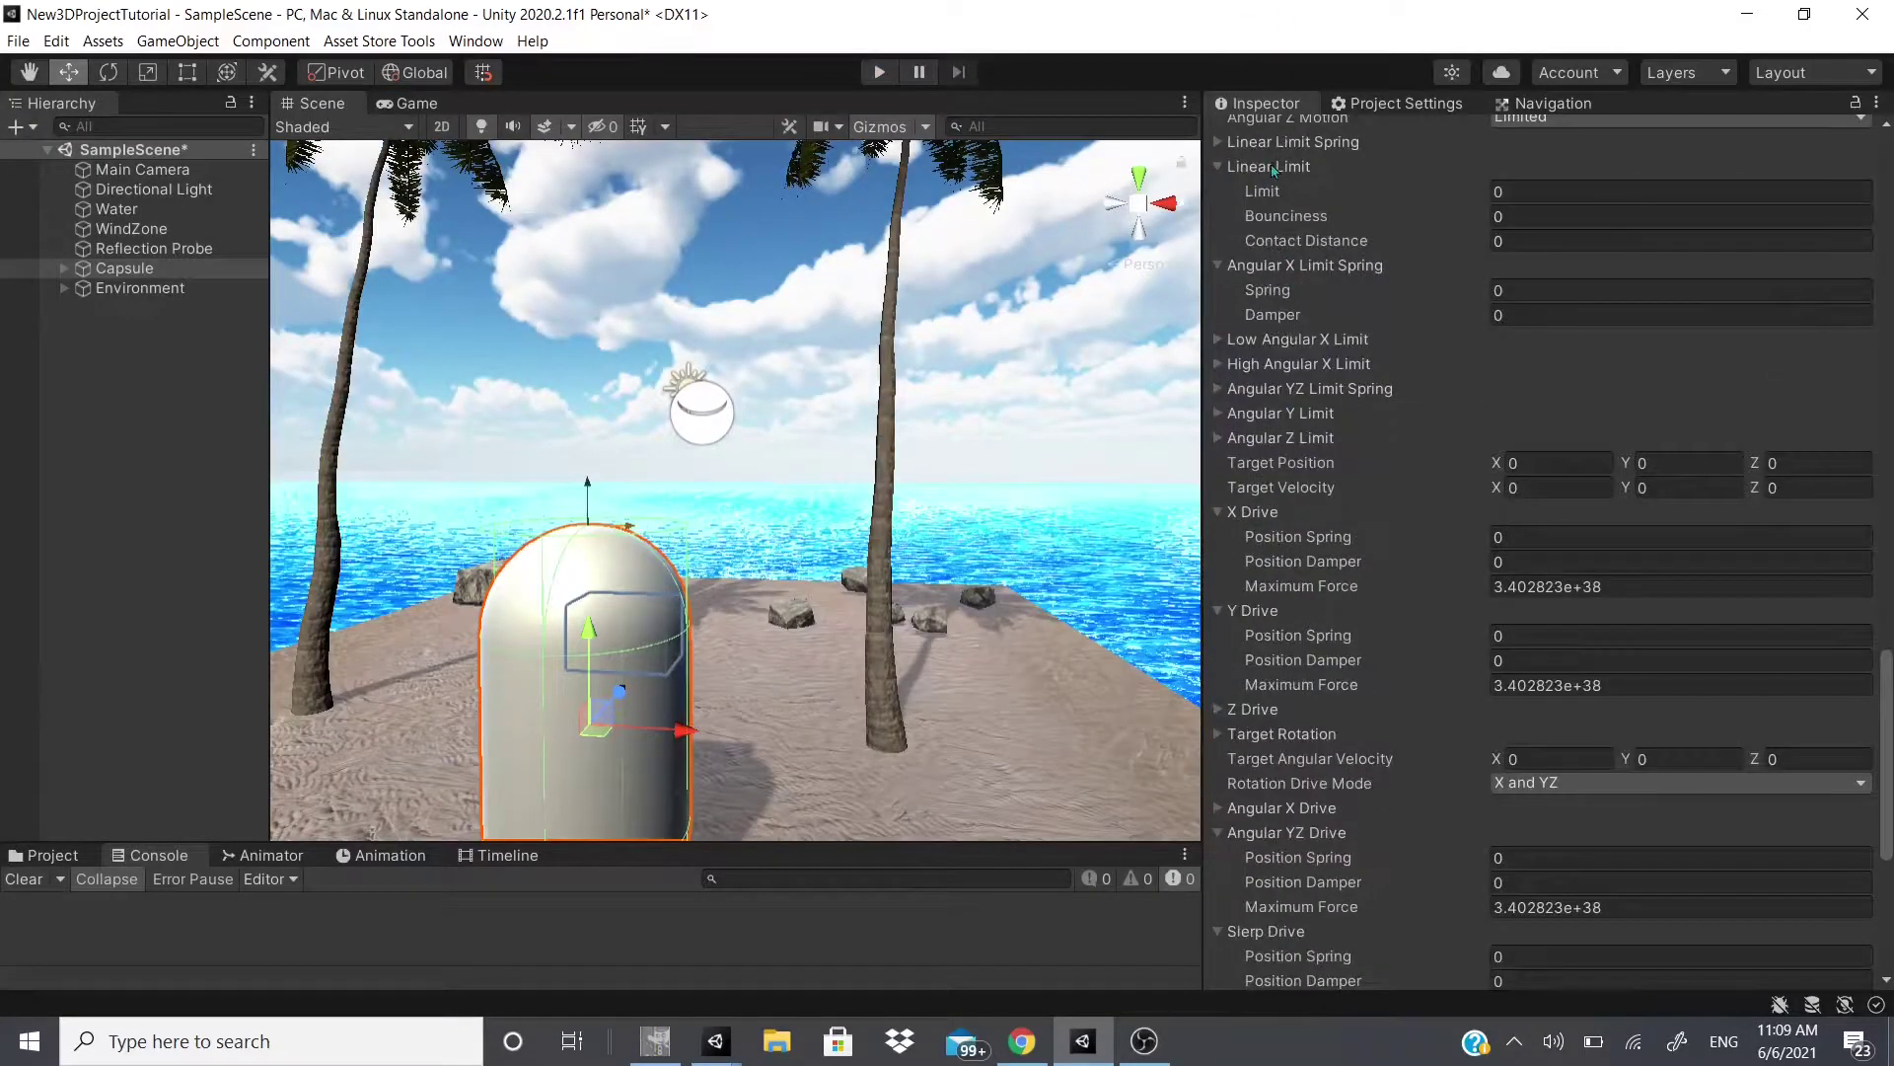
{"action": "left_click", "coordinate": [1224, 145]}
{"action": "left_click_drag", "start_coordinate": [1304, 167], "coordinate": [1405, 170]}
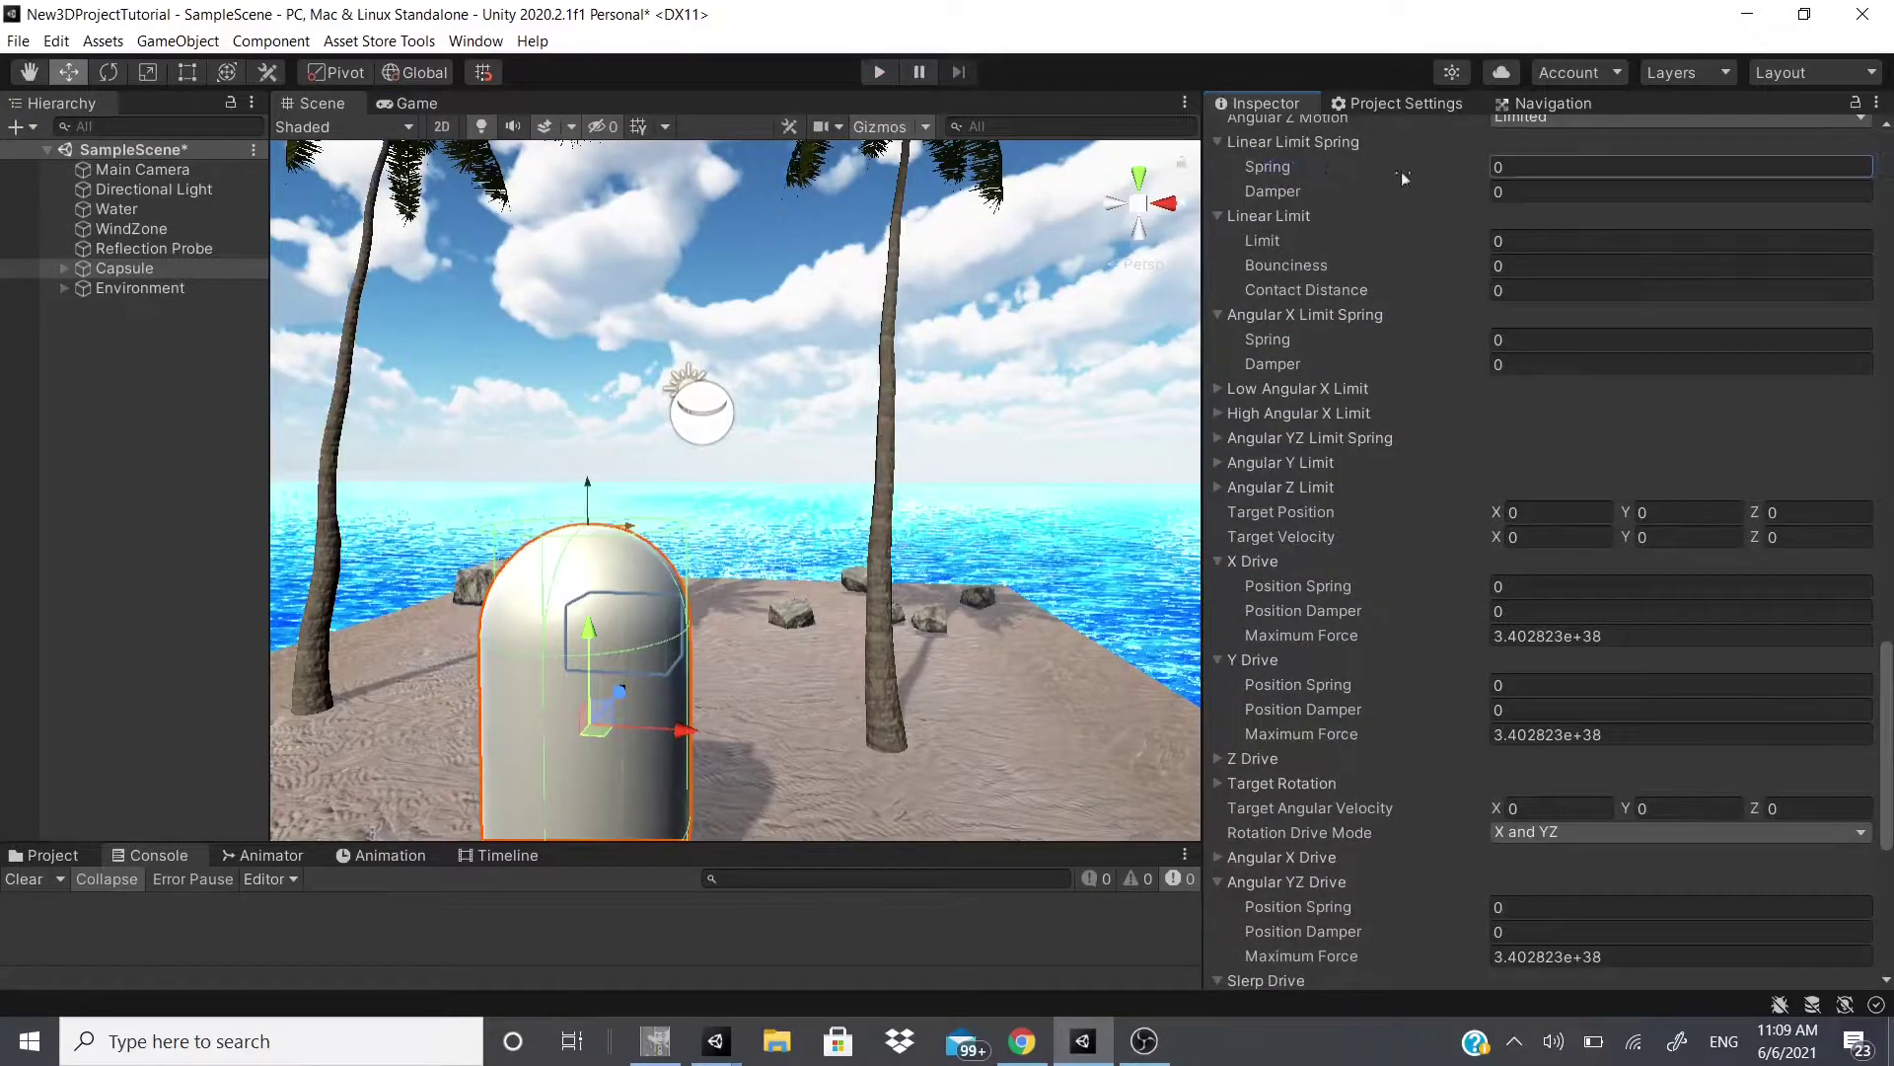
{"action": "left_click", "coordinate": [1343, 190]}
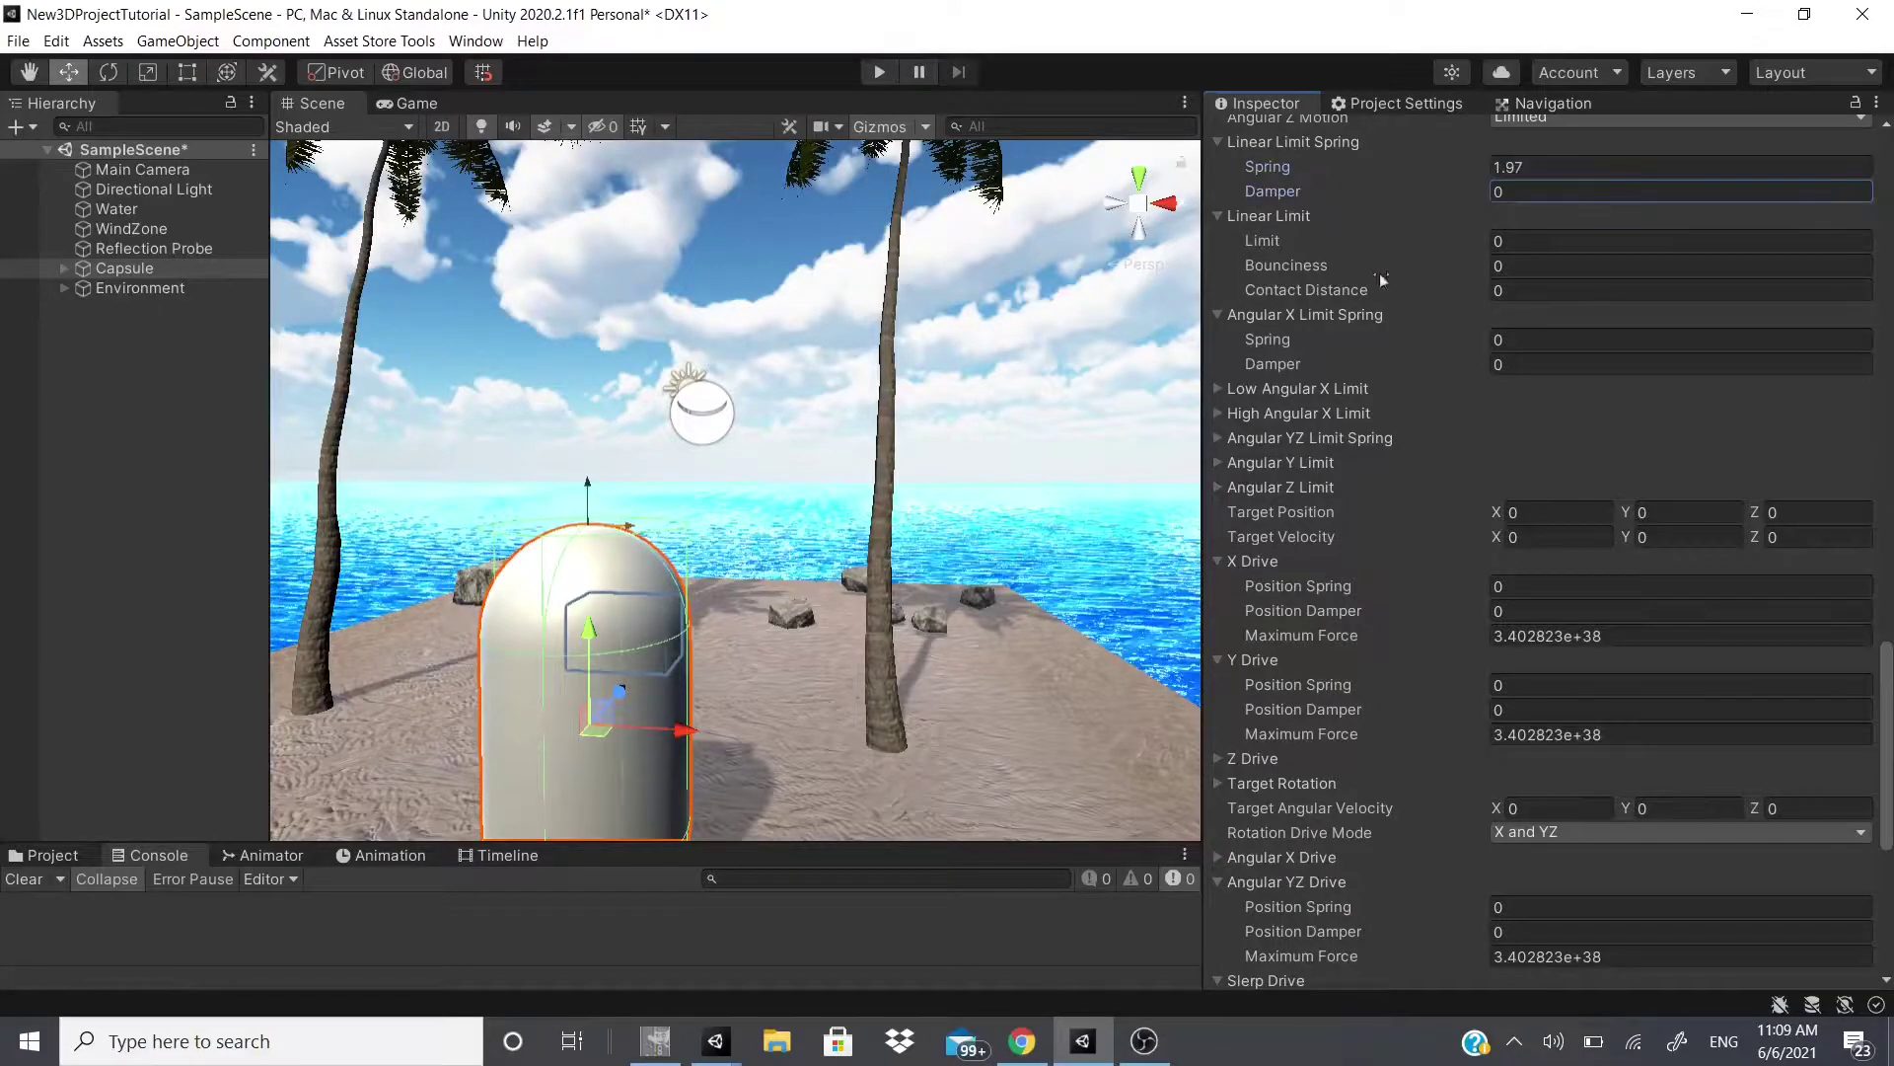
Step: Turn on Edit Angular Limits to show the limit handles in the scene
{"action": "scroll", "coordinate": [1379, 272], "scroll_direction": "up", "scroll_amount": 5}
{"action": "scroll", "coordinate": [1476, 673], "scroll_direction": "down", "scroll_amount": 8}
{"action": "scroll", "coordinate": [1381, 583], "scroll_direction": "up", "scroll_amount": 15}
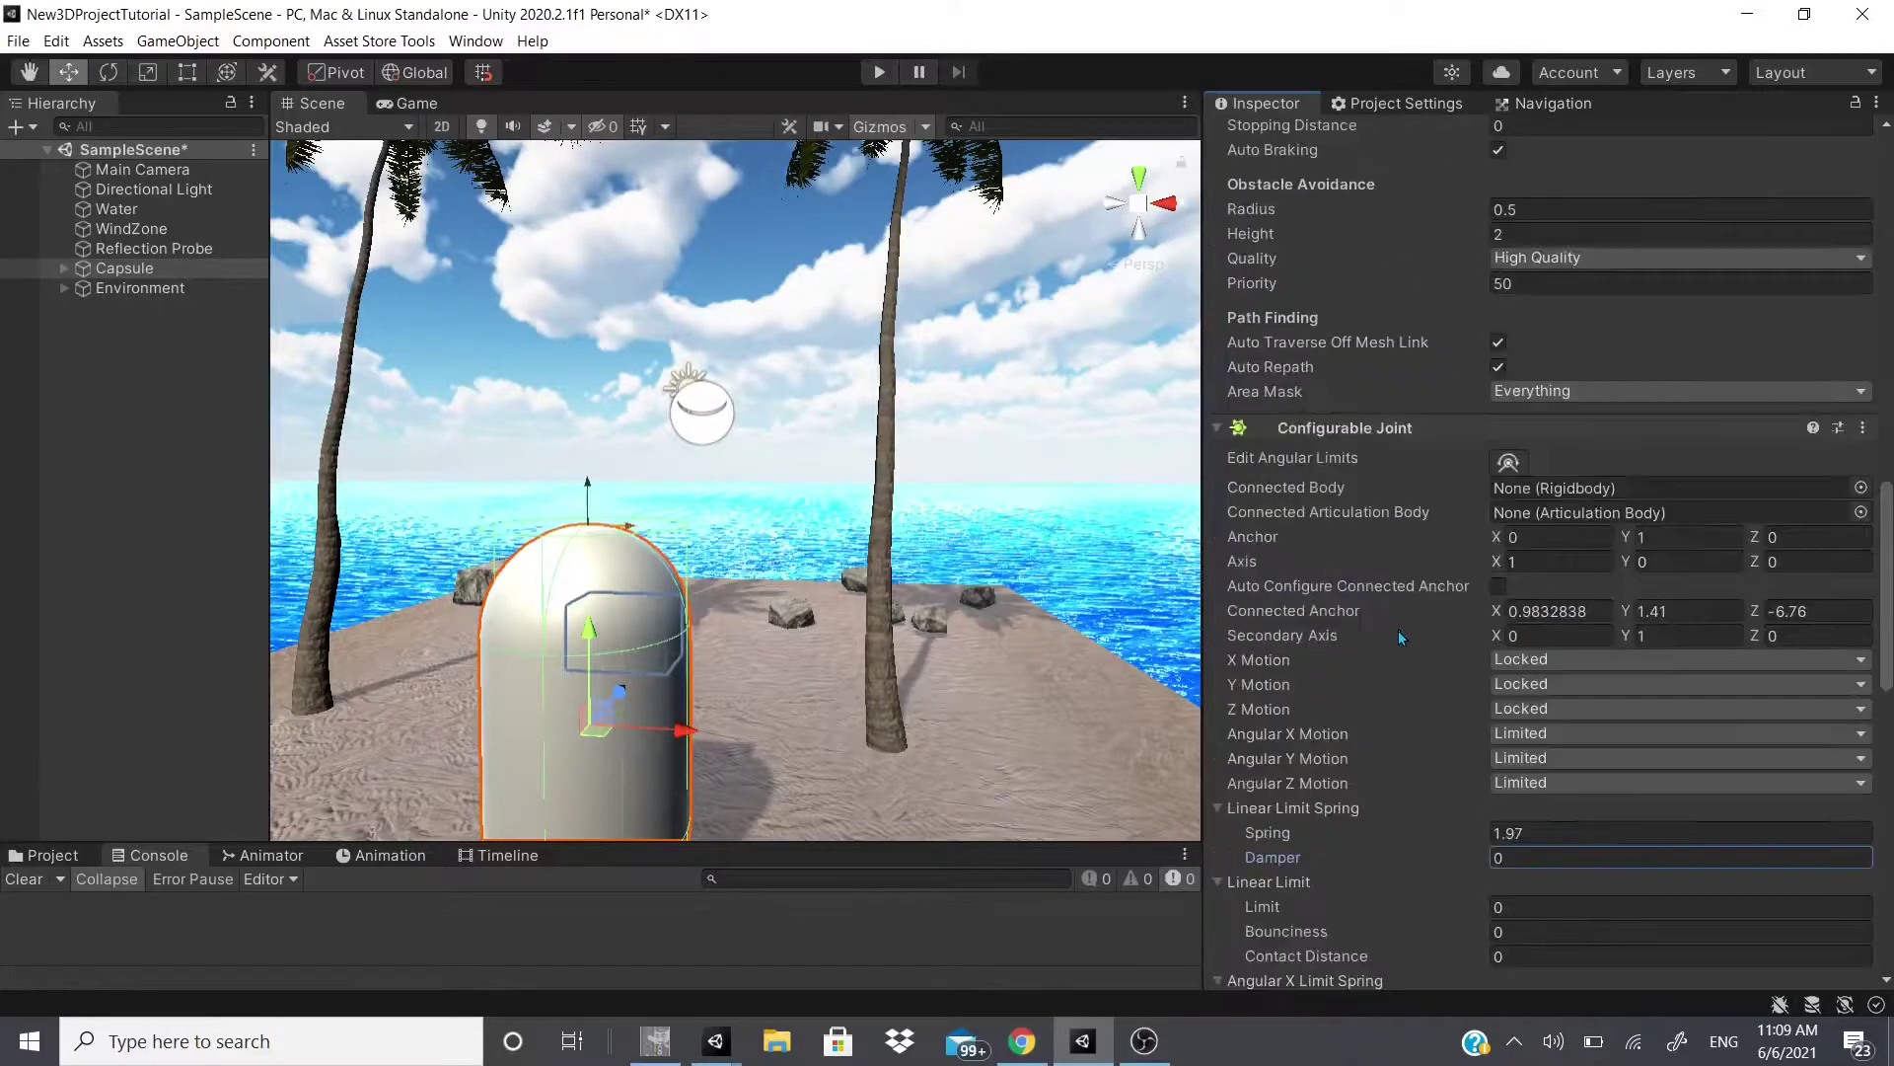
{"action": "scroll", "coordinate": [1516, 711], "scroll_direction": "down", "scroll_amount": 4}
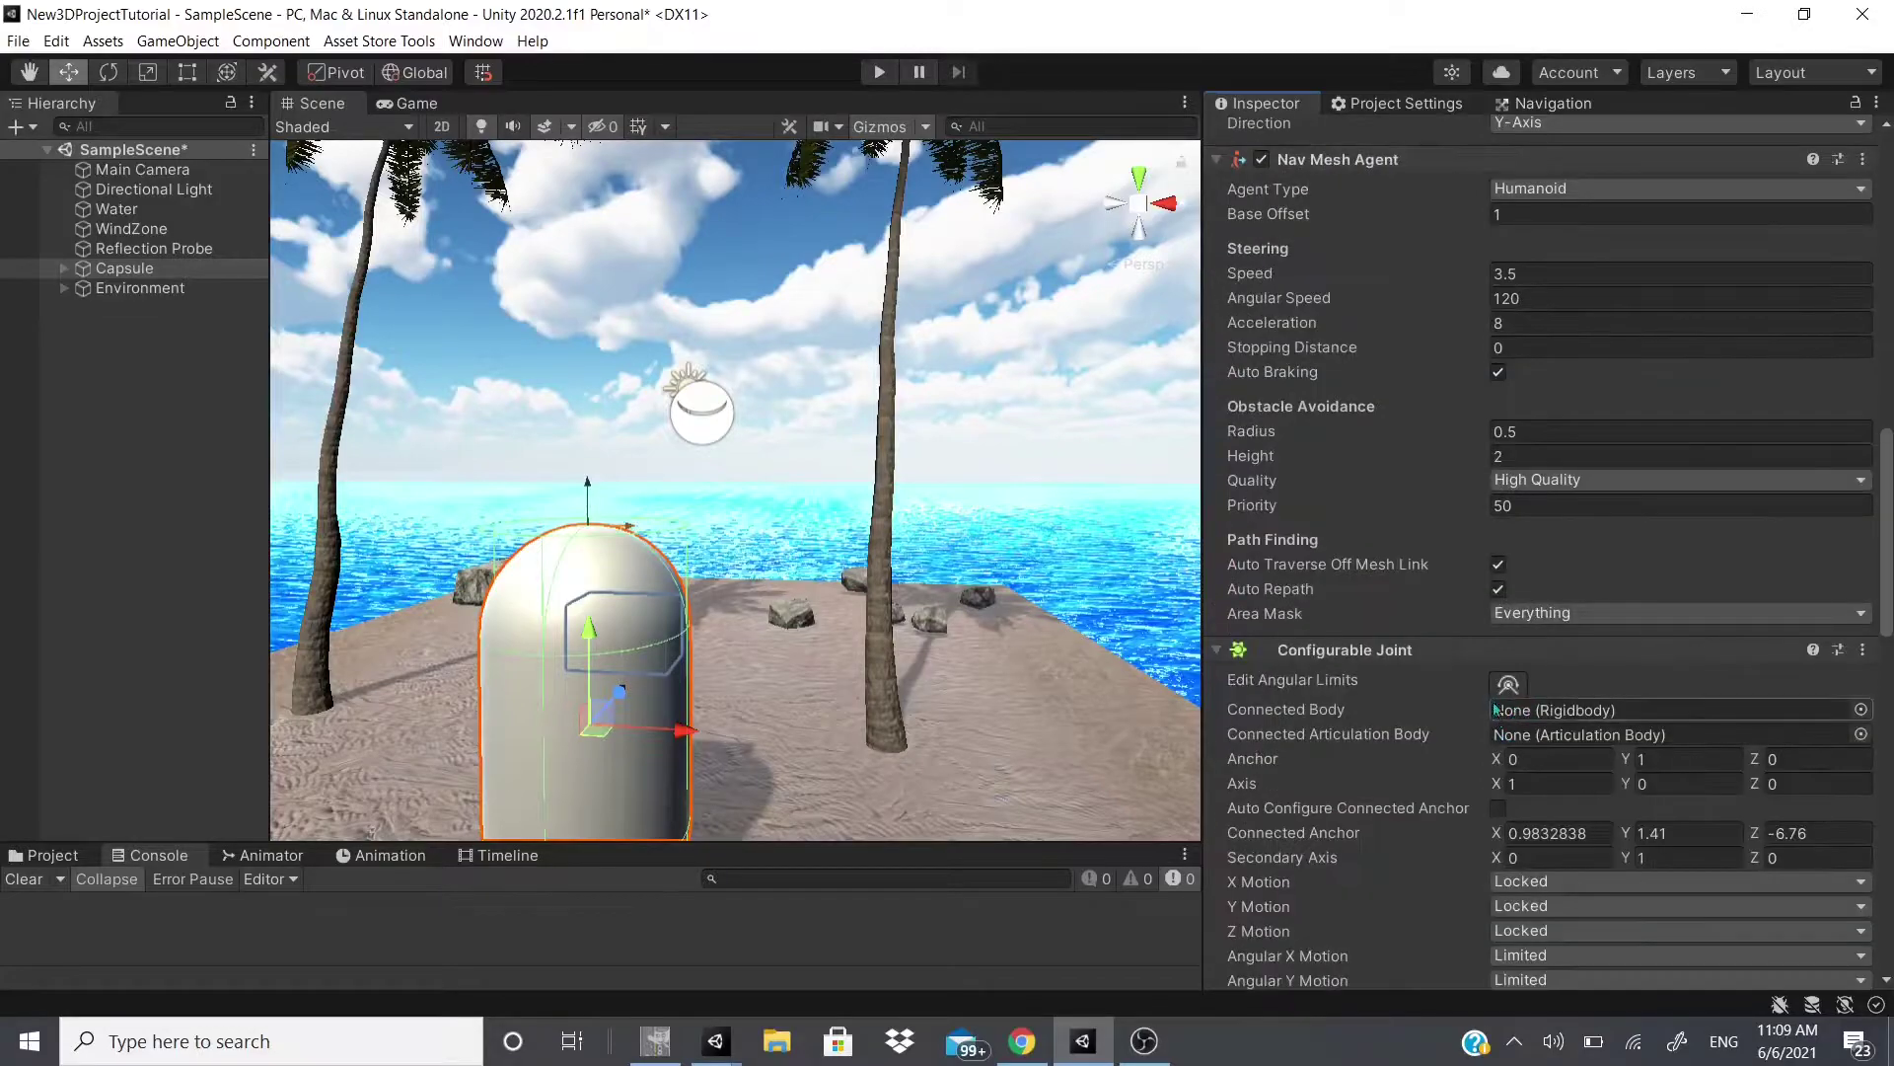
{"action": "left_click", "coordinate": [1508, 685]}
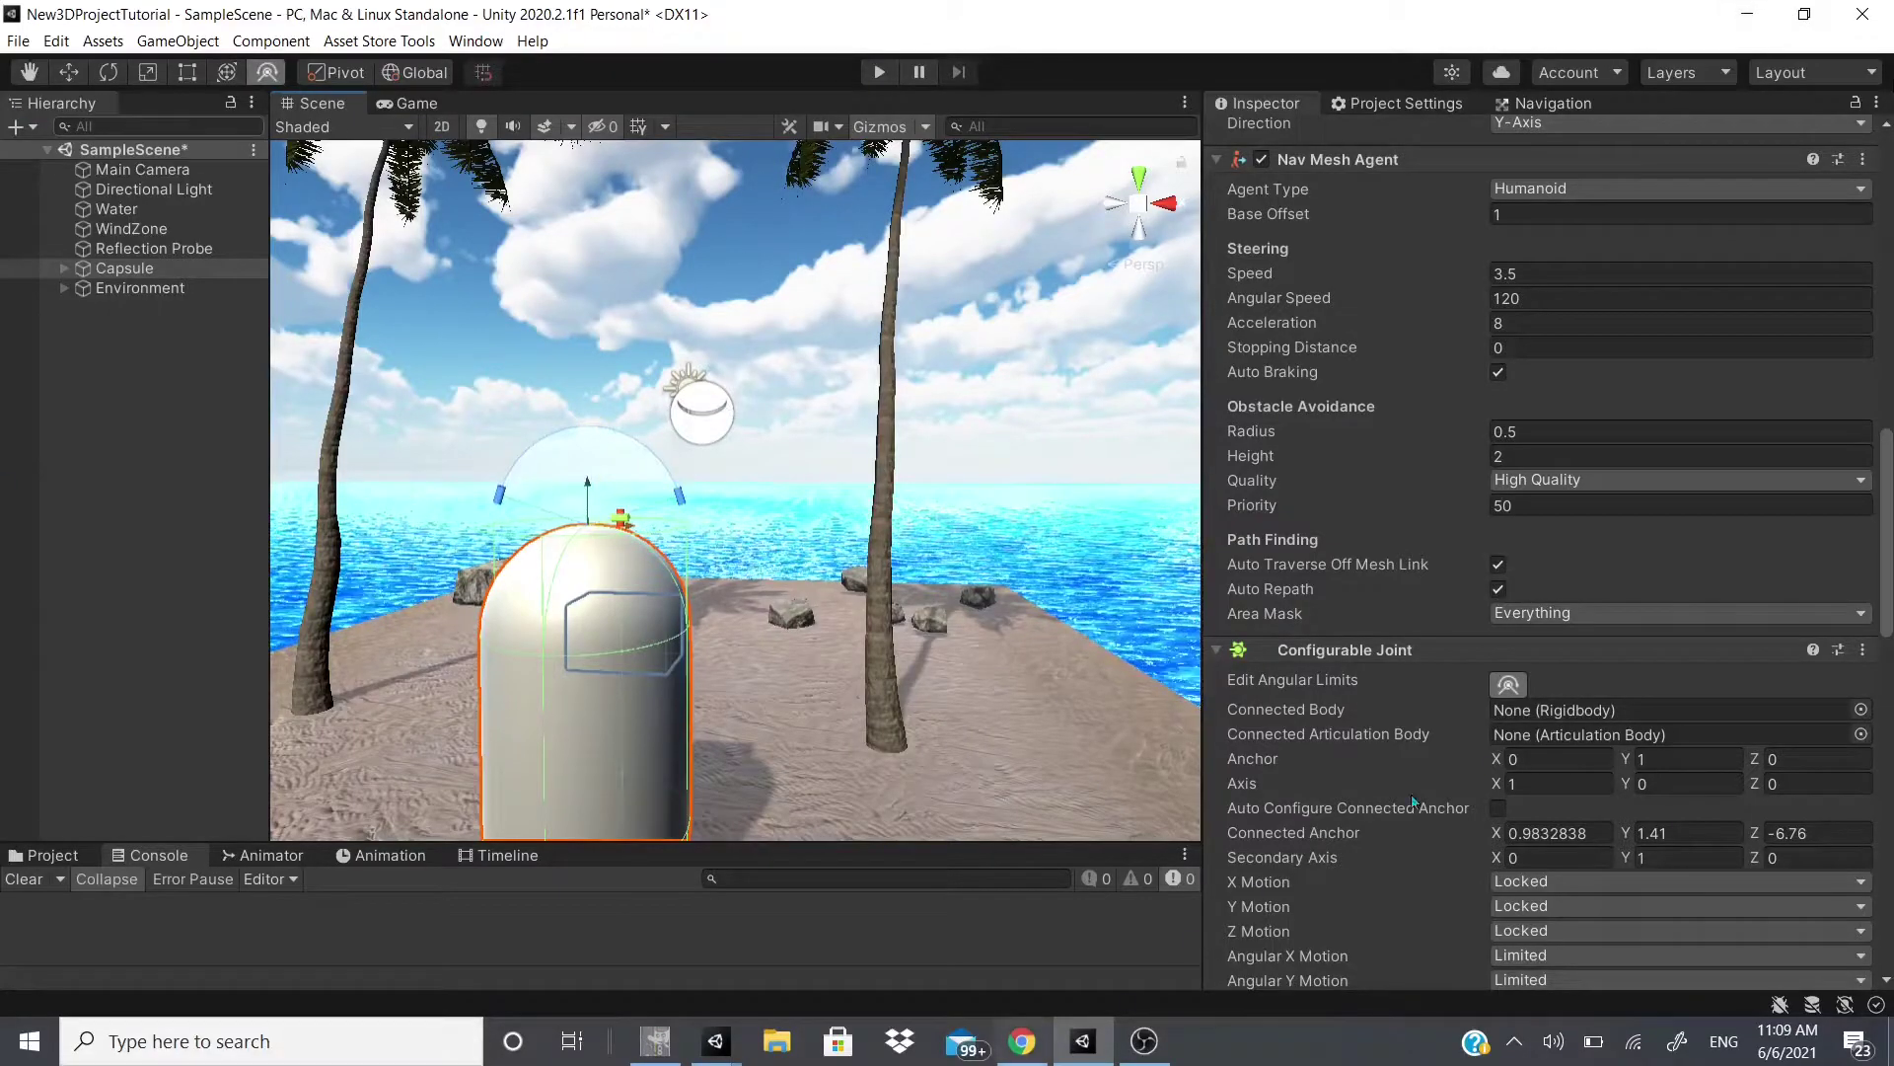
Step: Expand the Angular X Drive and Target Rotation foldouts
{"action": "scroll", "coordinate": [1490, 762], "scroll_direction": "down", "scroll_amount": 20}
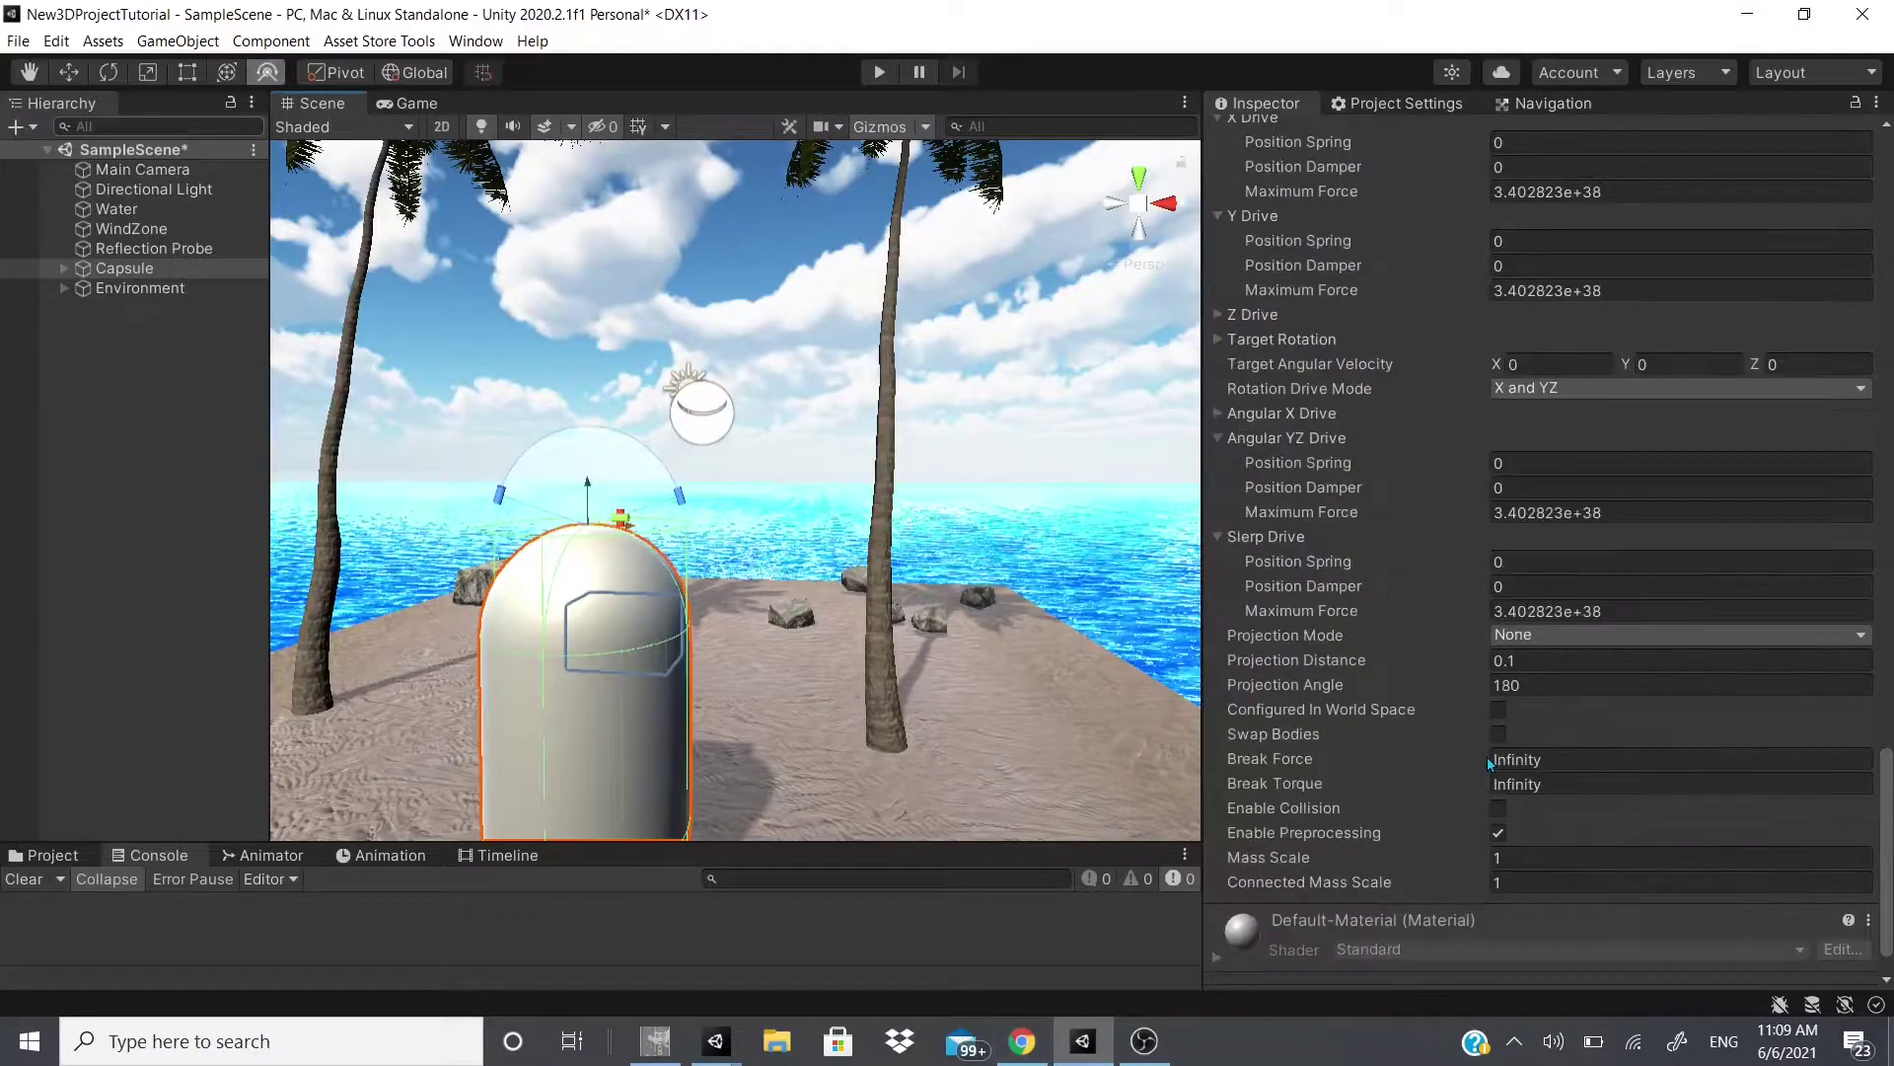
{"action": "left_click", "coordinate": [1217, 414]}
{"action": "left_click", "coordinate": [1220, 338]}
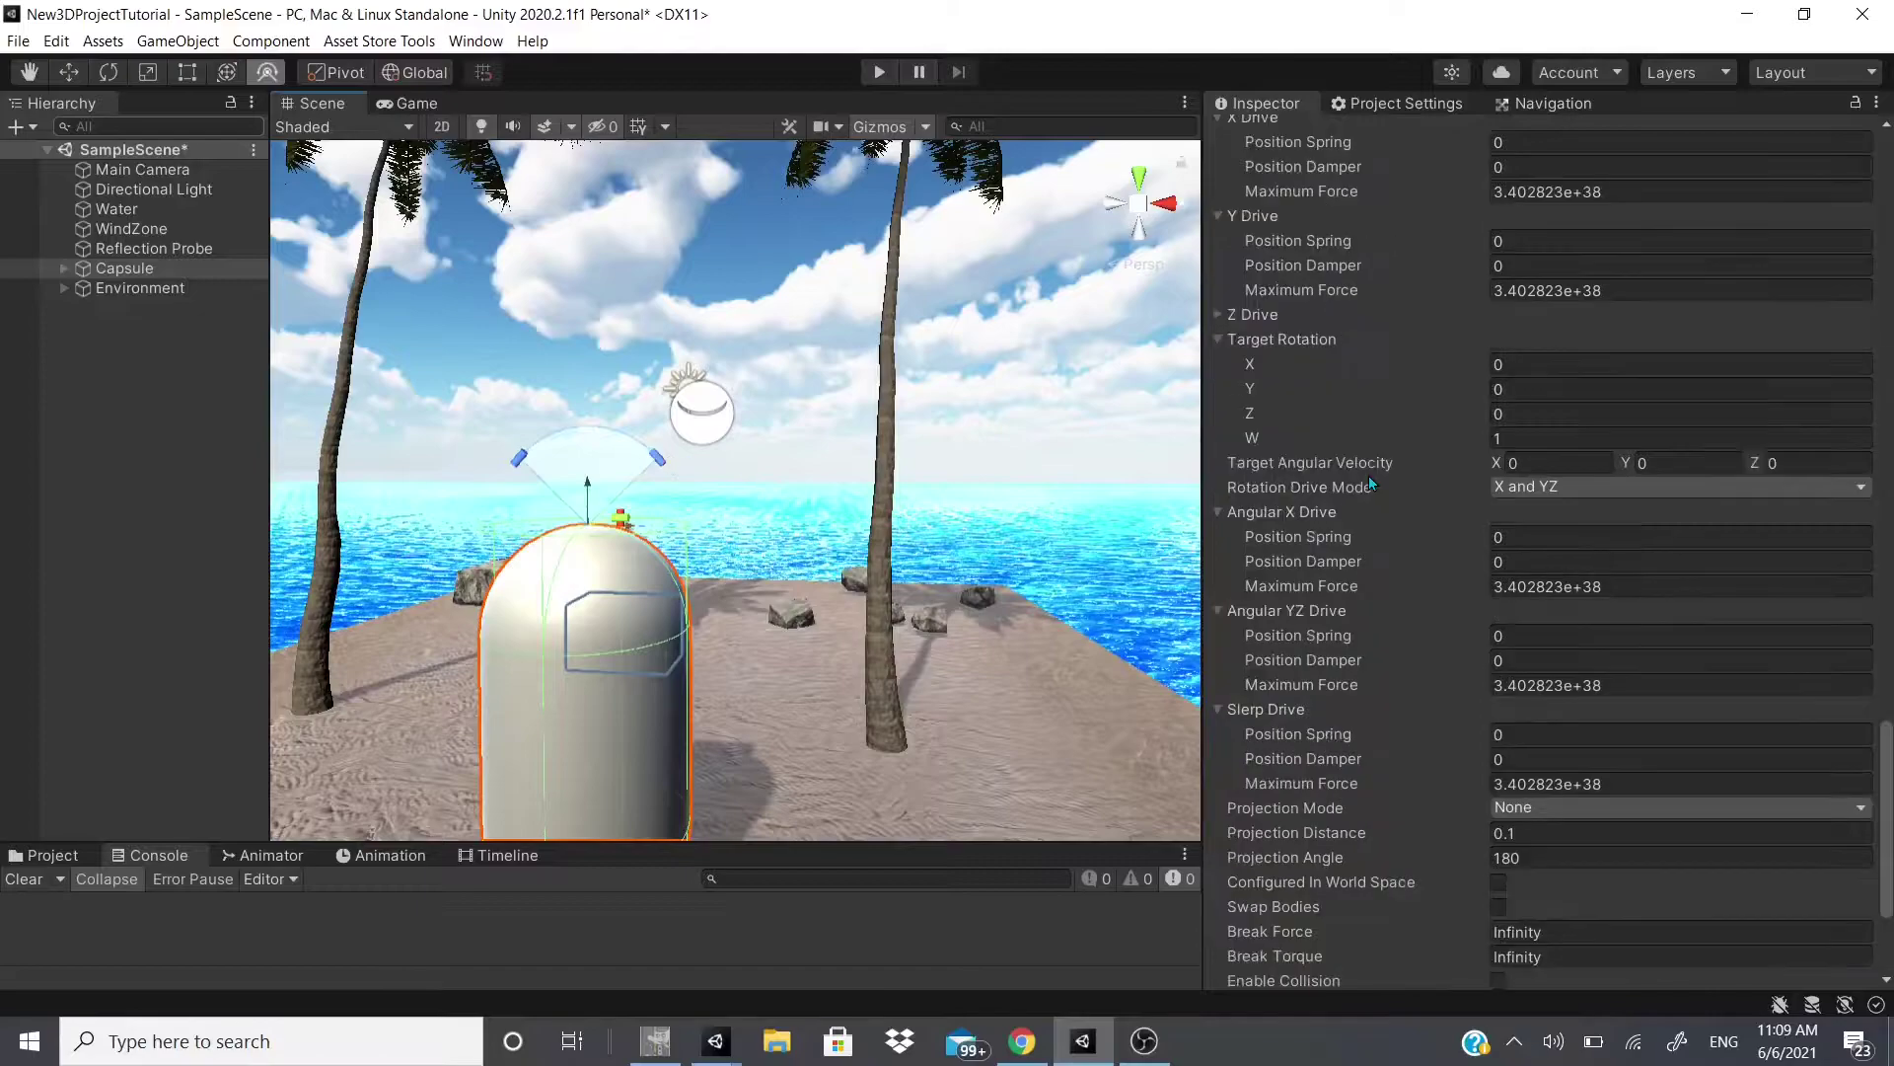
{"action": "scroll", "coordinate": [1352, 434], "scroll_direction": "up", "scroll_amount": 8}
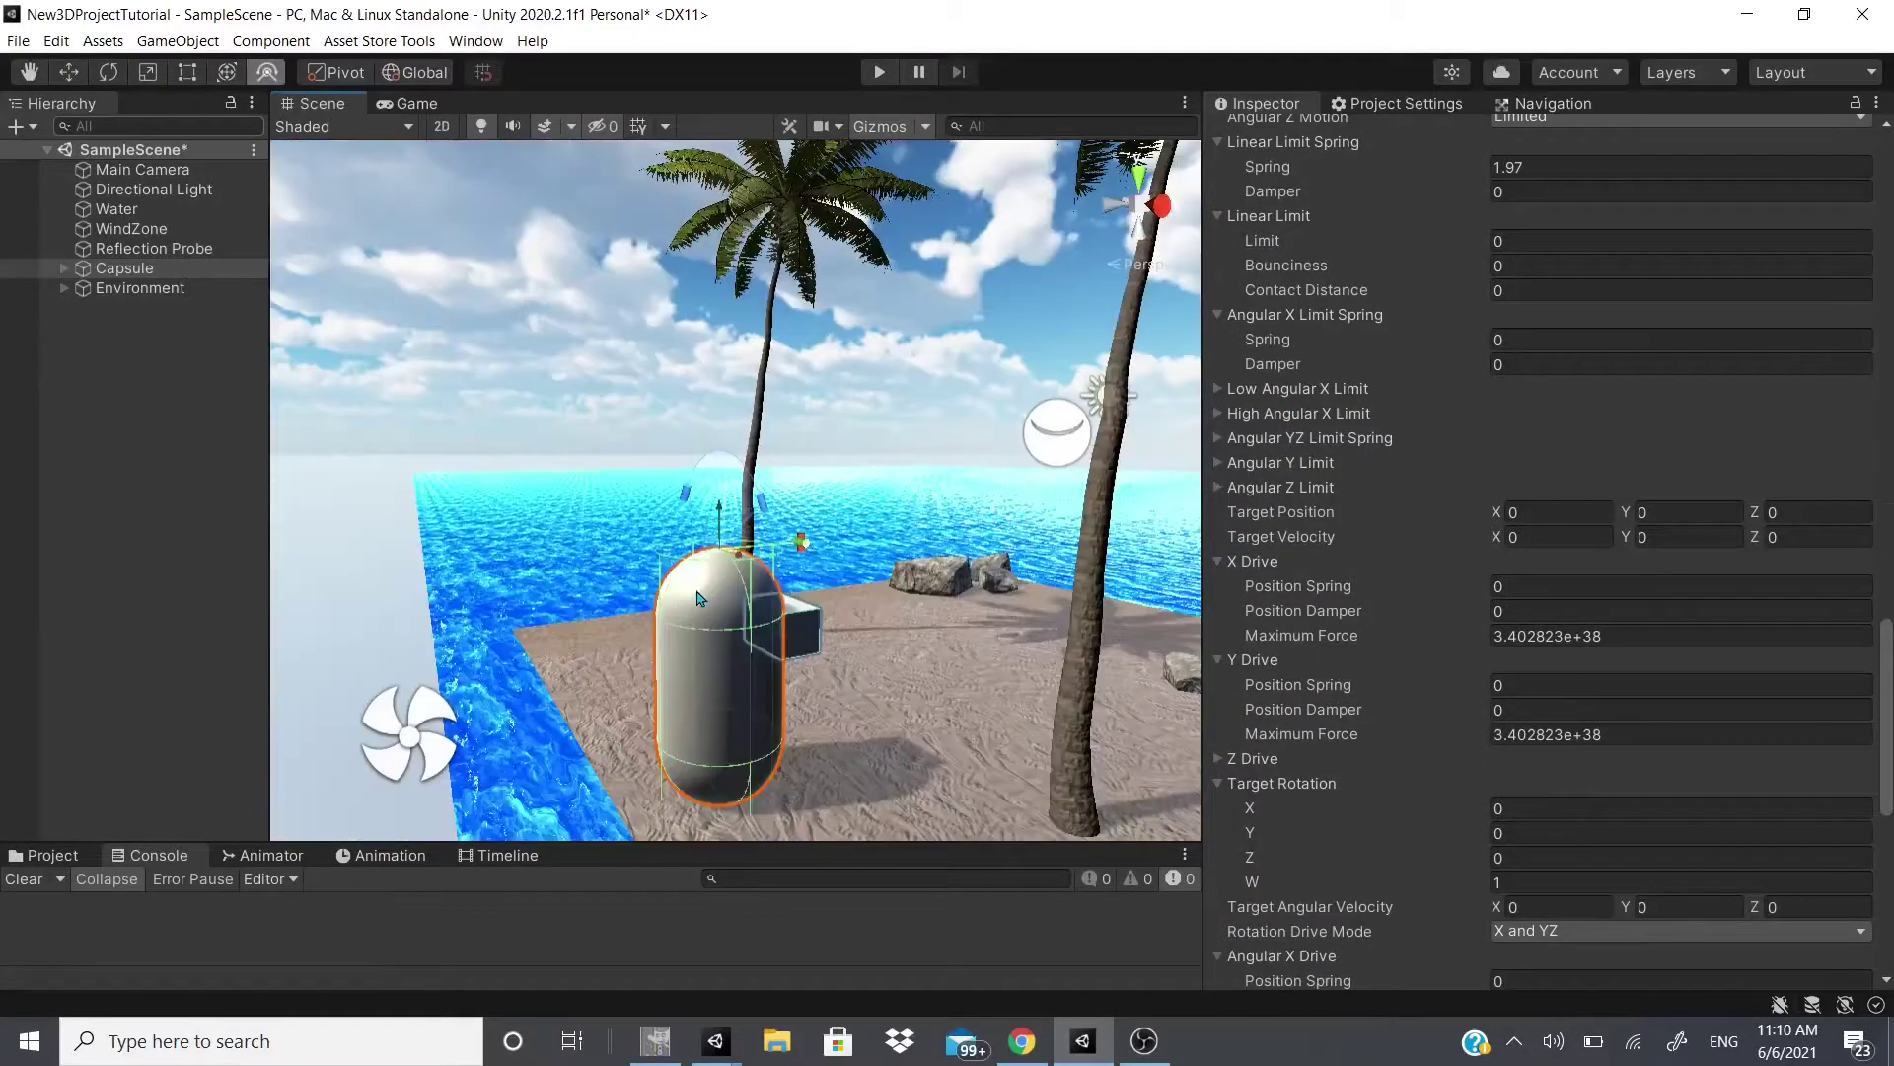
Step: Fly the scene camera close to the capsule and drag its angular limit arc
{"action": "right_click_drag", "start_coordinate": [697, 597], "coordinate": [557, 604]}
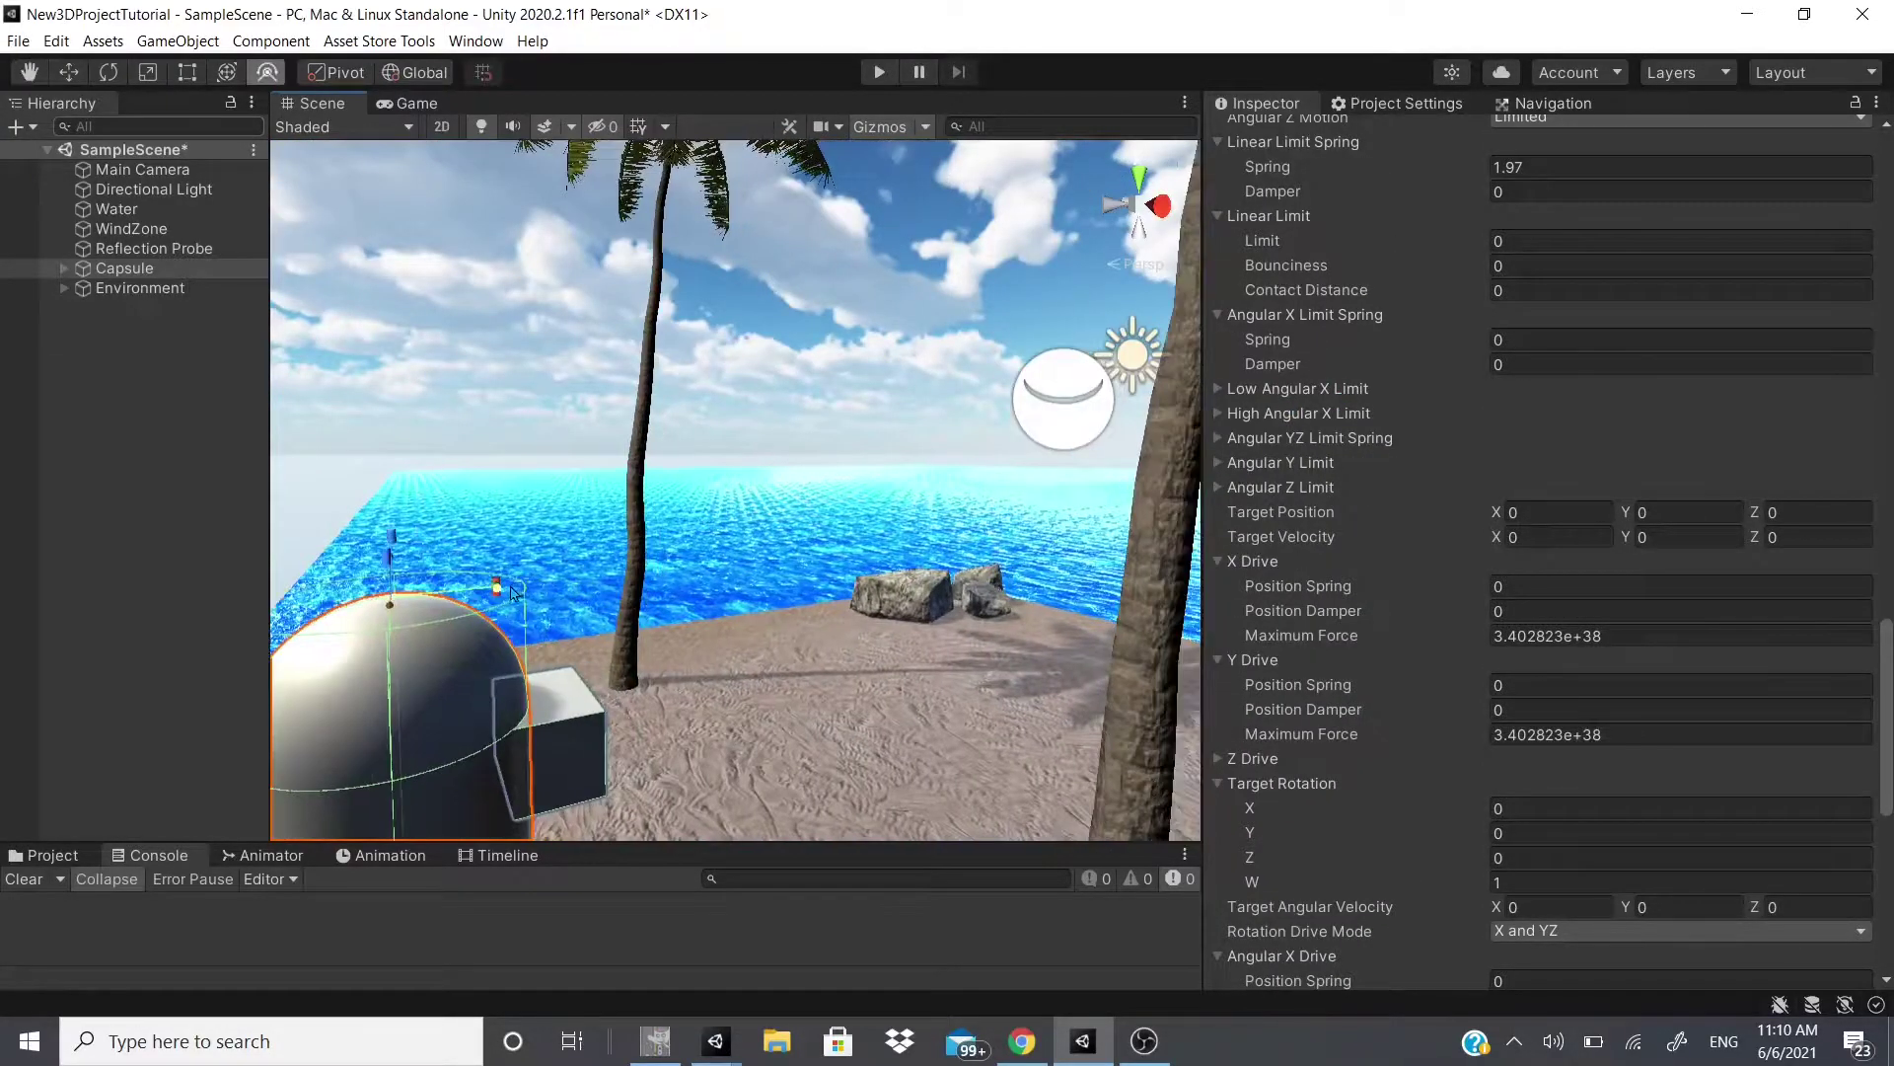
{"action": "mouse_move", "coordinate": [496, 588]}
{"action": "left_mouse_down"}
{"action": "mouse_move", "coordinate": [375, 508]}
{"action": "mouse_move", "coordinate": [385, 628]}
{"action": "left_mouse_up"}
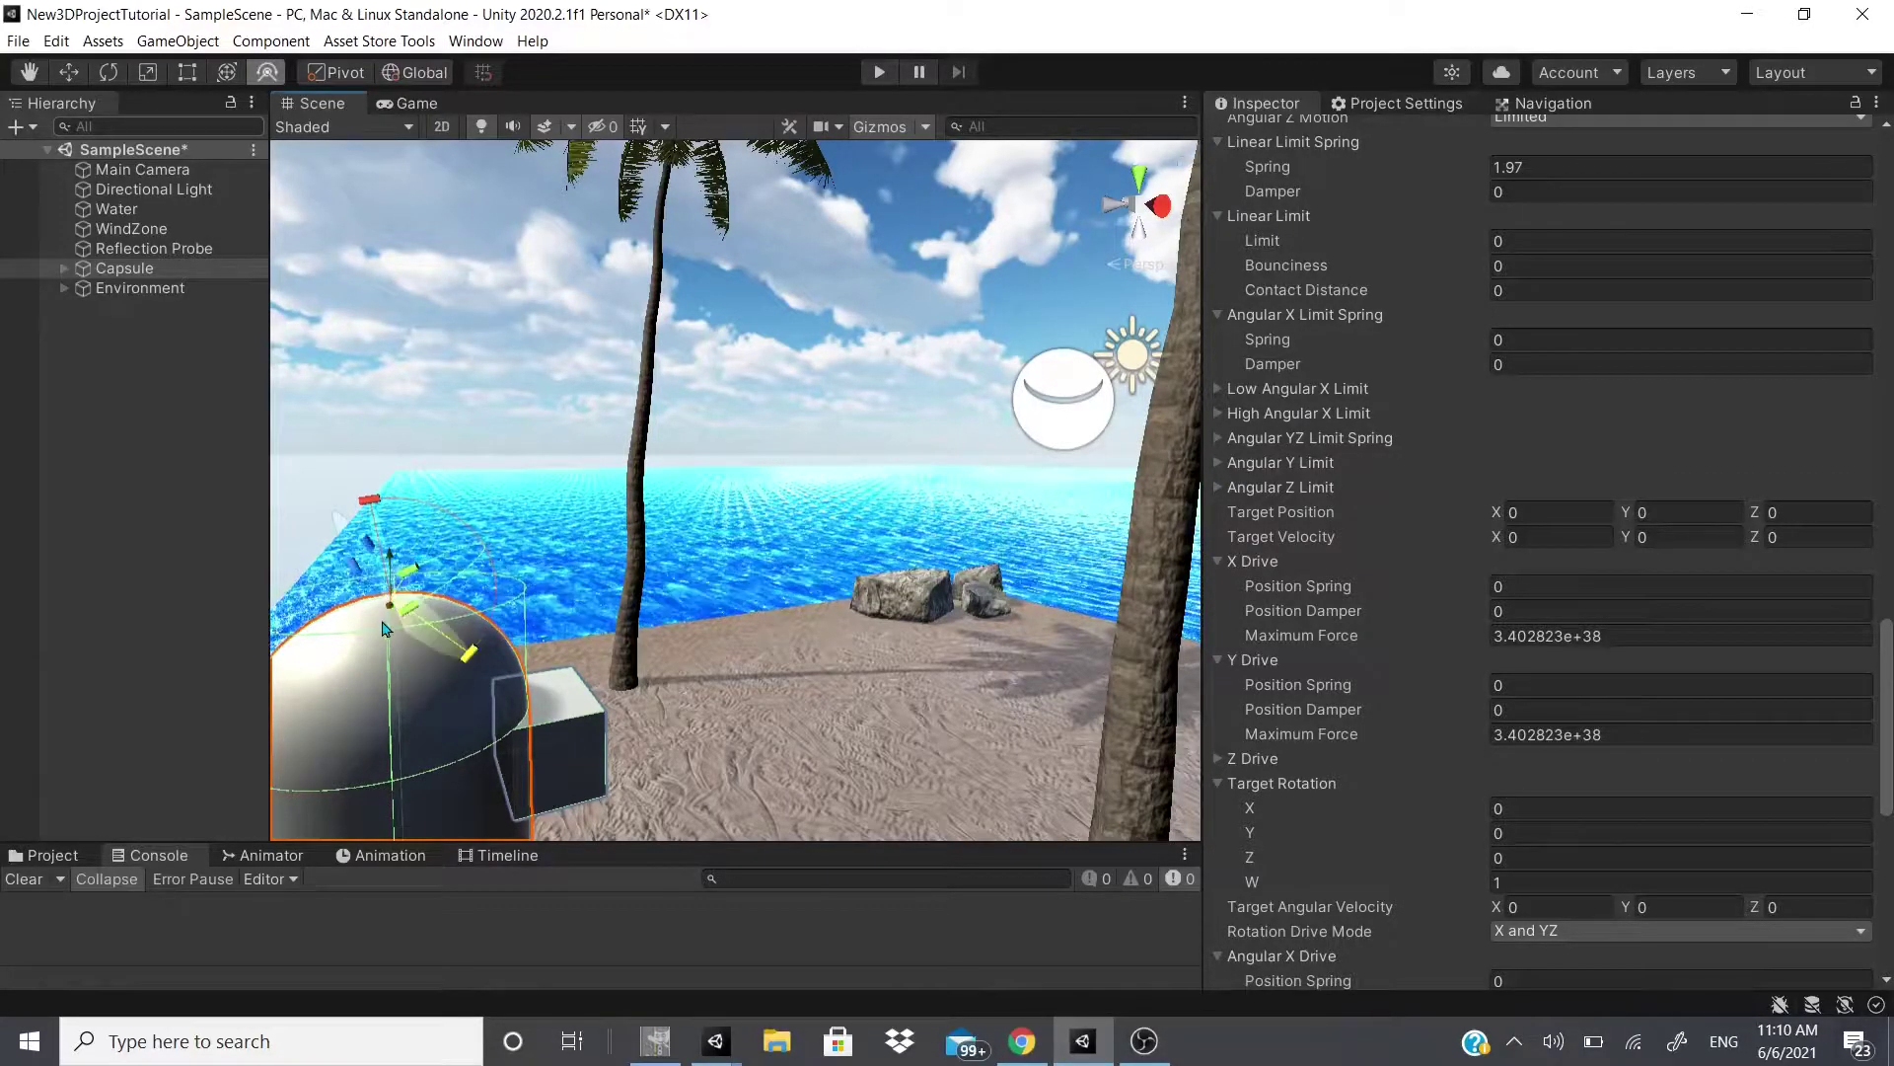
{"action": "scroll", "coordinate": [385, 629], "scroll_direction": "down", "scroll_amount": 3}
{"action": "scroll", "coordinate": [1504, 877], "scroll_direction": "down", "scroll_amount": 10}
{"action": "scroll", "coordinate": [1579, 611], "scroll_direction": "up", "scroll_amount": 5}
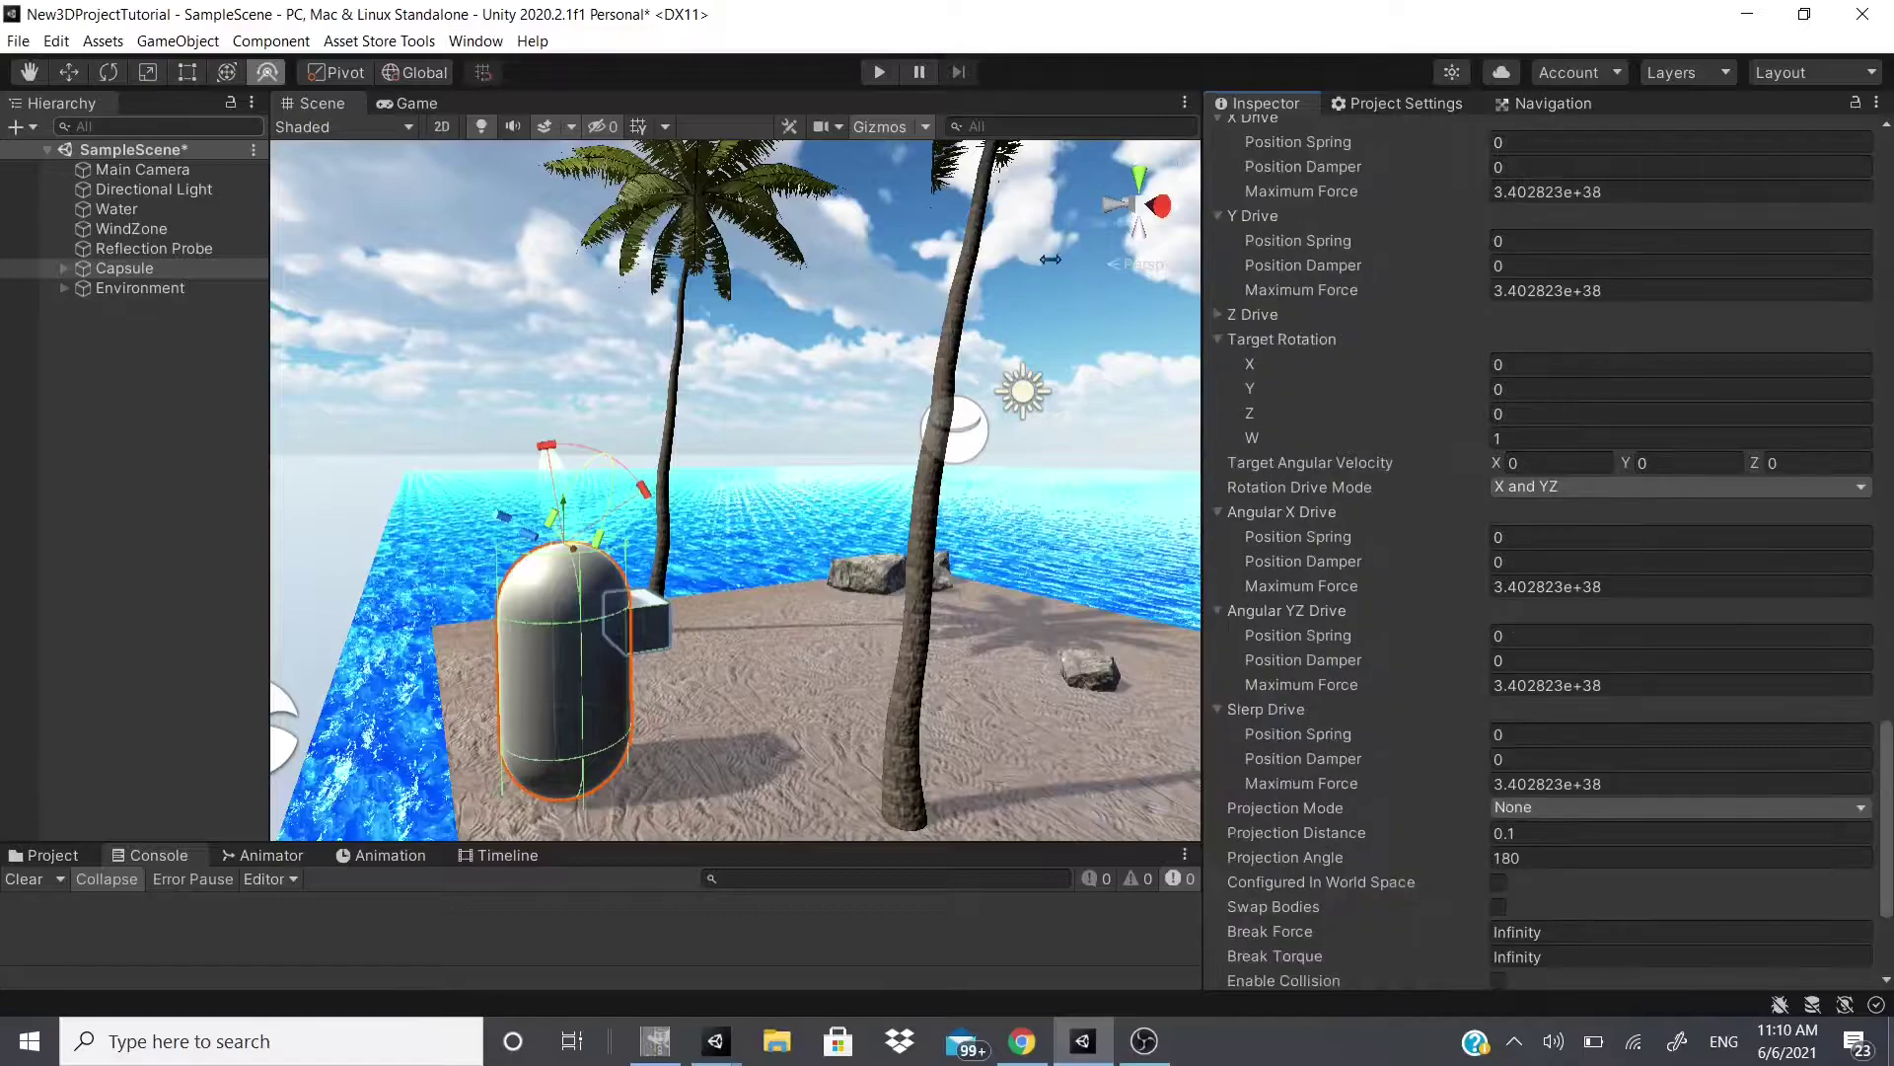
{"action": "scroll", "coordinate": [1421, 370], "scroll_direction": "up", "scroll_amount": 5}
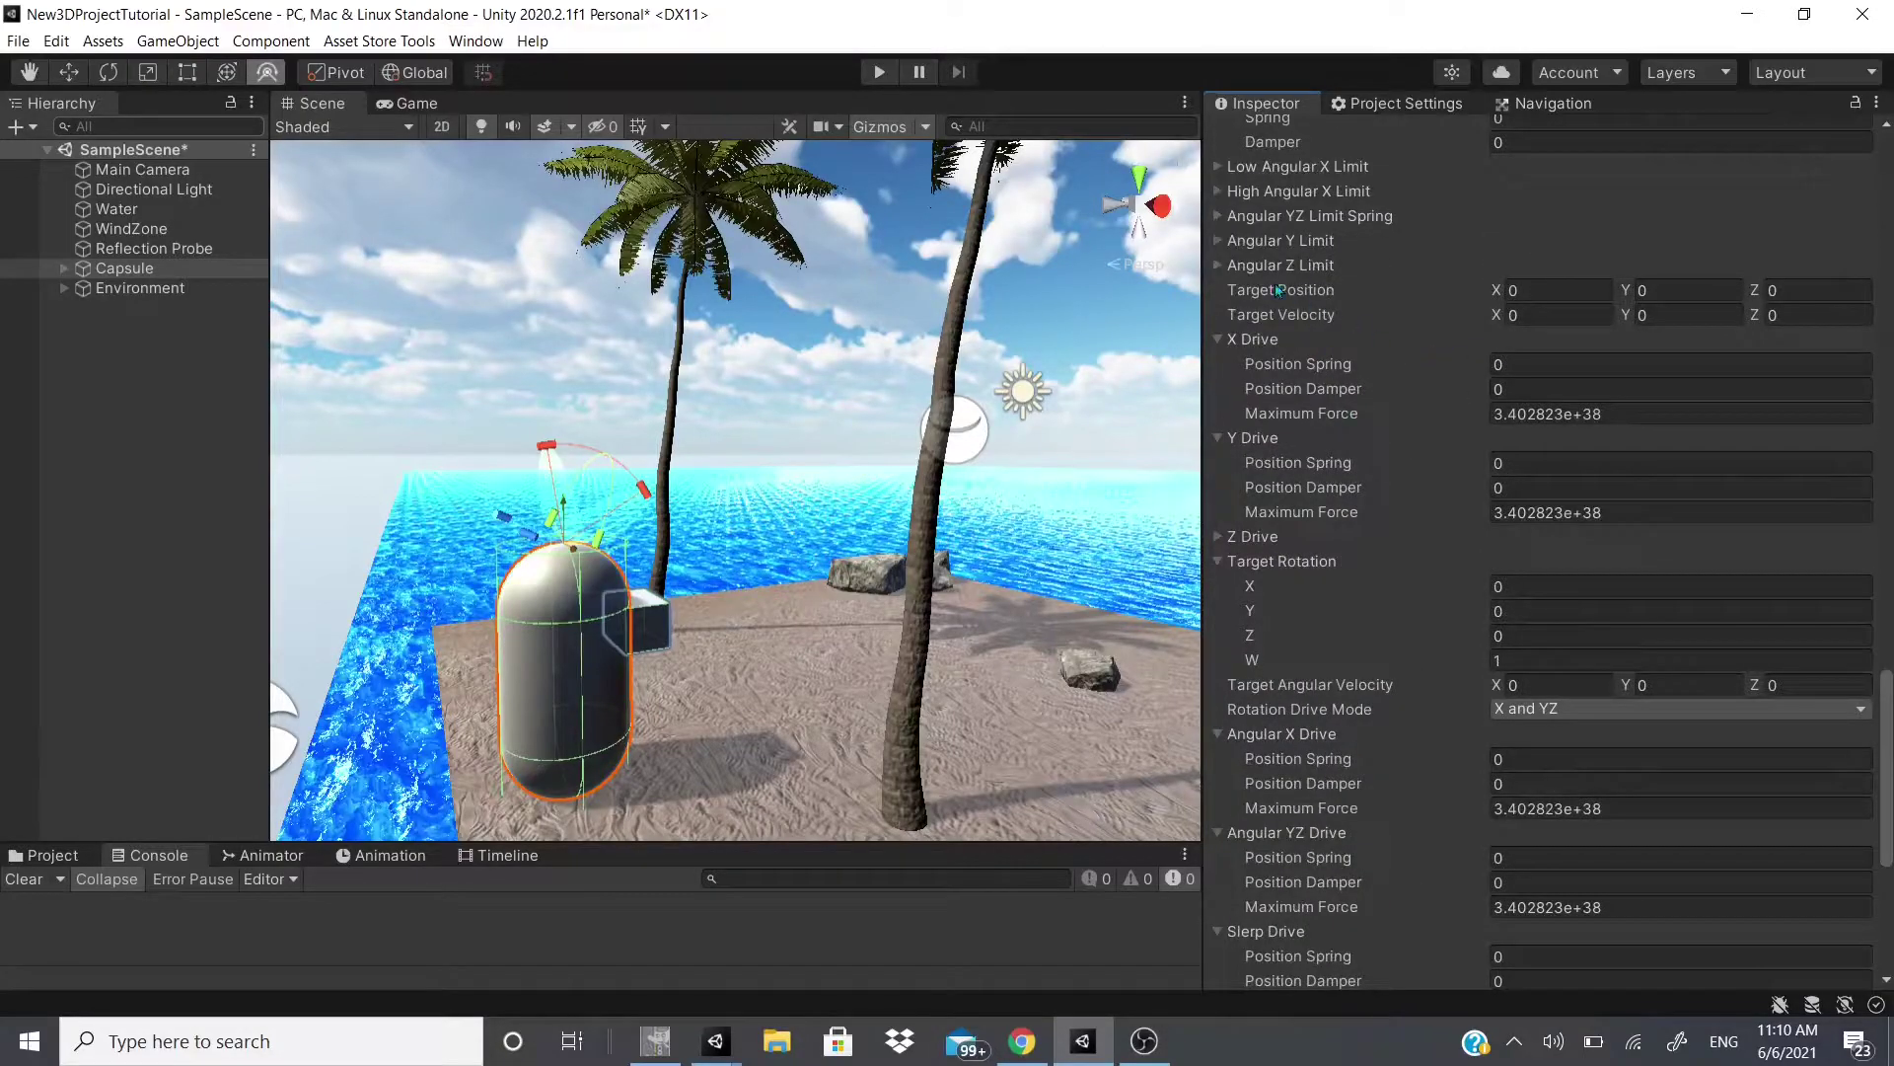
{"action": "scroll", "coordinate": [1279, 296], "scroll_direction": "up", "scroll_amount": 20}
{"action": "scroll", "coordinate": [1240, 740], "scroll_direction": "down", "scroll_amount": 10}
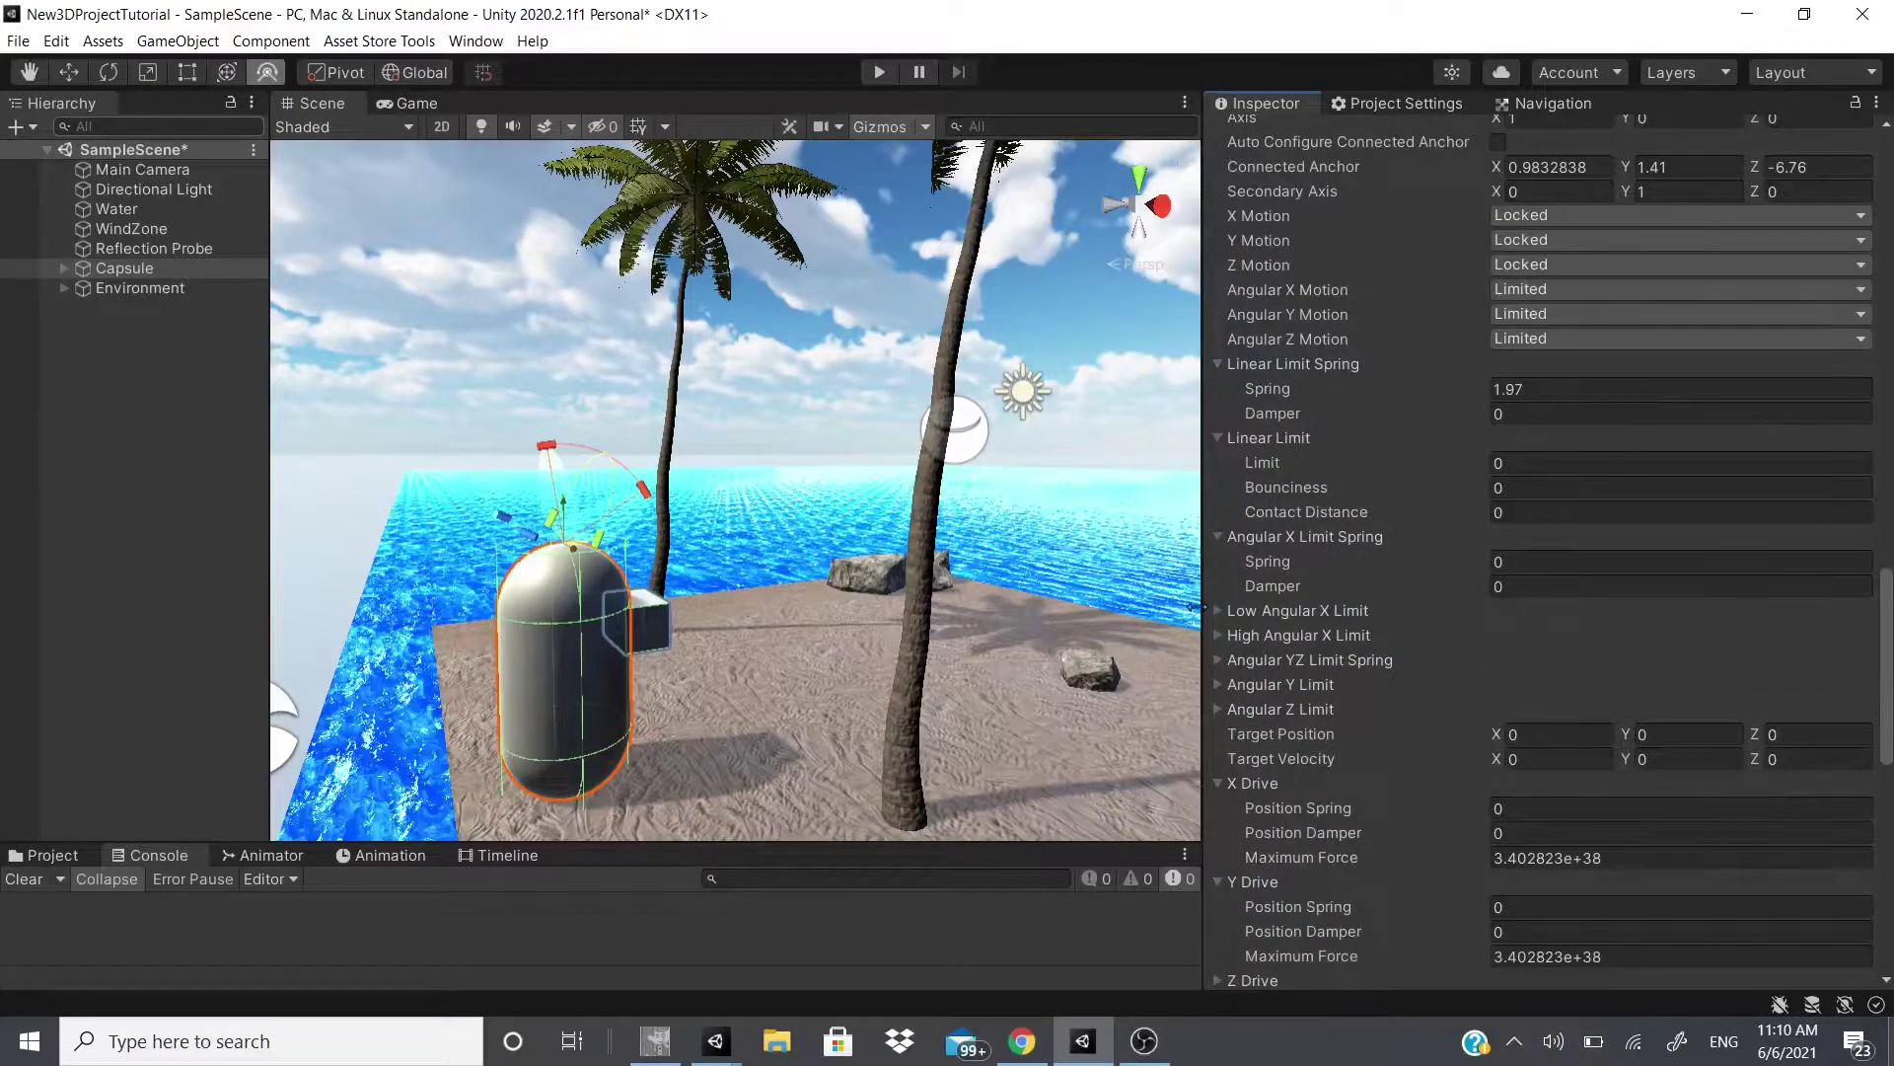
Step: Expand and raise the Low Angular X Limit (to 98.83688) and High Angular X Limit
{"action": "left_click", "coordinate": [1218, 611]}
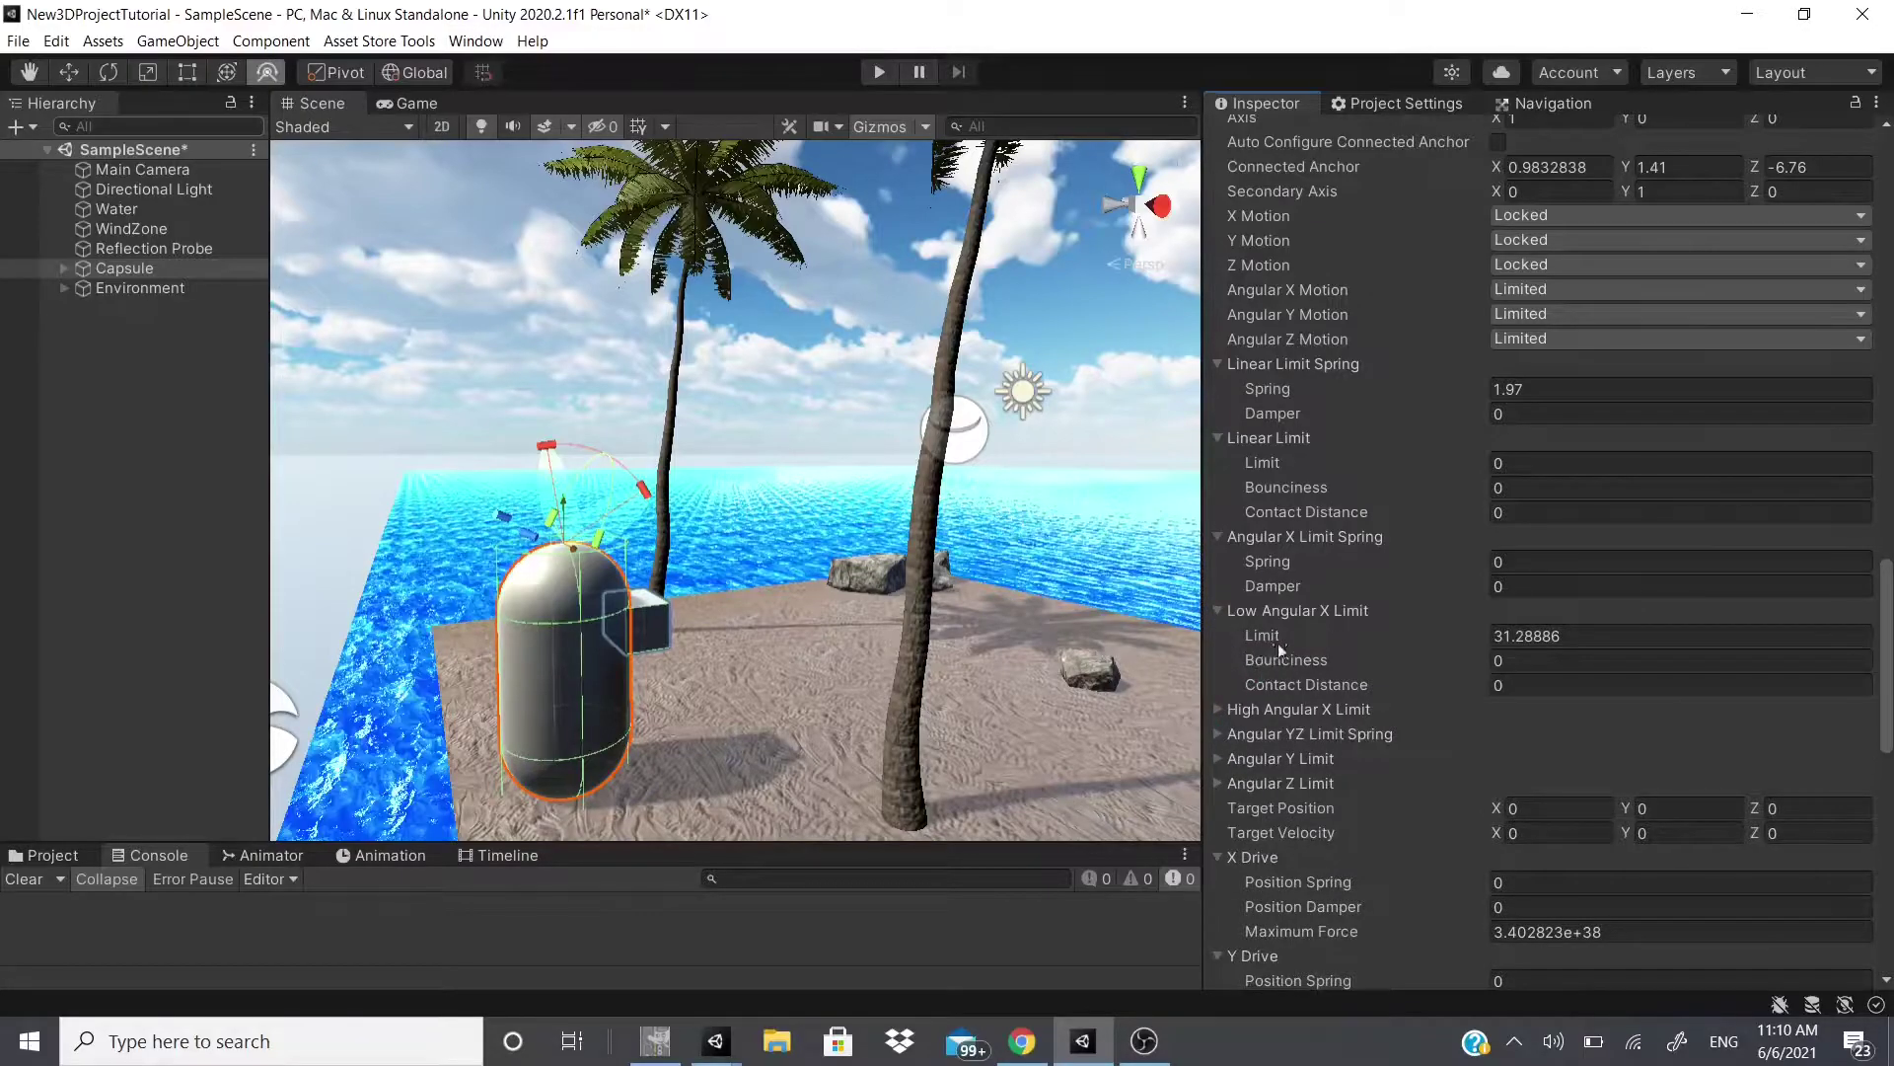
{"action": "left_click_drag", "start_coordinate": [1279, 640], "coordinate": [1364, 643]}
{"action": "left_click_drag", "start_coordinate": [934, 747], "coordinate": [698, 706]}
{"action": "left_click", "coordinate": [1221, 710]}
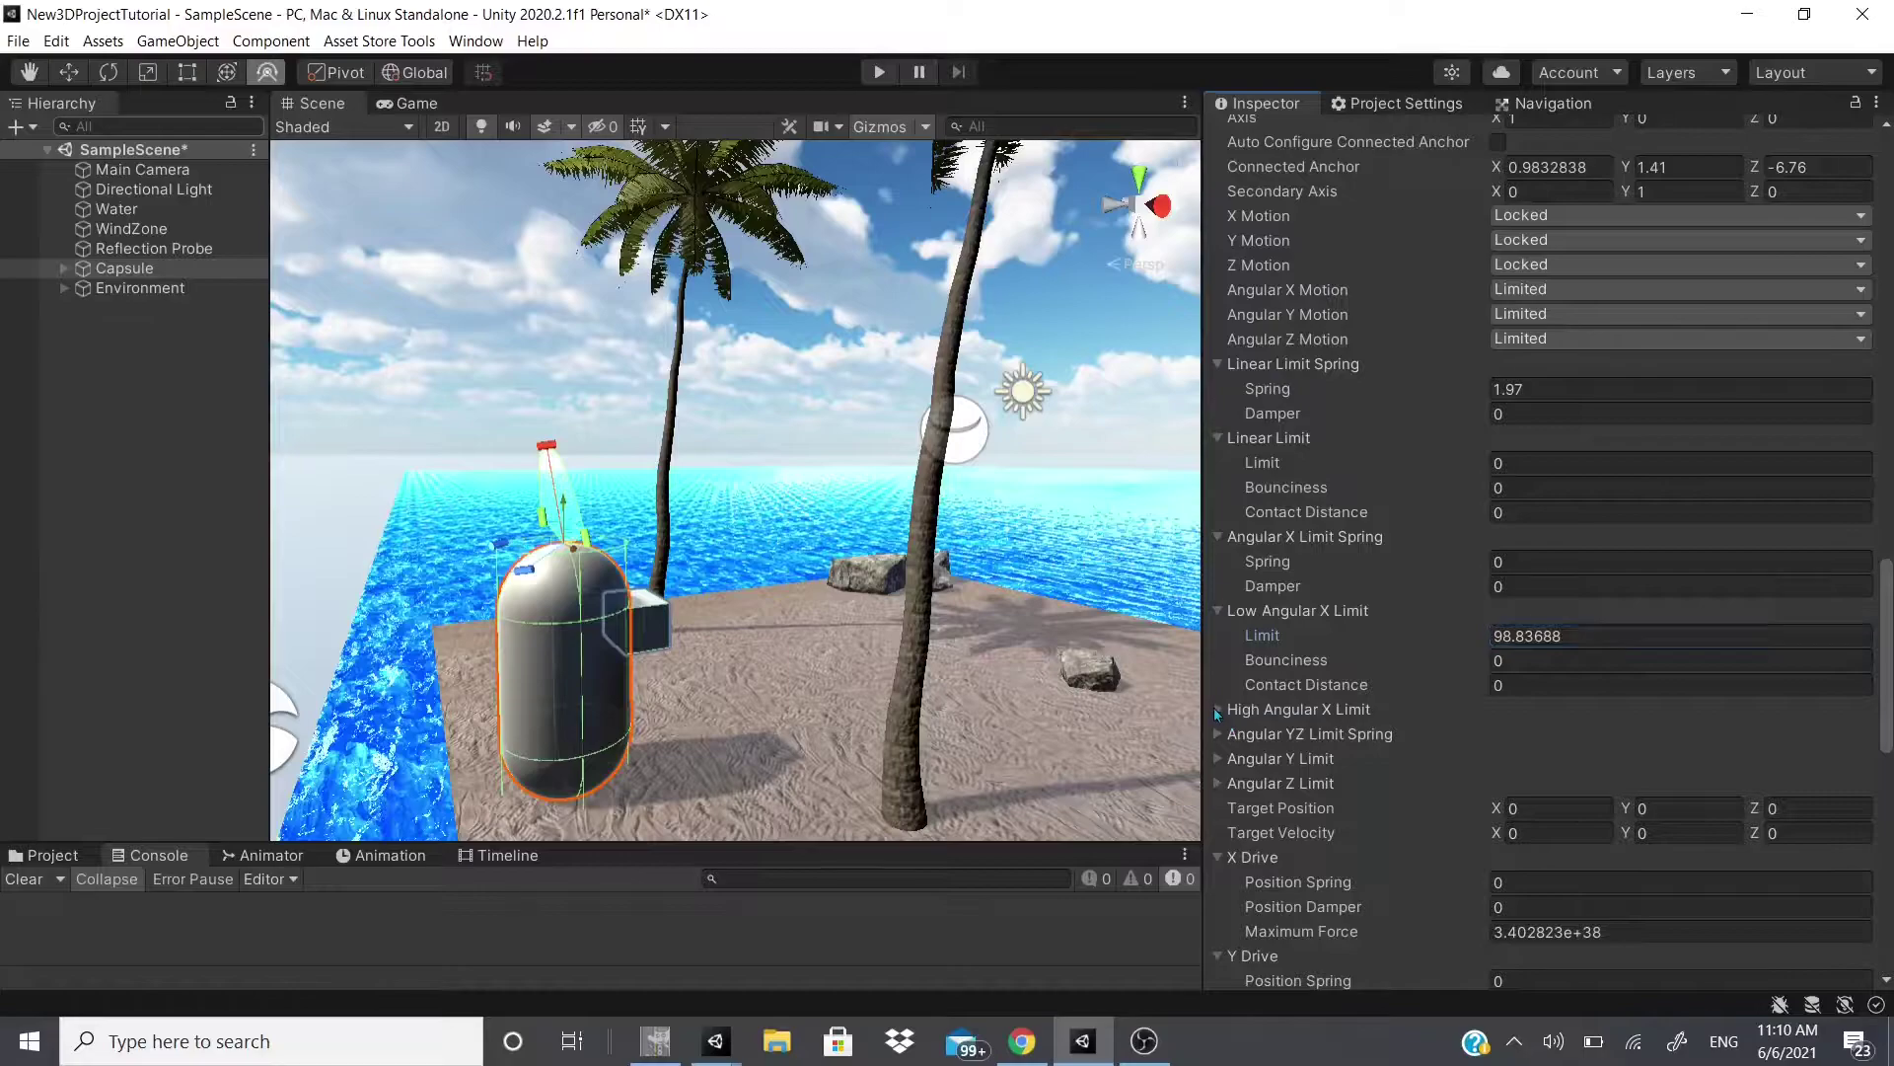
{"action": "left_click_drag", "start_coordinate": [1259, 740], "coordinate": [1381, 857]}
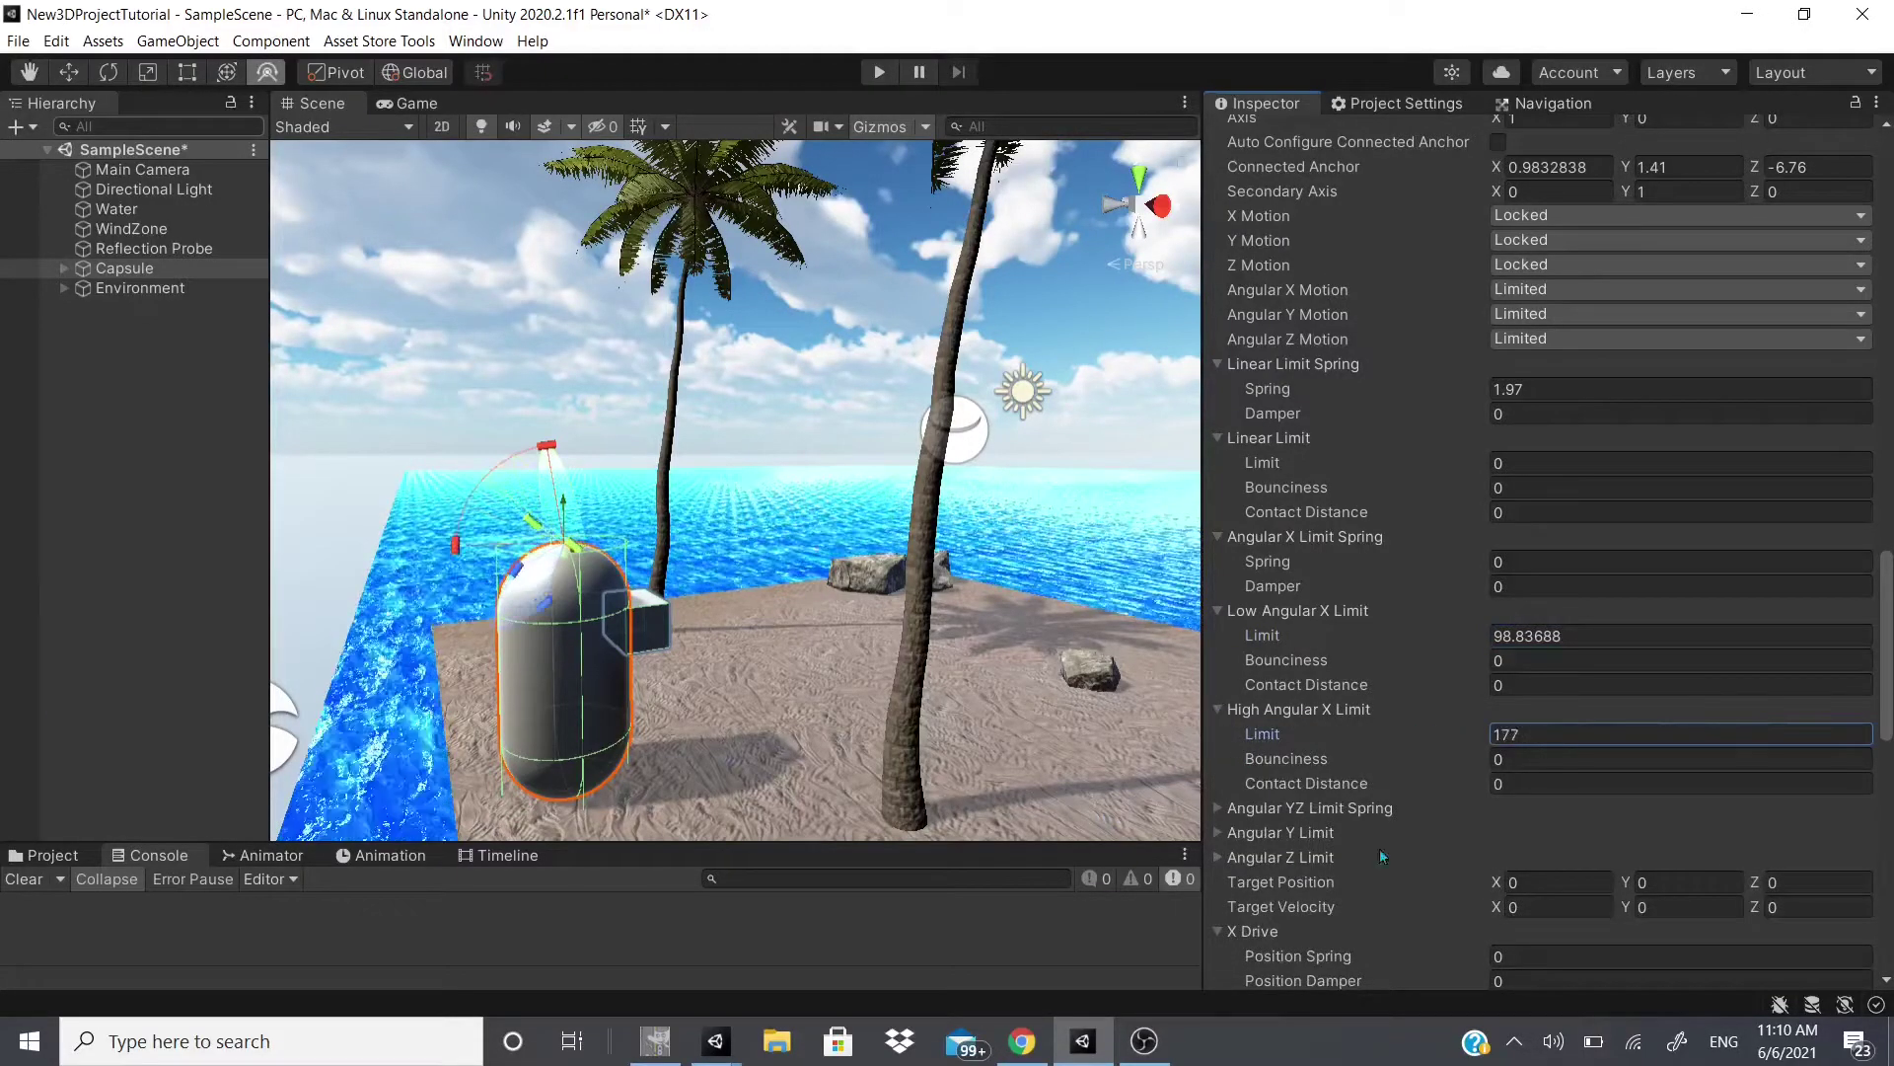
Step: Expand the Angular YZ Limit Spring, Angular Y/Z Limits, and lower Low Angular X Limit
{"action": "left_click", "coordinate": [1219, 809]}
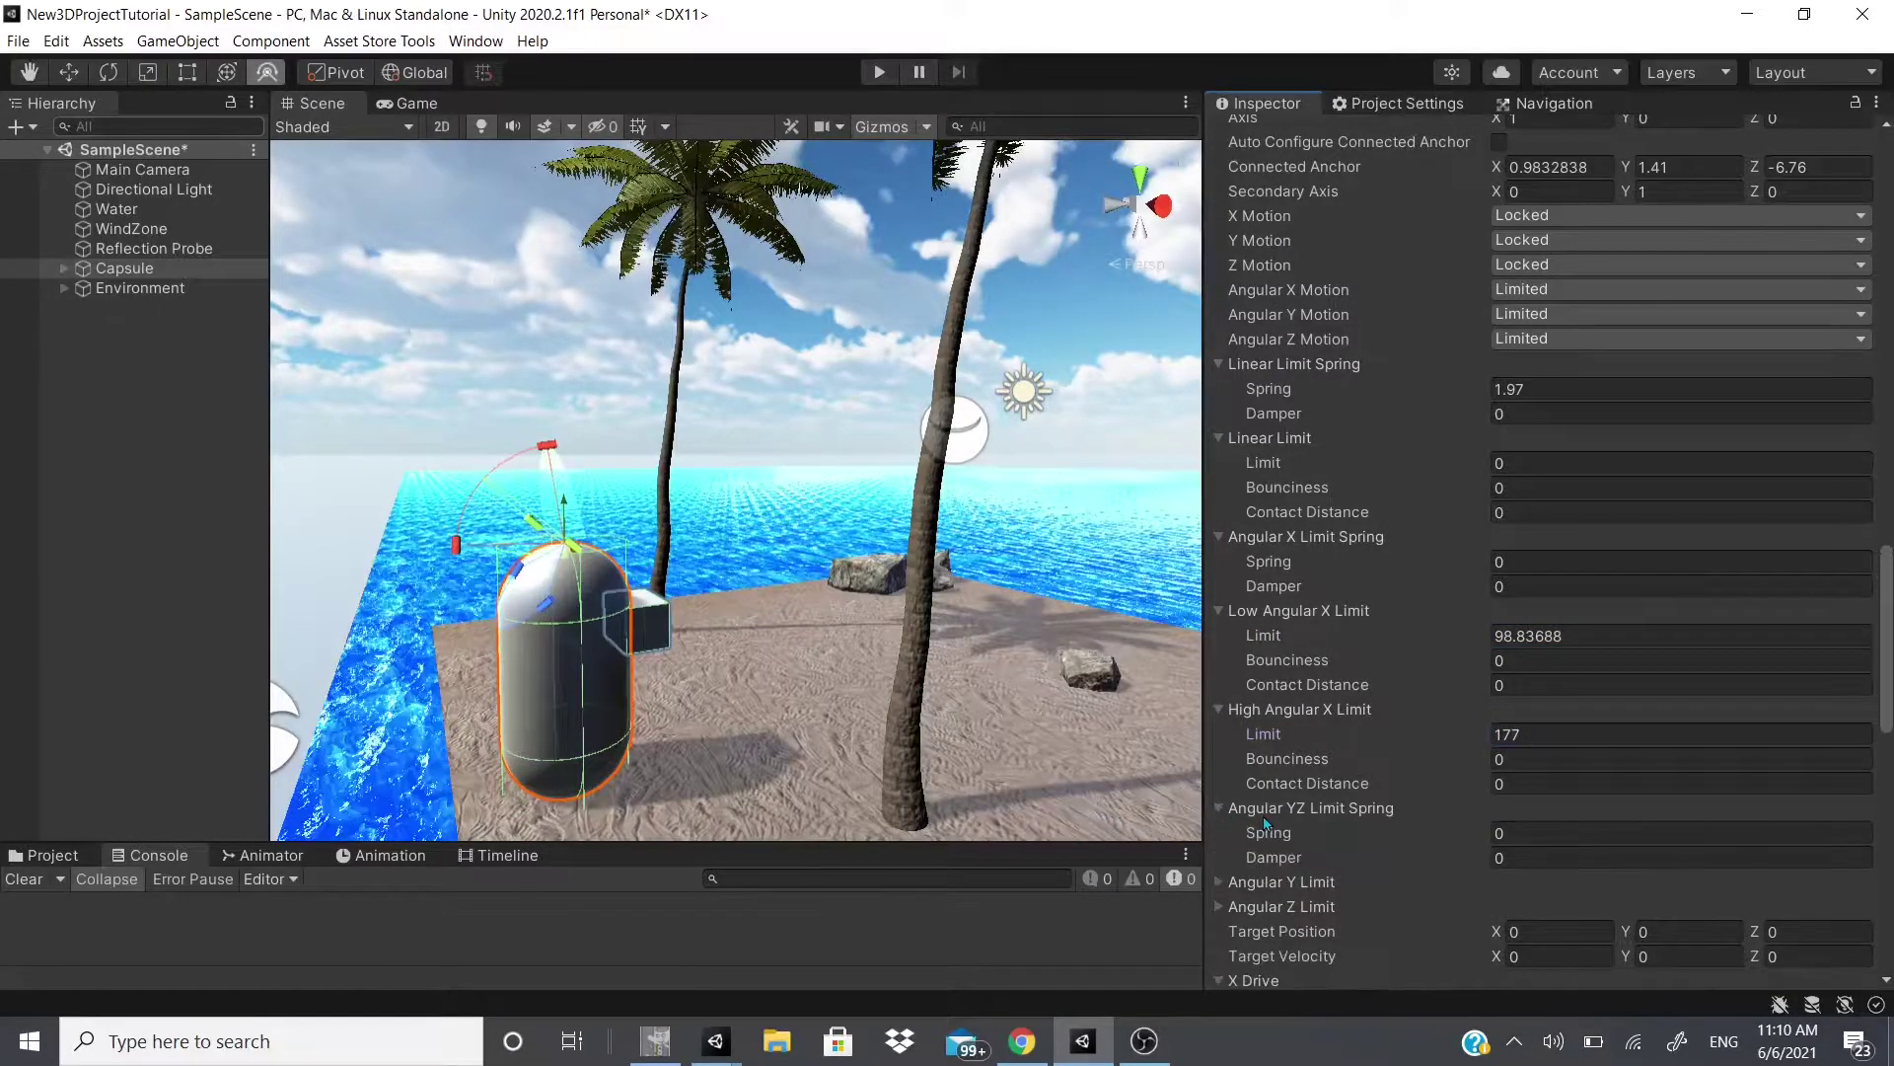
{"action": "scroll", "coordinate": [1234, 759], "scroll_direction": "down", "scroll_amount": 4}
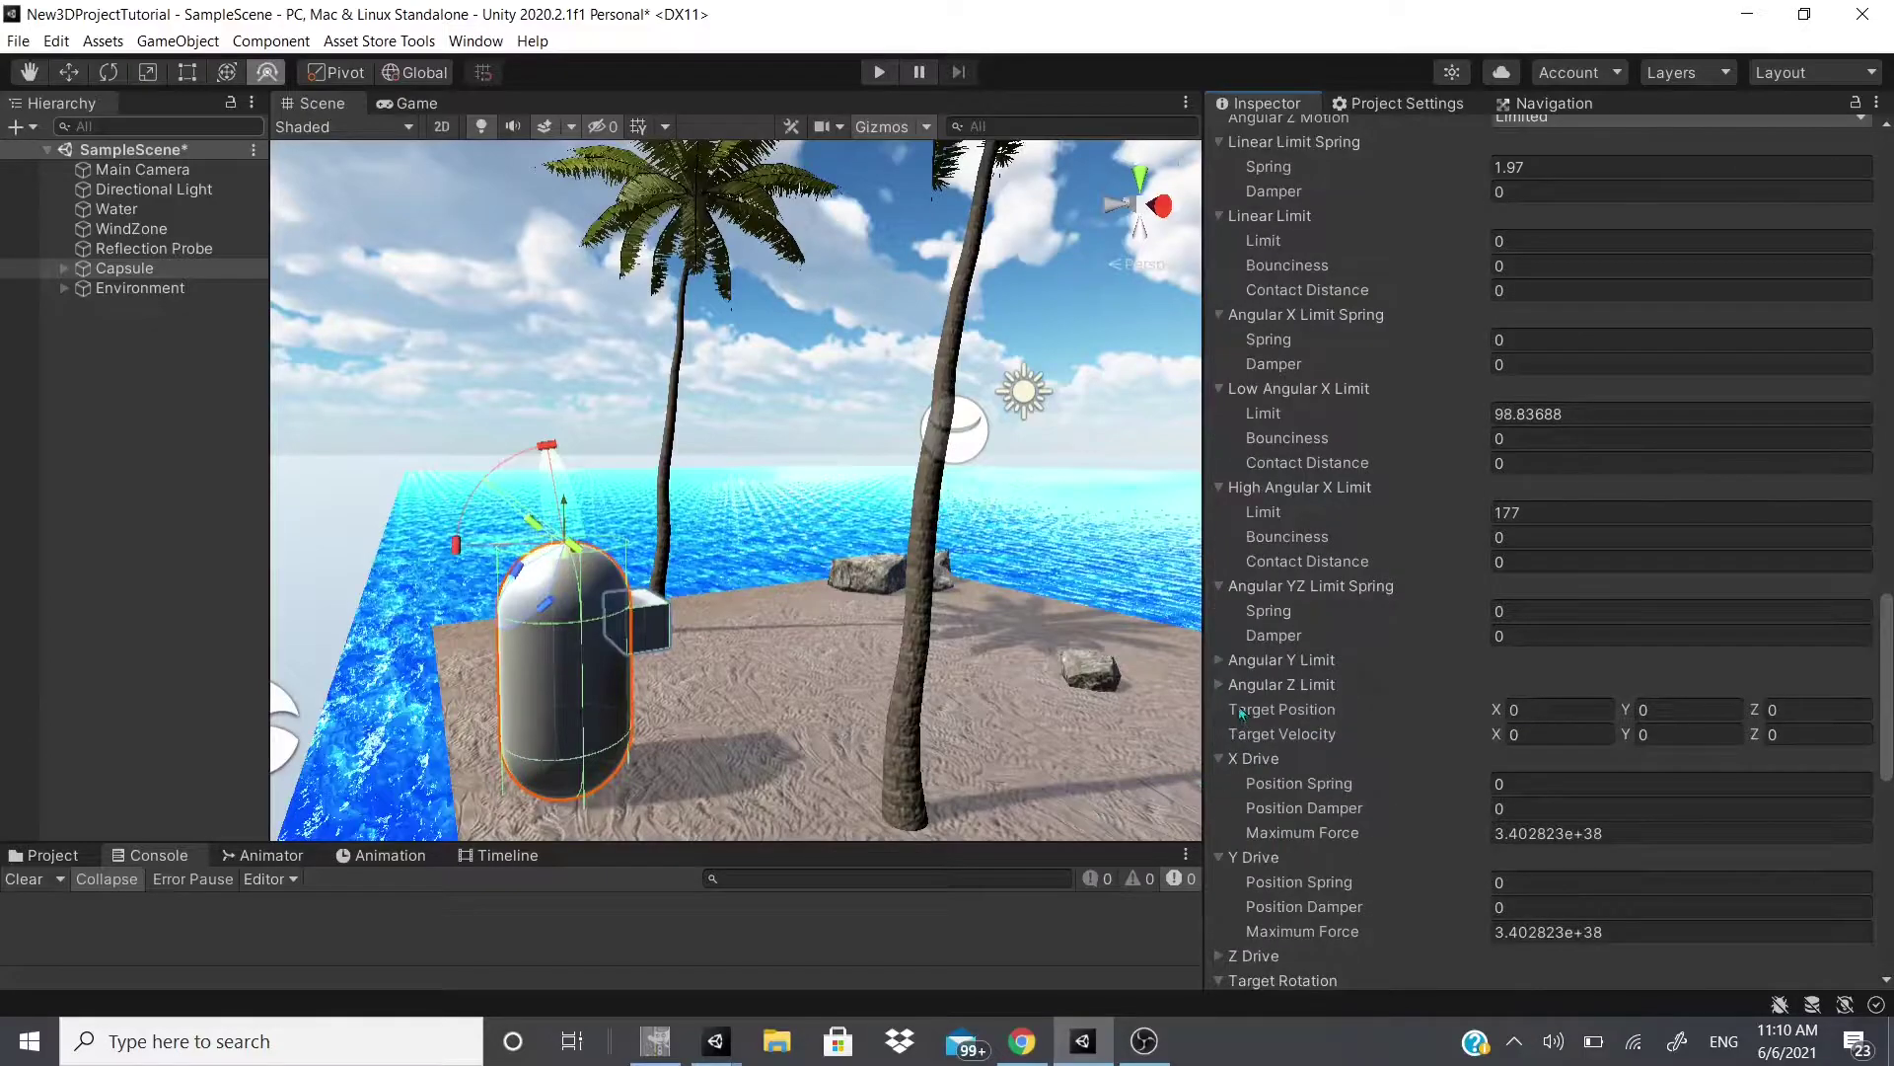
{"action": "left_click", "coordinate": [1231, 685]}
{"action": "left_click", "coordinate": [1222, 660]}
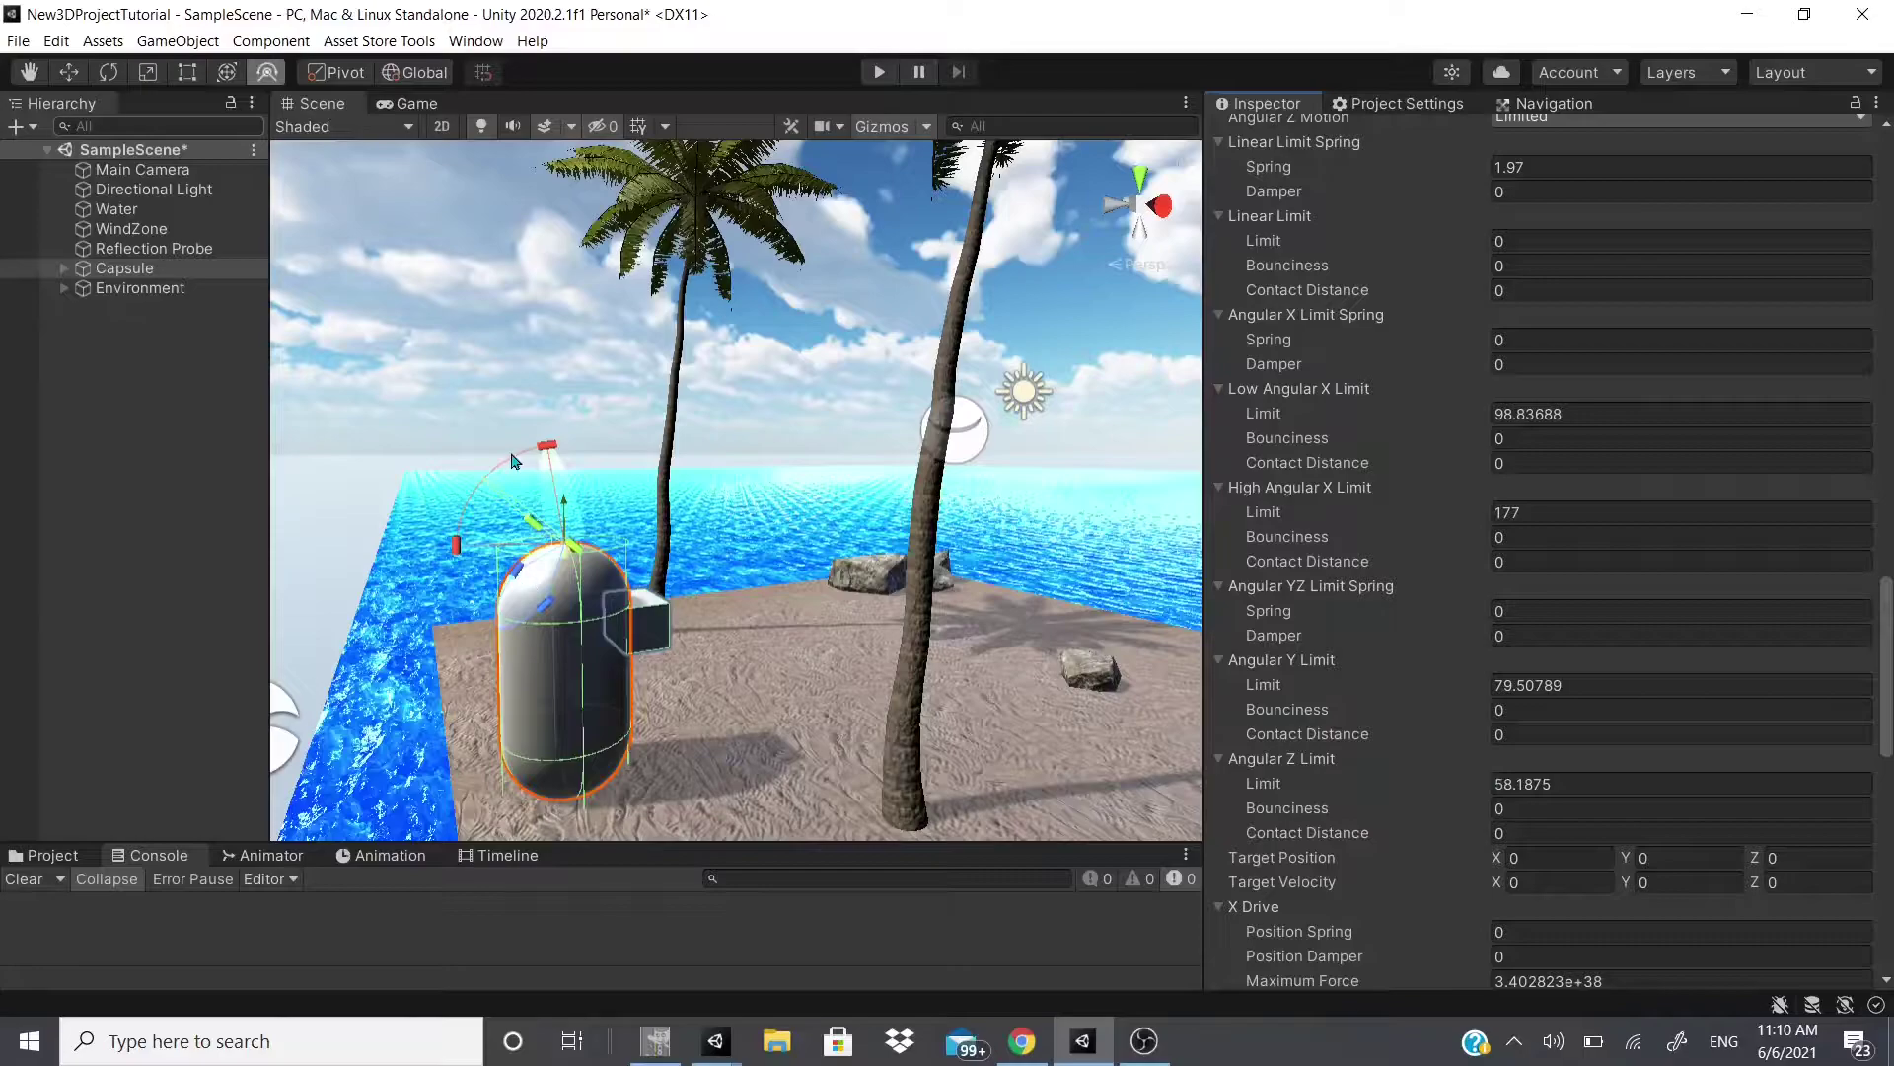
{"action": "left_click_drag", "start_coordinate": [547, 446], "coordinate": [656, 521]}
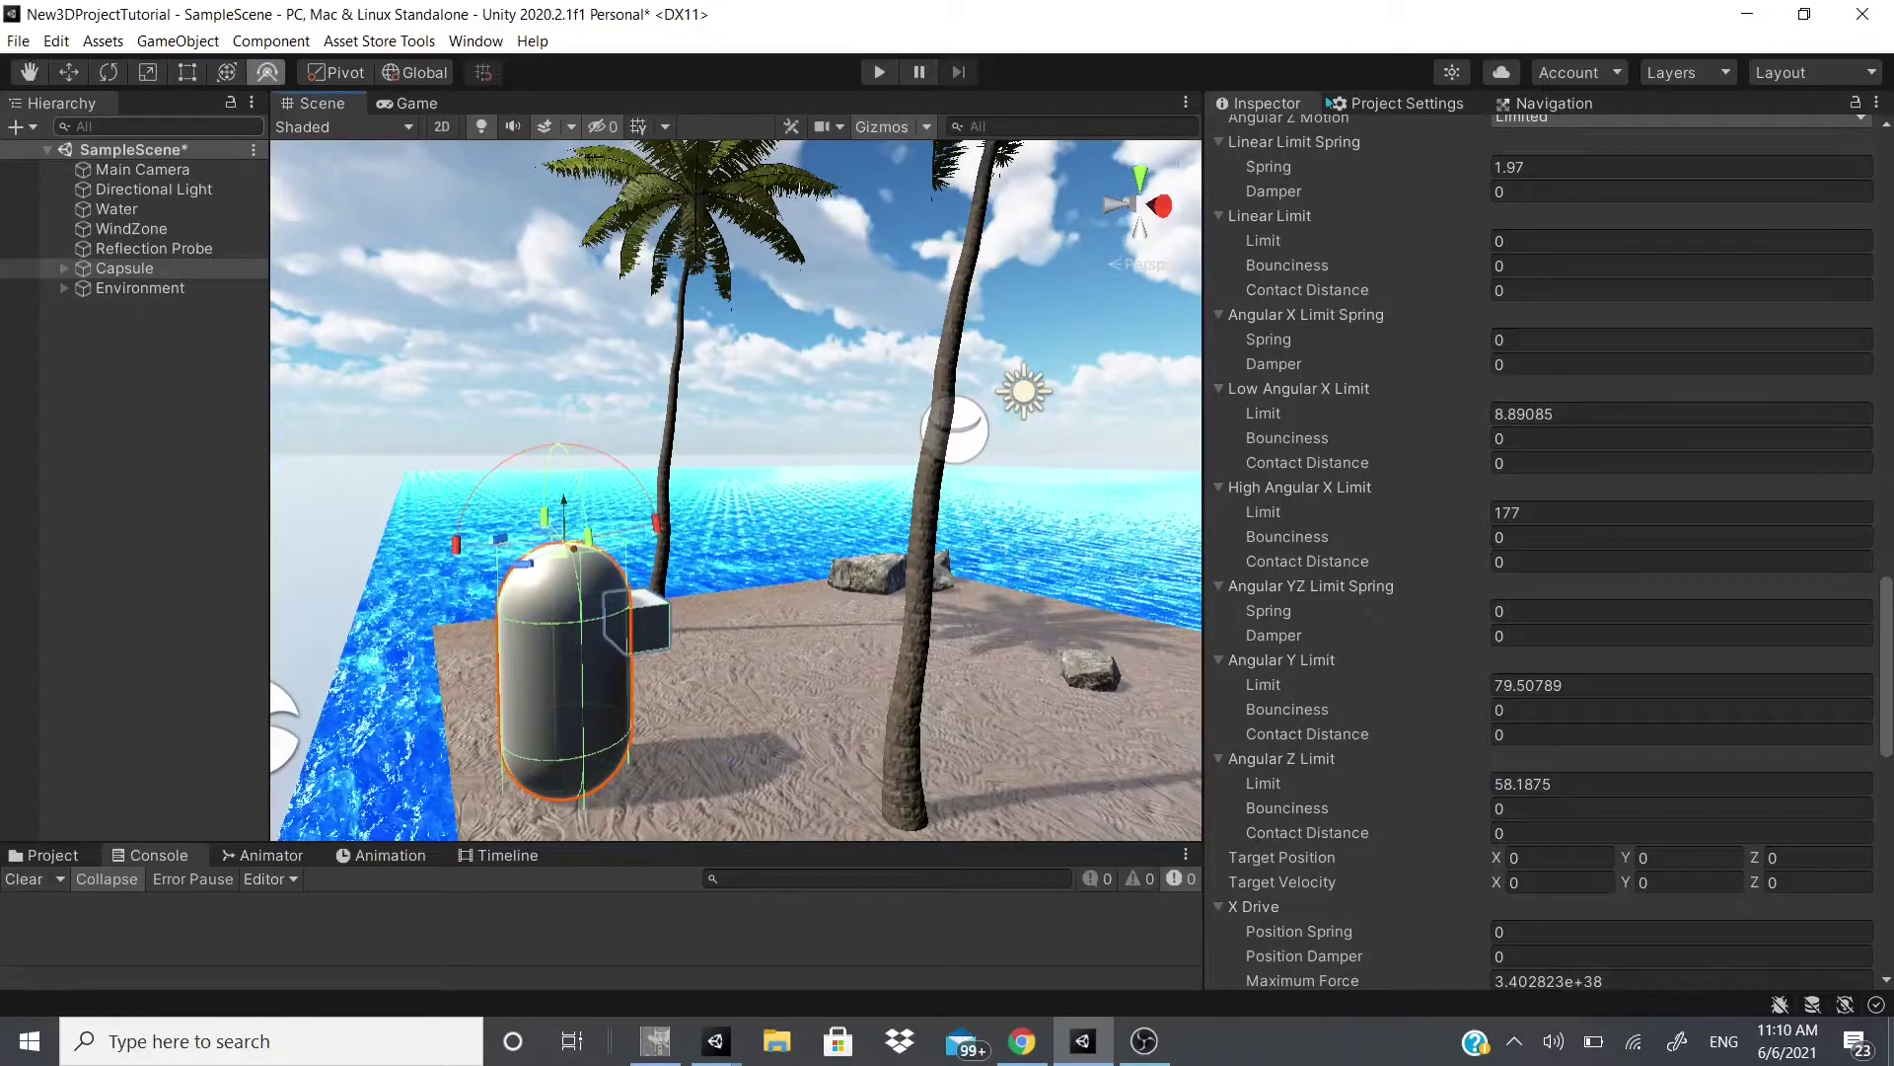
Step: Raise Linear Limit Spring, set Damper to 4.22 and Linear Limit to 1.59
{"action": "left_click", "coordinate": [1272, 246]}
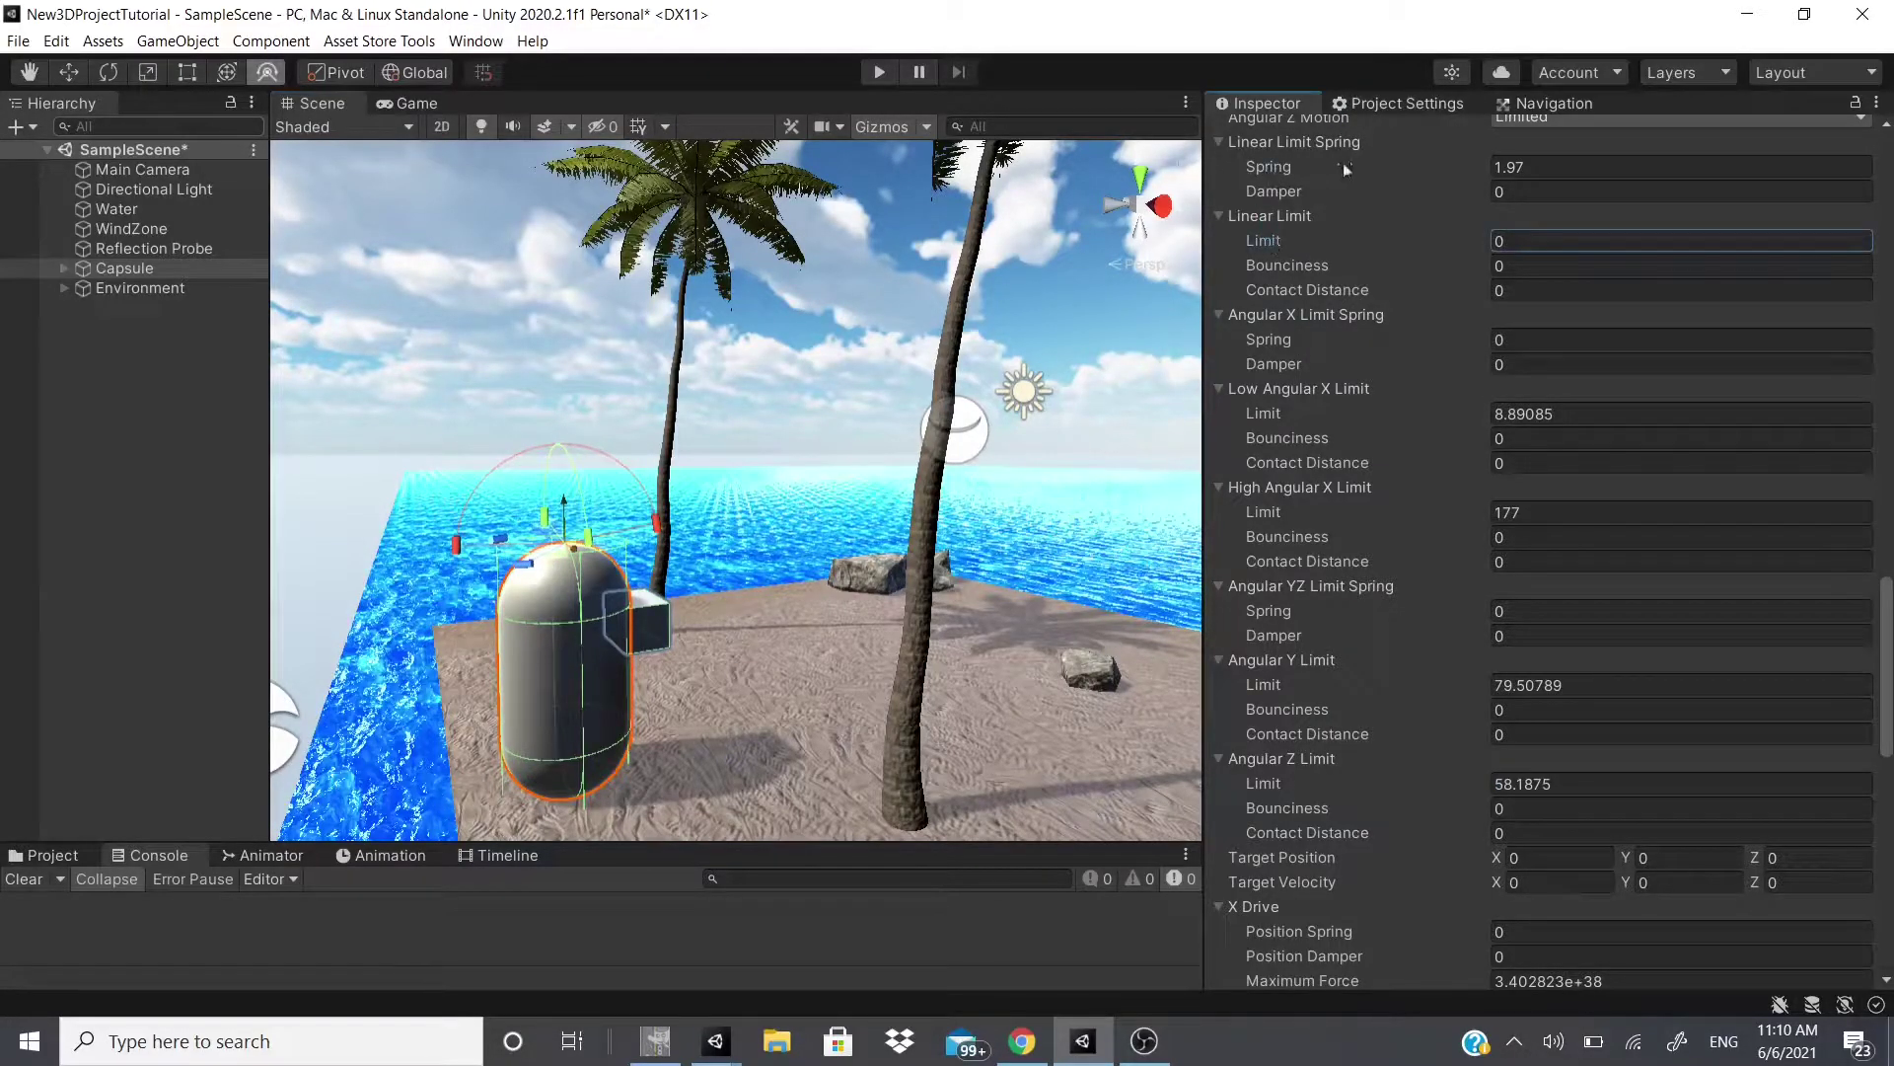
{"action": "left_click_drag", "start_coordinate": [1344, 170], "coordinate": [1438, 194]}
{"action": "left_click_drag", "start_coordinate": [1262, 200], "coordinate": [1367, 218]}
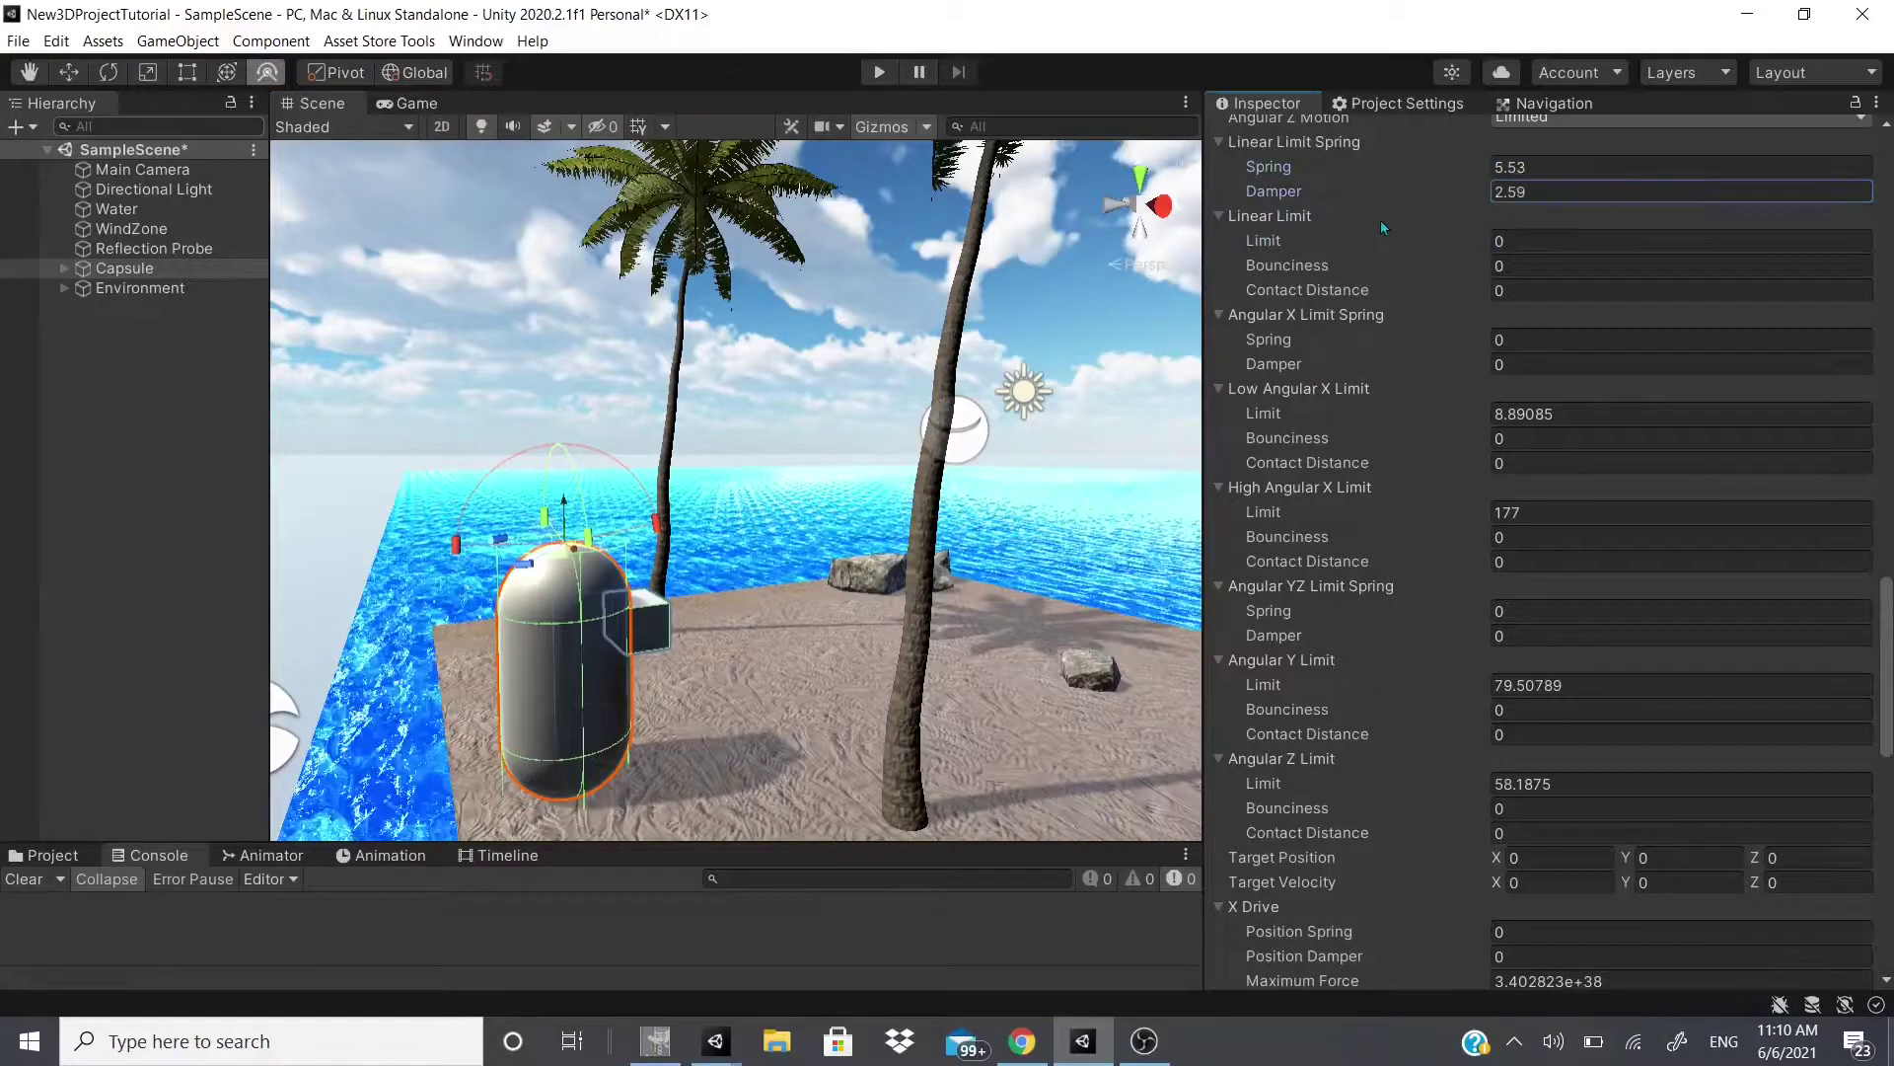
{"action": "left_click_drag", "start_coordinate": [1260, 242], "coordinate": [1307, 269]}
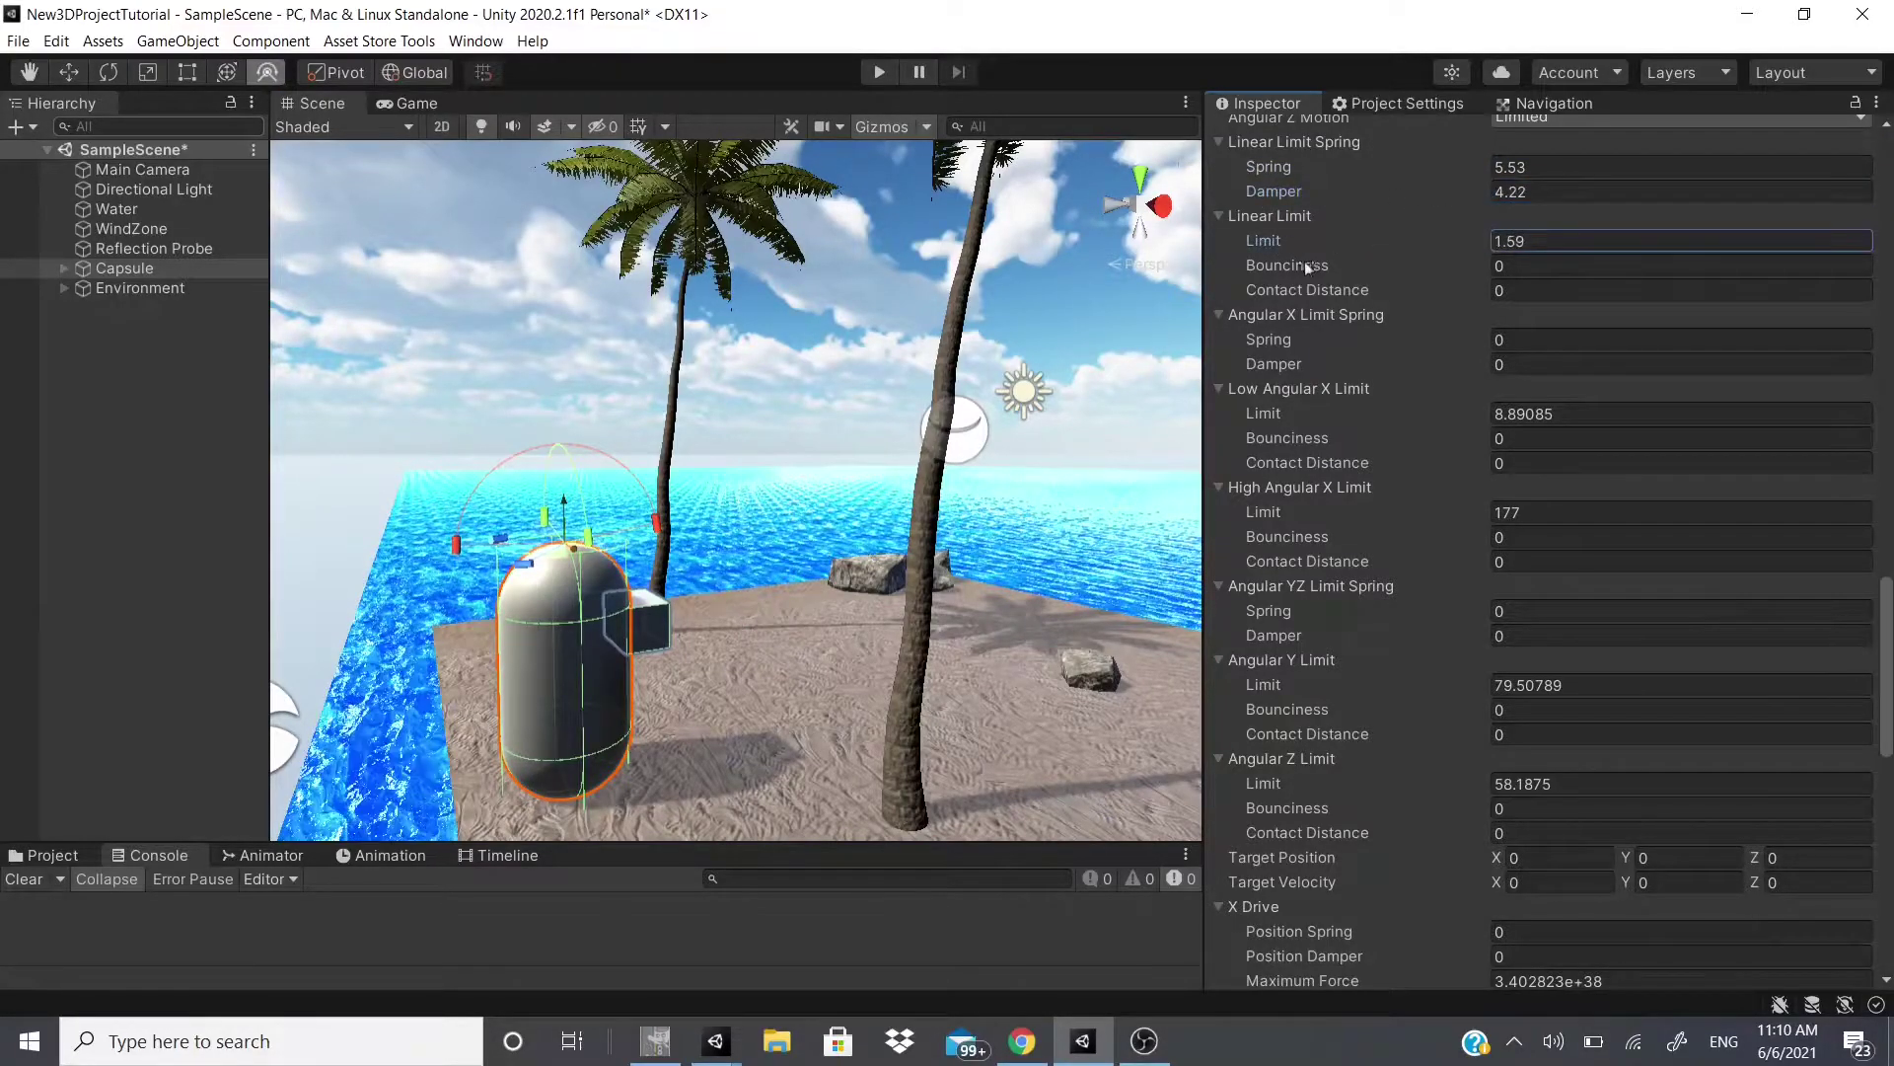
{"action": "scroll", "coordinate": [1390, 464], "scroll_direction": "down", "scroll_amount": 15}
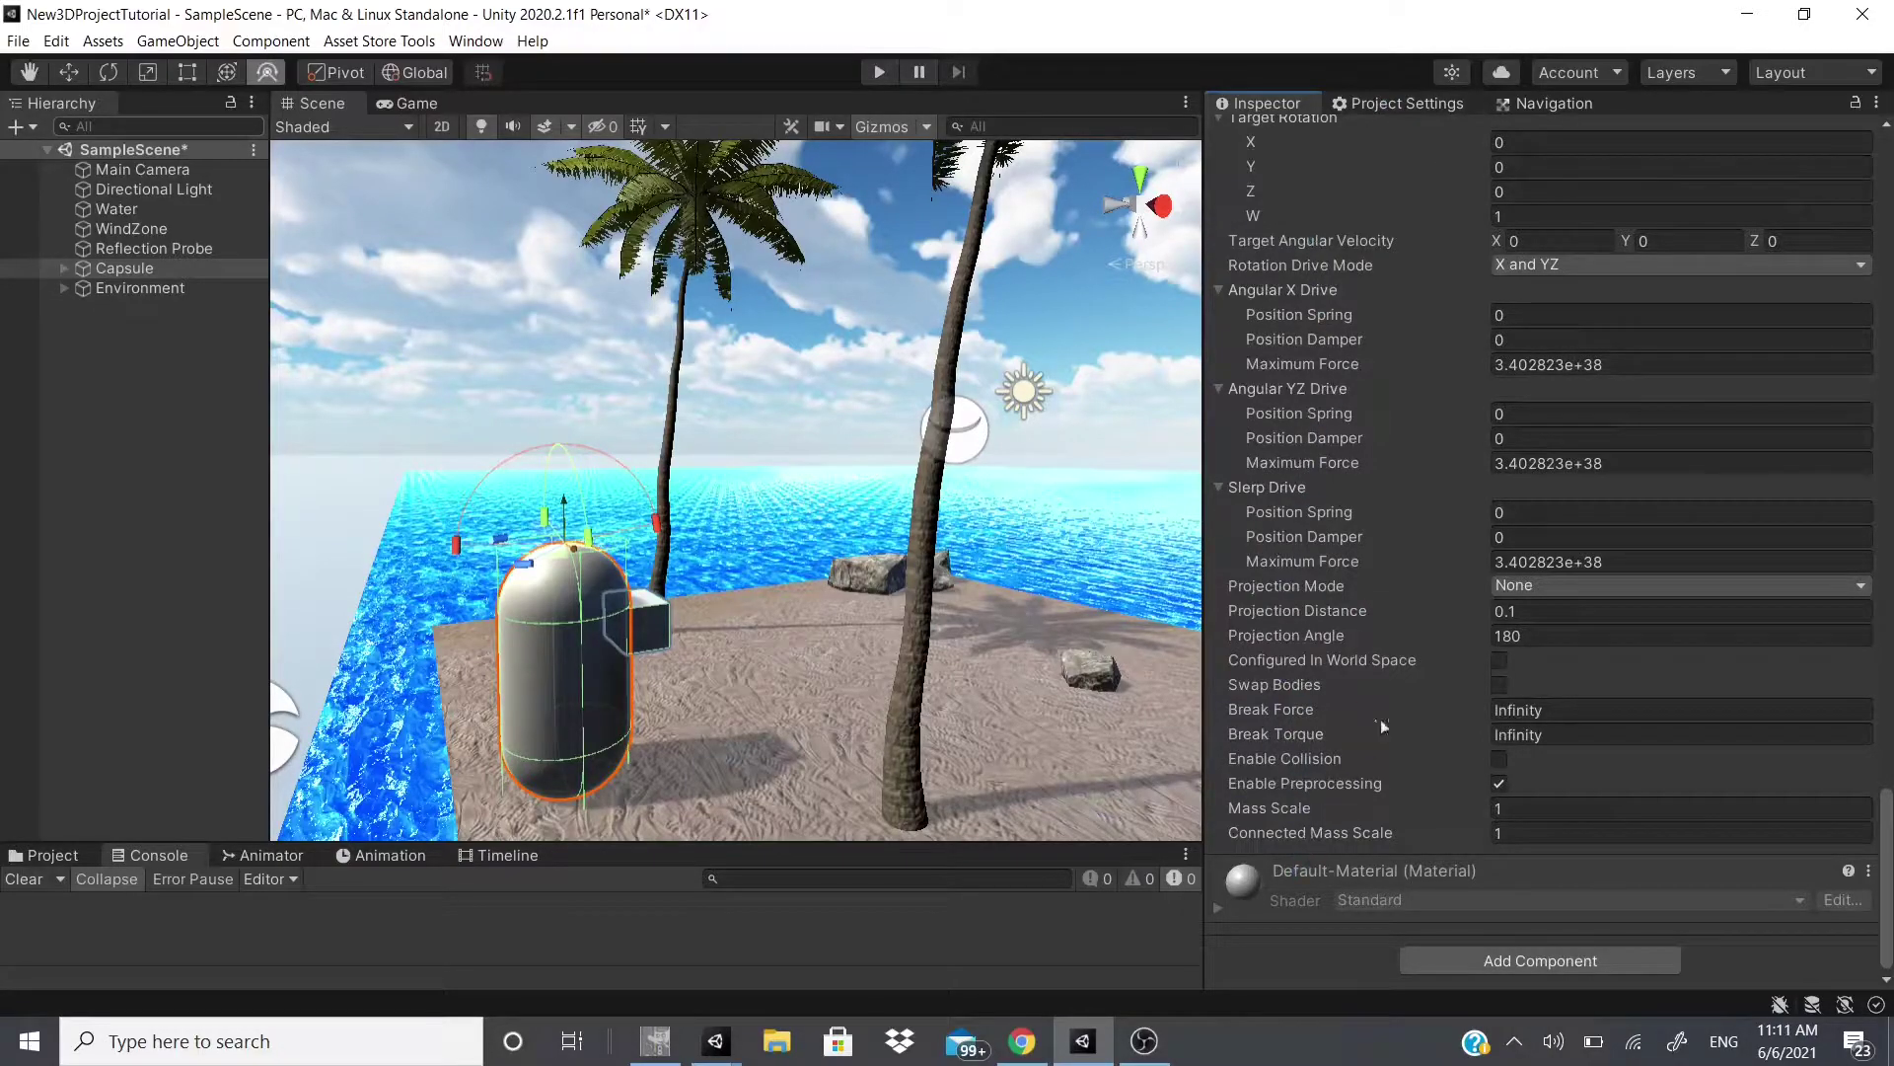
{"action": "left_click", "coordinate": [1516, 589]}
{"action": "left_click", "coordinate": [1419, 568]}
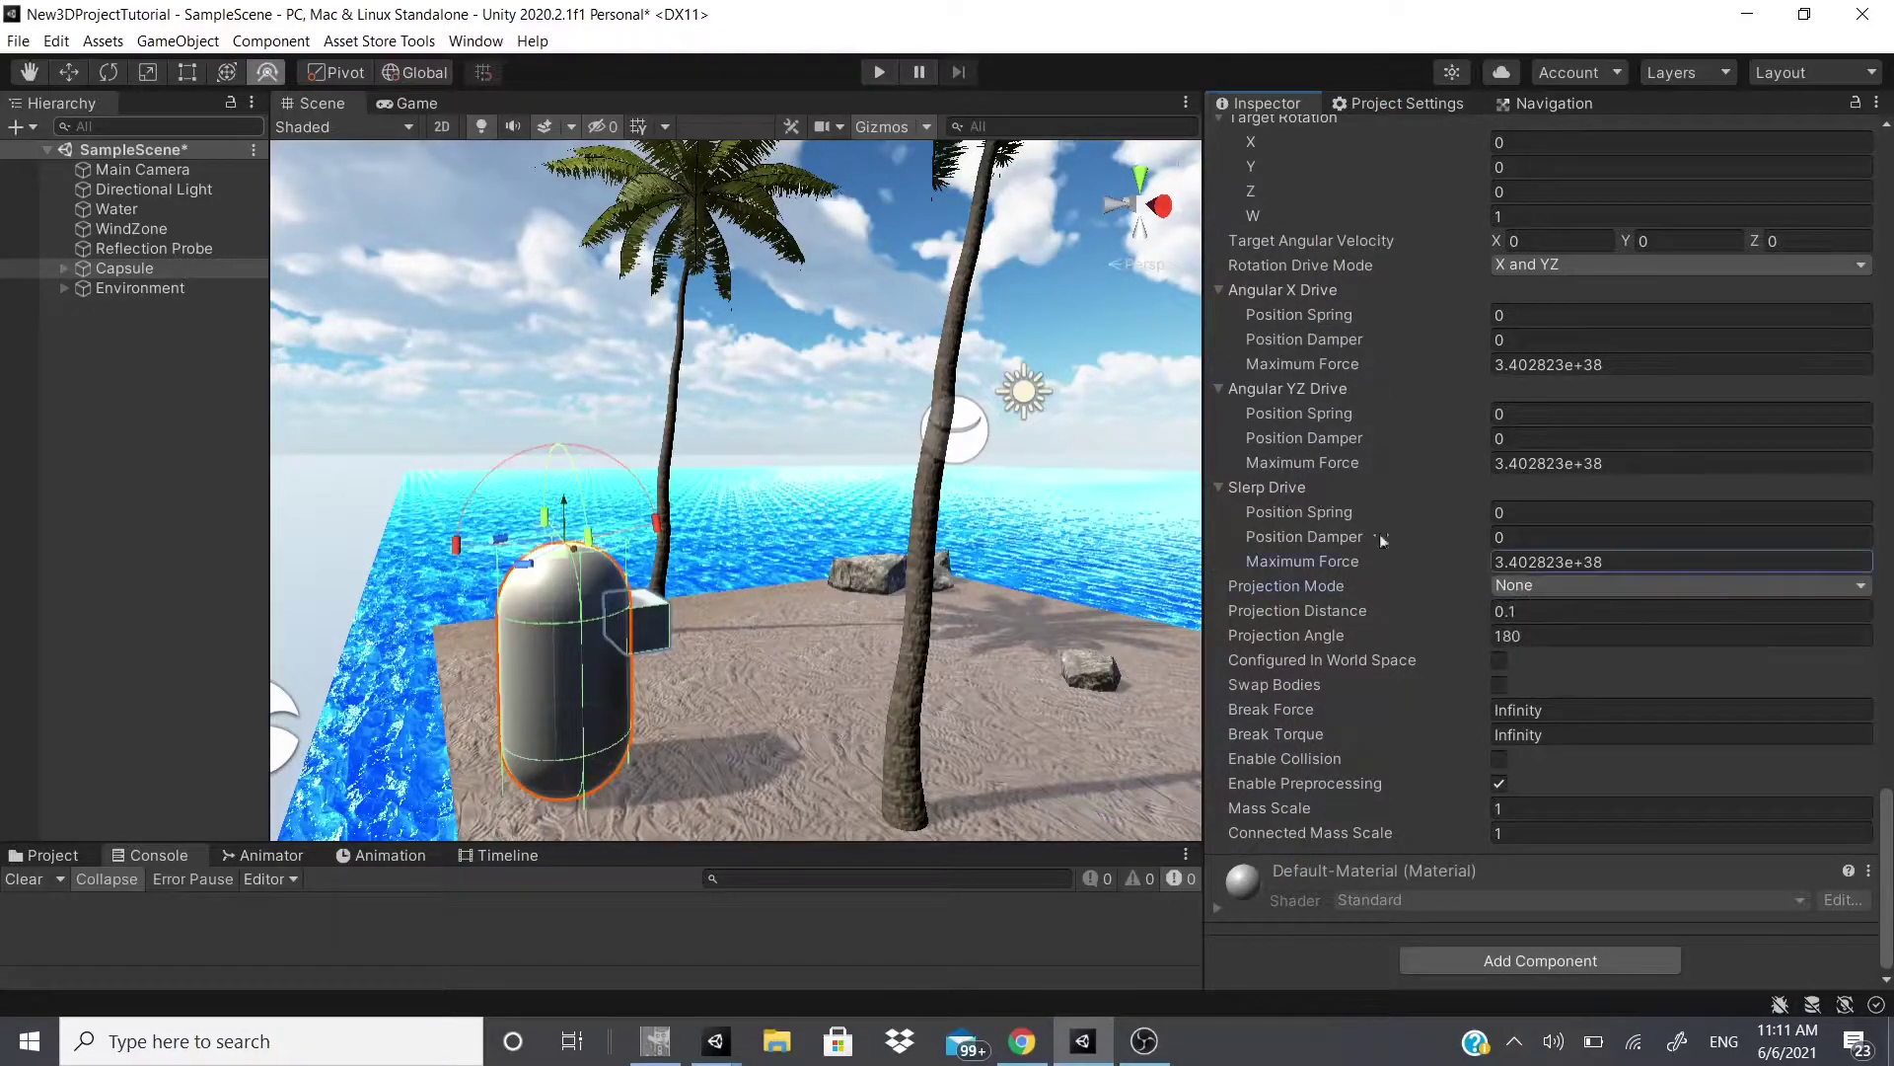
{"action": "scroll", "coordinate": [1401, 757], "scroll_direction": "up", "scroll_amount": 15}
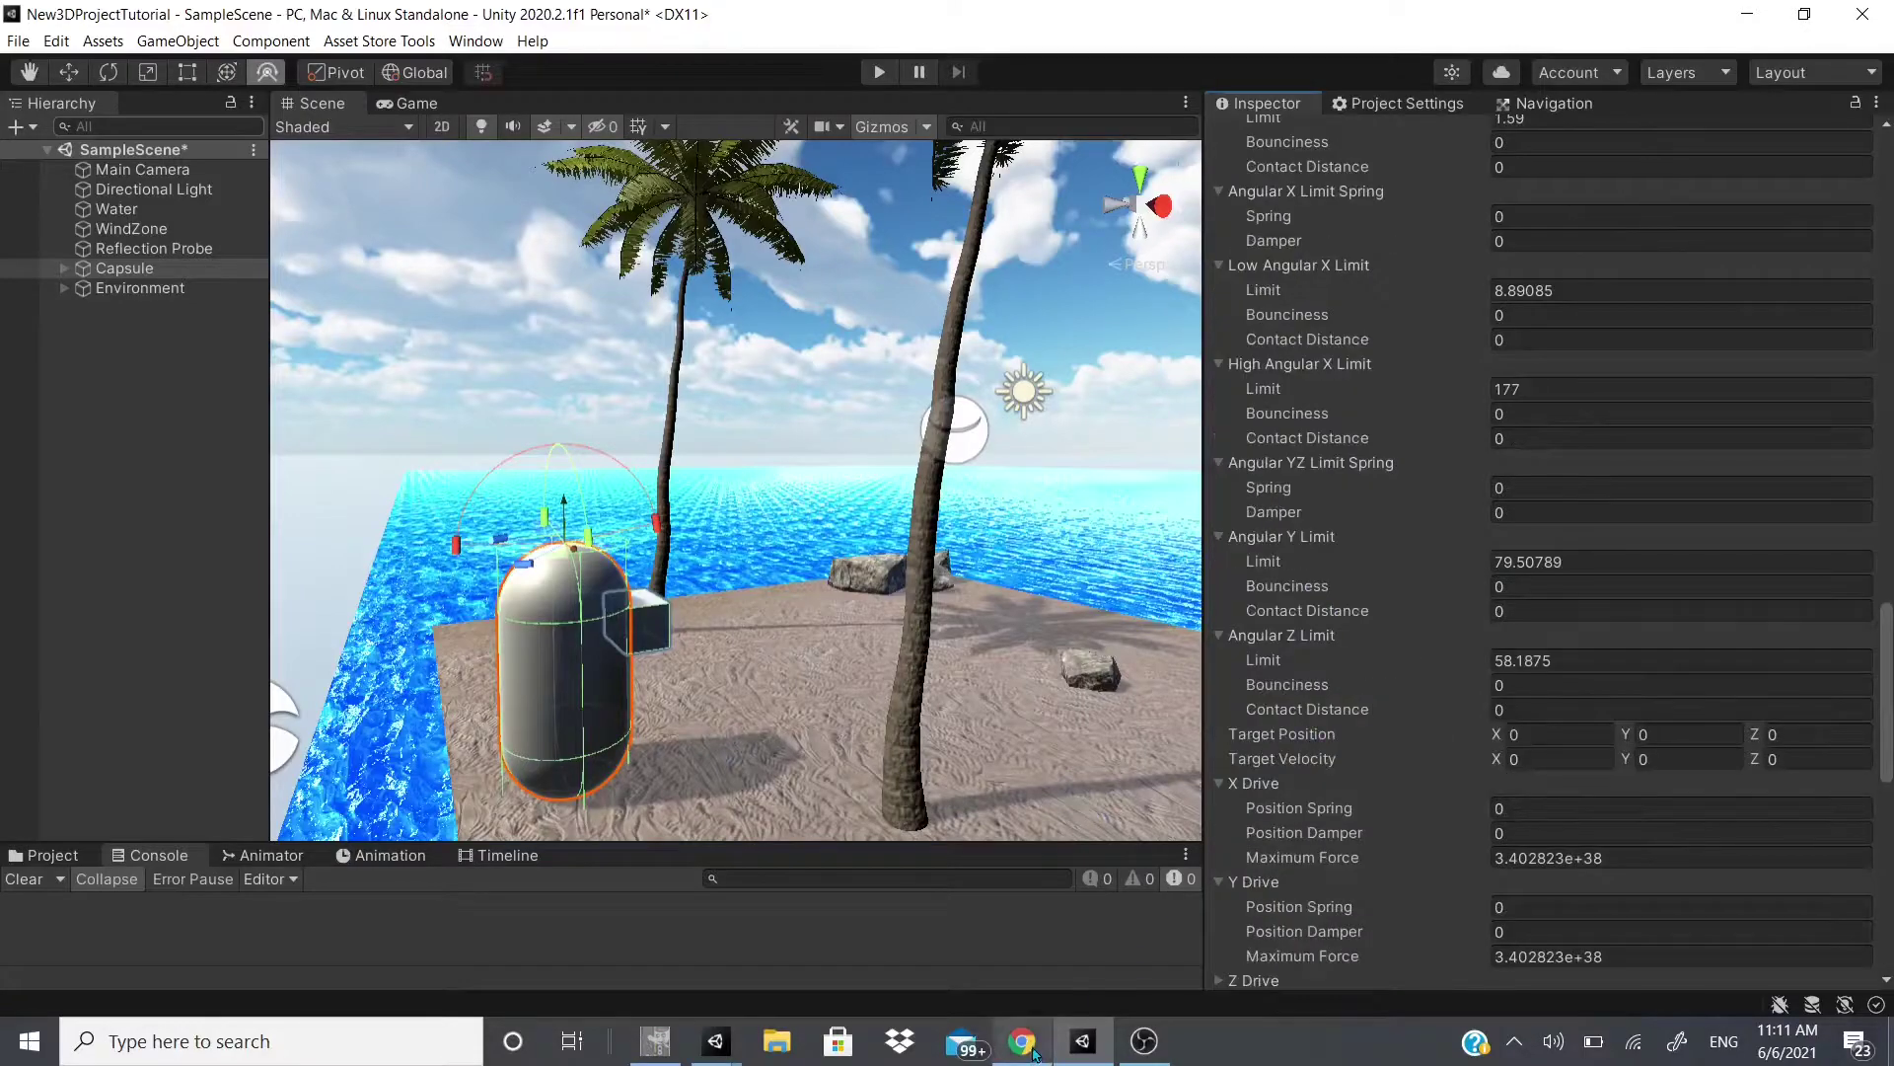
{"action": "scroll", "coordinate": [1412, 738], "scroll_direction": "up", "scroll_amount": 3}
{"action": "scroll", "coordinate": [1379, 884], "scroll_direction": "down", "scroll_amount": 20}
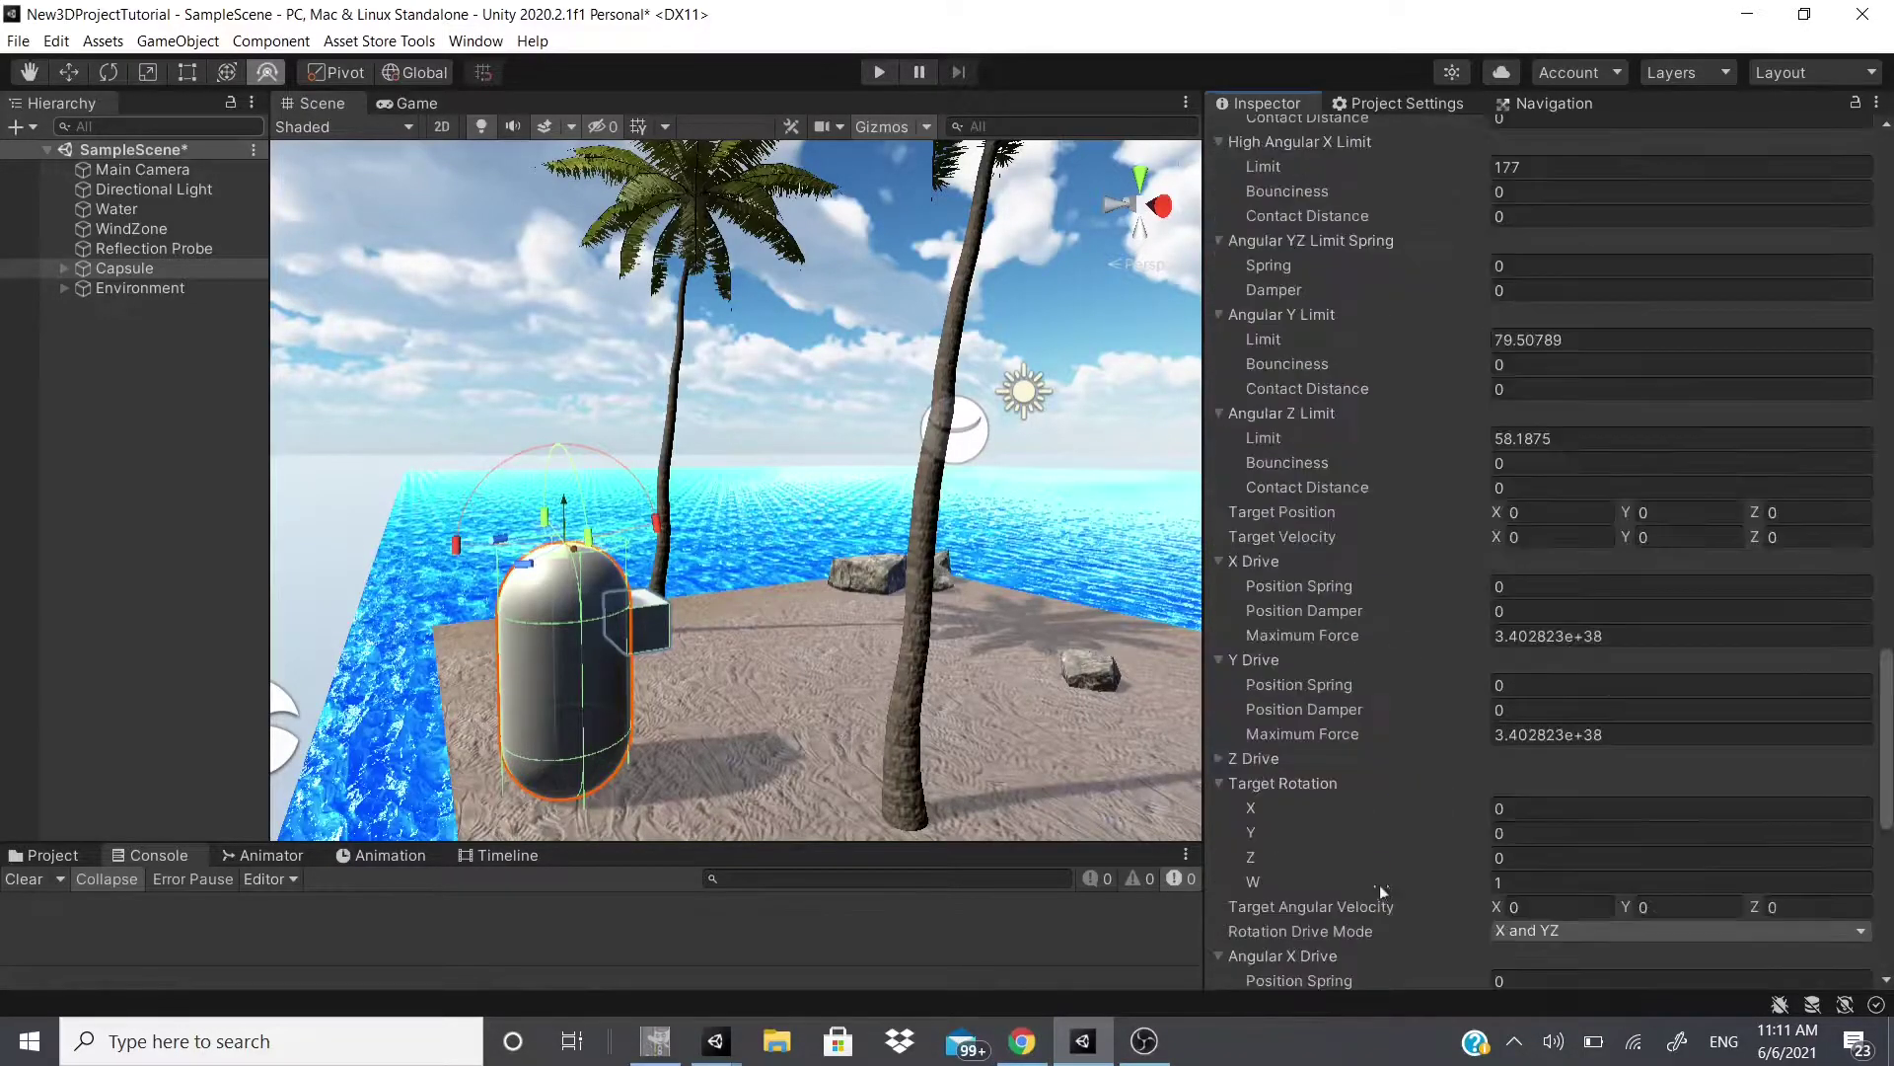
{"action": "left_click", "coordinate": [1470, 957]}
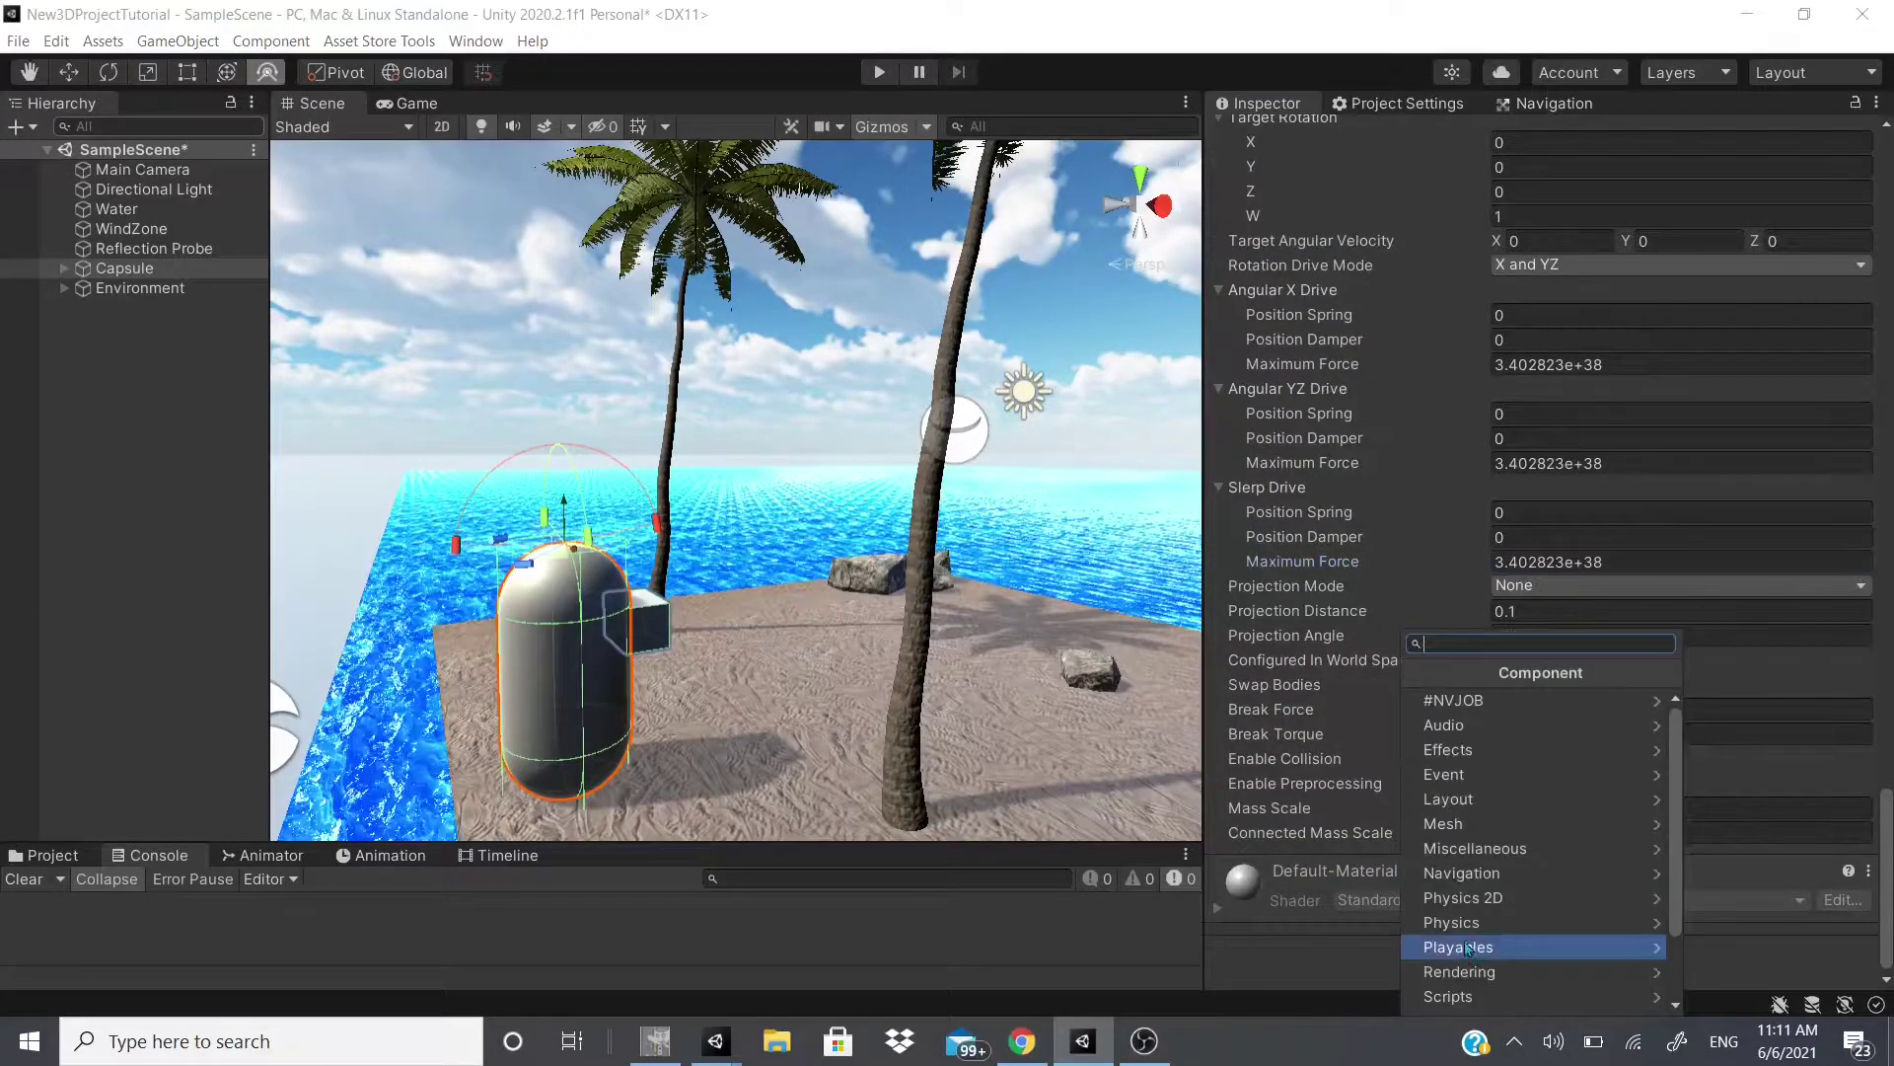
{"action": "left_click", "coordinate": [1467, 926]}
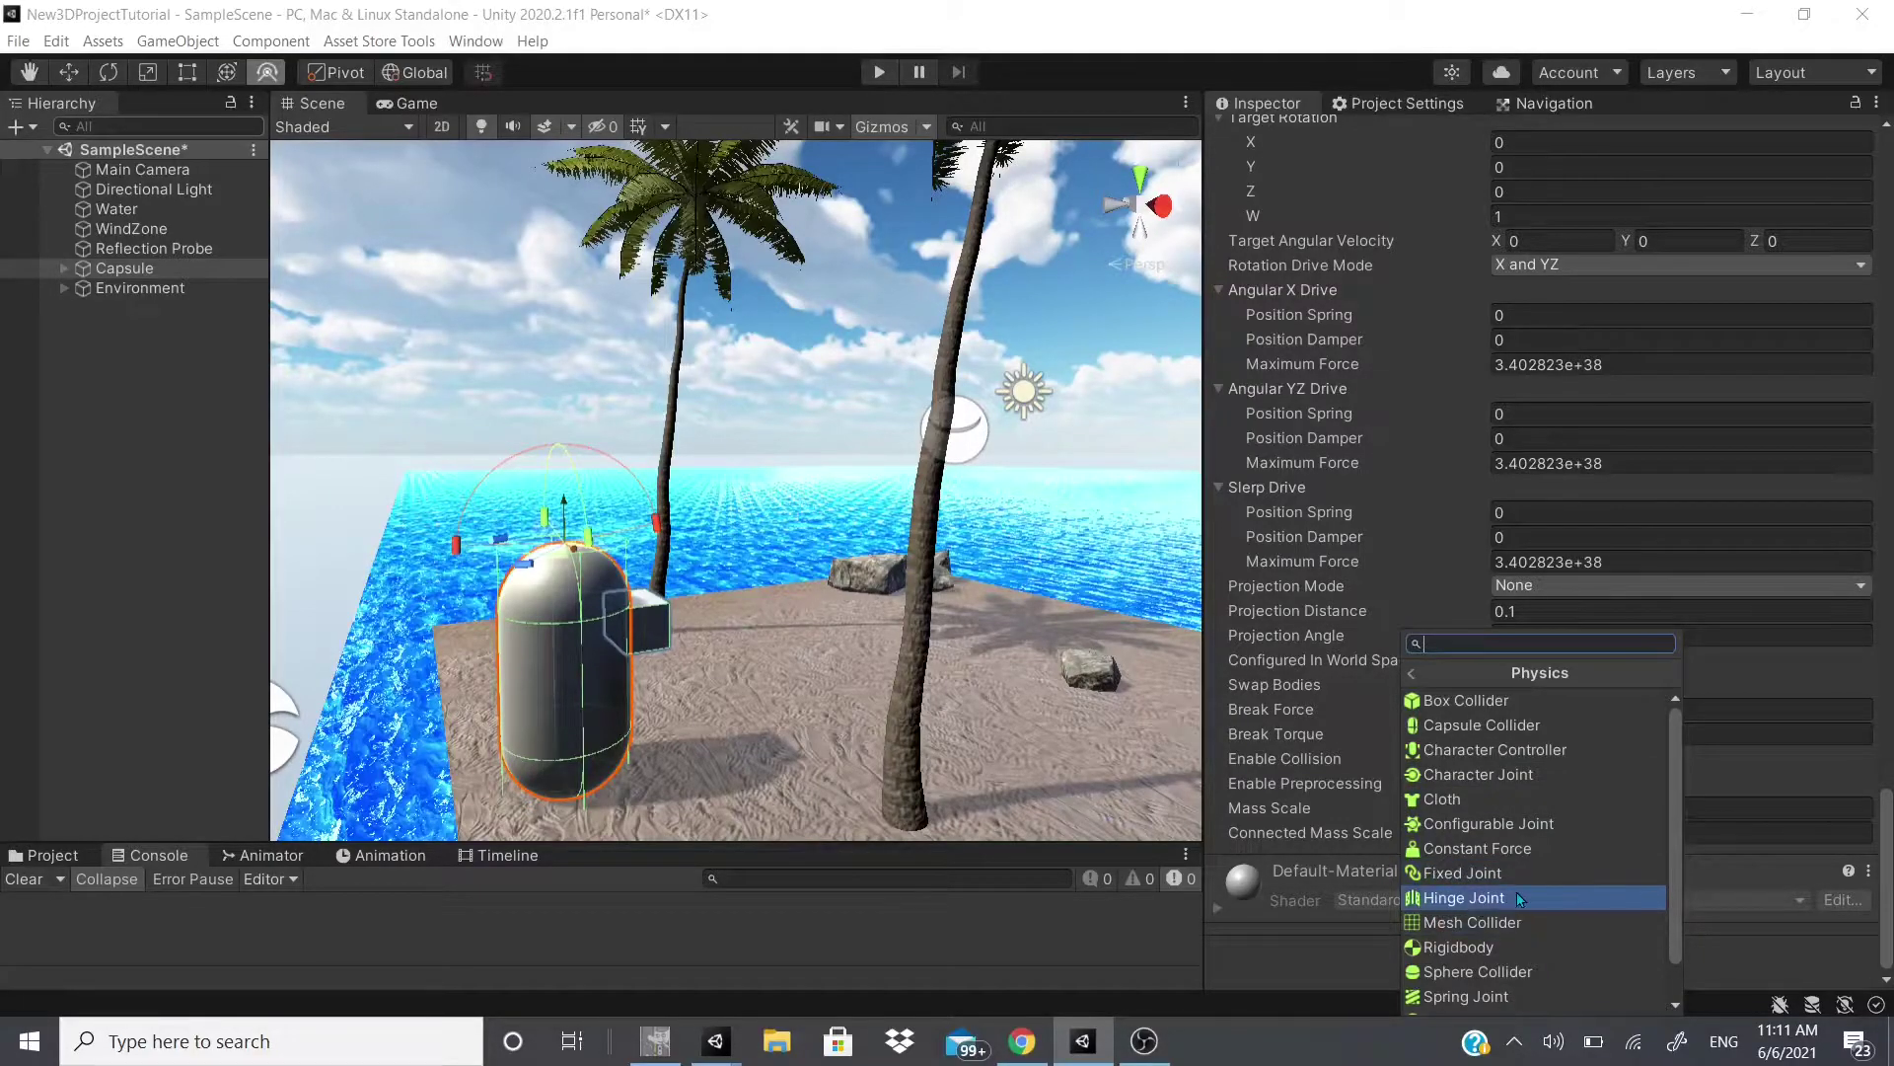
{"action": "scroll", "coordinate": [1522, 898], "scroll_direction": "down", "scroll_amount": 2}
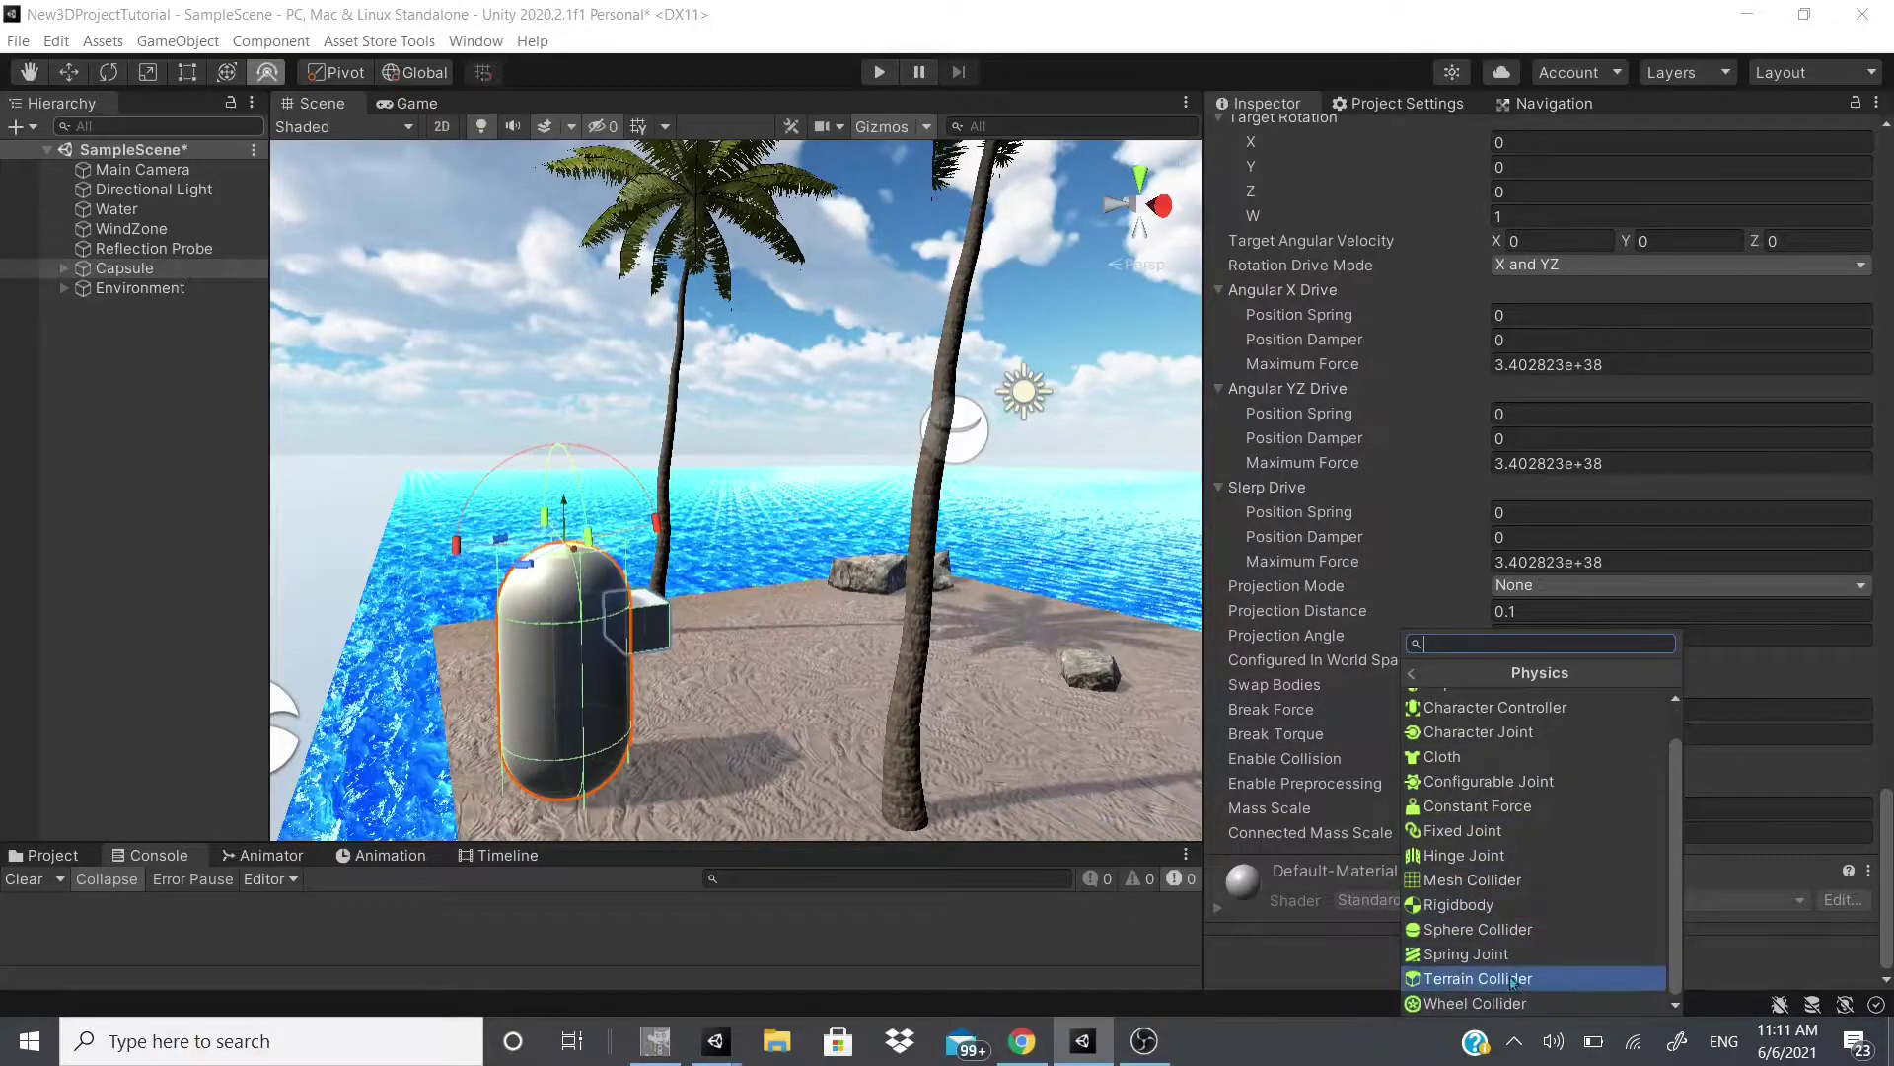
Step: Dismiss the component list without adding anything and scroll through the joint's settings
{"action": "left_click", "coordinate": [1282, 956]}
{"action": "scroll", "coordinate": [1506, 605], "scroll_direction": "up", "scroll_amount": 10}
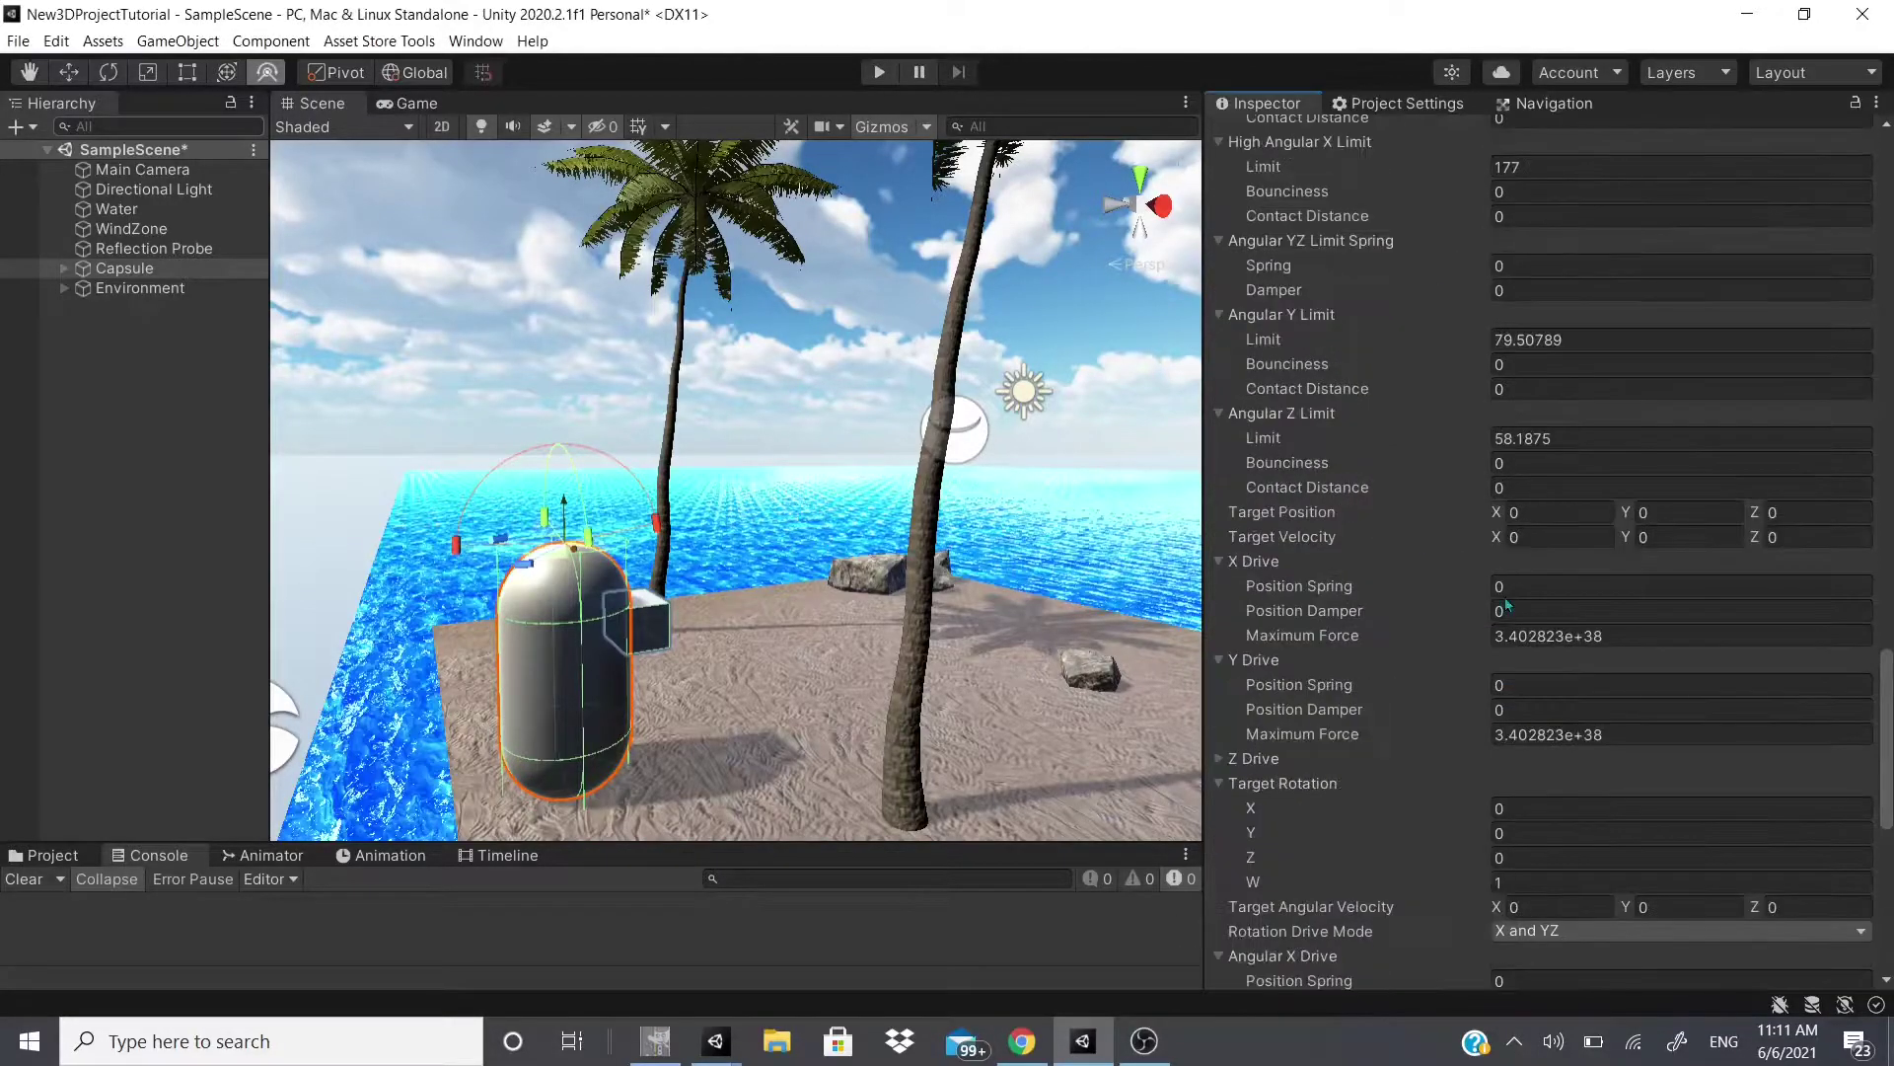
{"action": "scroll", "coordinate": [1506, 605], "scroll_direction": "up", "scroll_amount": 5}
{"action": "scroll", "coordinate": [1548, 553], "scroll_direction": "up", "scroll_amount": 6}
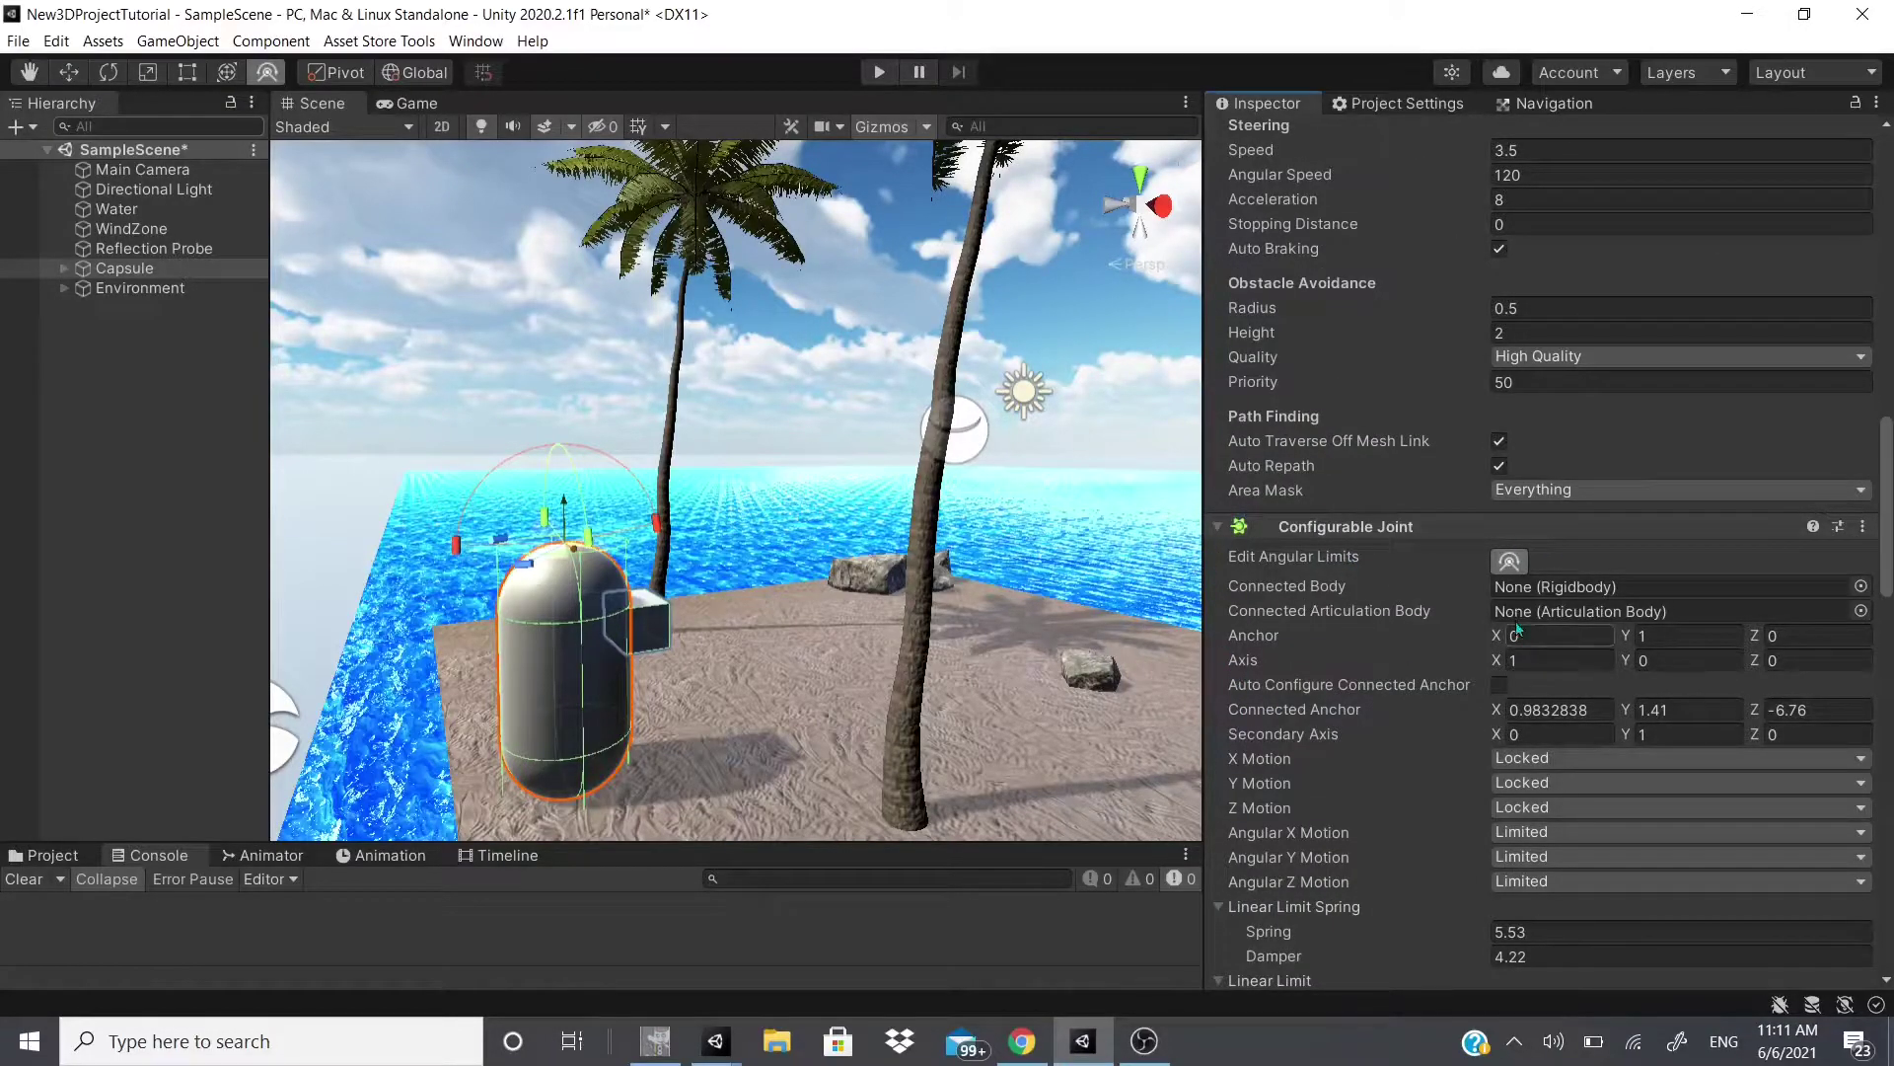
{"action": "scroll", "coordinate": [1517, 629], "scroll_direction": "down", "scroll_amount": 10}
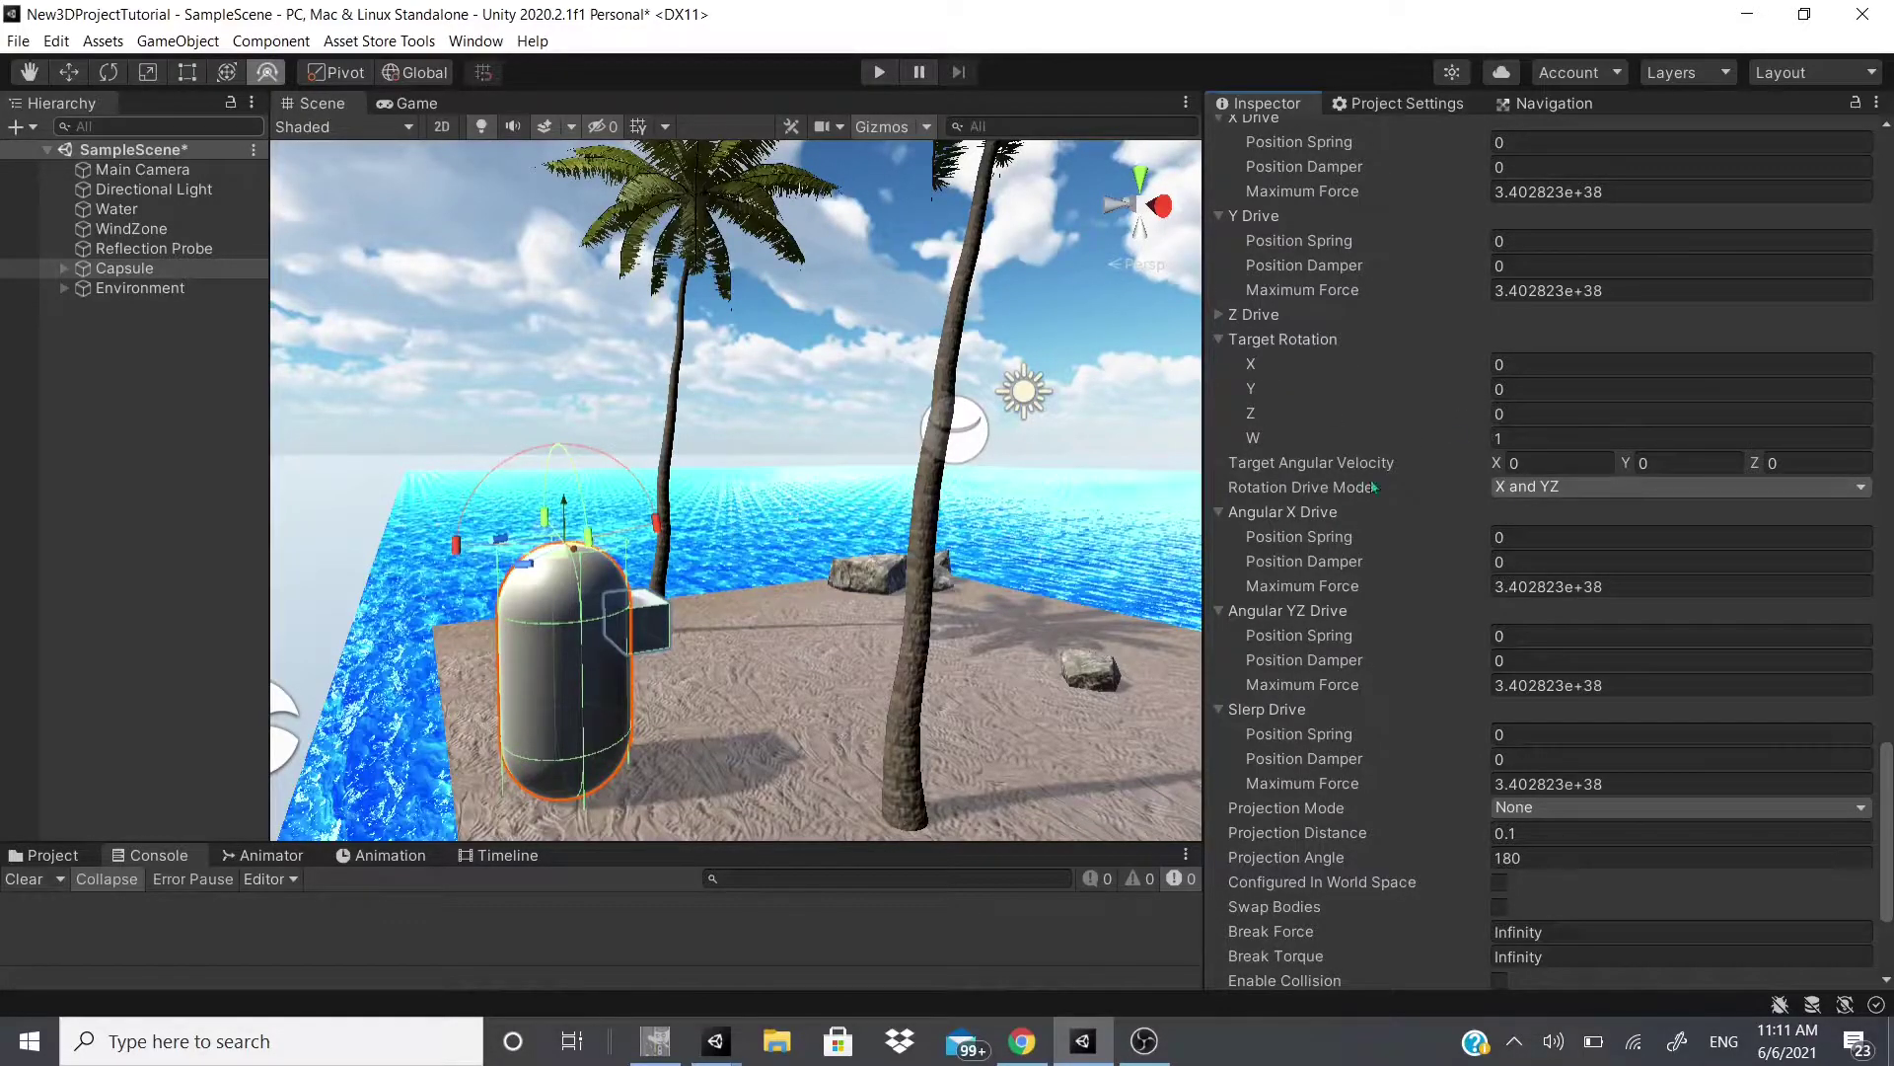
{"action": "scroll", "coordinate": [1432, 533], "scroll_direction": "down", "scroll_amount": 4}
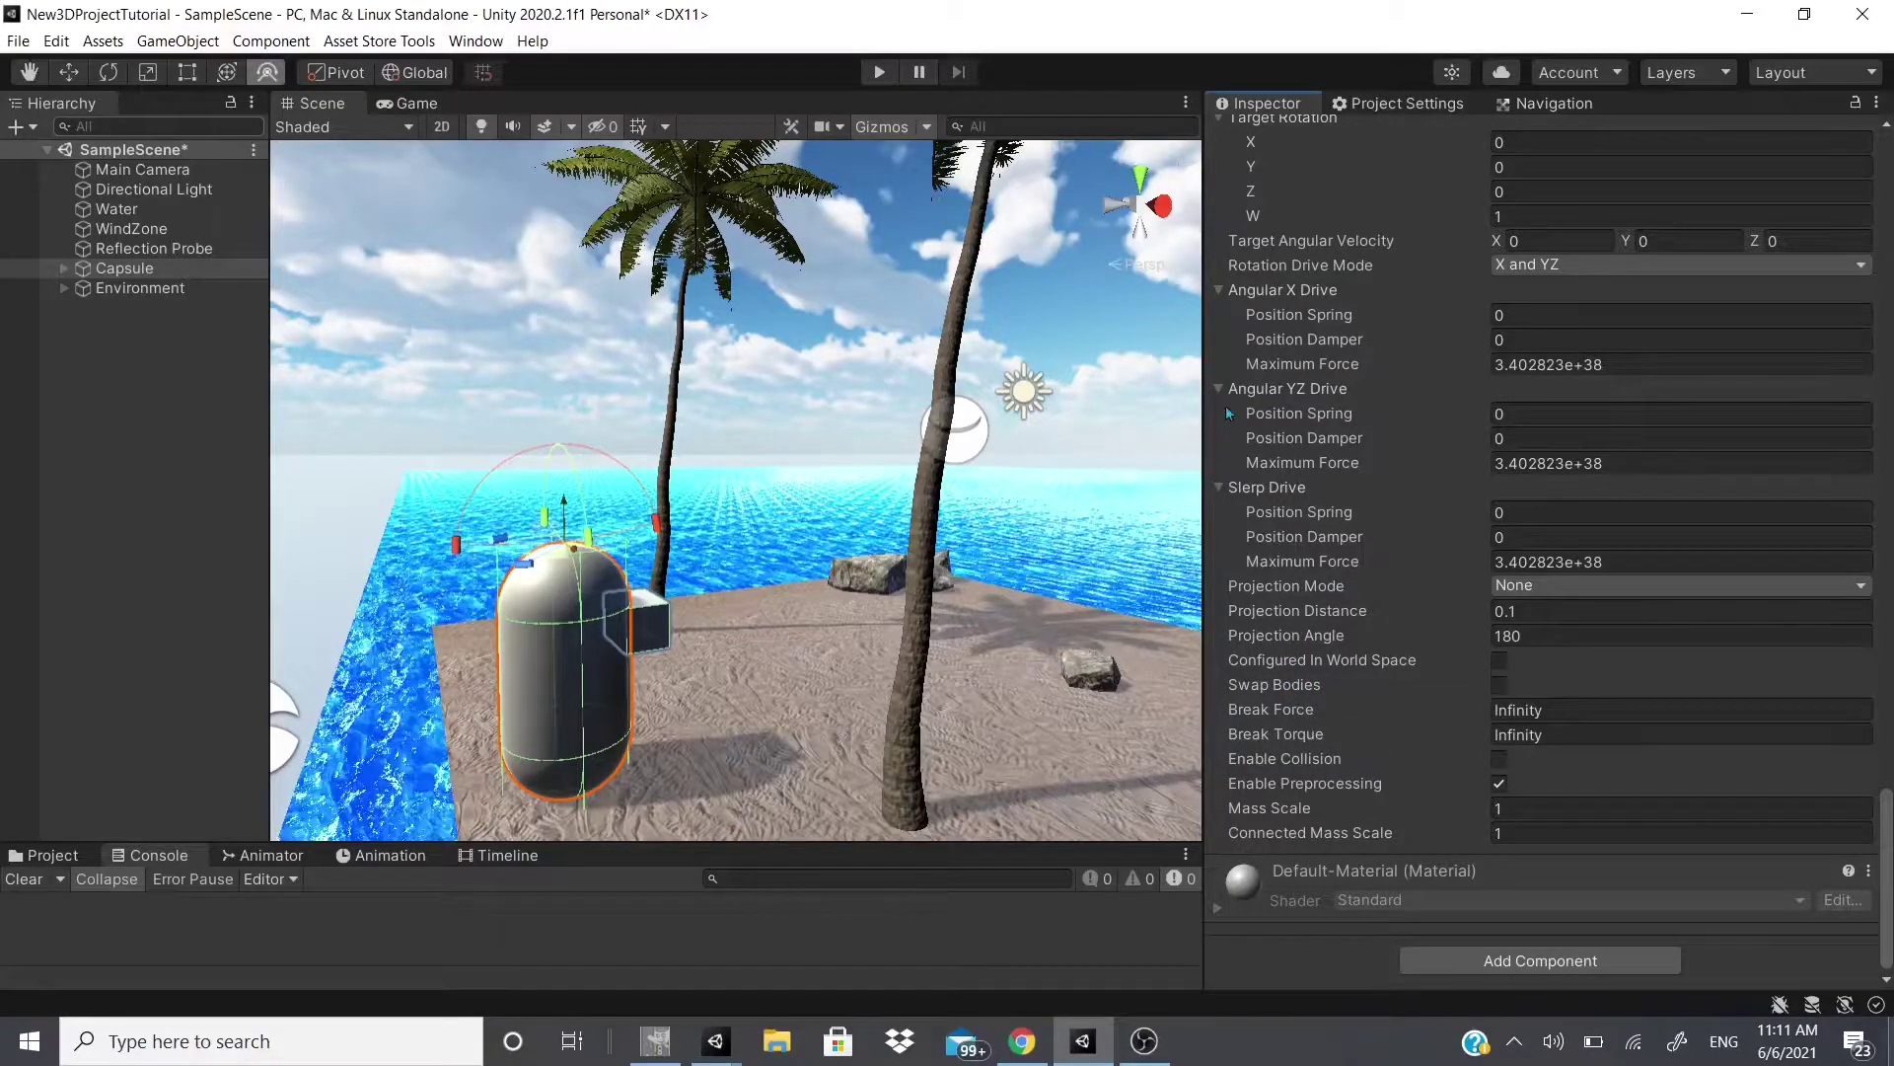
Step: Collapse Slerp Drive, Angular YZ Drive, Angular X Drive, Target Rotation, Y Drive and X Drive
{"action": "left_click", "coordinate": [1219, 486]}
{"action": "left_click", "coordinate": [1218, 468]}
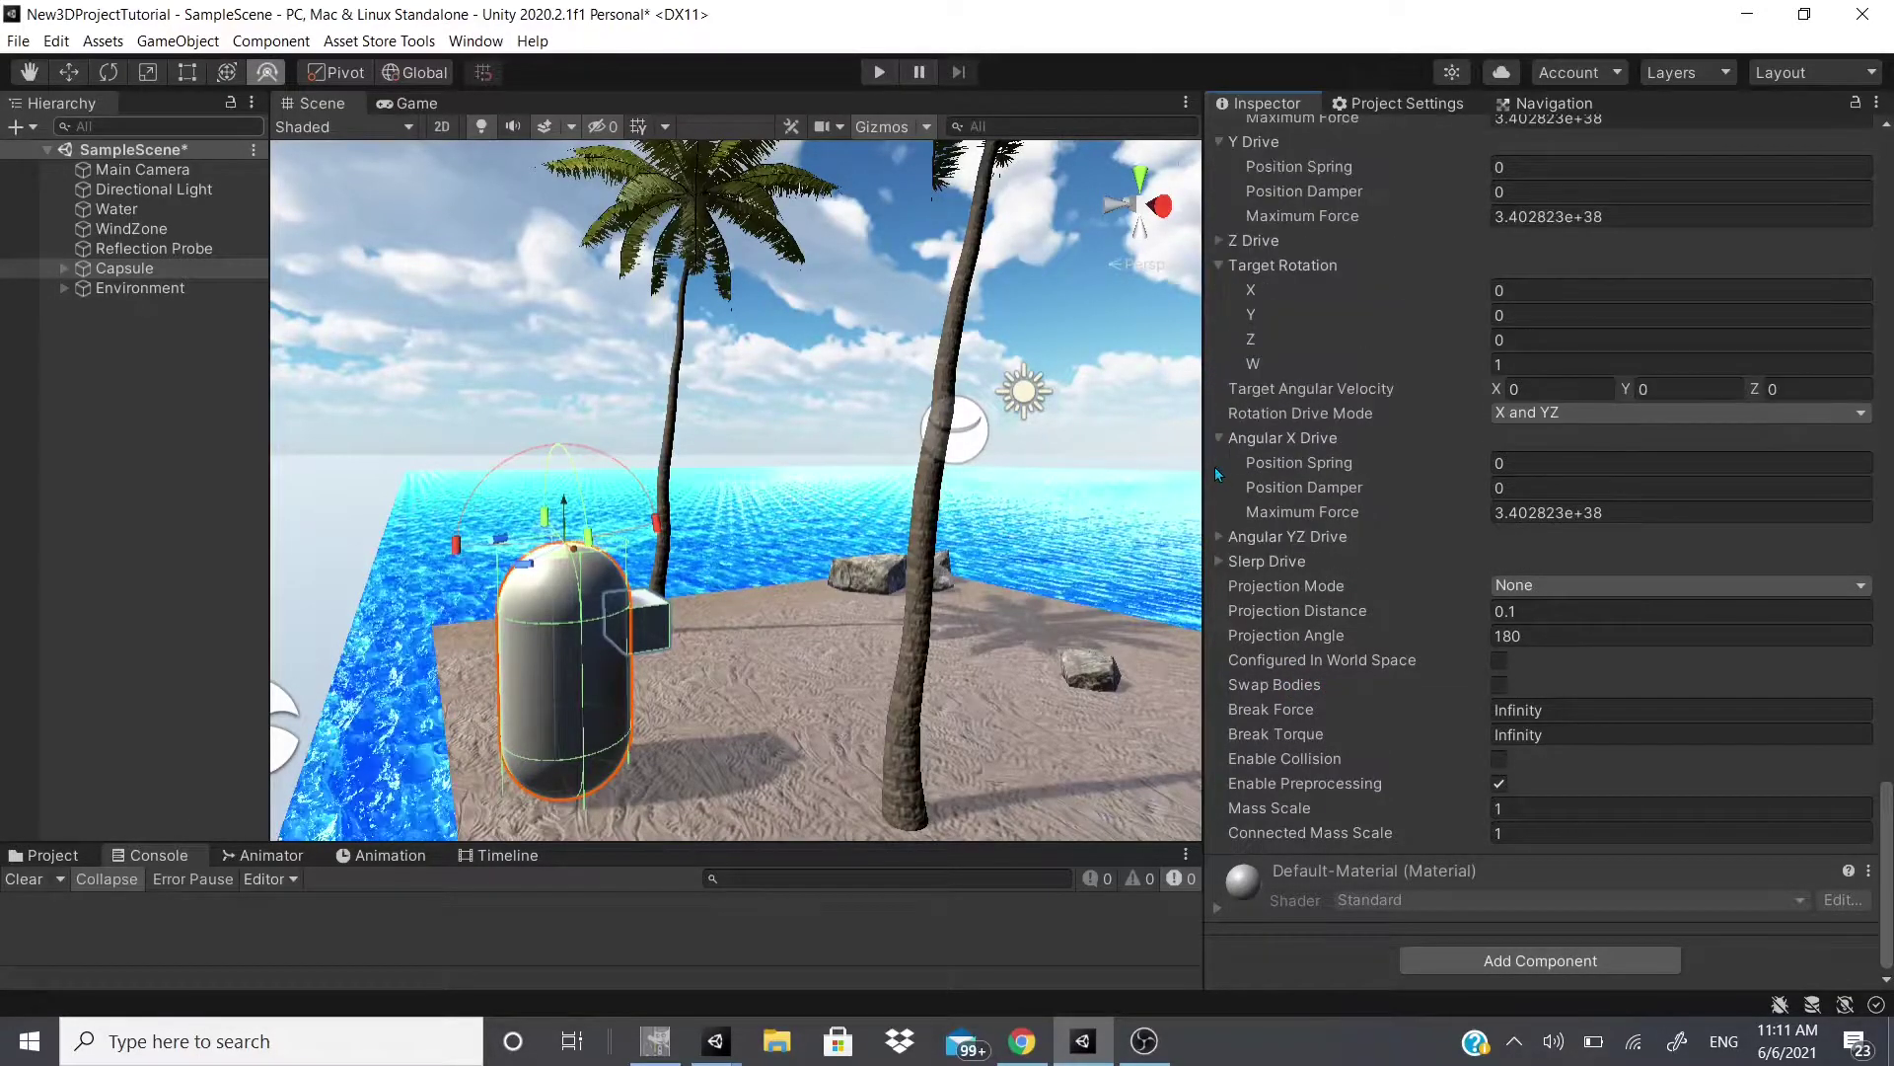
{"action": "left_click", "coordinate": [1218, 438]}
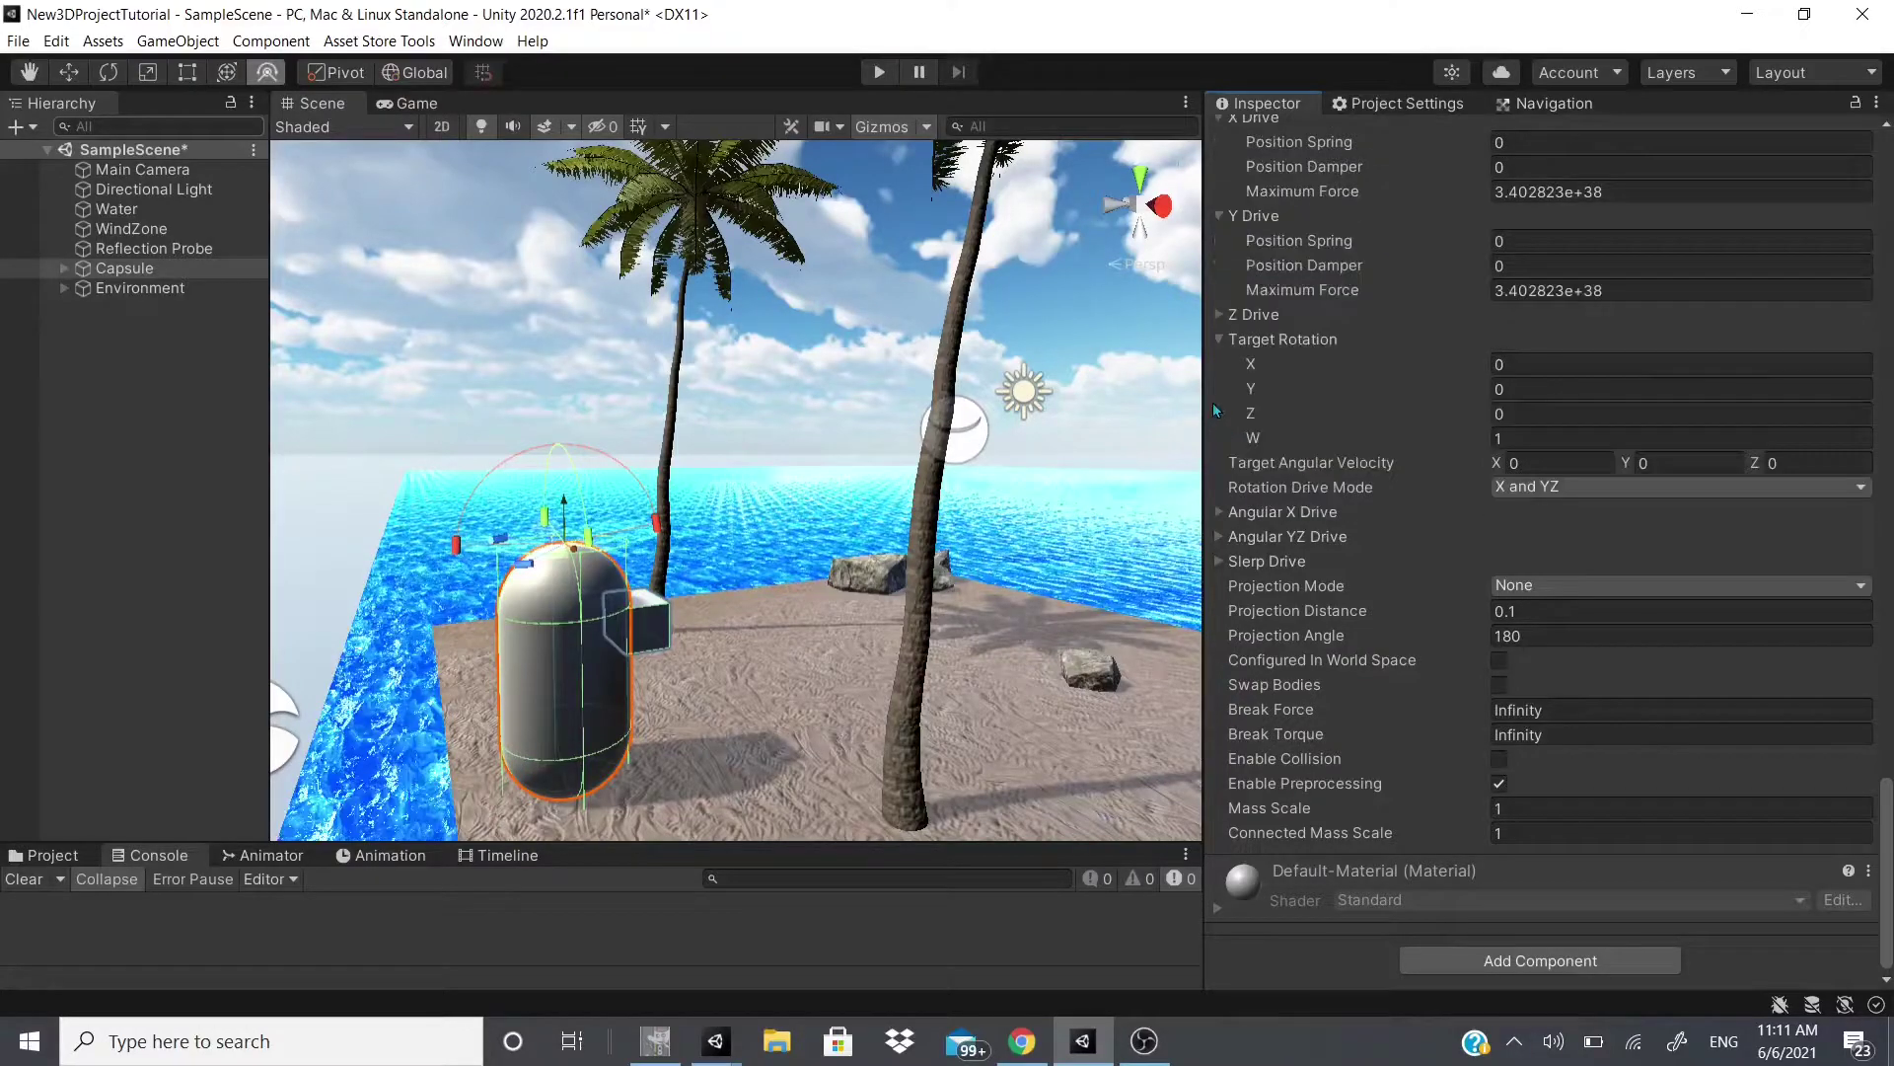
{"action": "left_click", "coordinate": [1221, 339]}
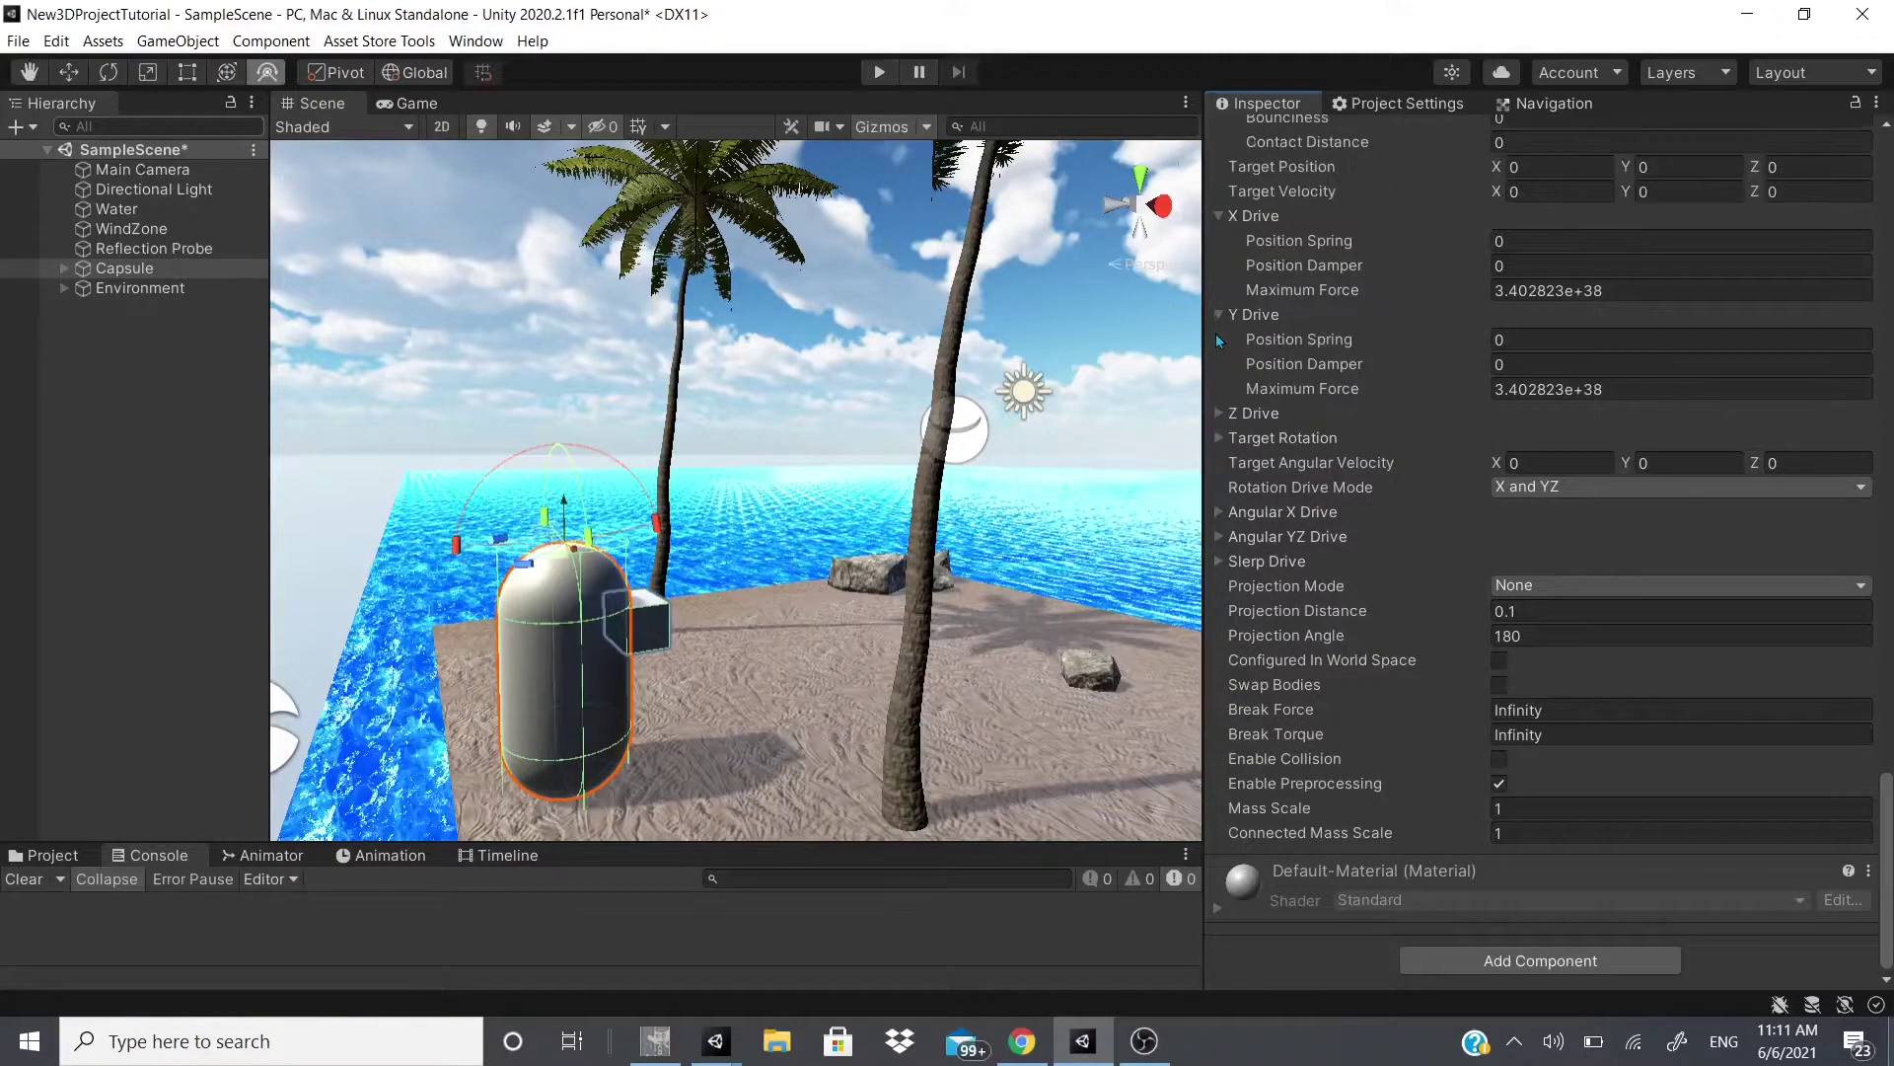
{"action": "left_click", "coordinate": [1219, 311]}
{"action": "left_click", "coordinate": [1220, 291]}
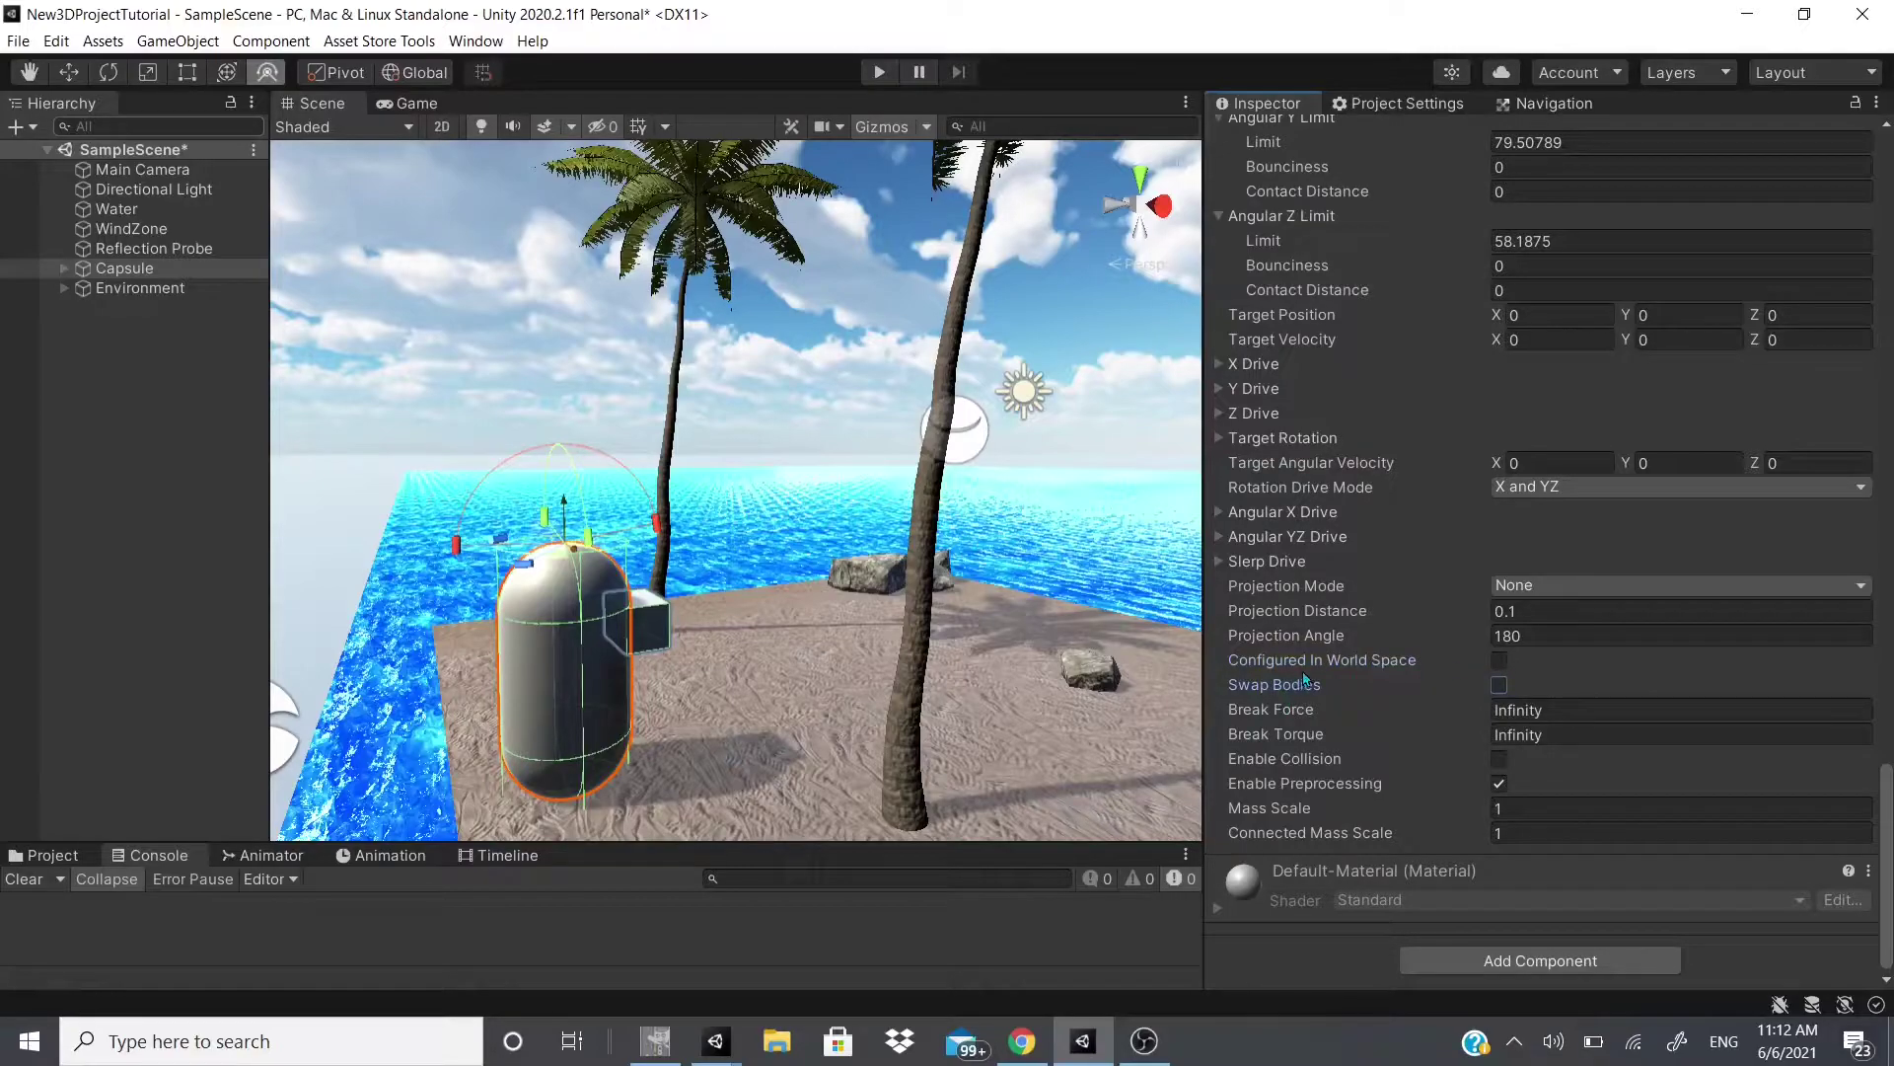
Step: Examine the joint's Configured In World Space option
{"action": "scroll", "coordinate": [1309, 674], "scroll_direction": "up", "scroll_amount": 10}
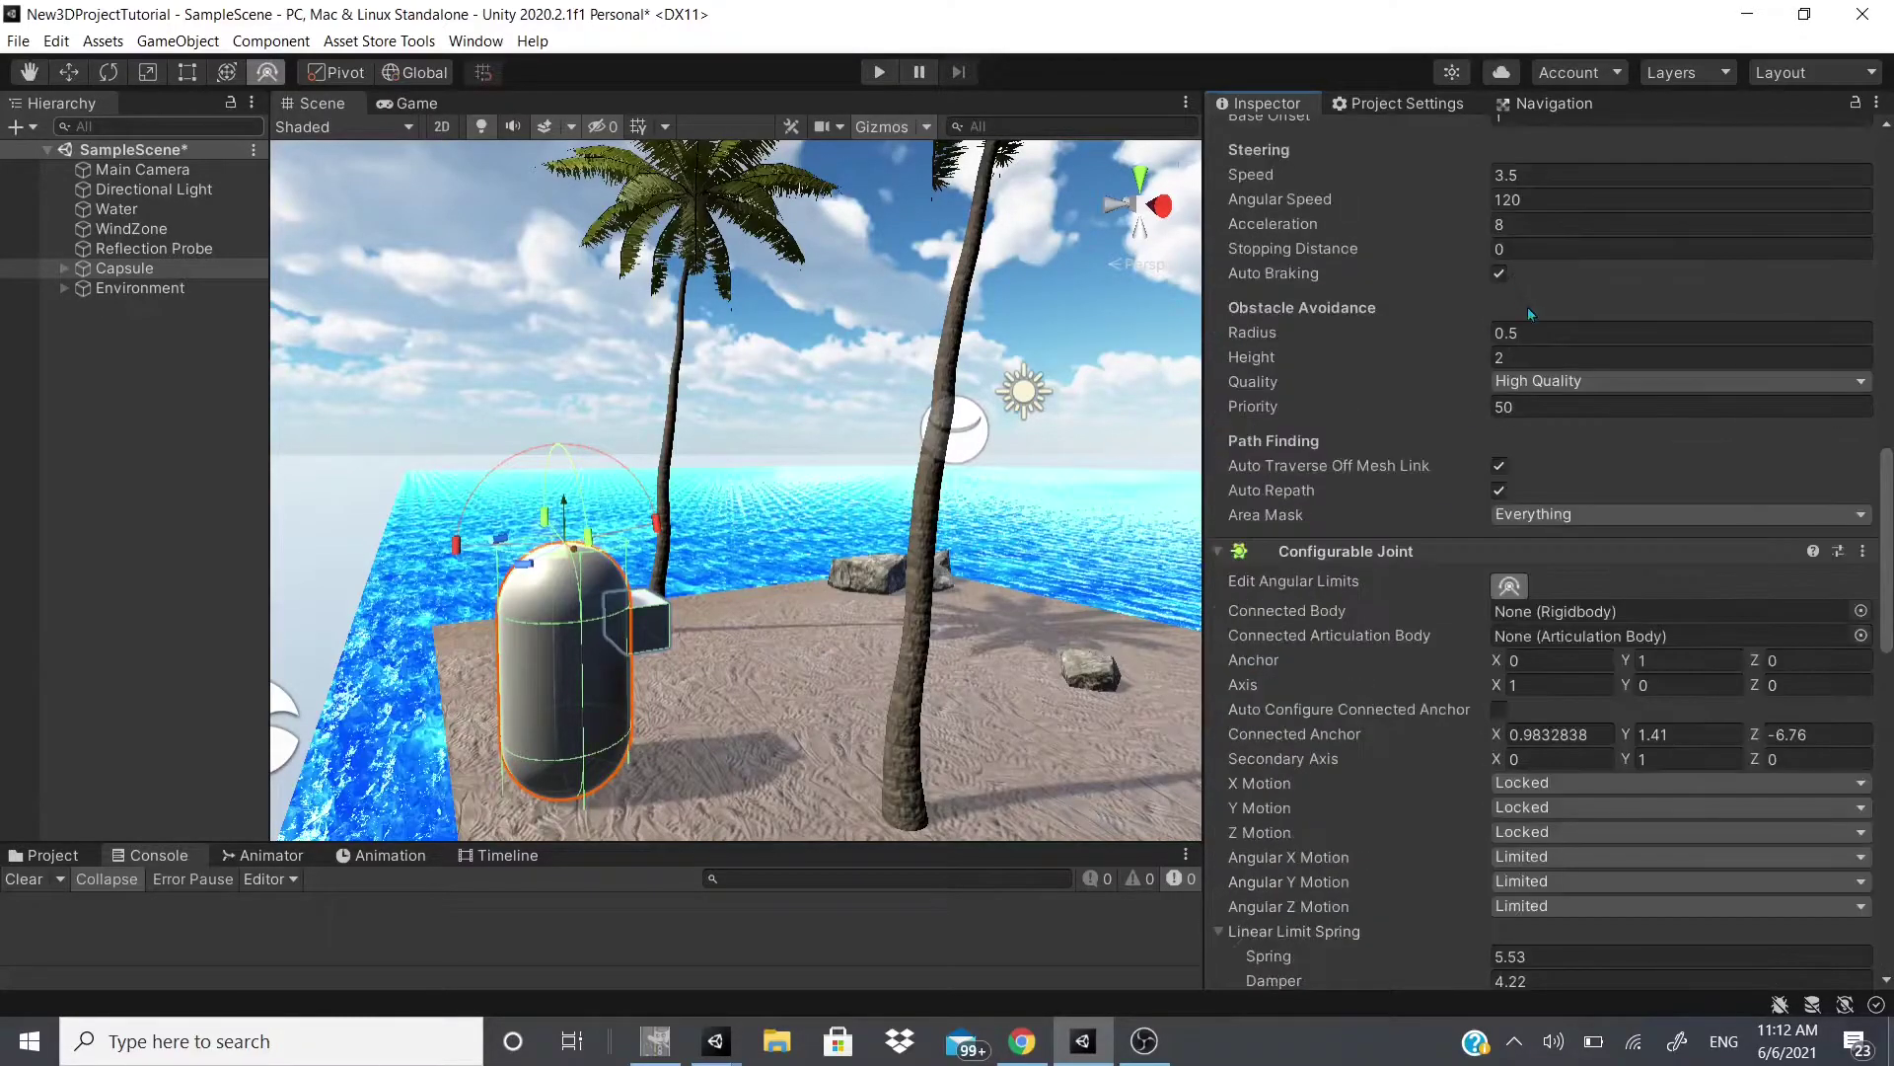
{"action": "scroll", "coordinate": [1509, 720], "scroll_direction": "down", "scroll_amount": 10}
{"action": "left_click", "coordinate": [1500, 660]}
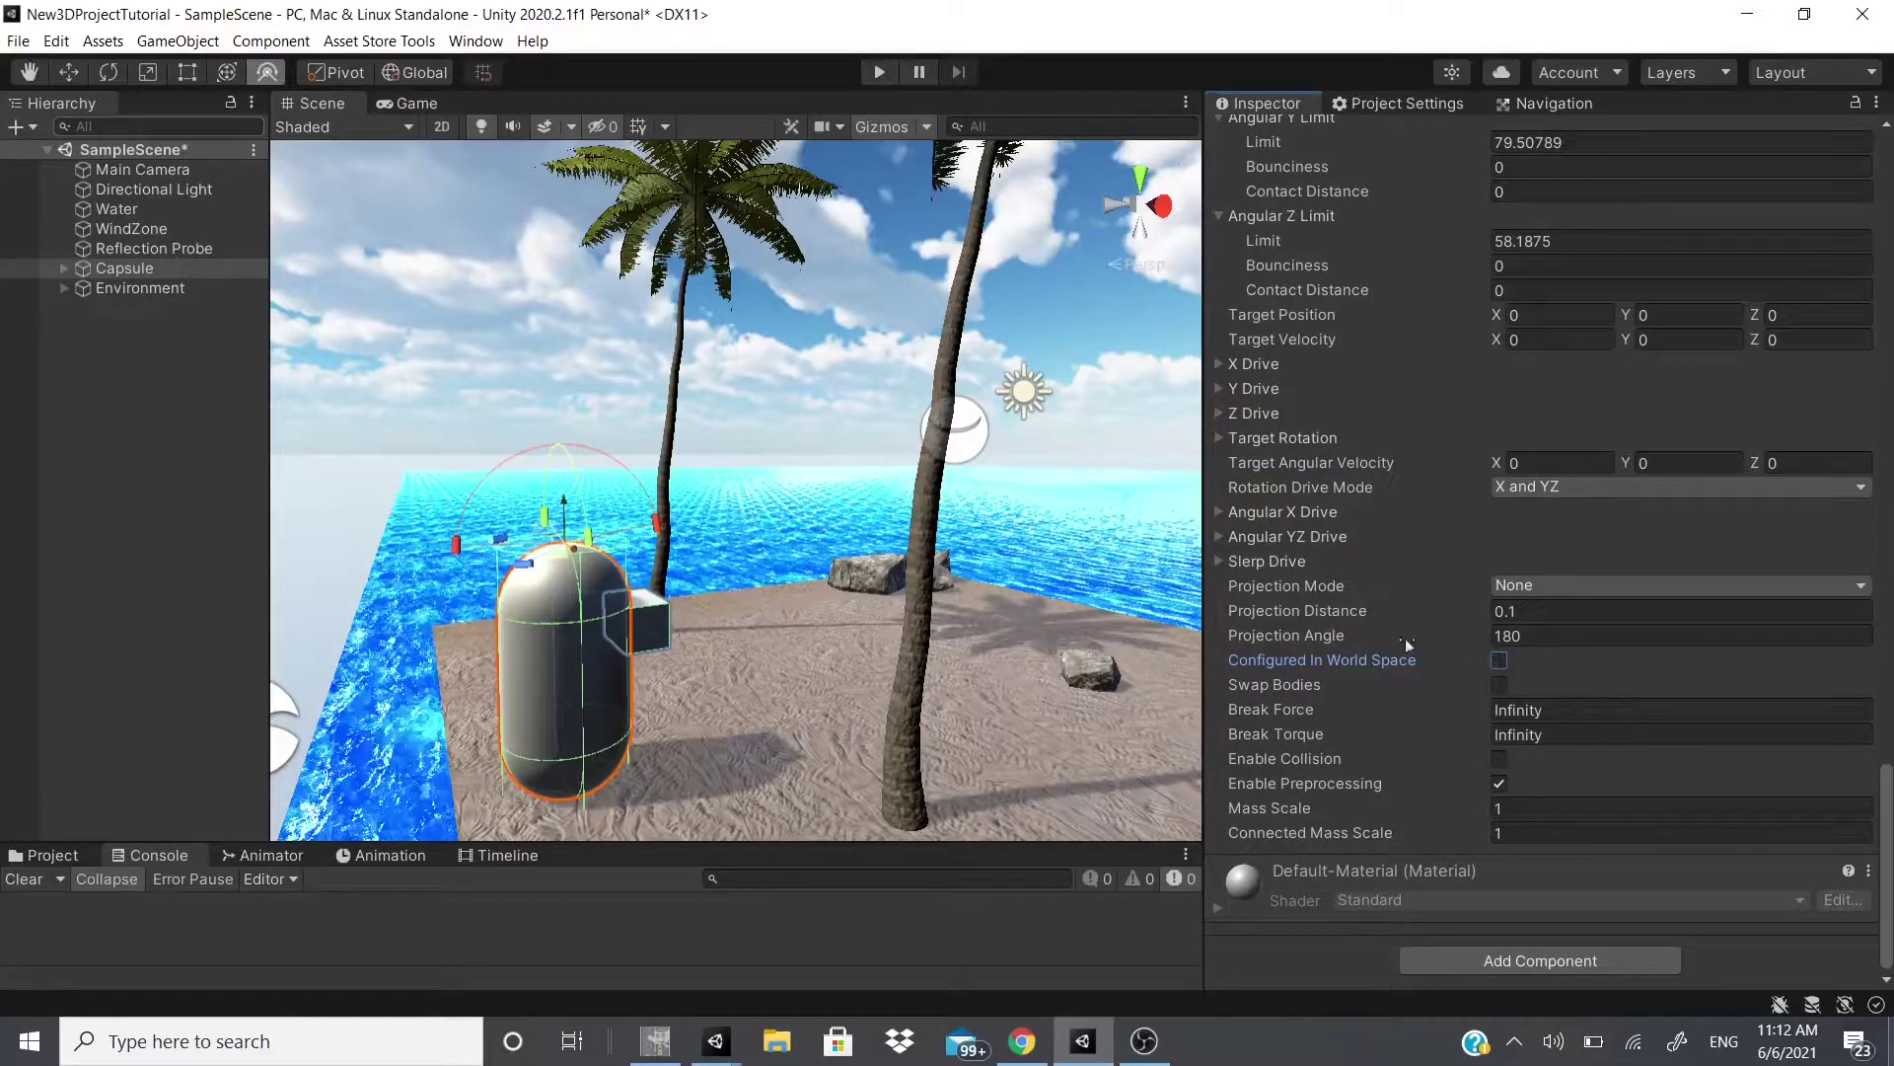
{"action": "scroll", "coordinate": [1540, 493], "scroll_direction": "up", "scroll_amount": 9}
{"action": "scroll", "coordinate": [1552, 410], "scroll_direction": "down", "scroll_amount": 9}
Step: Scroll the Configurable Joint manual down to Swap Bodies and highlight its description
{"action": "left_click", "coordinate": [1270, 694]}
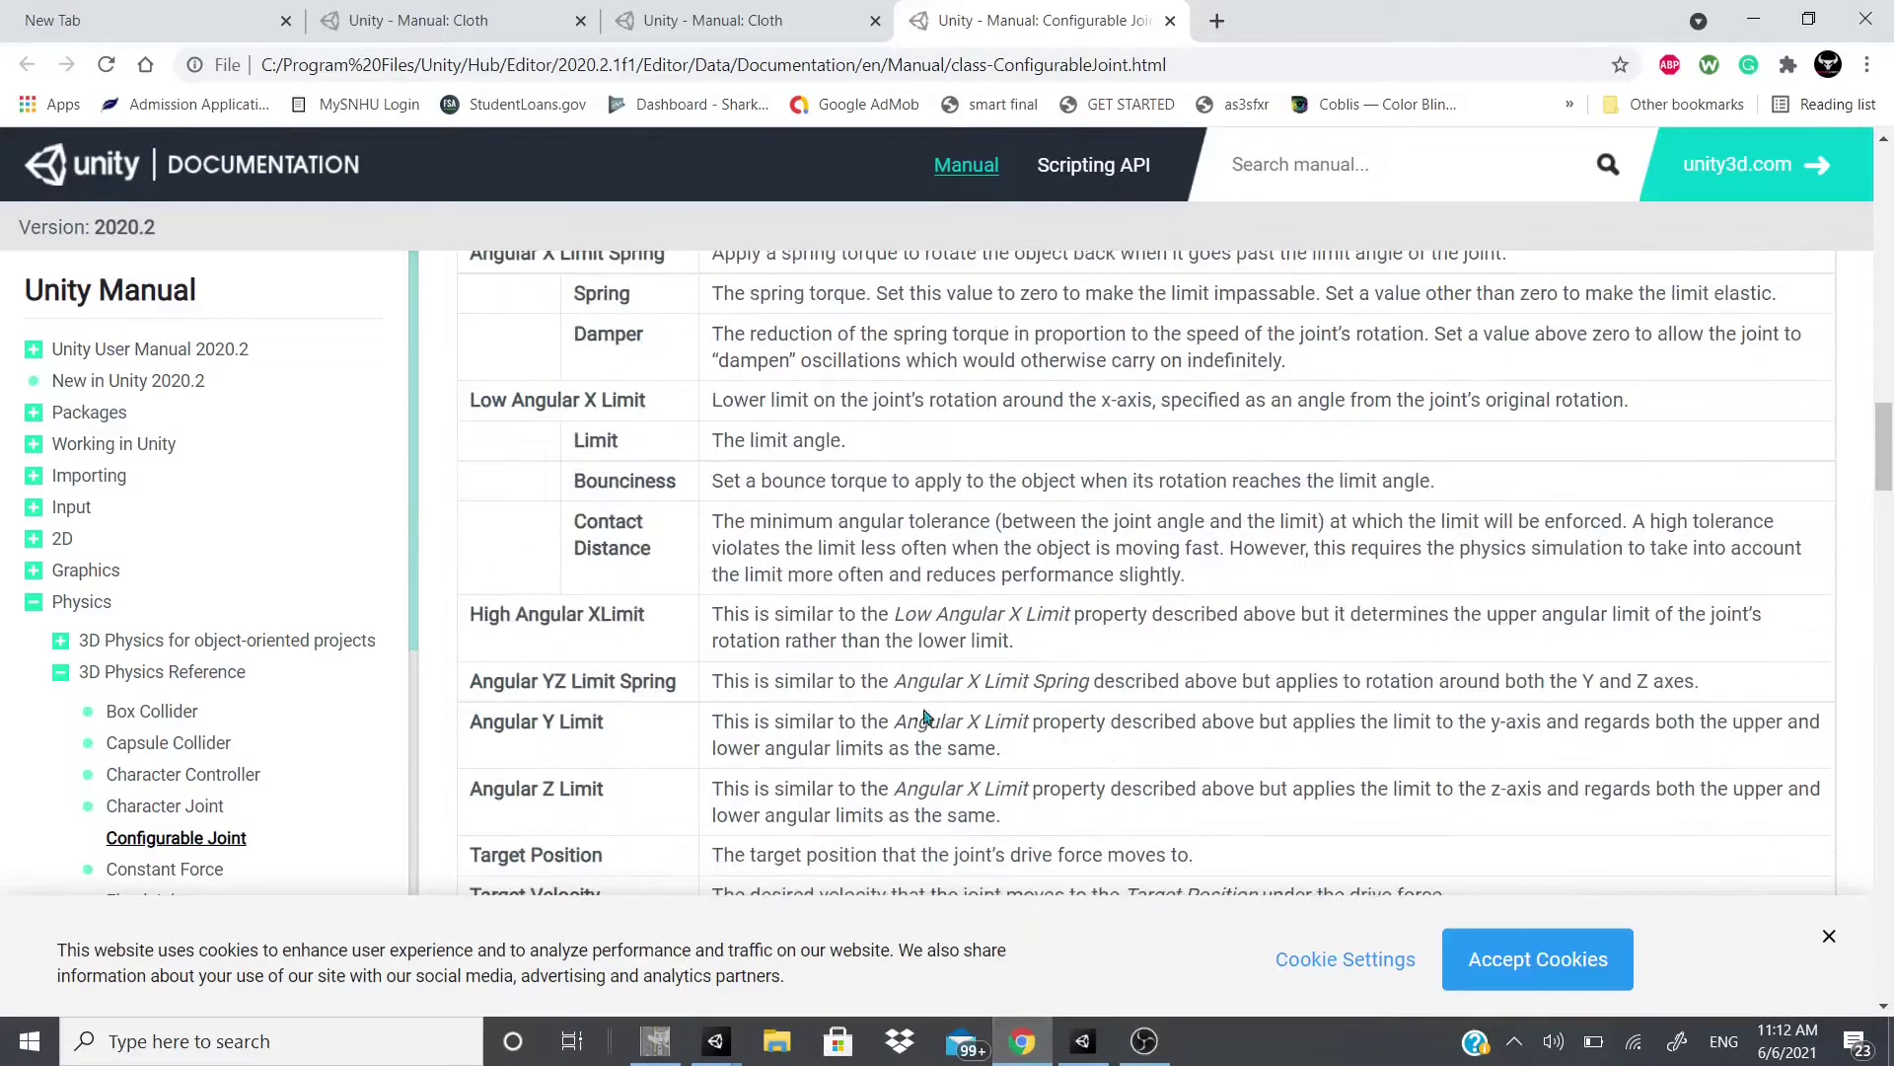
{"action": "scroll", "coordinate": [325, 505], "scroll_direction": "down", "scroll_amount": 5}
{"action": "scroll", "coordinate": [694, 647], "scroll_direction": "down", "scroll_amount": 10}
{"action": "scroll", "coordinate": [693, 641], "scroll_direction": "down", "scroll_amount": 5}
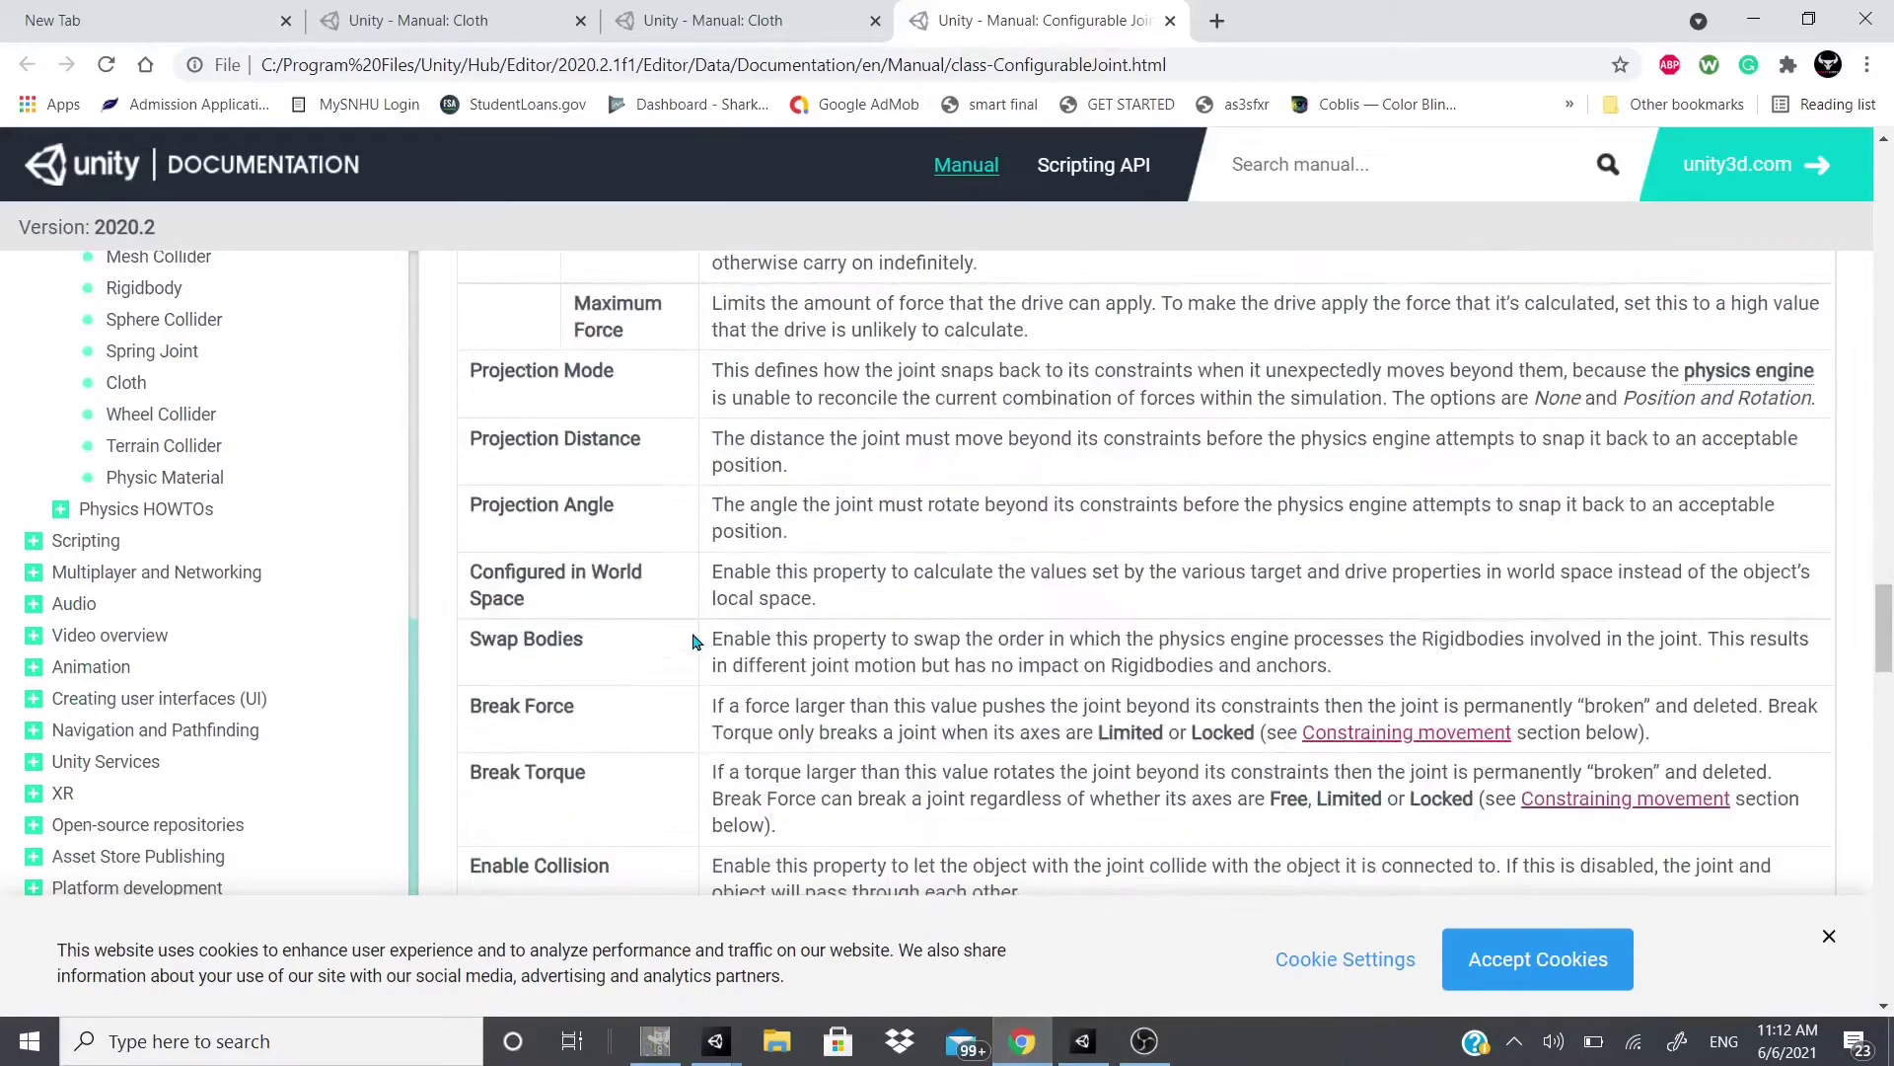
{"action": "left_click_drag", "start_coordinate": [712, 648], "coordinate": [1749, 628]}
{"action": "left_click", "coordinate": [1053, 698]}
{"action": "left_click_drag", "start_coordinate": [1142, 659], "coordinate": [1348, 663]}
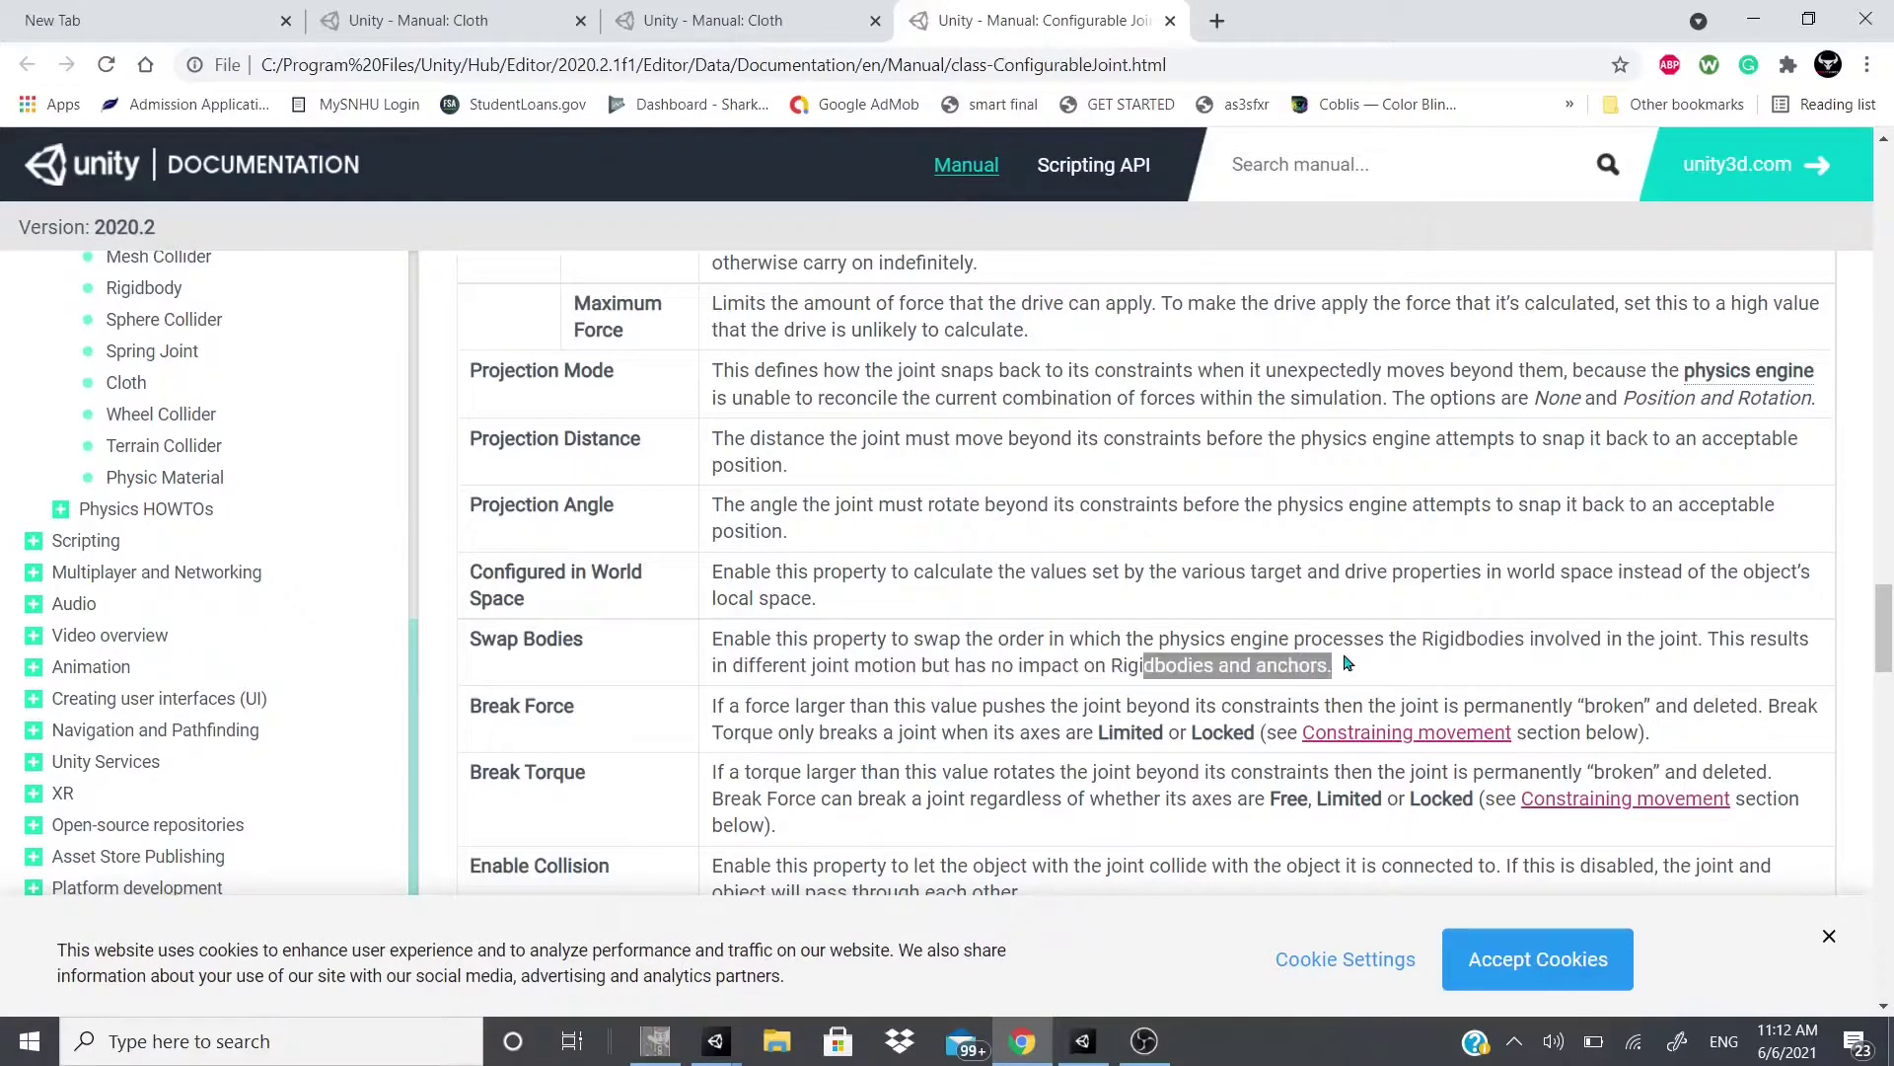
{"action": "left_click", "coordinate": [1753, 19]}
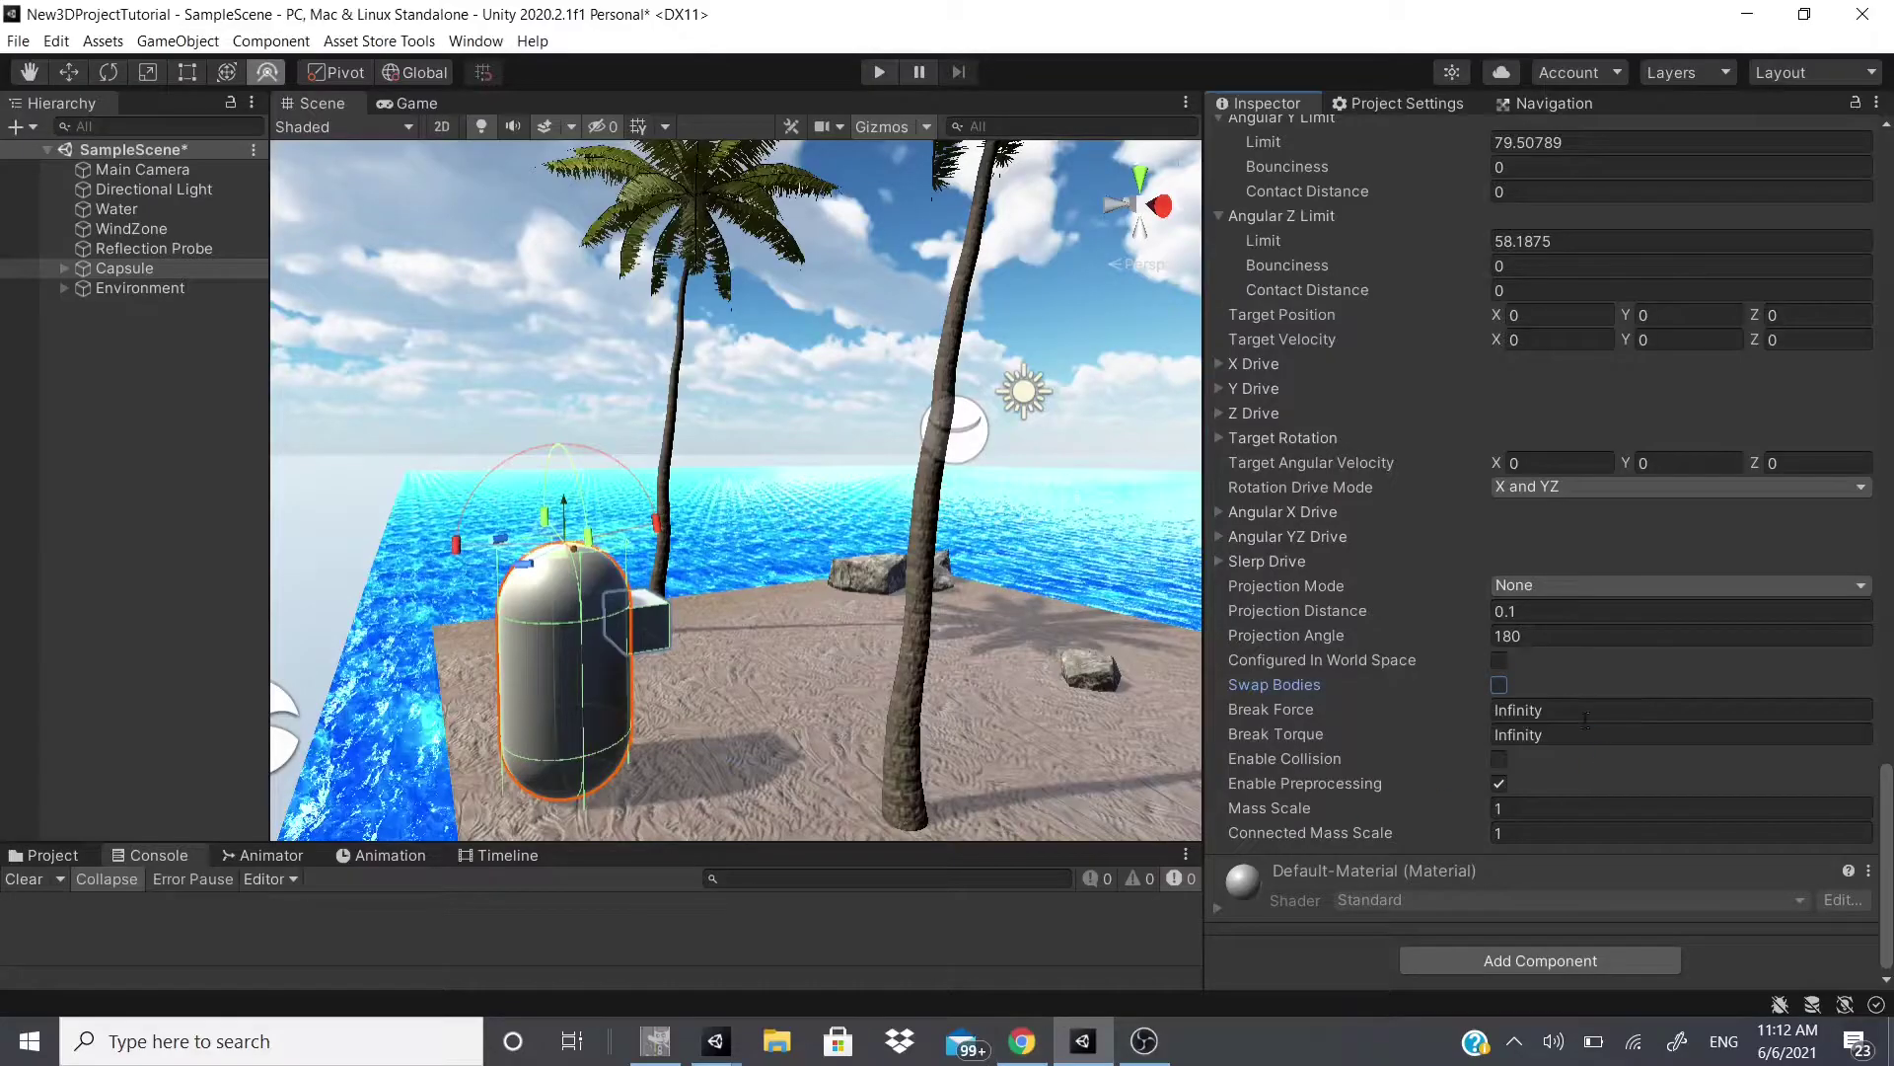
{"action": "left_click", "coordinate": [1500, 690]}
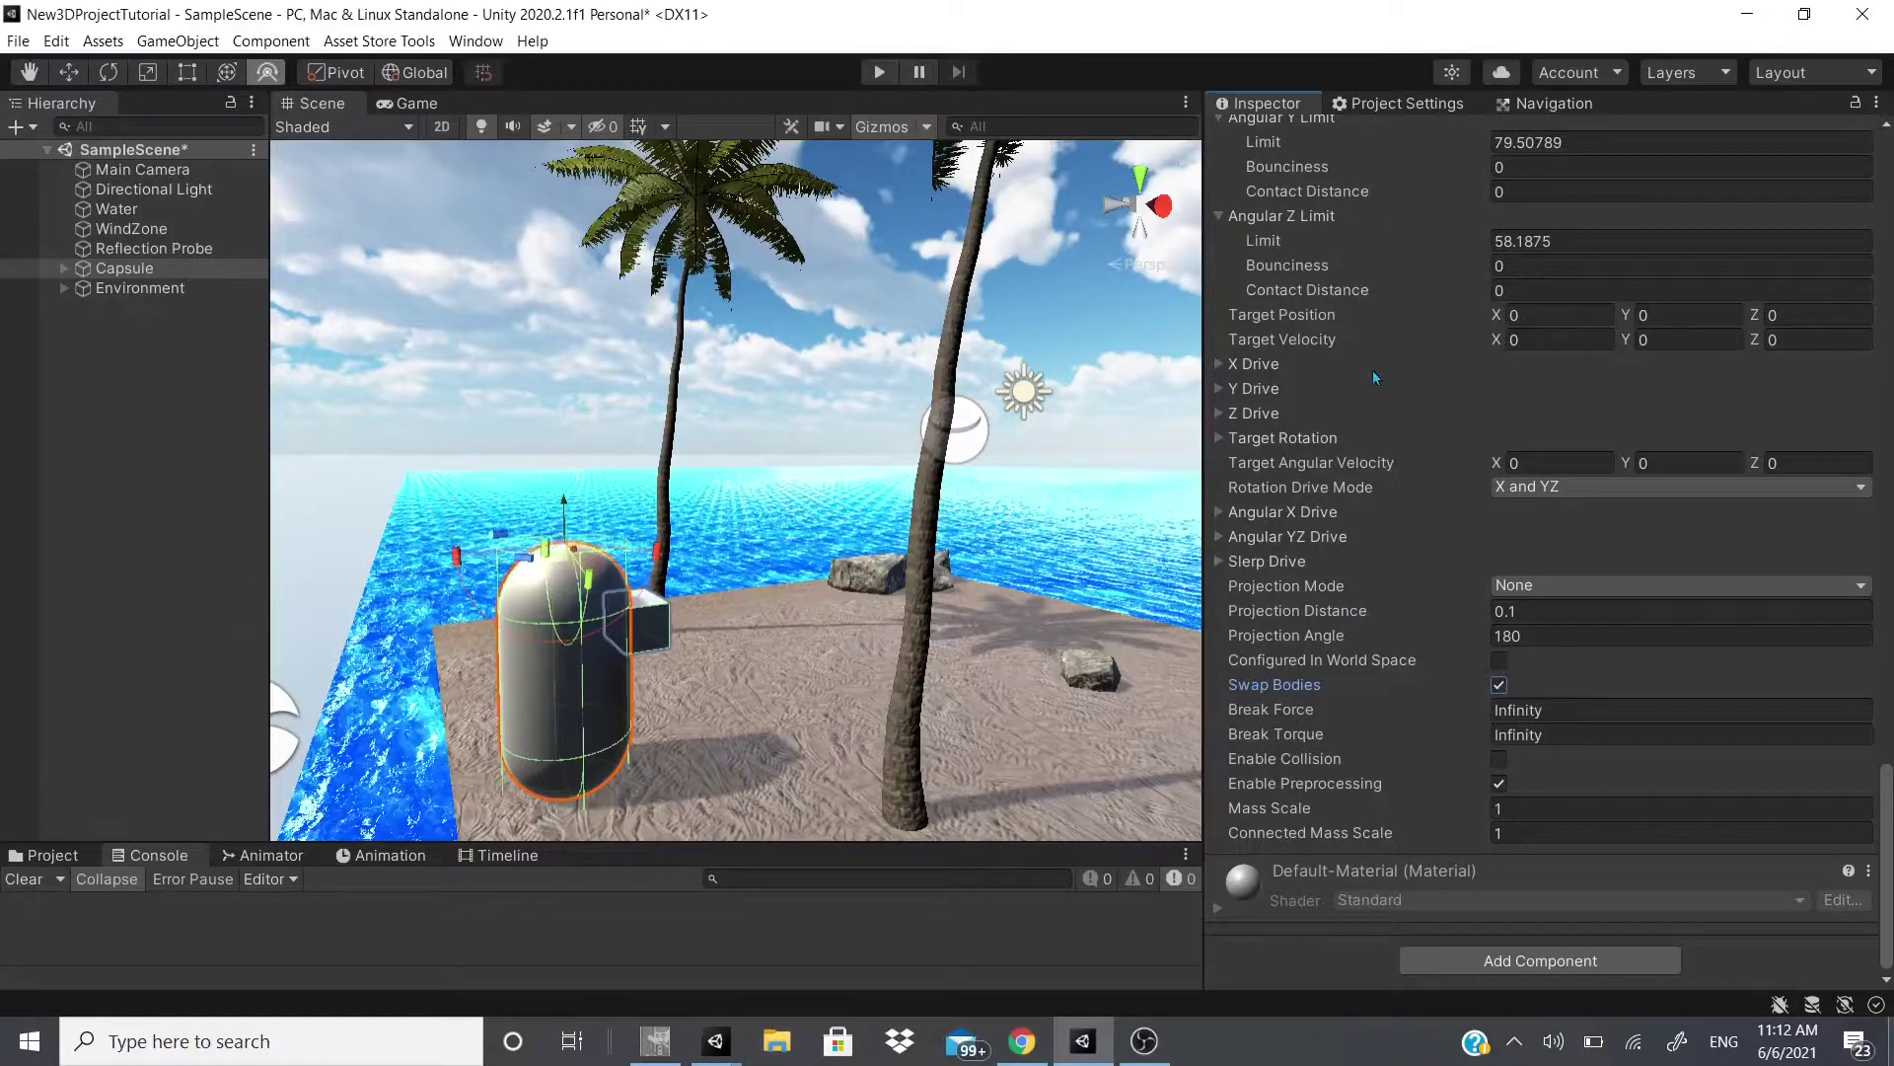
{"action": "left_click", "coordinate": [1498, 687]}
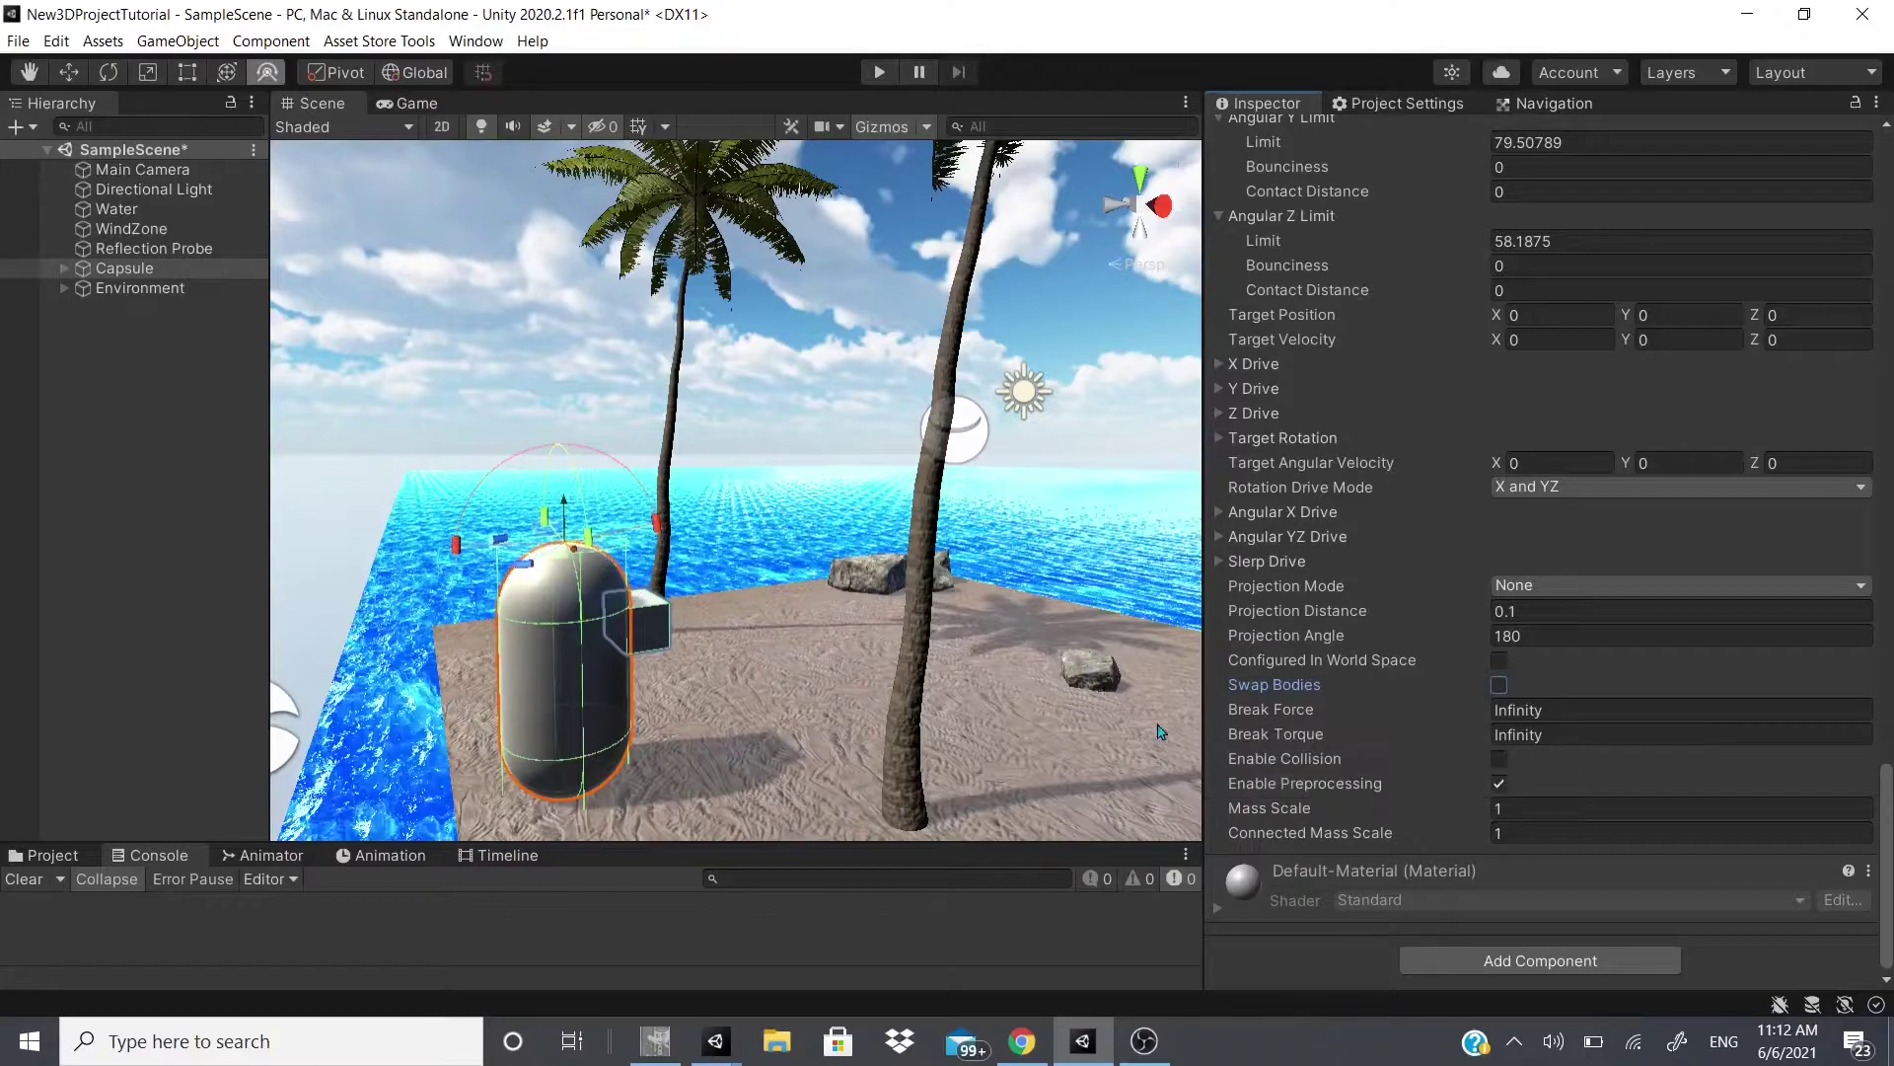
{"action": "left_click", "coordinate": [1287, 714]}
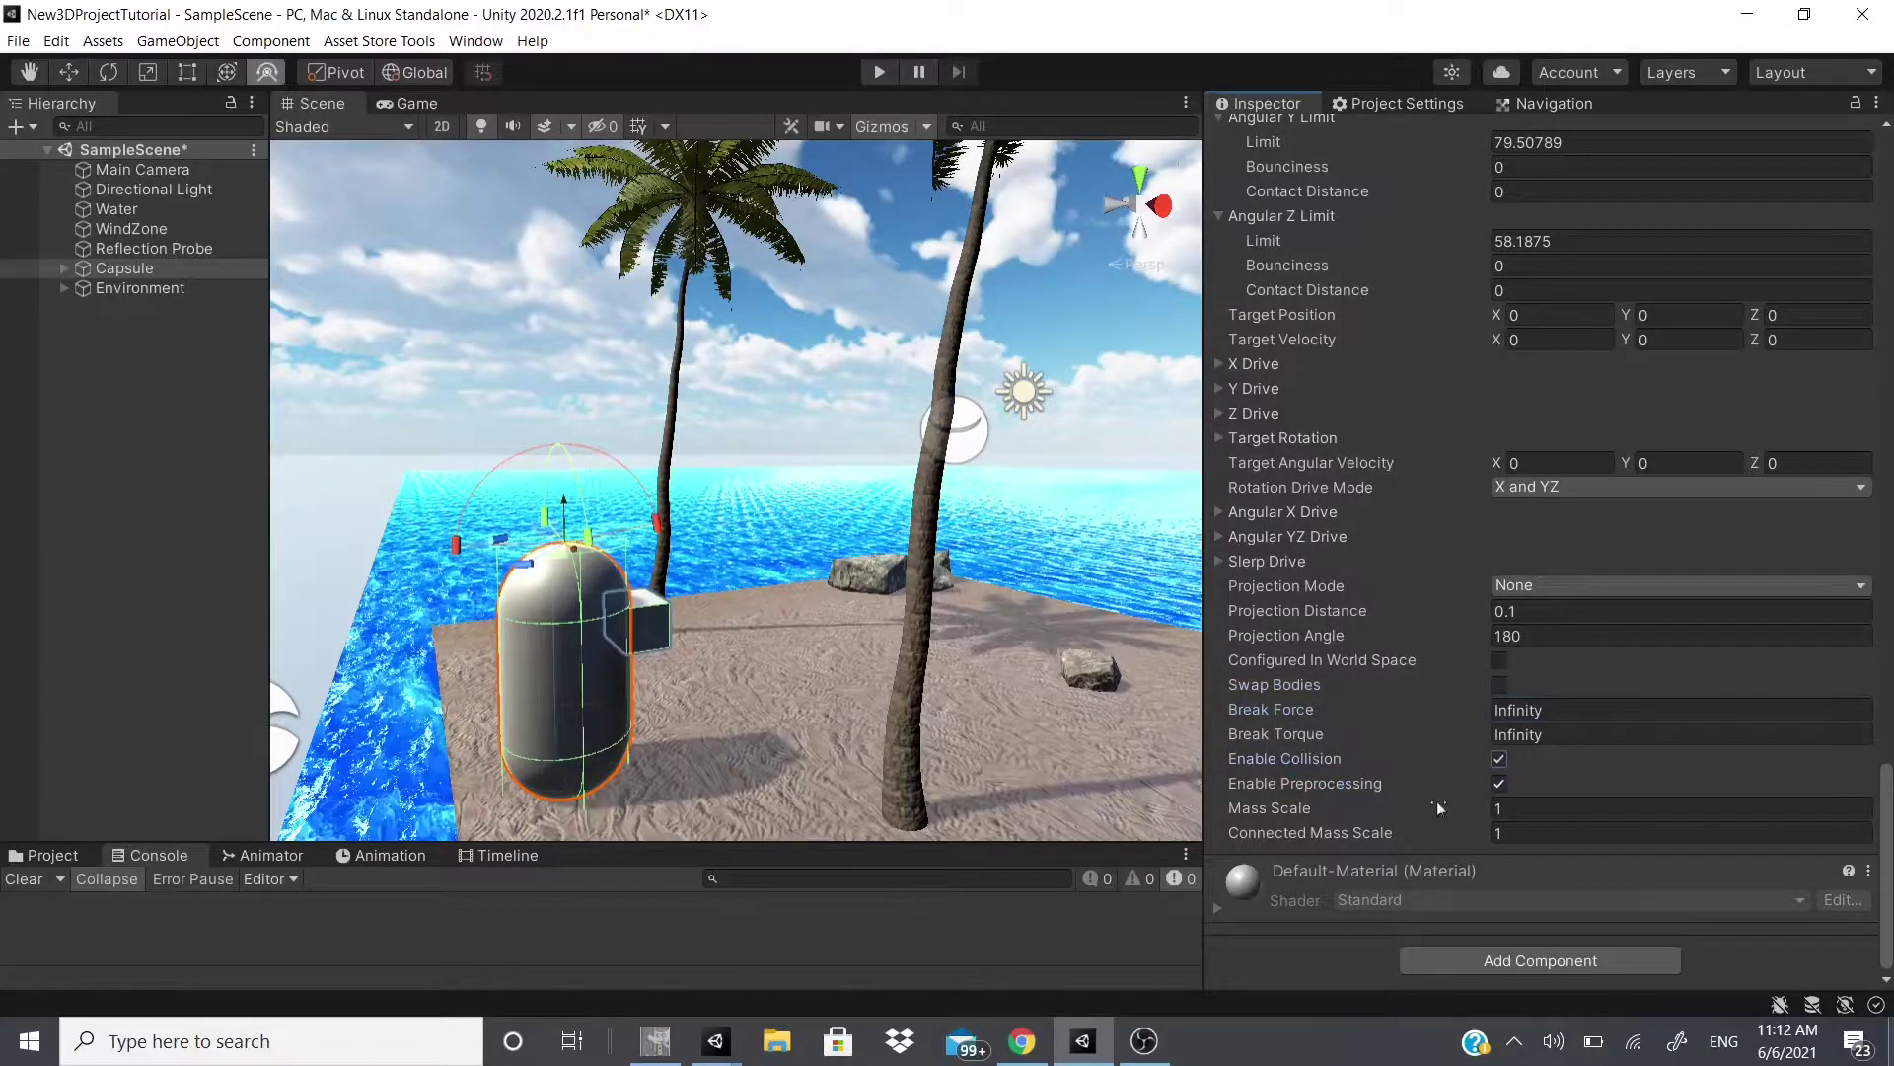
{"action": "left_click", "coordinate": [1498, 760]}
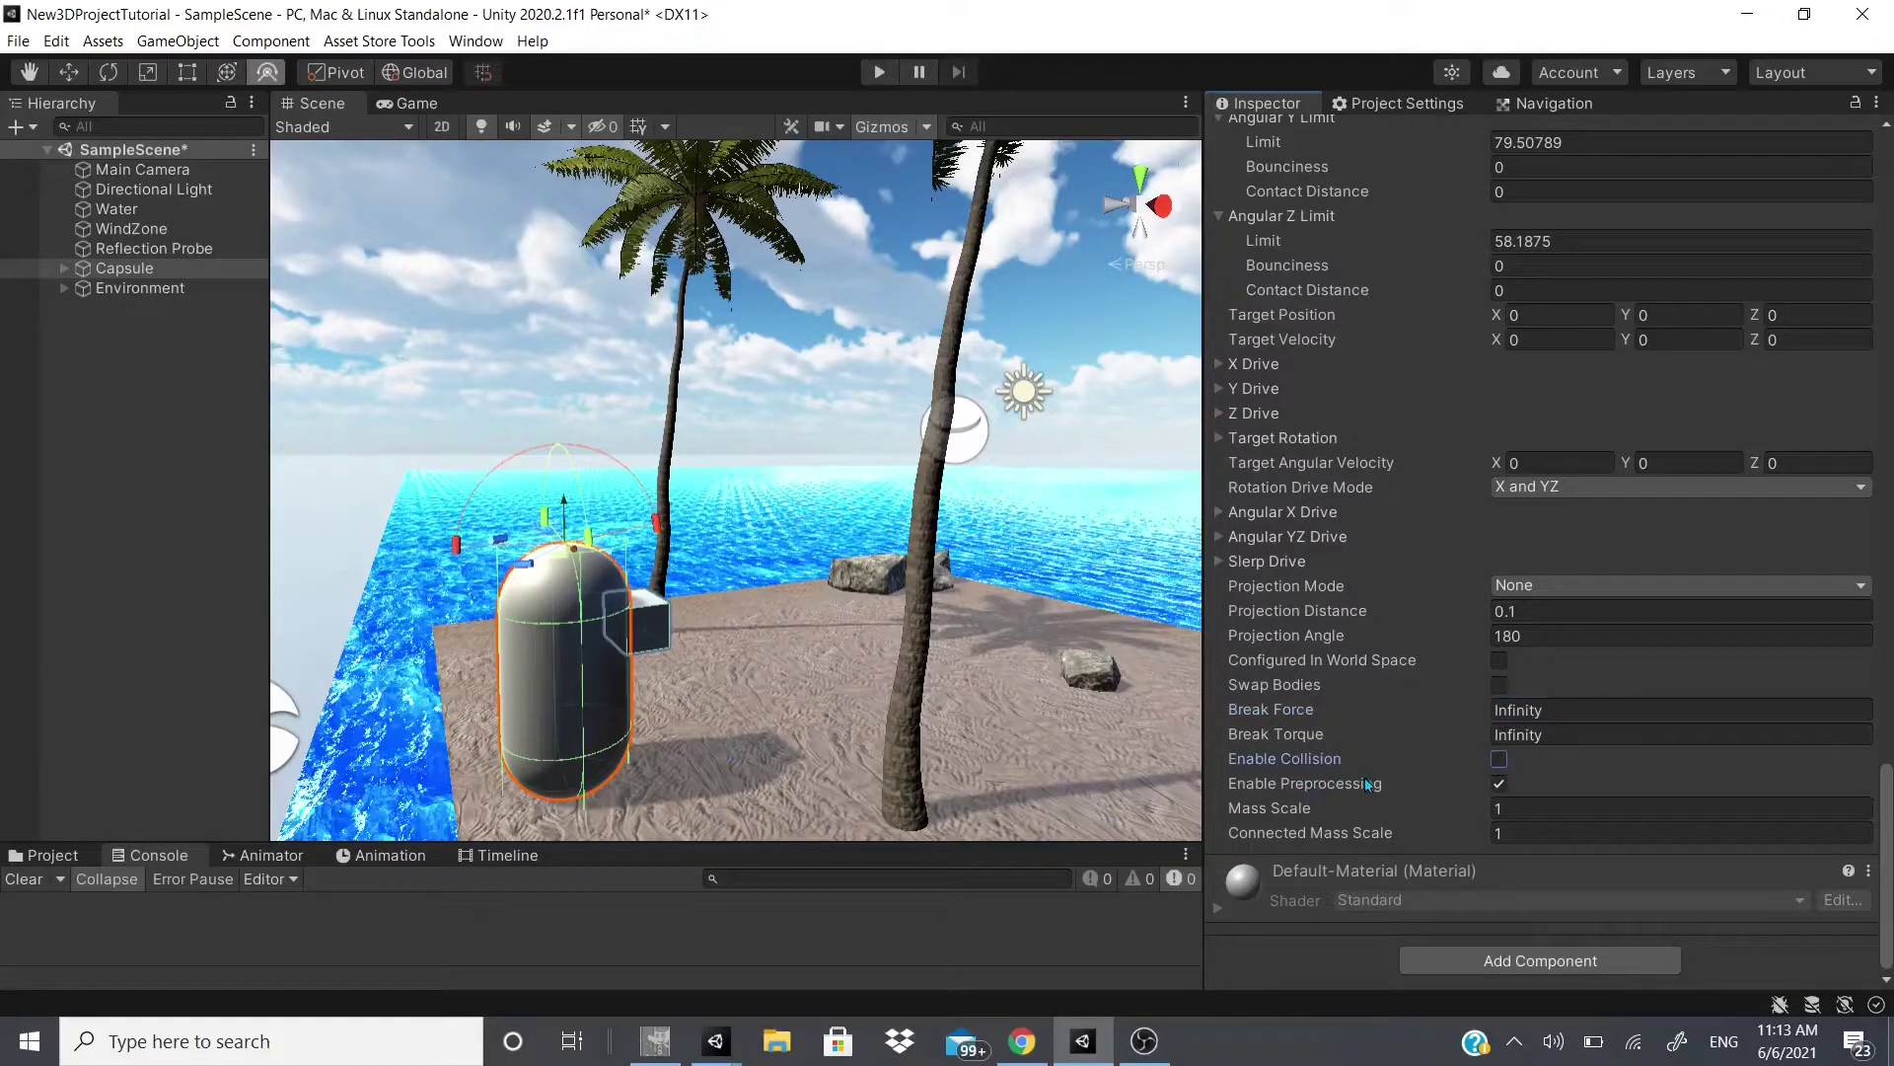
Step: Highlight the Enable Preprocessing description in the Configurable Joint manual, then return to Unity
{"action": "left_click", "coordinate": [1022, 1041]}
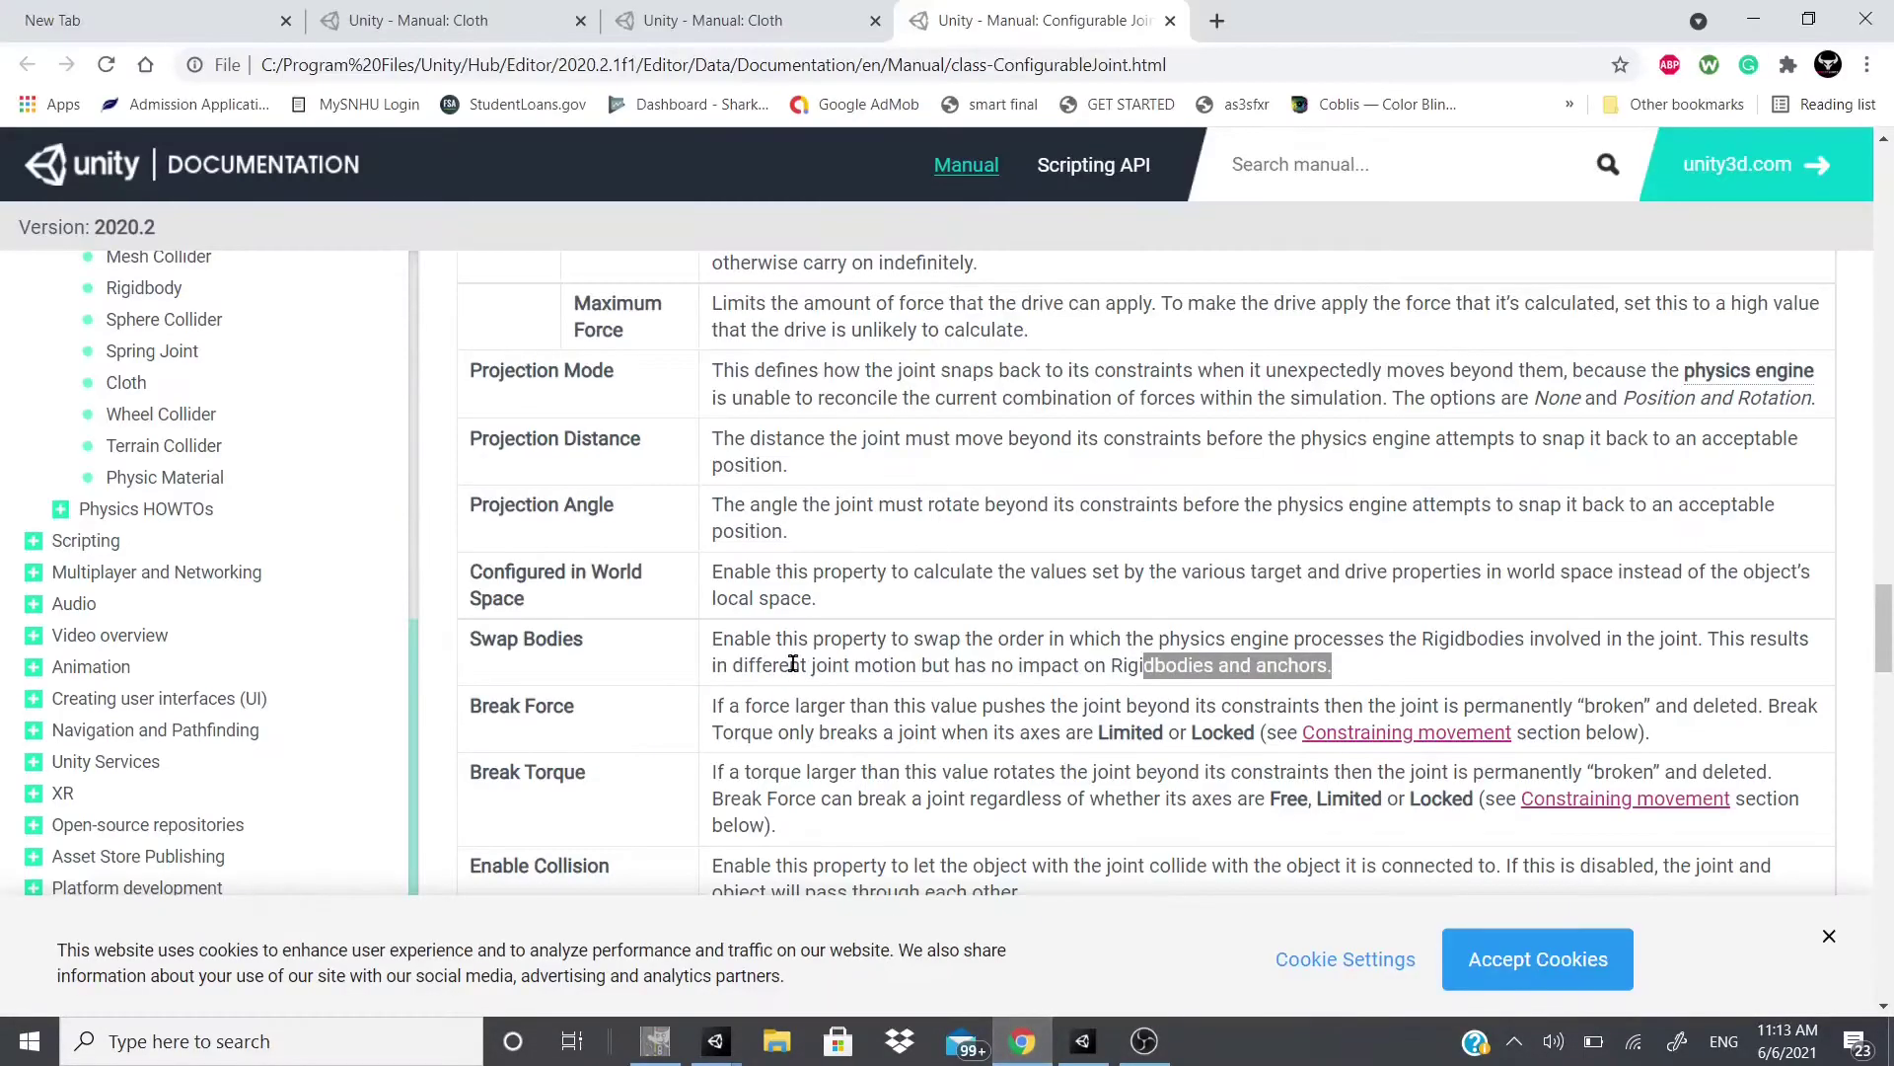
{"action": "scroll", "coordinate": [792, 663], "scroll_direction": "down", "scroll_amount": 7}
{"action": "scroll", "coordinate": [848, 663], "scroll_direction": "up", "scroll_amount": 3}
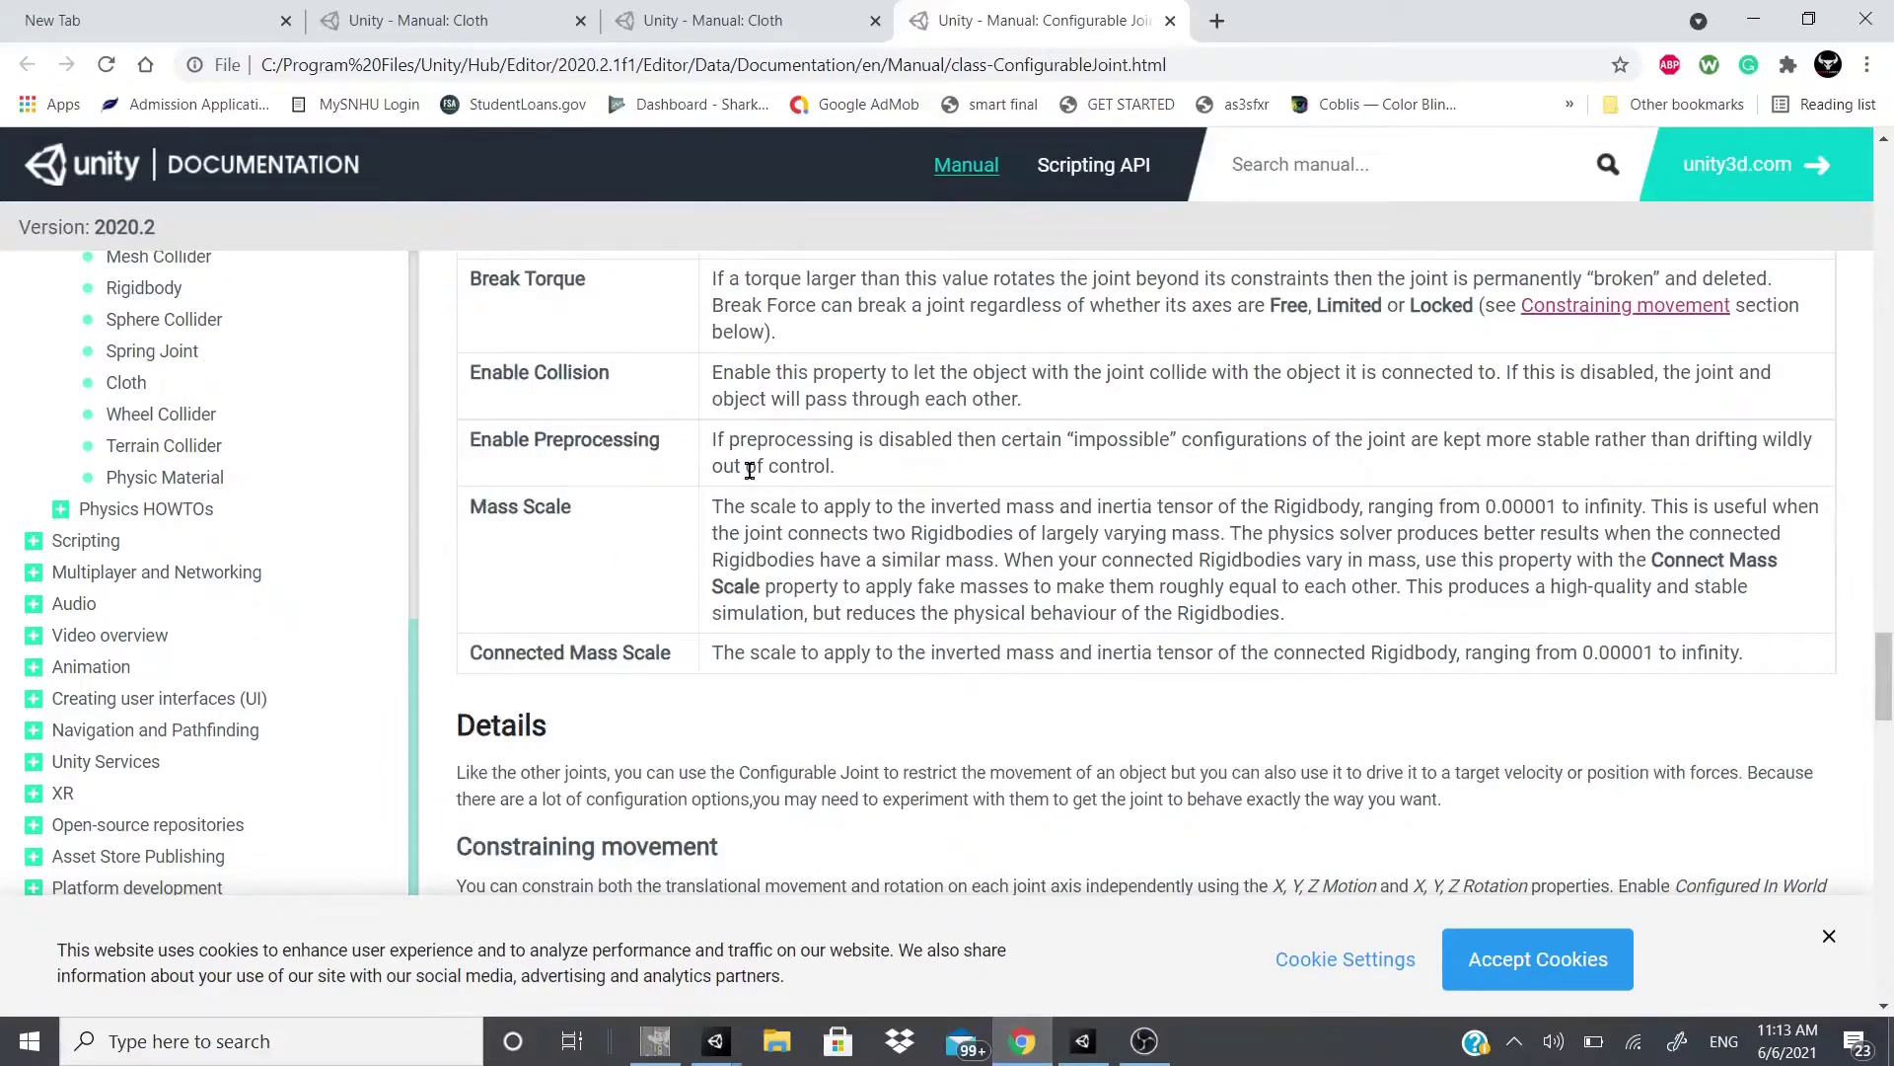
{"action": "left_click_drag", "start_coordinate": [729, 439], "coordinate": [1827, 442]}
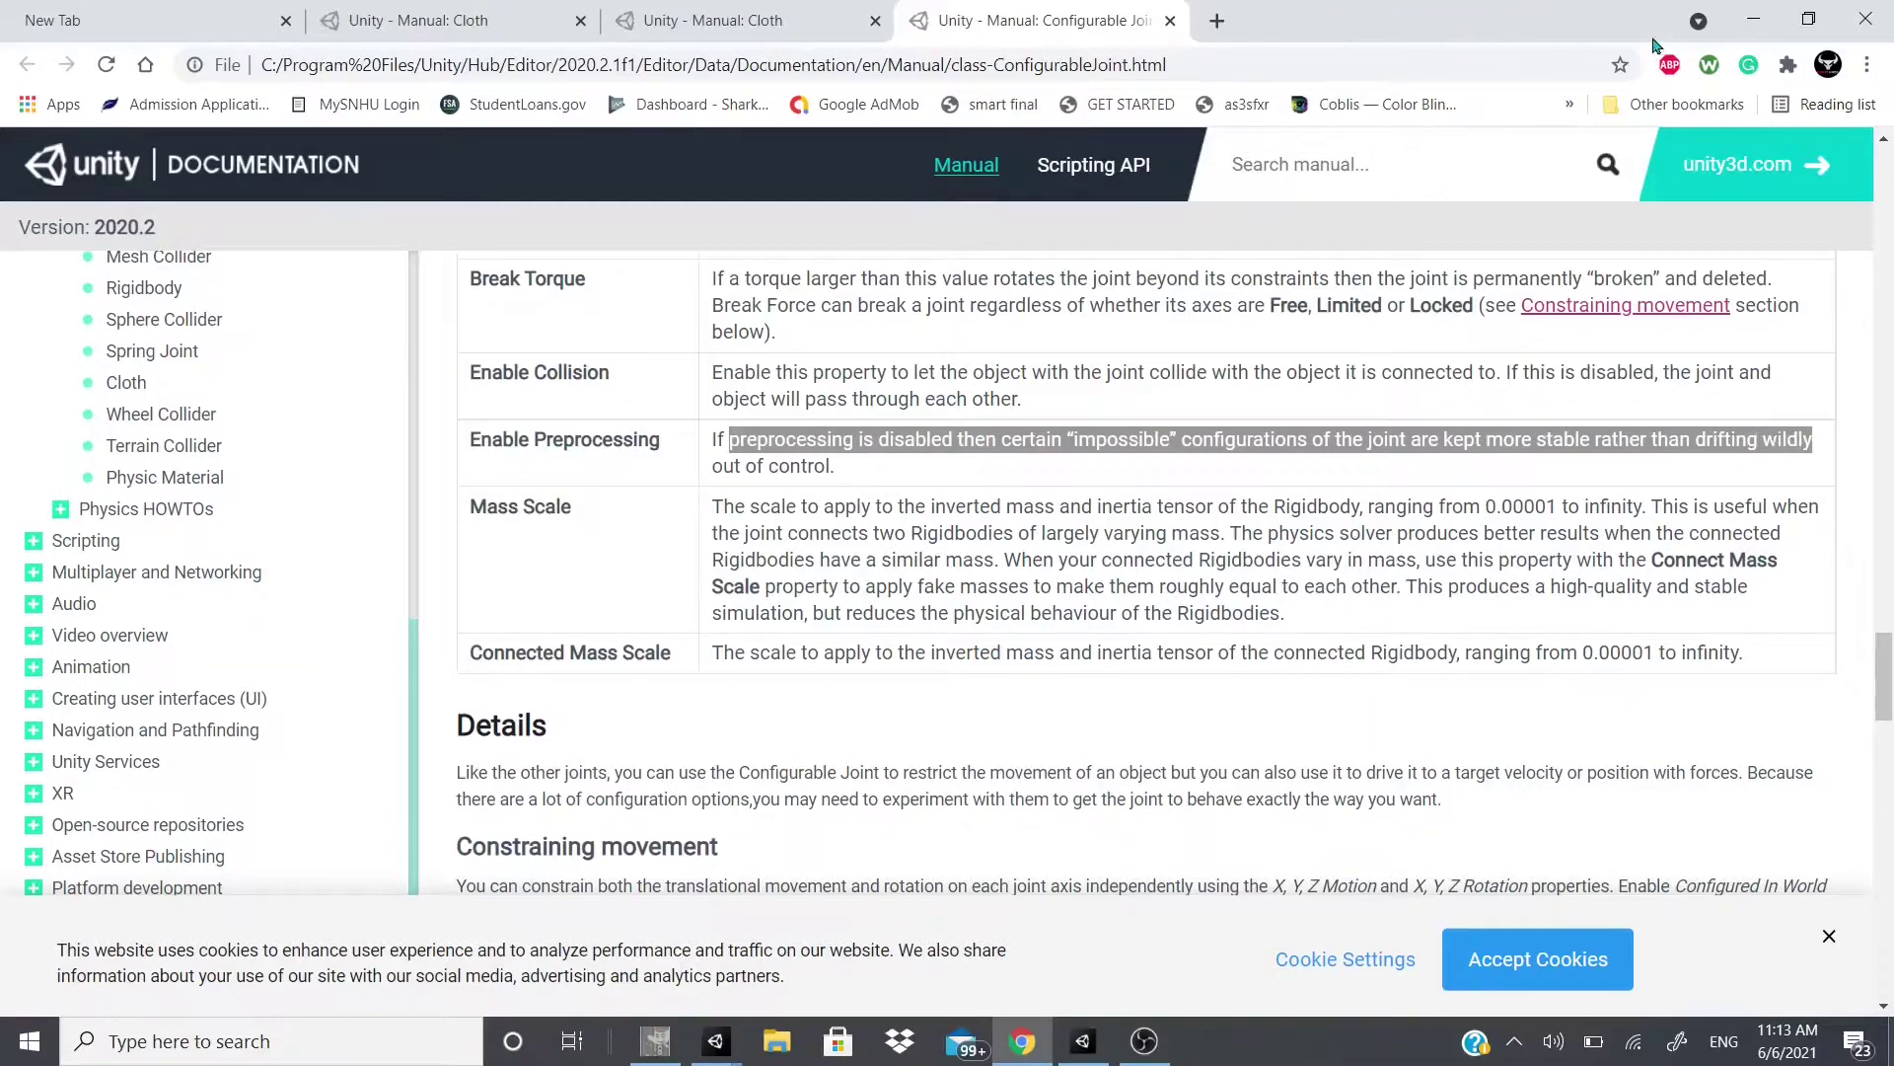
{"action": "left_click", "coordinate": [859, 457]}
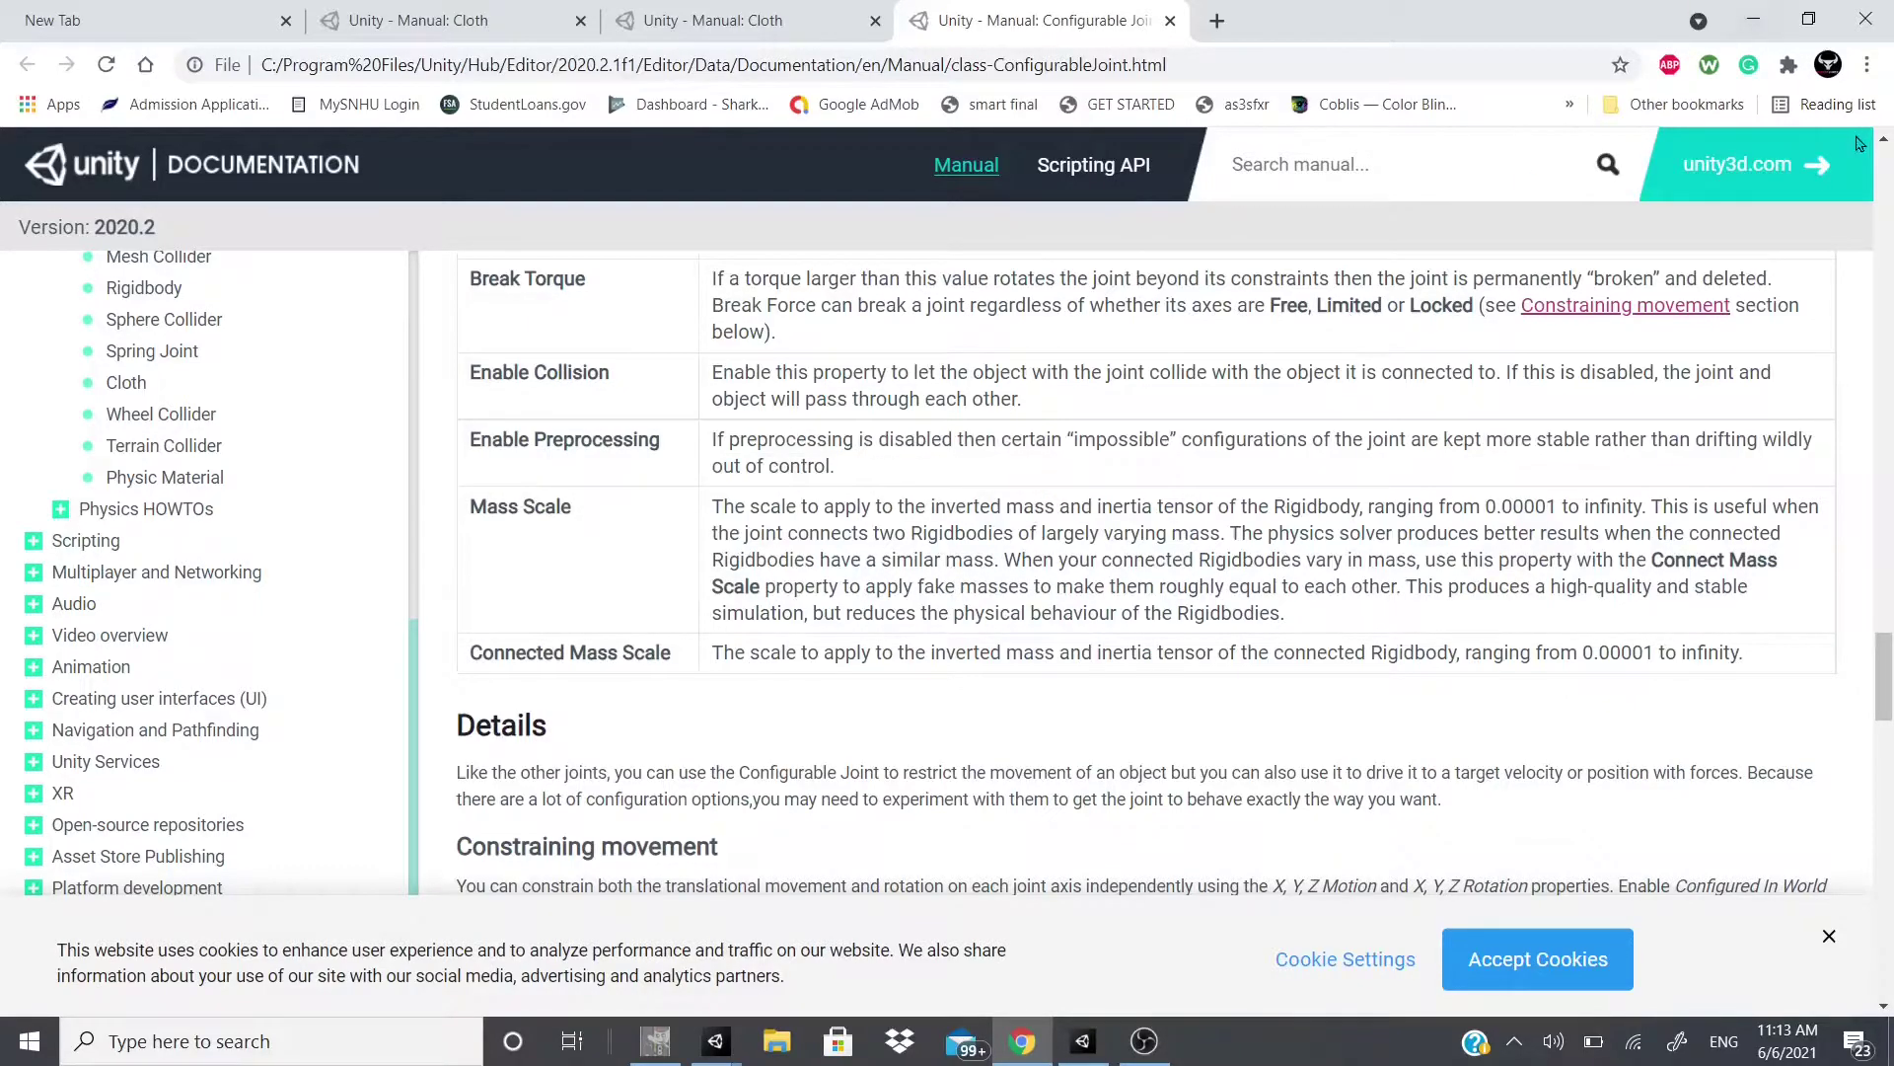
{"action": "left_click_drag", "start_coordinate": [1125, 463], "coordinate": [1385, 482]}
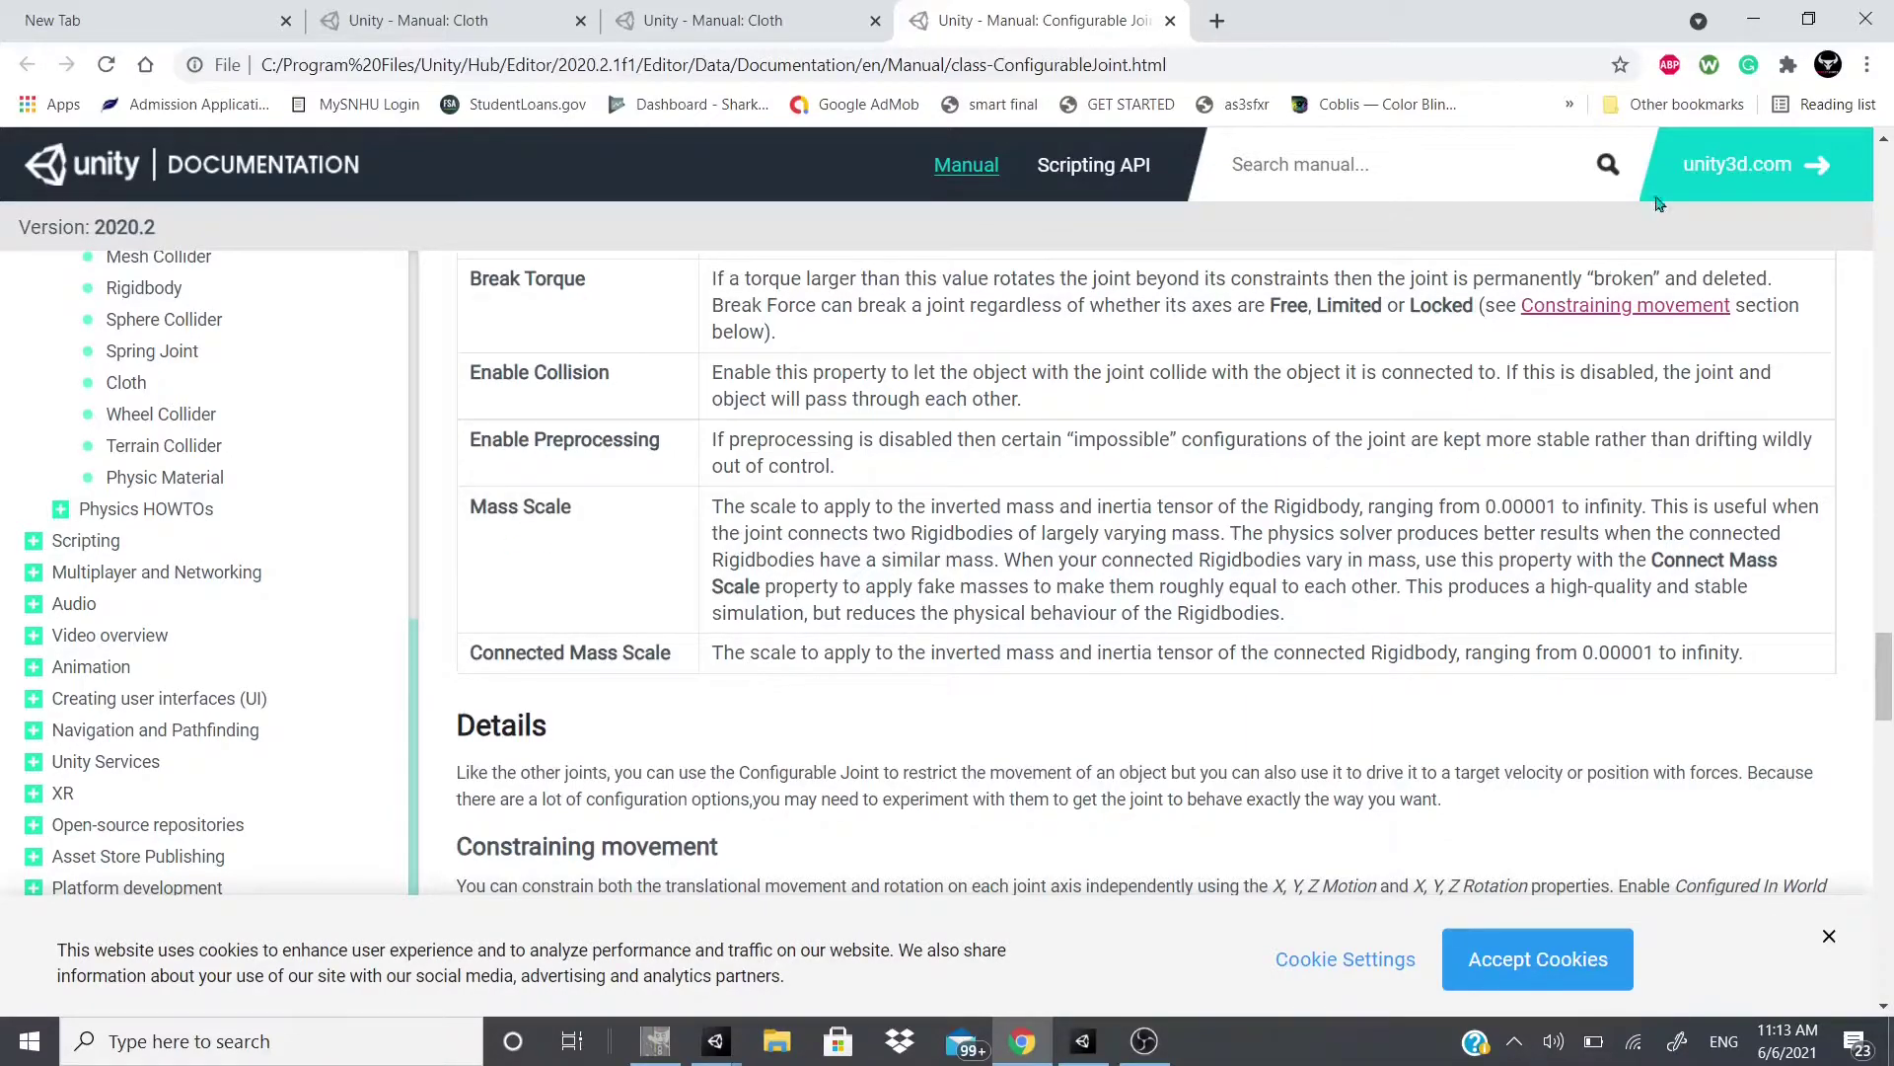
{"action": "left_click", "coordinate": [1754, 20]}
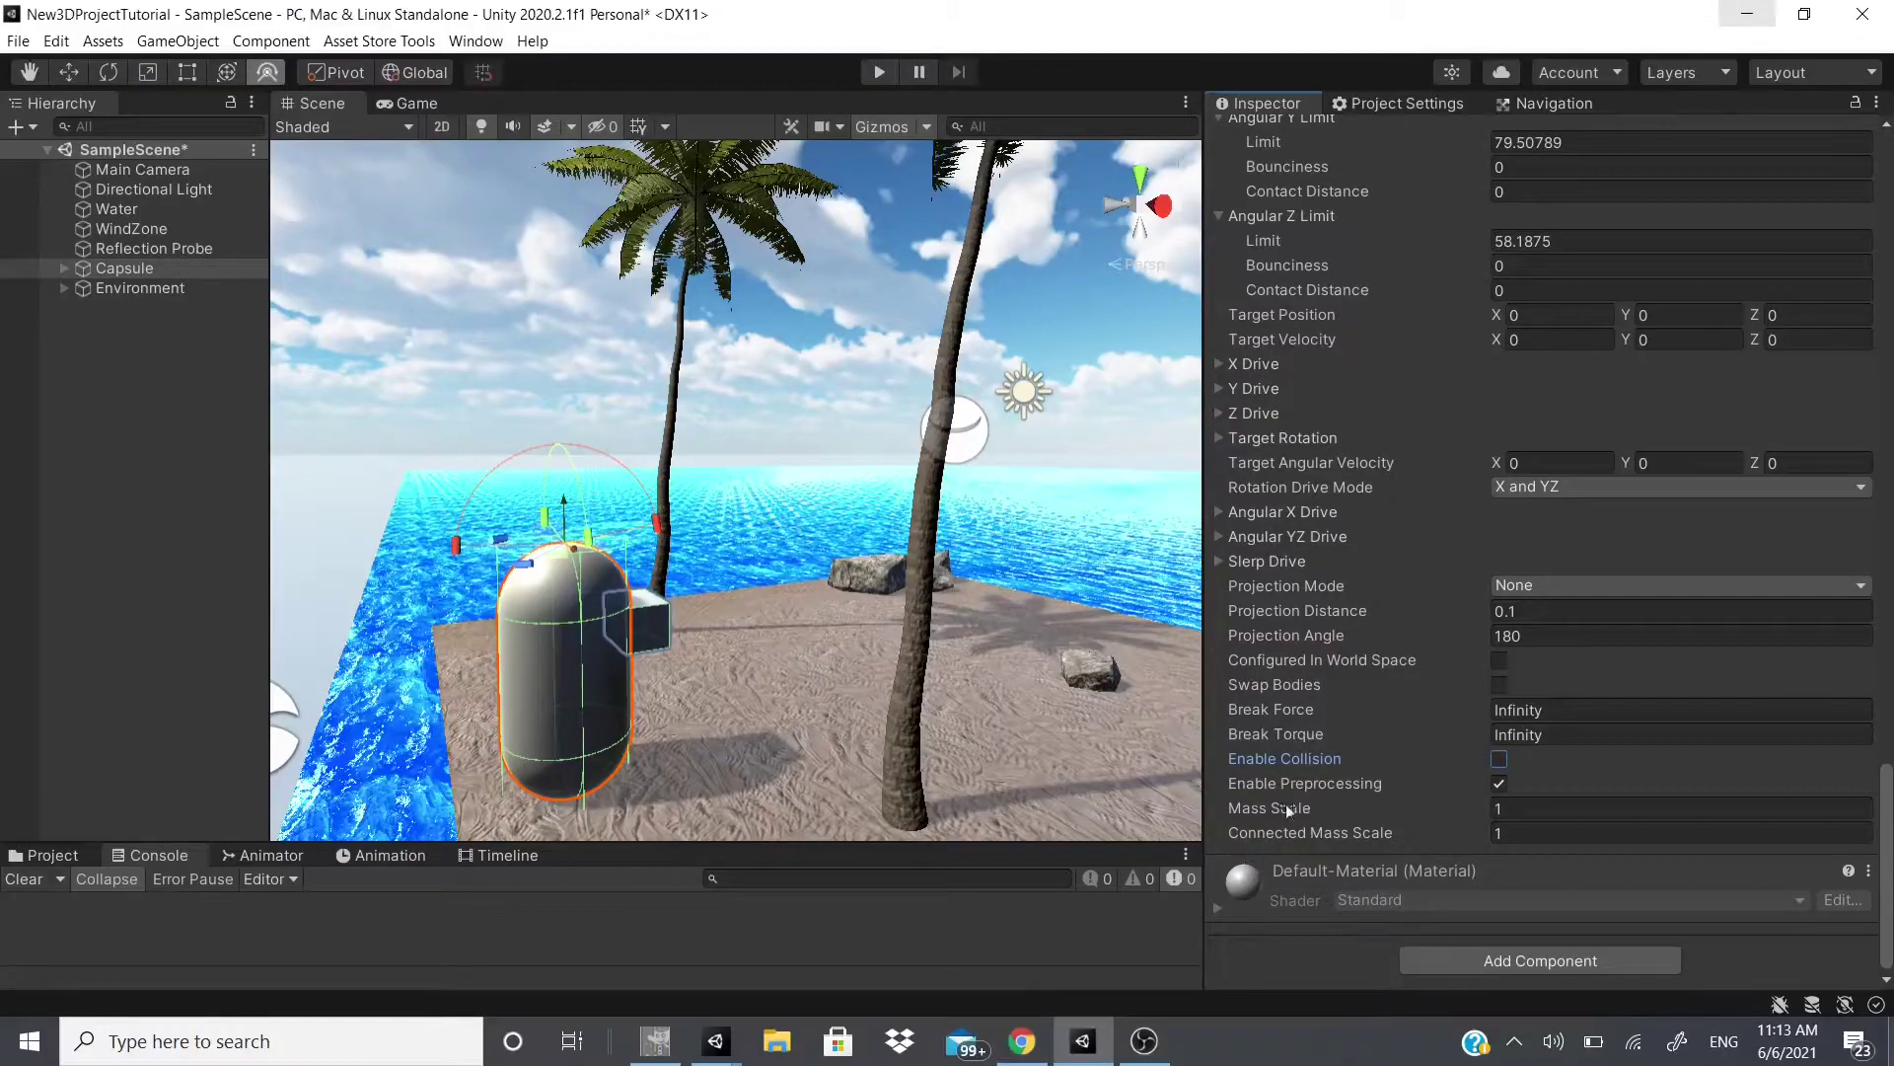
Step: Check that Mass Scale and Connected Mass Scale are both 1, then scroll up to the joint header
{"action": "left_click", "coordinate": [1267, 815]}
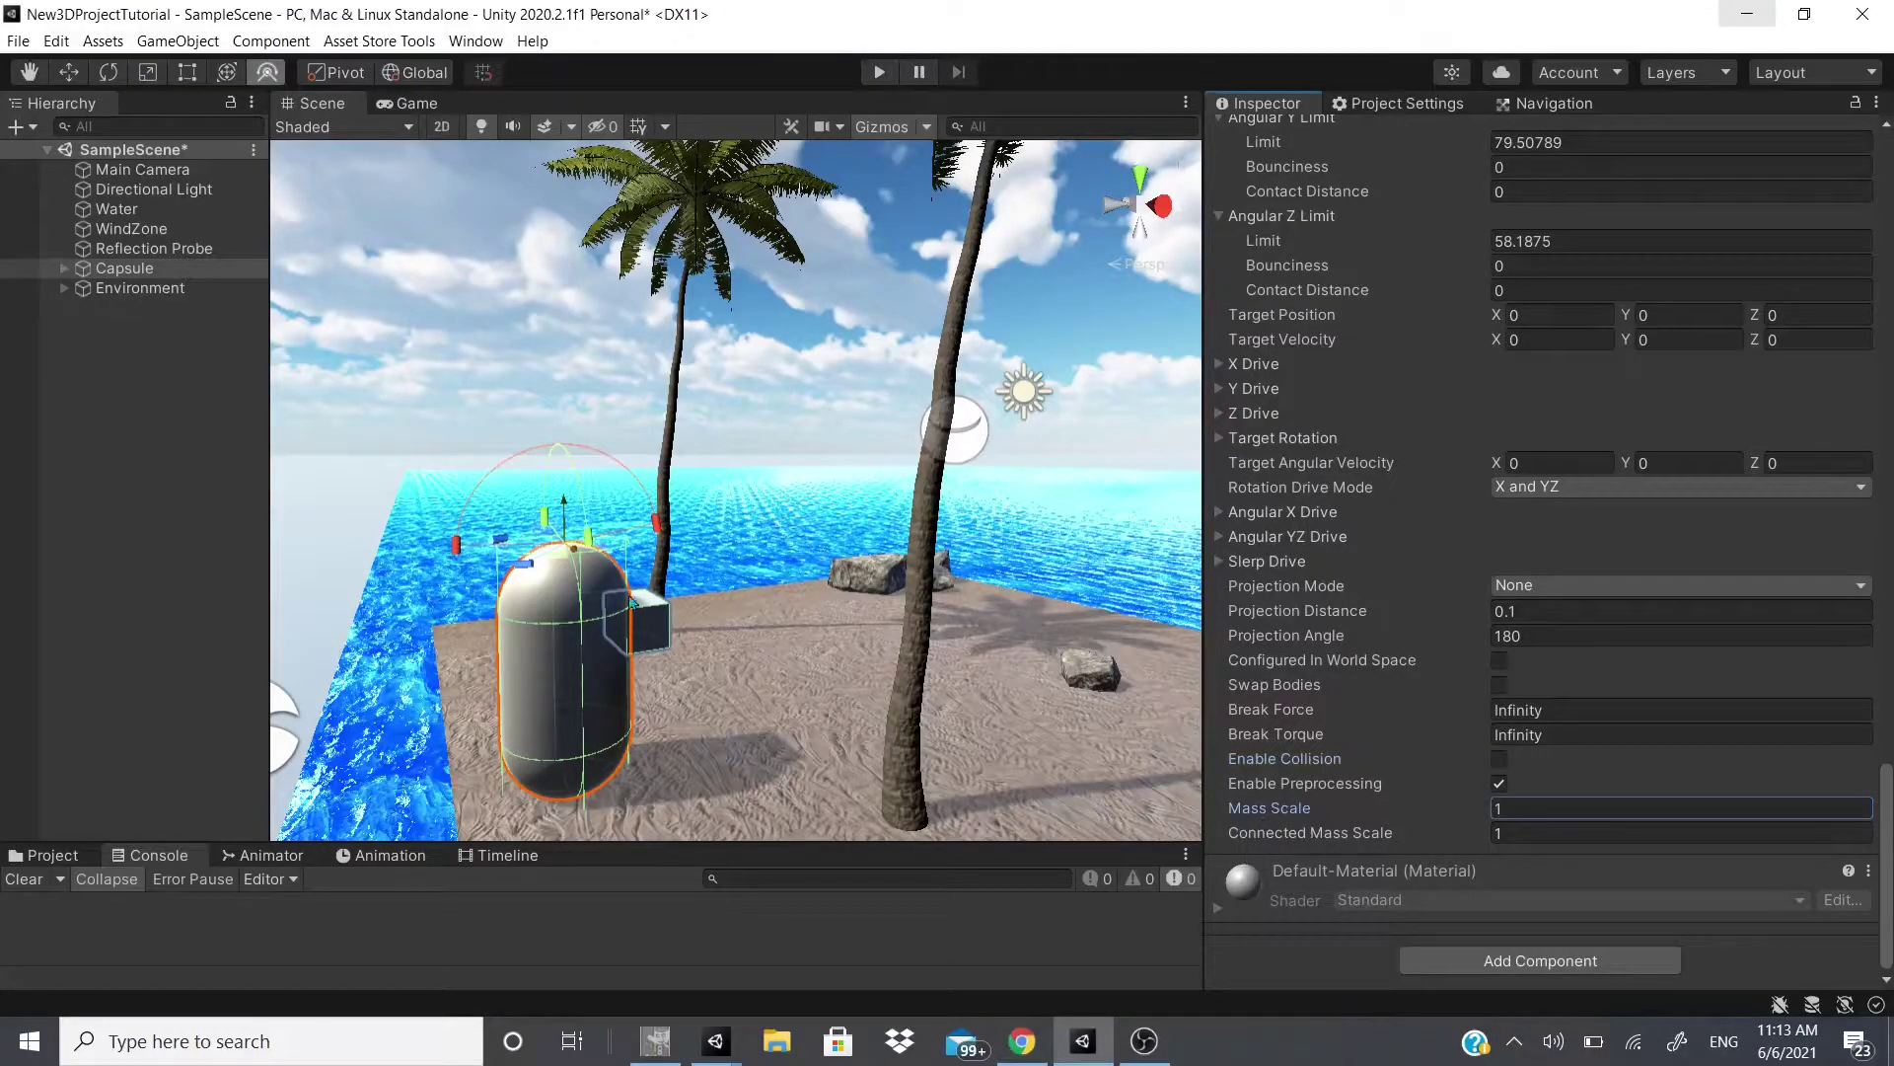
{"action": "scroll", "coordinate": [1416, 414], "scroll_direction": "up", "scroll_amount": 5}
{"action": "scroll", "coordinate": [1416, 415], "scroll_direction": "down", "scroll_amount": 5}
{"action": "left_click", "coordinate": [1274, 834]}
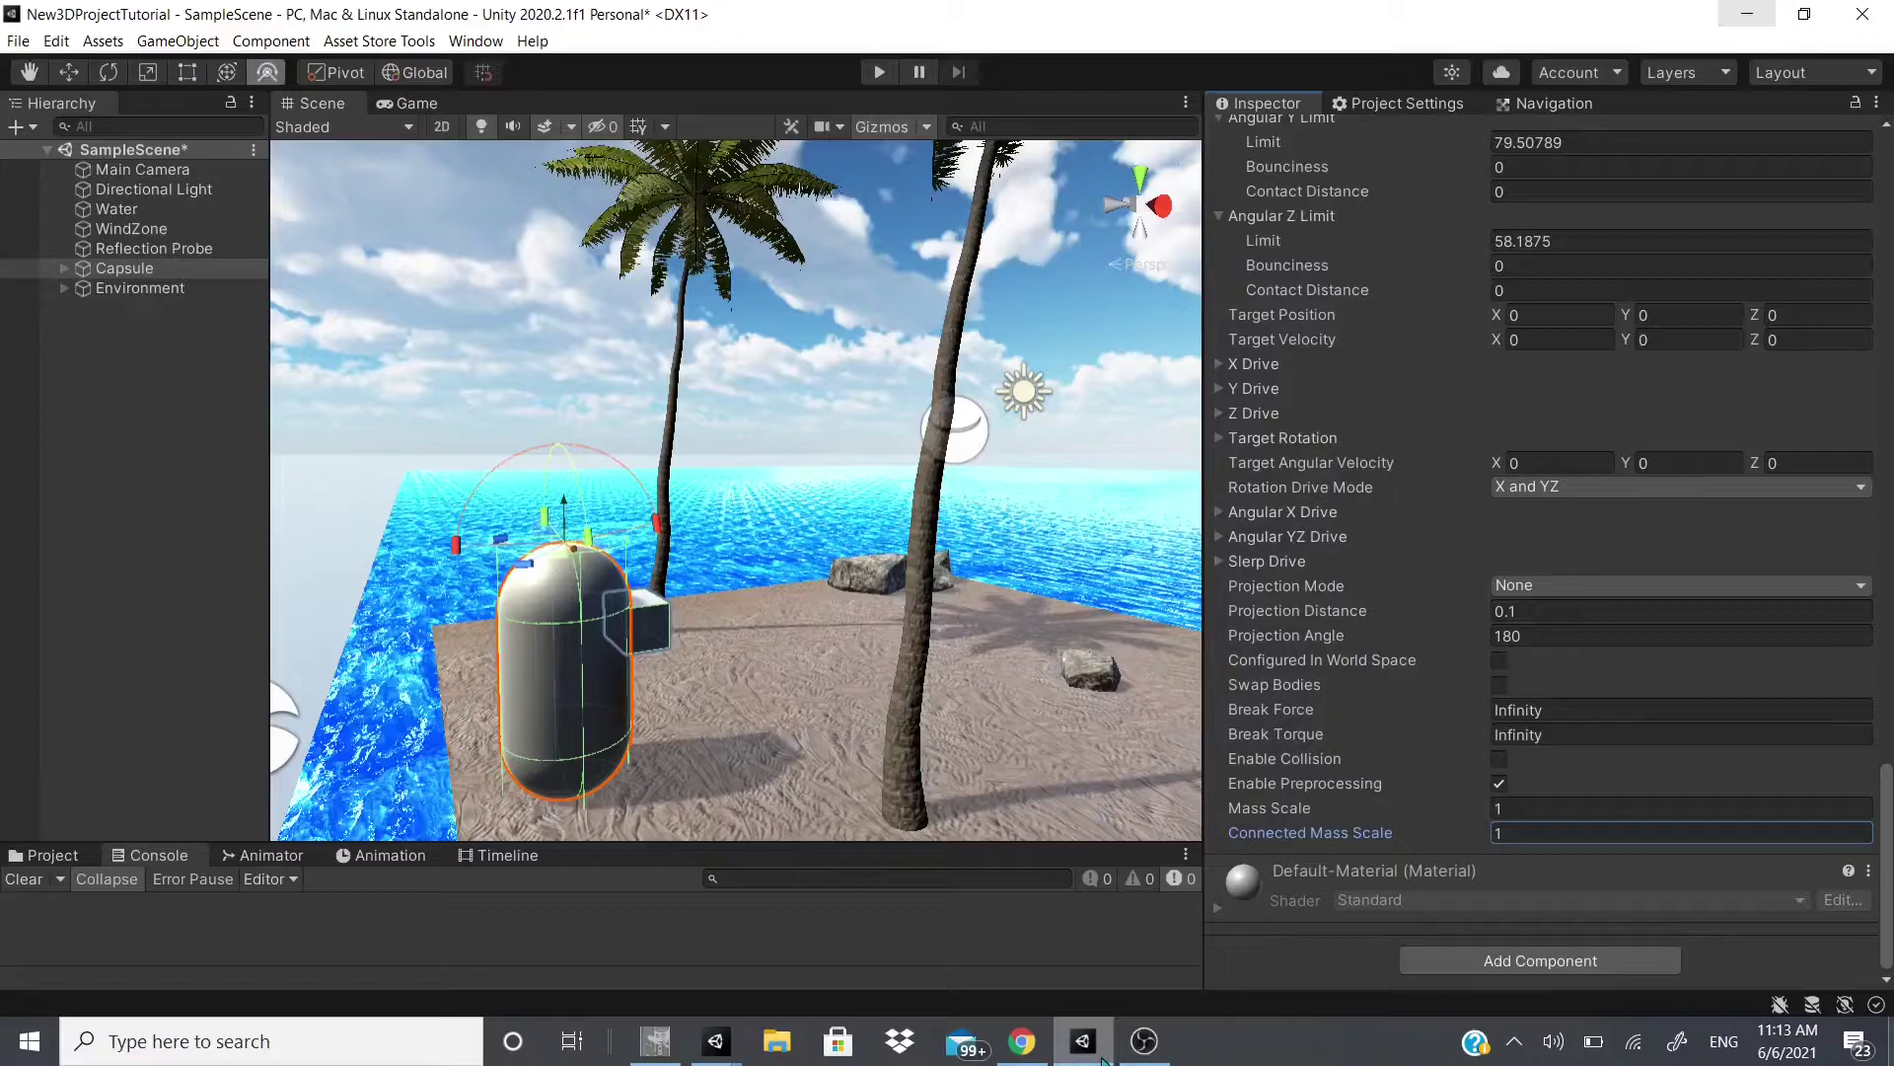
{"action": "scroll", "coordinate": [1322, 691], "scroll_direction": "up", "scroll_amount": 10}
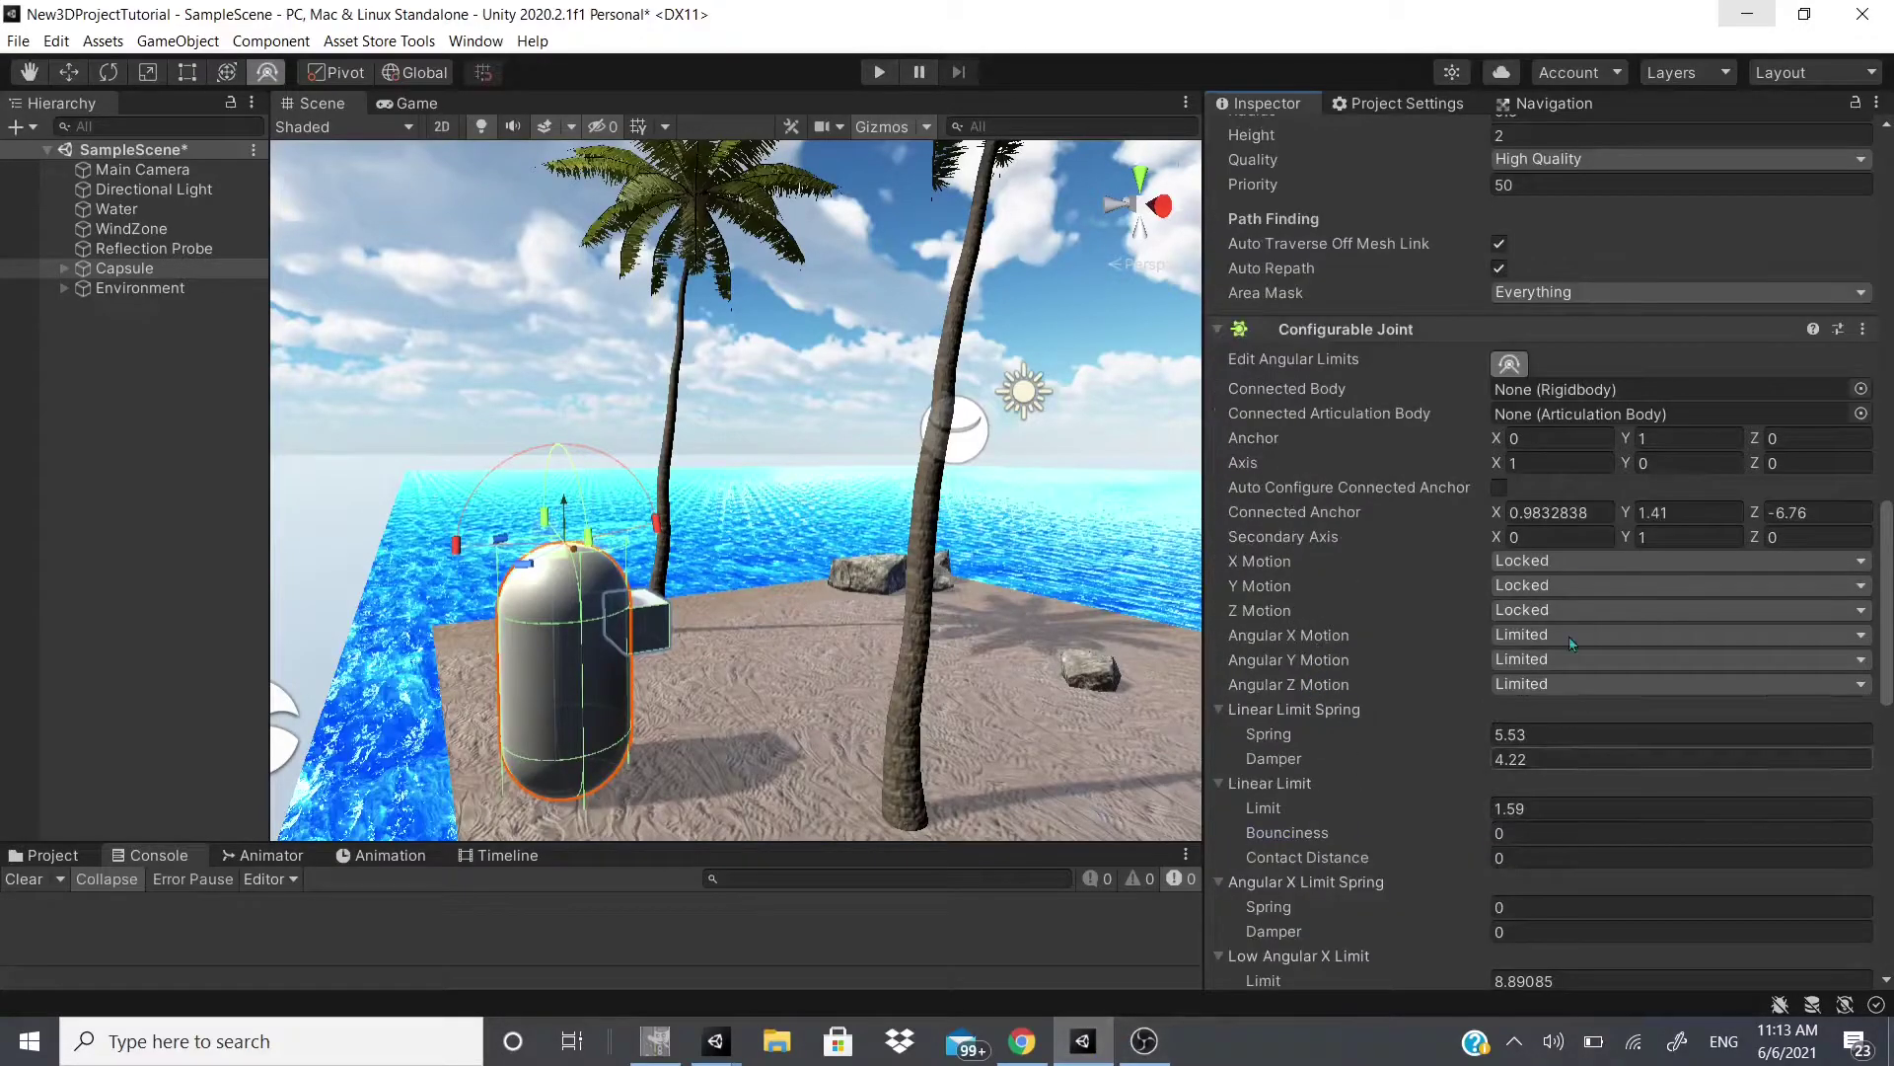
{"action": "scroll", "coordinate": [1275, 747], "scroll_direction": "down", "scroll_amount": 2}
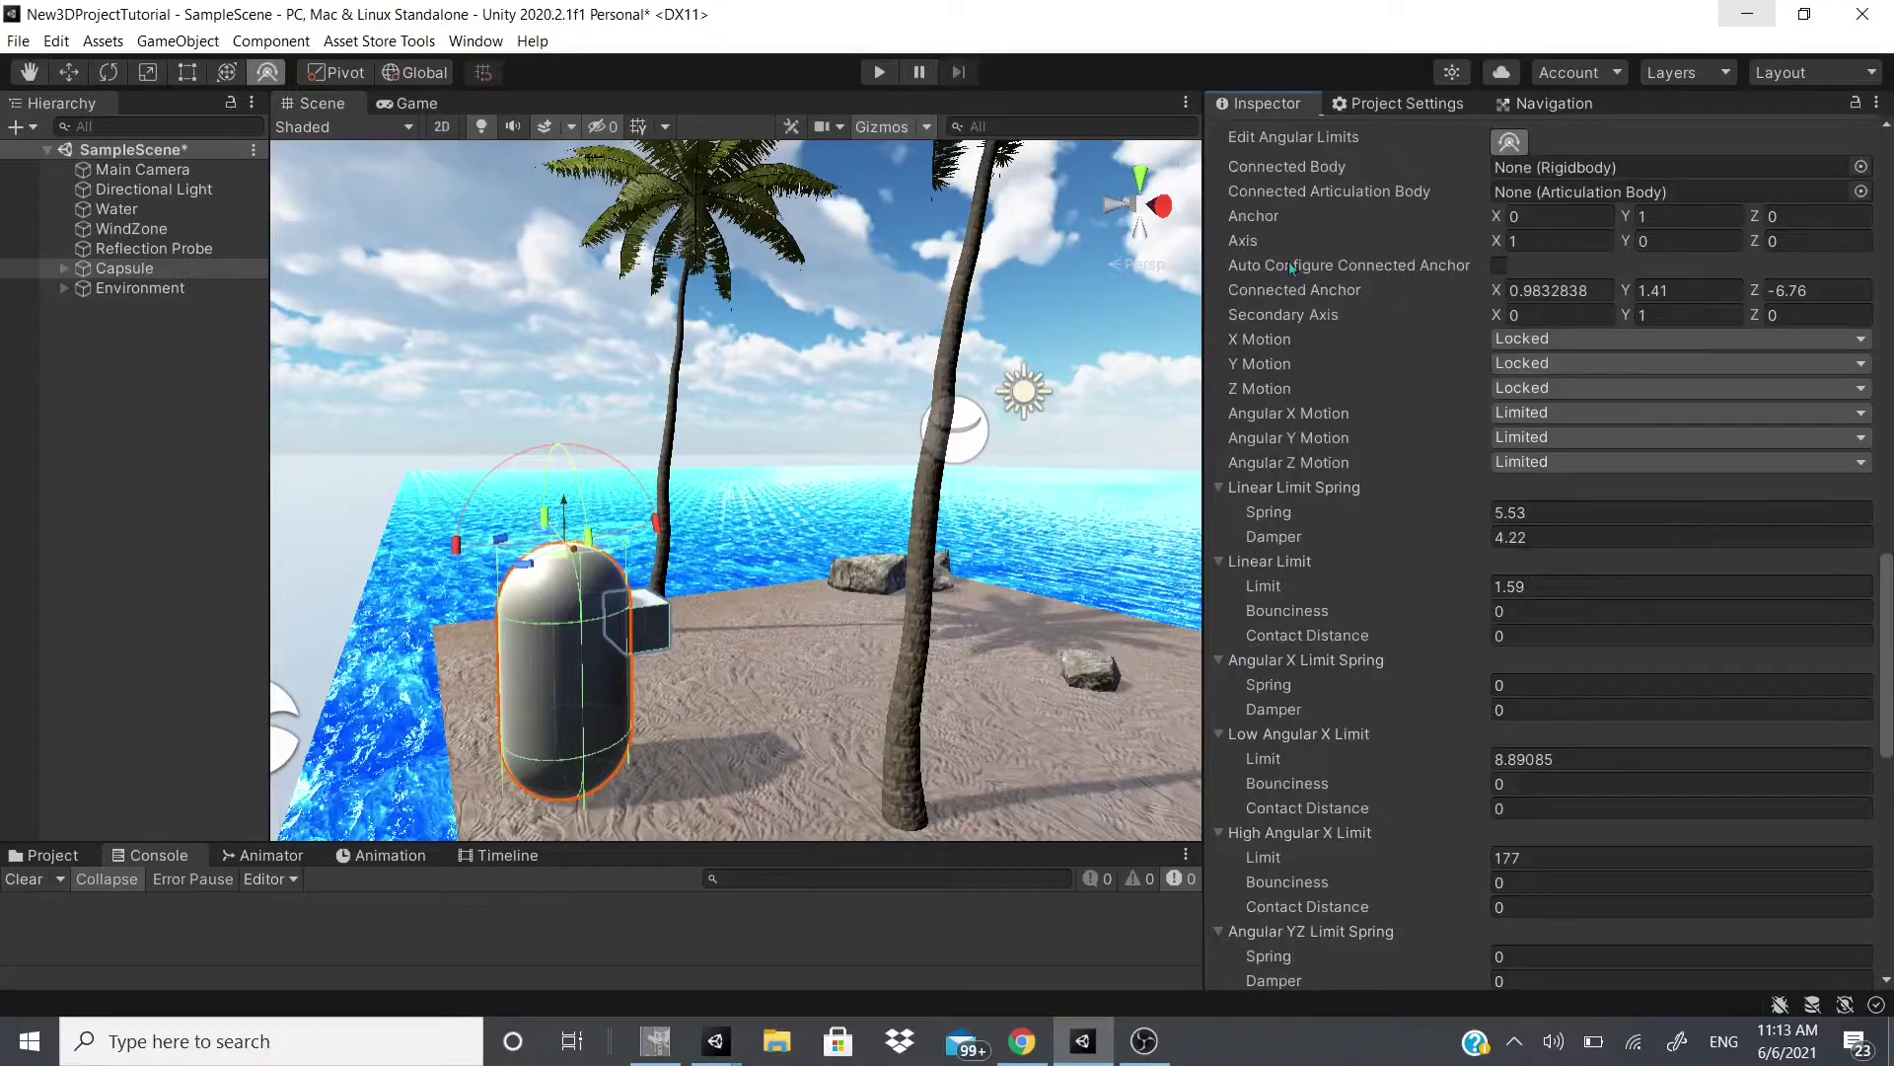
{"action": "scroll", "coordinate": [1634, 588], "scroll_direction": "up", "scroll_amount": 2}
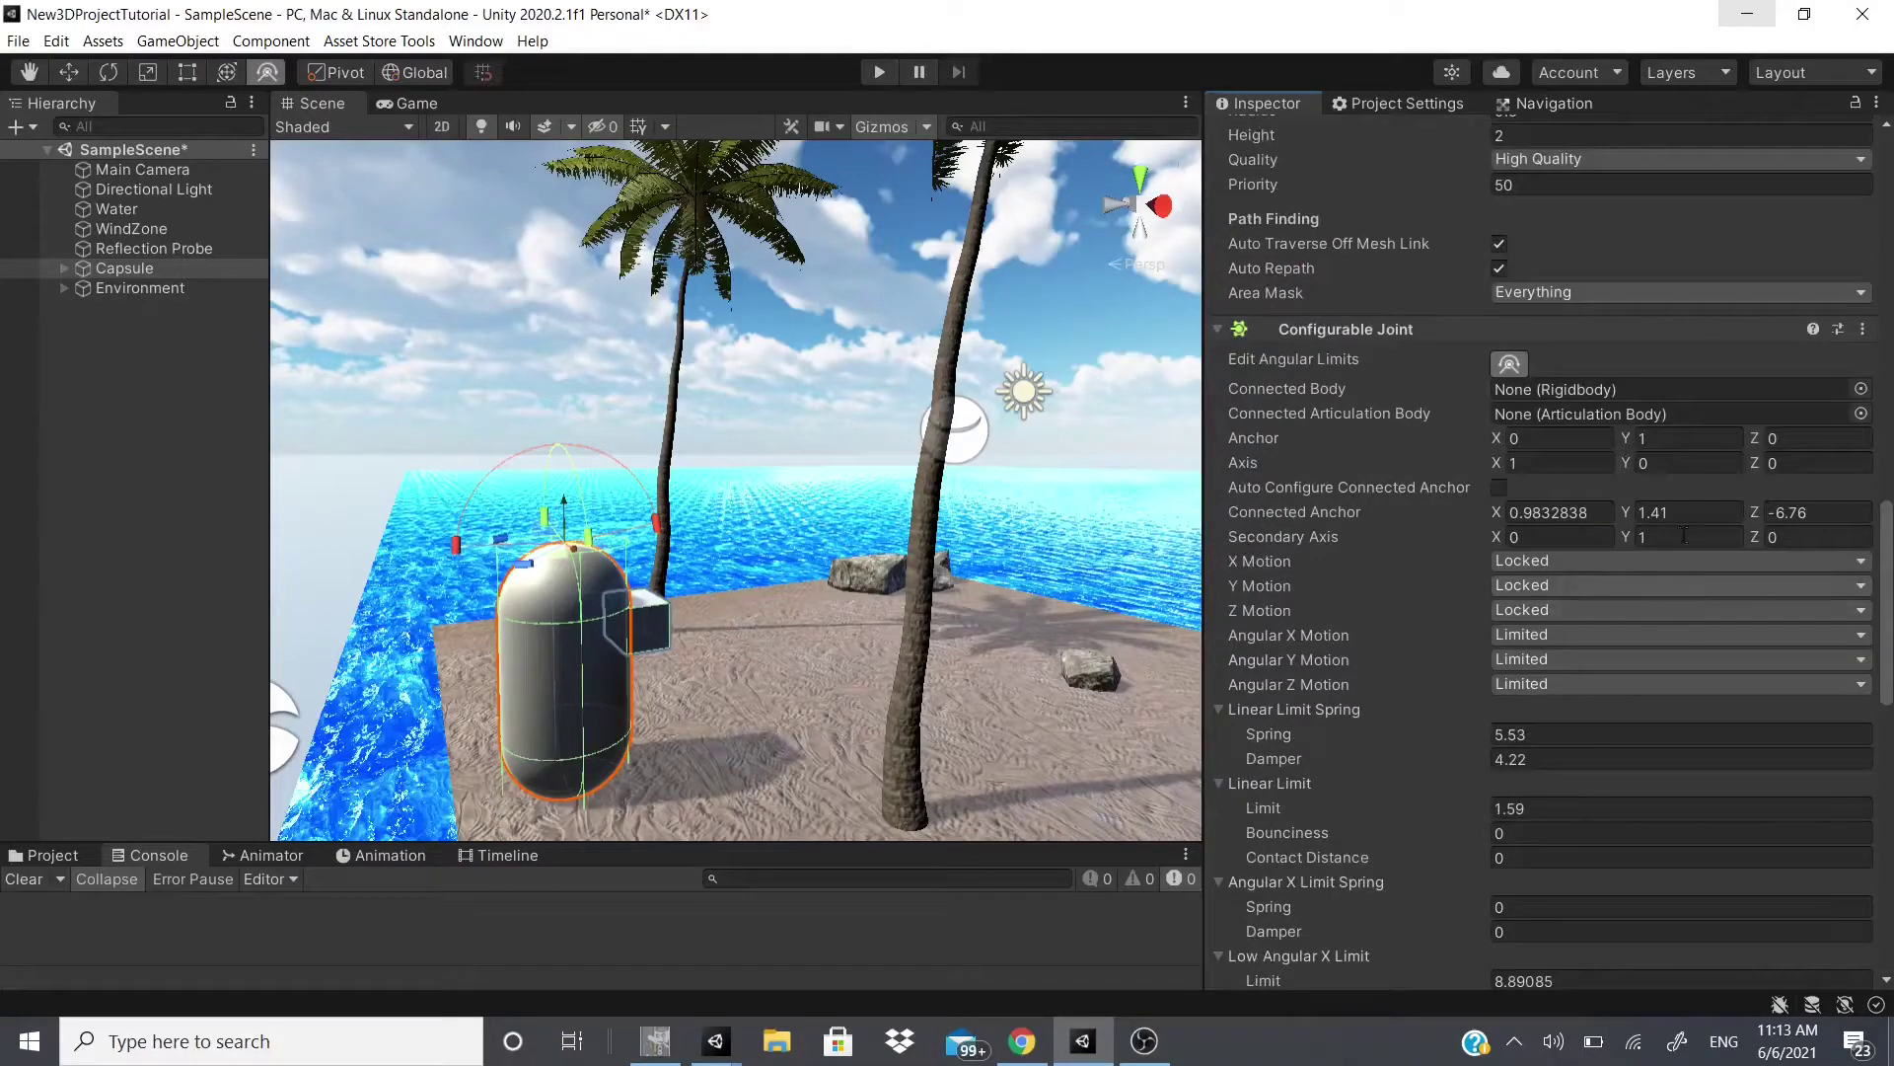
Step: Remove the Configurable Joint component from the Capsule via its ⋮ menu
{"action": "left_click", "coordinate": [1862, 329]}
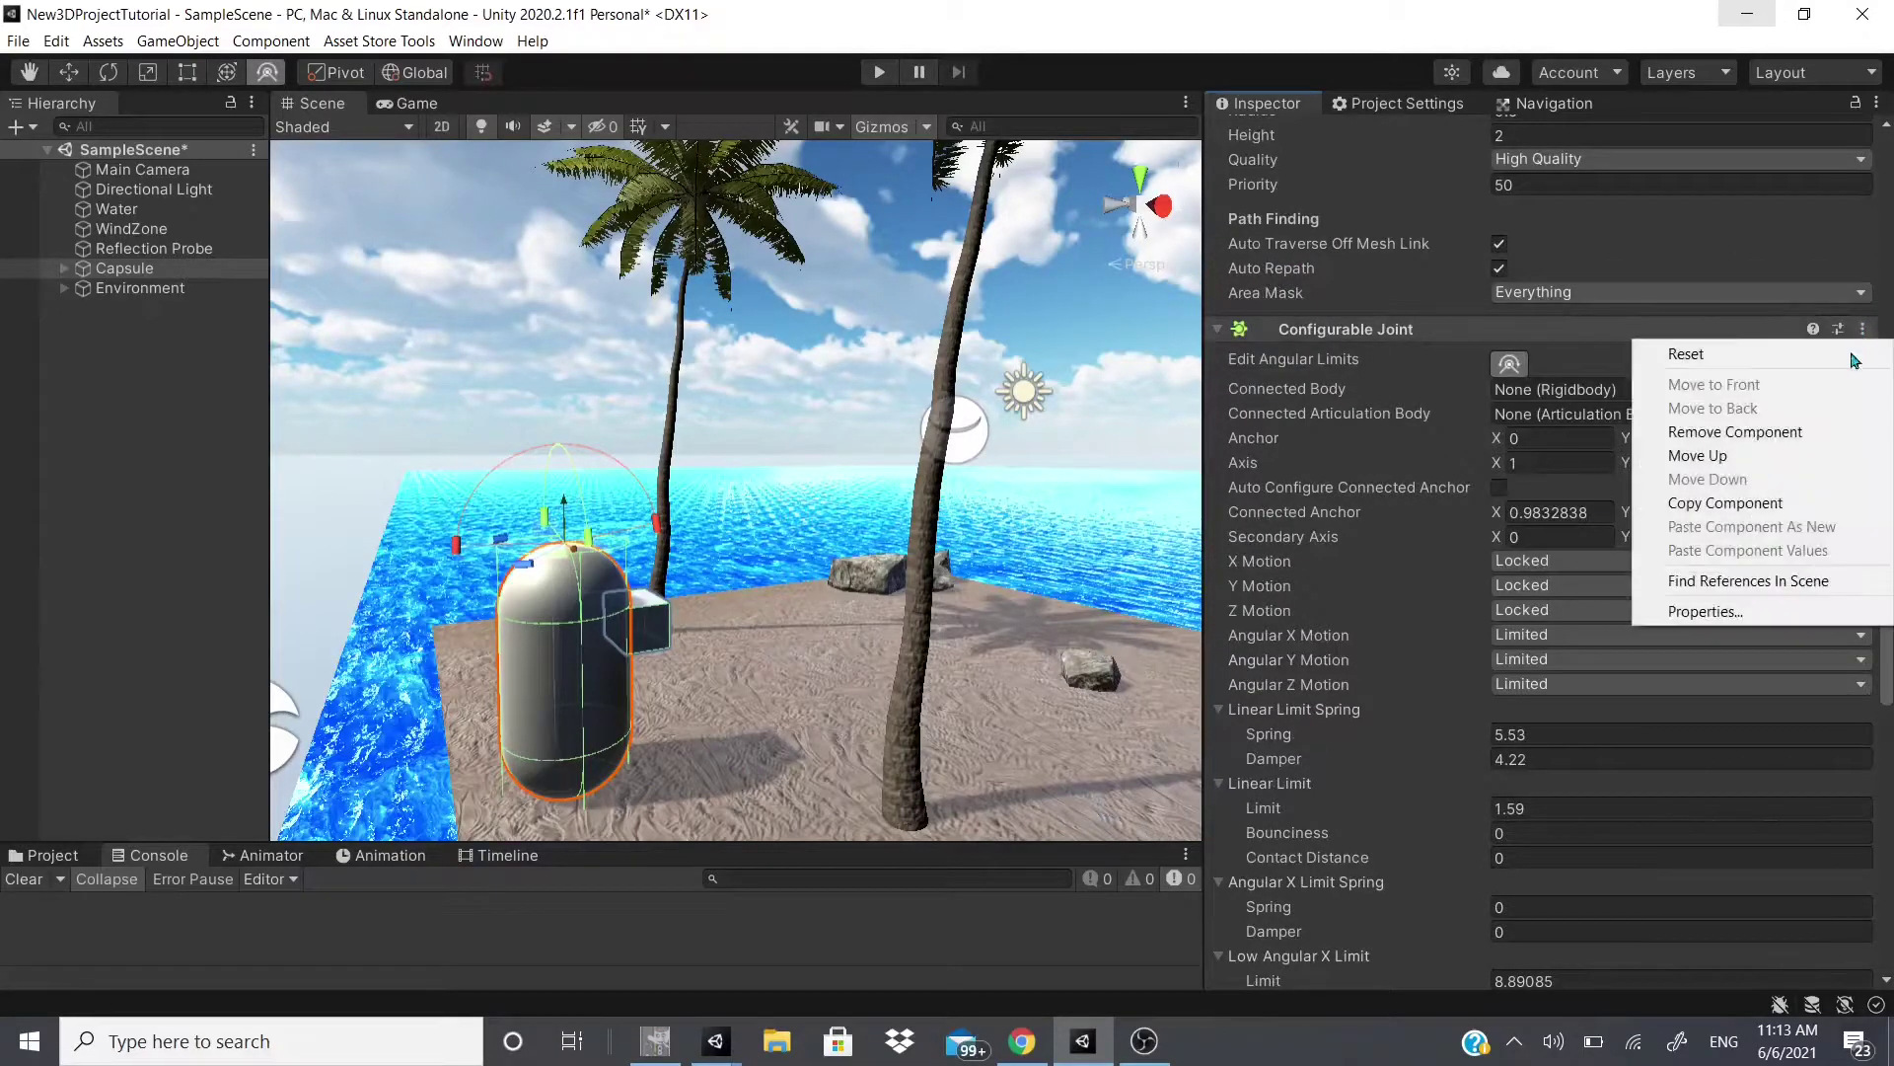
{"action": "left_click", "coordinate": [1760, 436]}
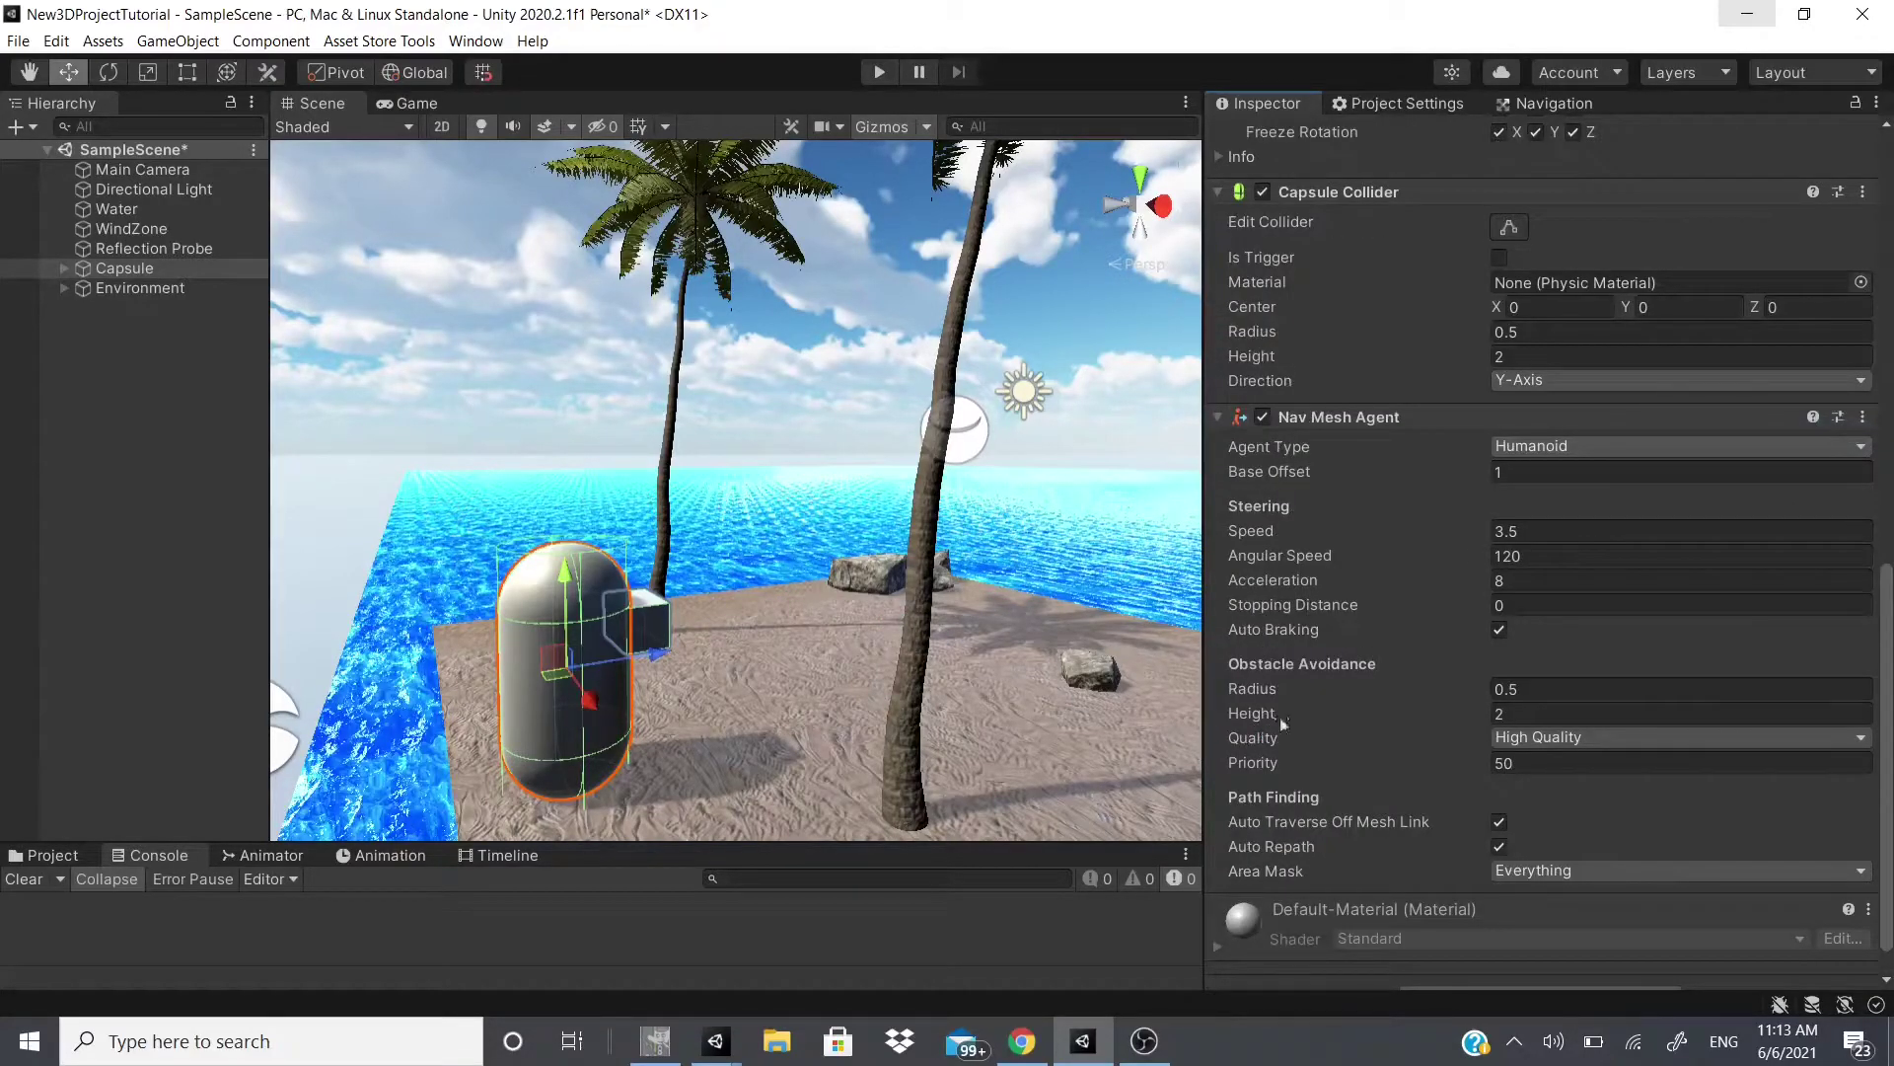
{"action": "scroll", "coordinate": [1287, 730], "scroll_direction": "down", "scroll_amount": 1}
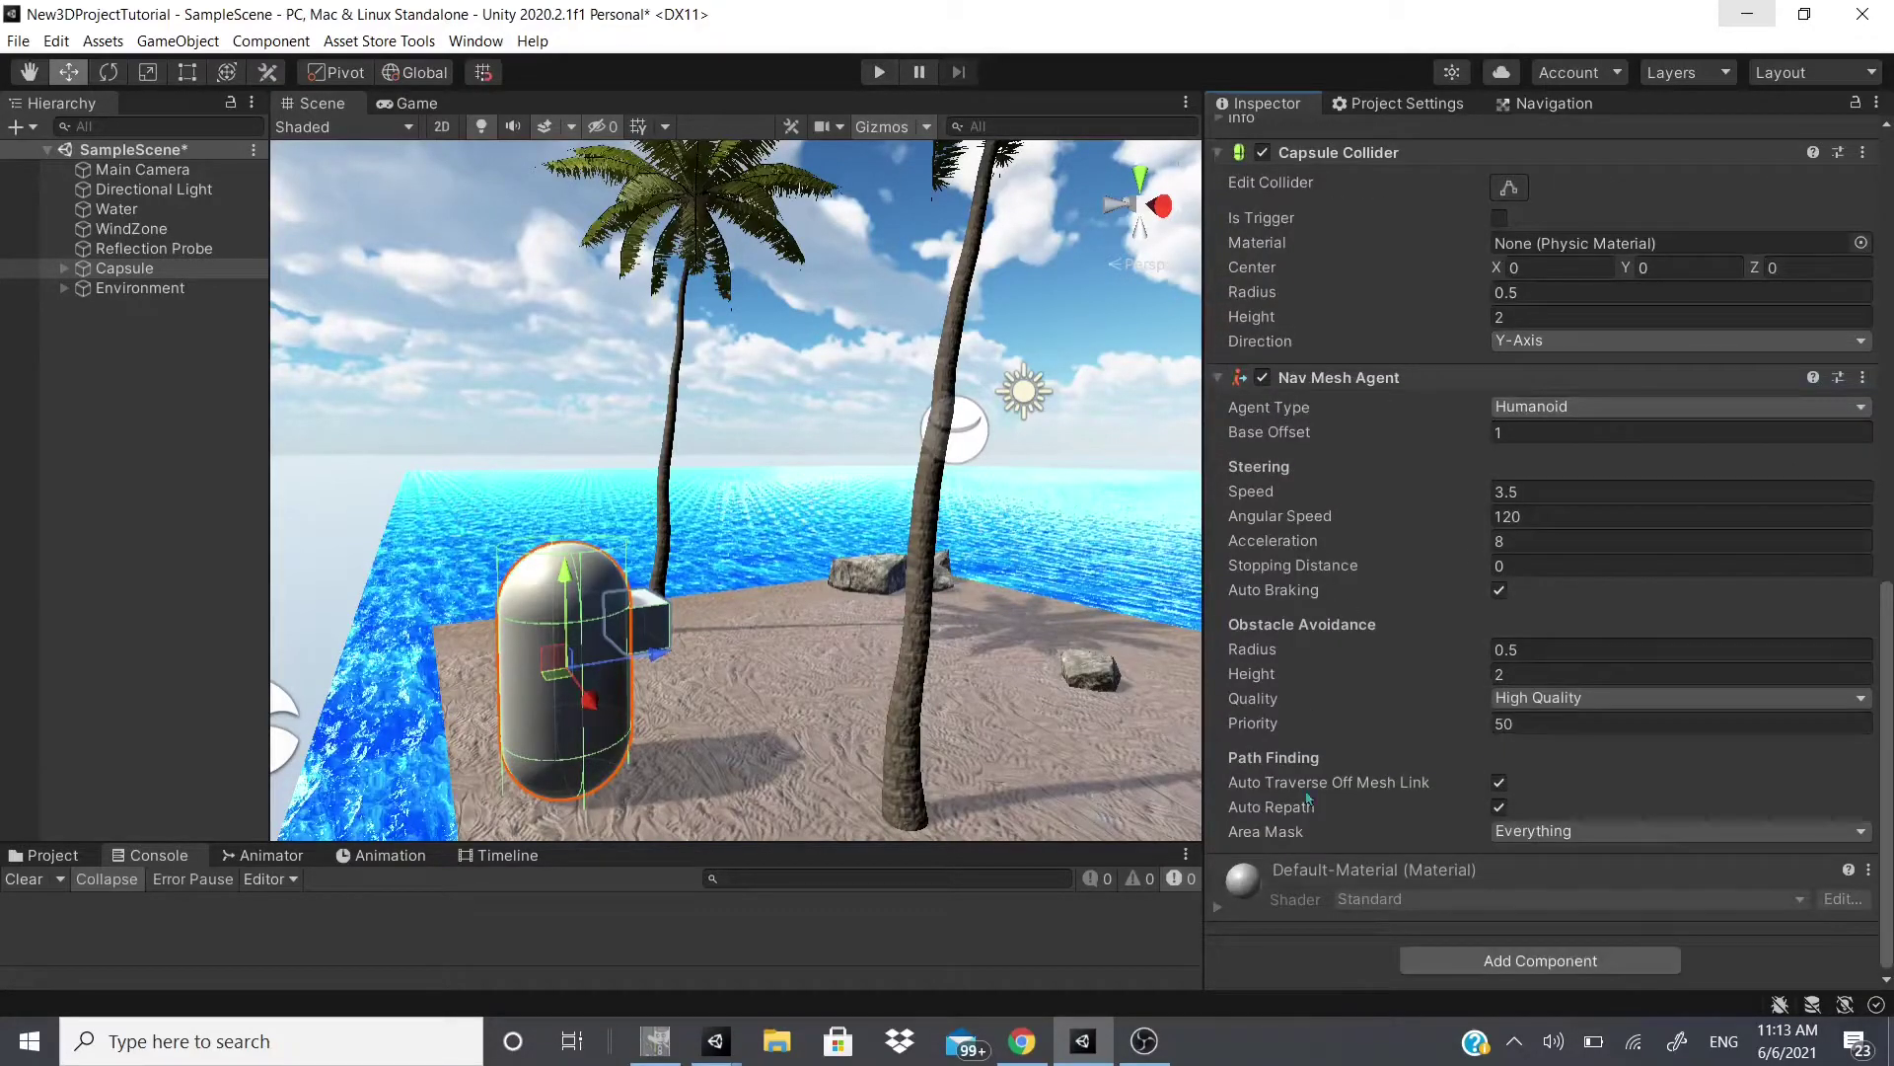
{"action": "left_click", "coordinate": [1470, 963]}
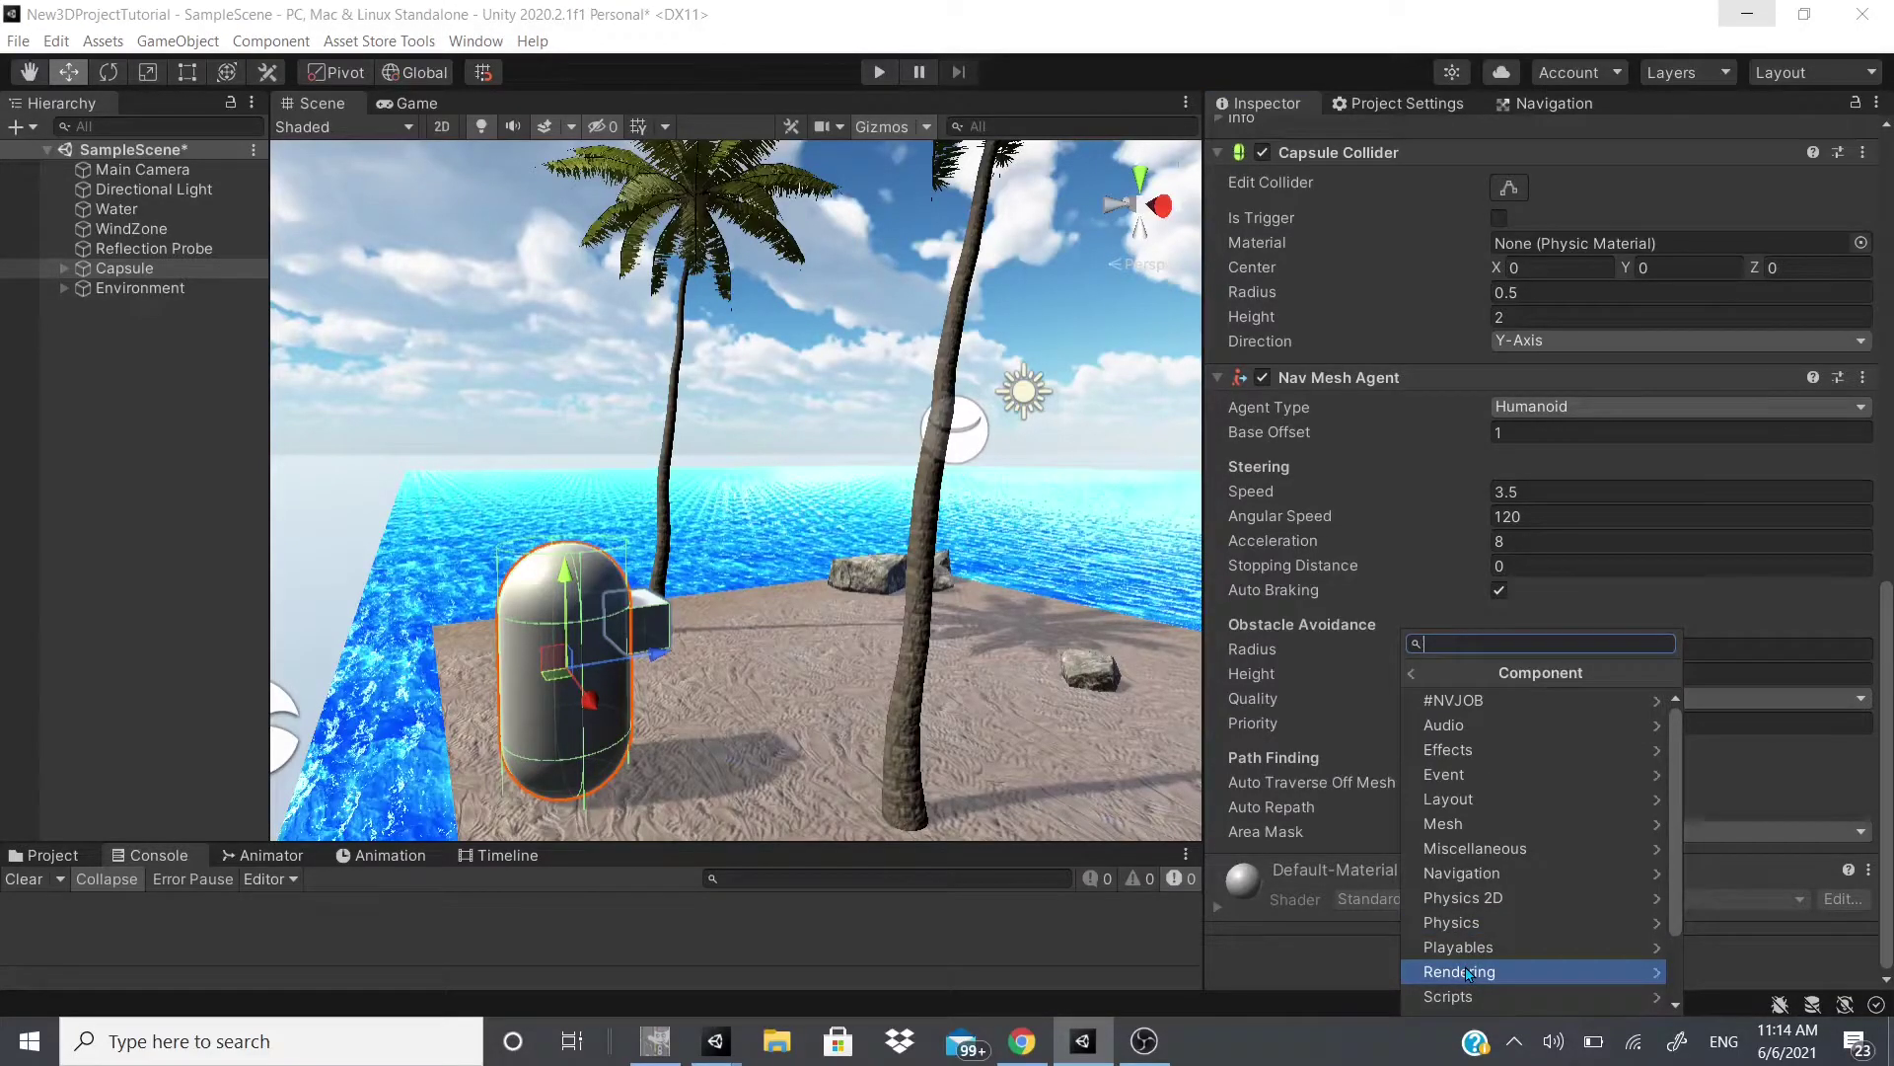
{"action": "left_click", "coordinate": [875, 881]}
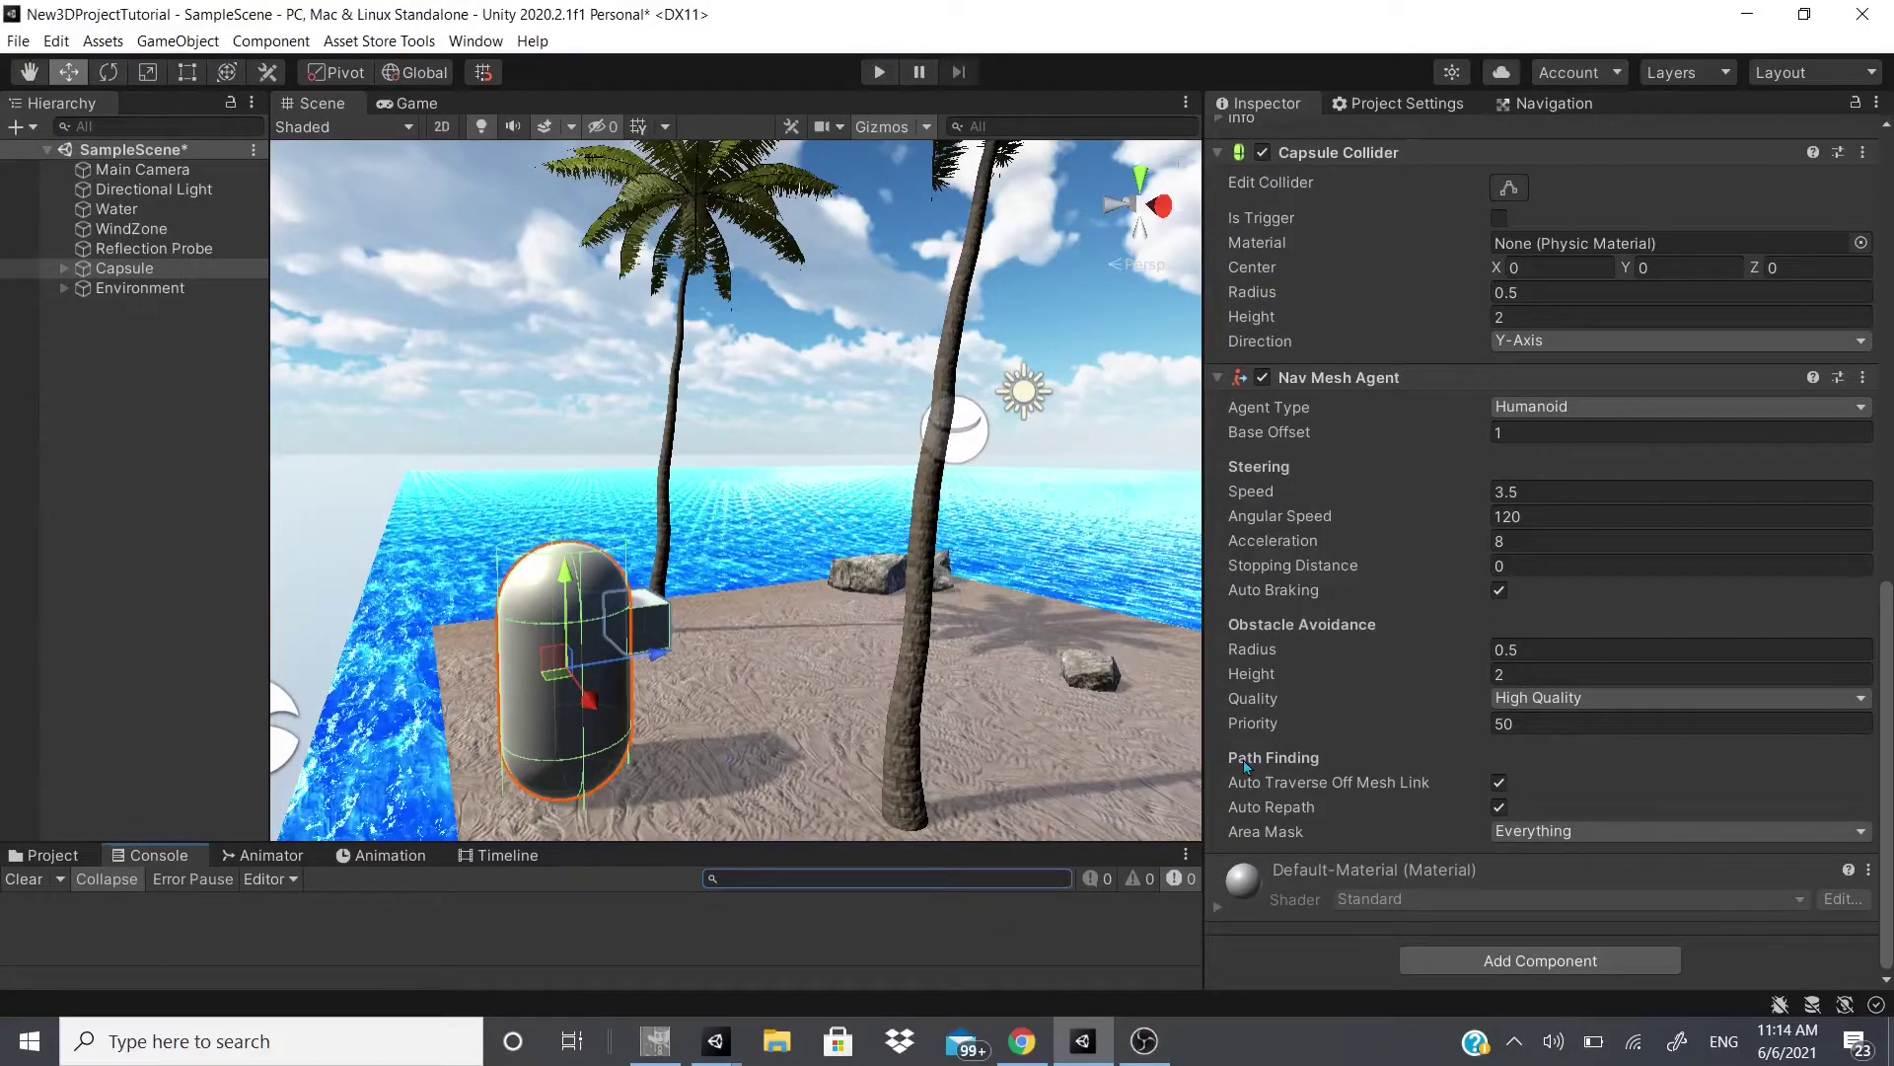
Step: Browse the Add Component Physics list without adding anything, then select the Water object
{"action": "mouse_move", "coordinate": [1144, 1041]}
{"action": "scroll", "coordinate": [1804, 706], "scroll_direction": "up", "scroll_amount": 6}
{"action": "scroll", "coordinate": [1677, 770], "scroll_direction": "down", "scroll_amount": 6}
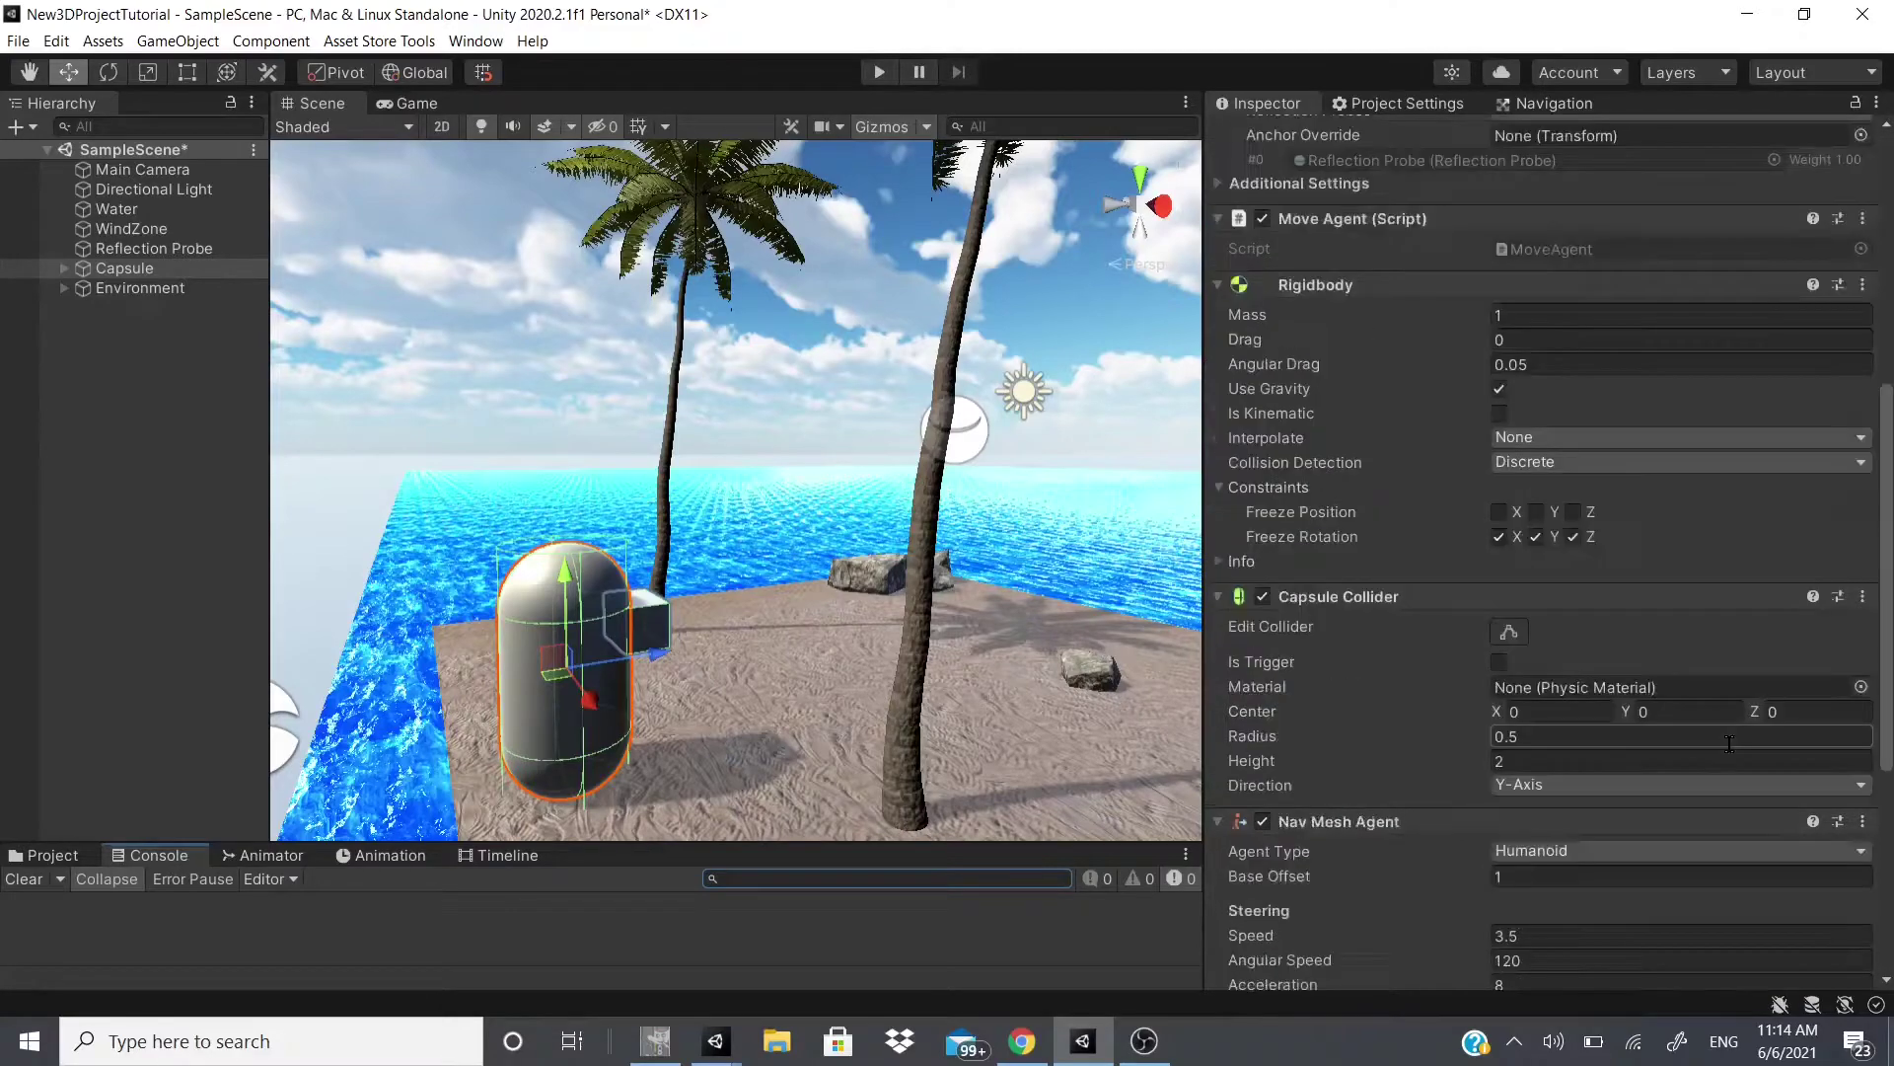
{"action": "left_click", "coordinate": [1540, 960]}
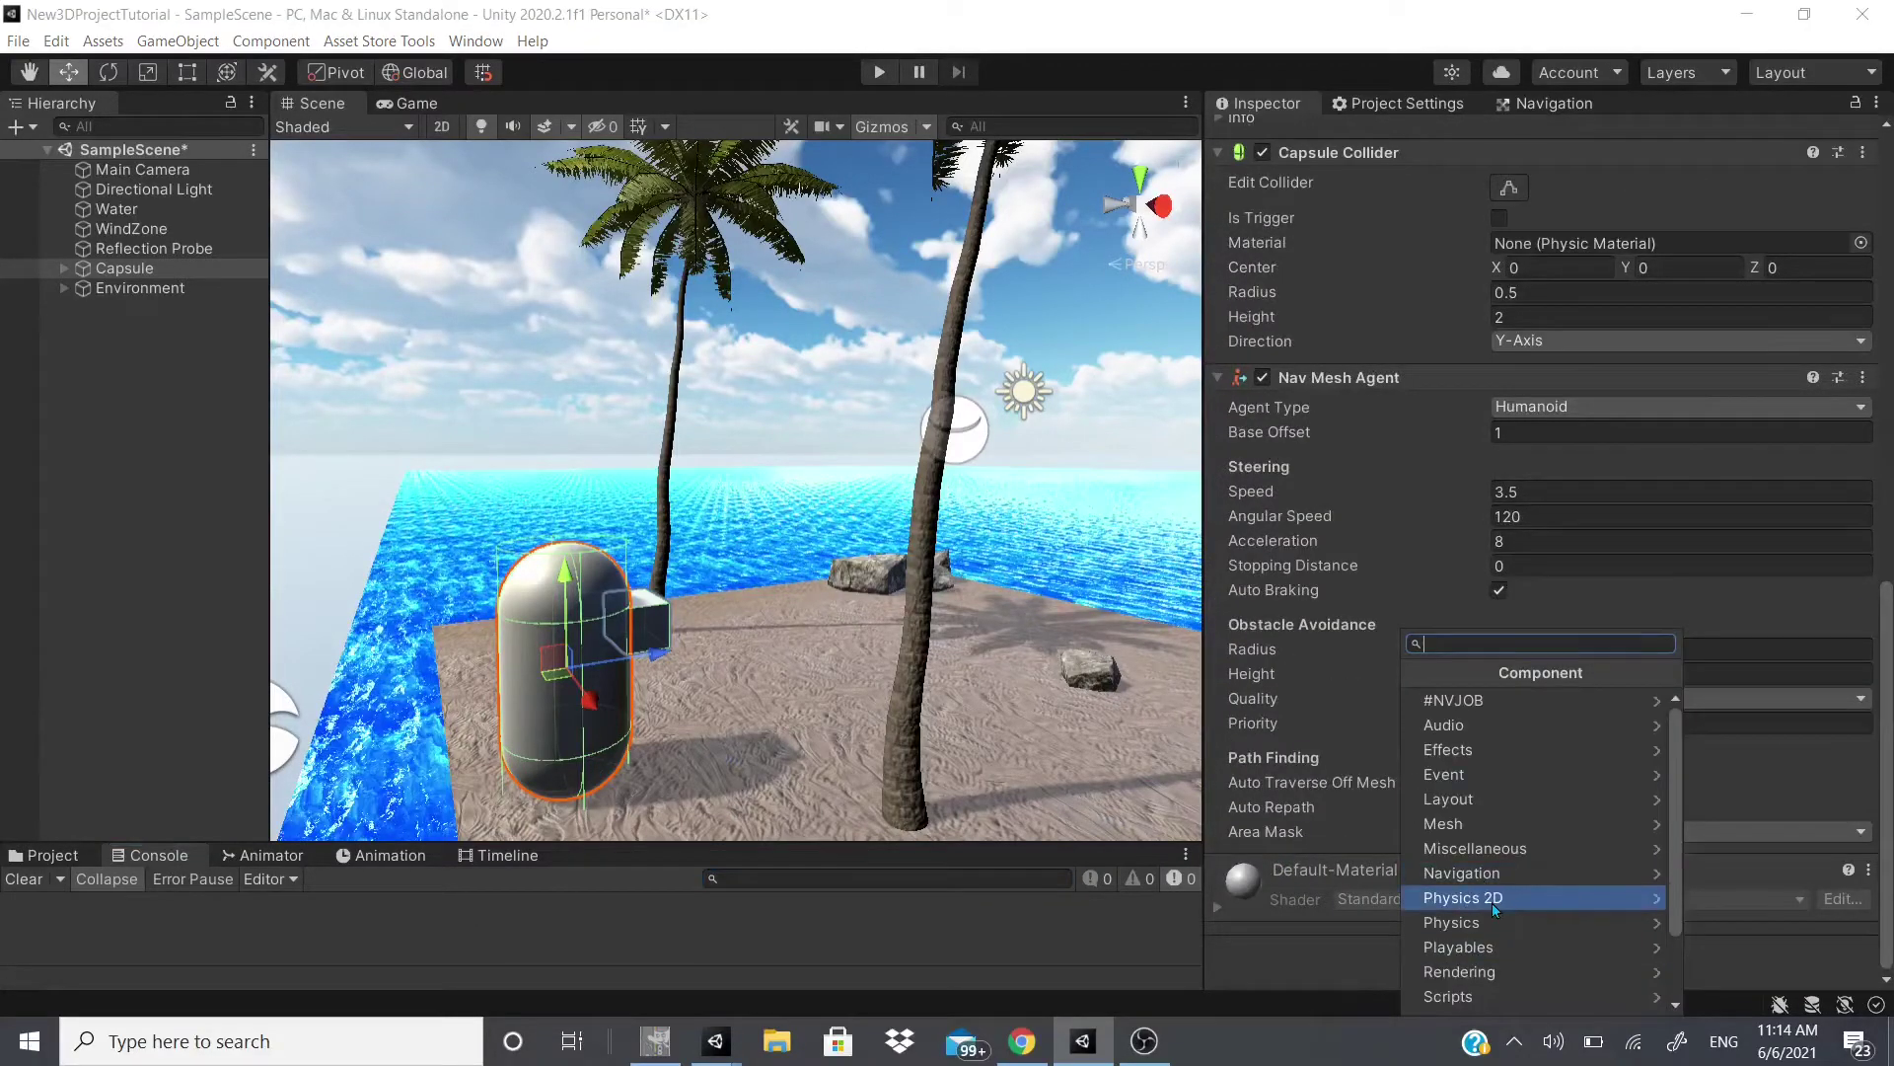
{"action": "left_click", "coordinate": [1458, 892]}
{"action": "scroll", "coordinate": [1480, 916], "scroll_direction": "down", "scroll_amount": 1}
{"action": "scroll", "coordinate": [1480, 937], "scroll_direction": "up", "scroll_amount": 1}
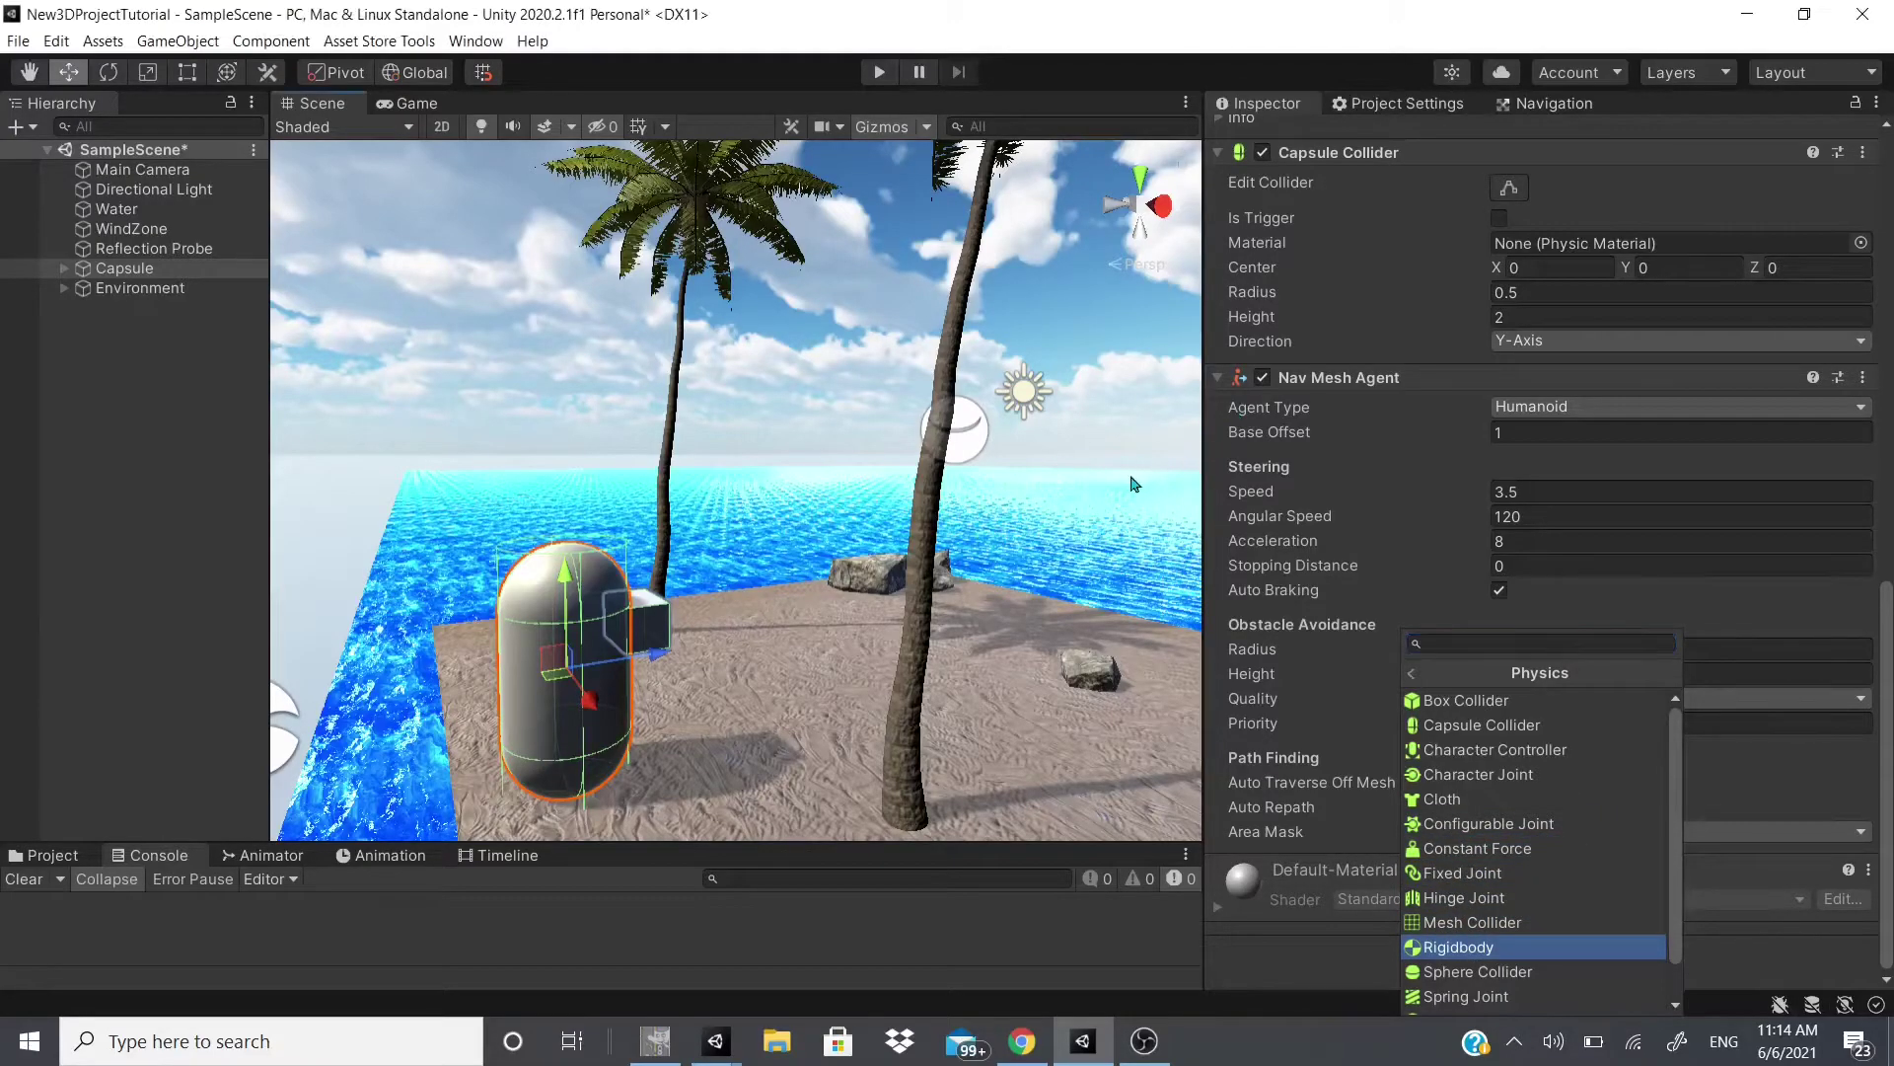
{"action": "left_click", "coordinate": [881, 703]}
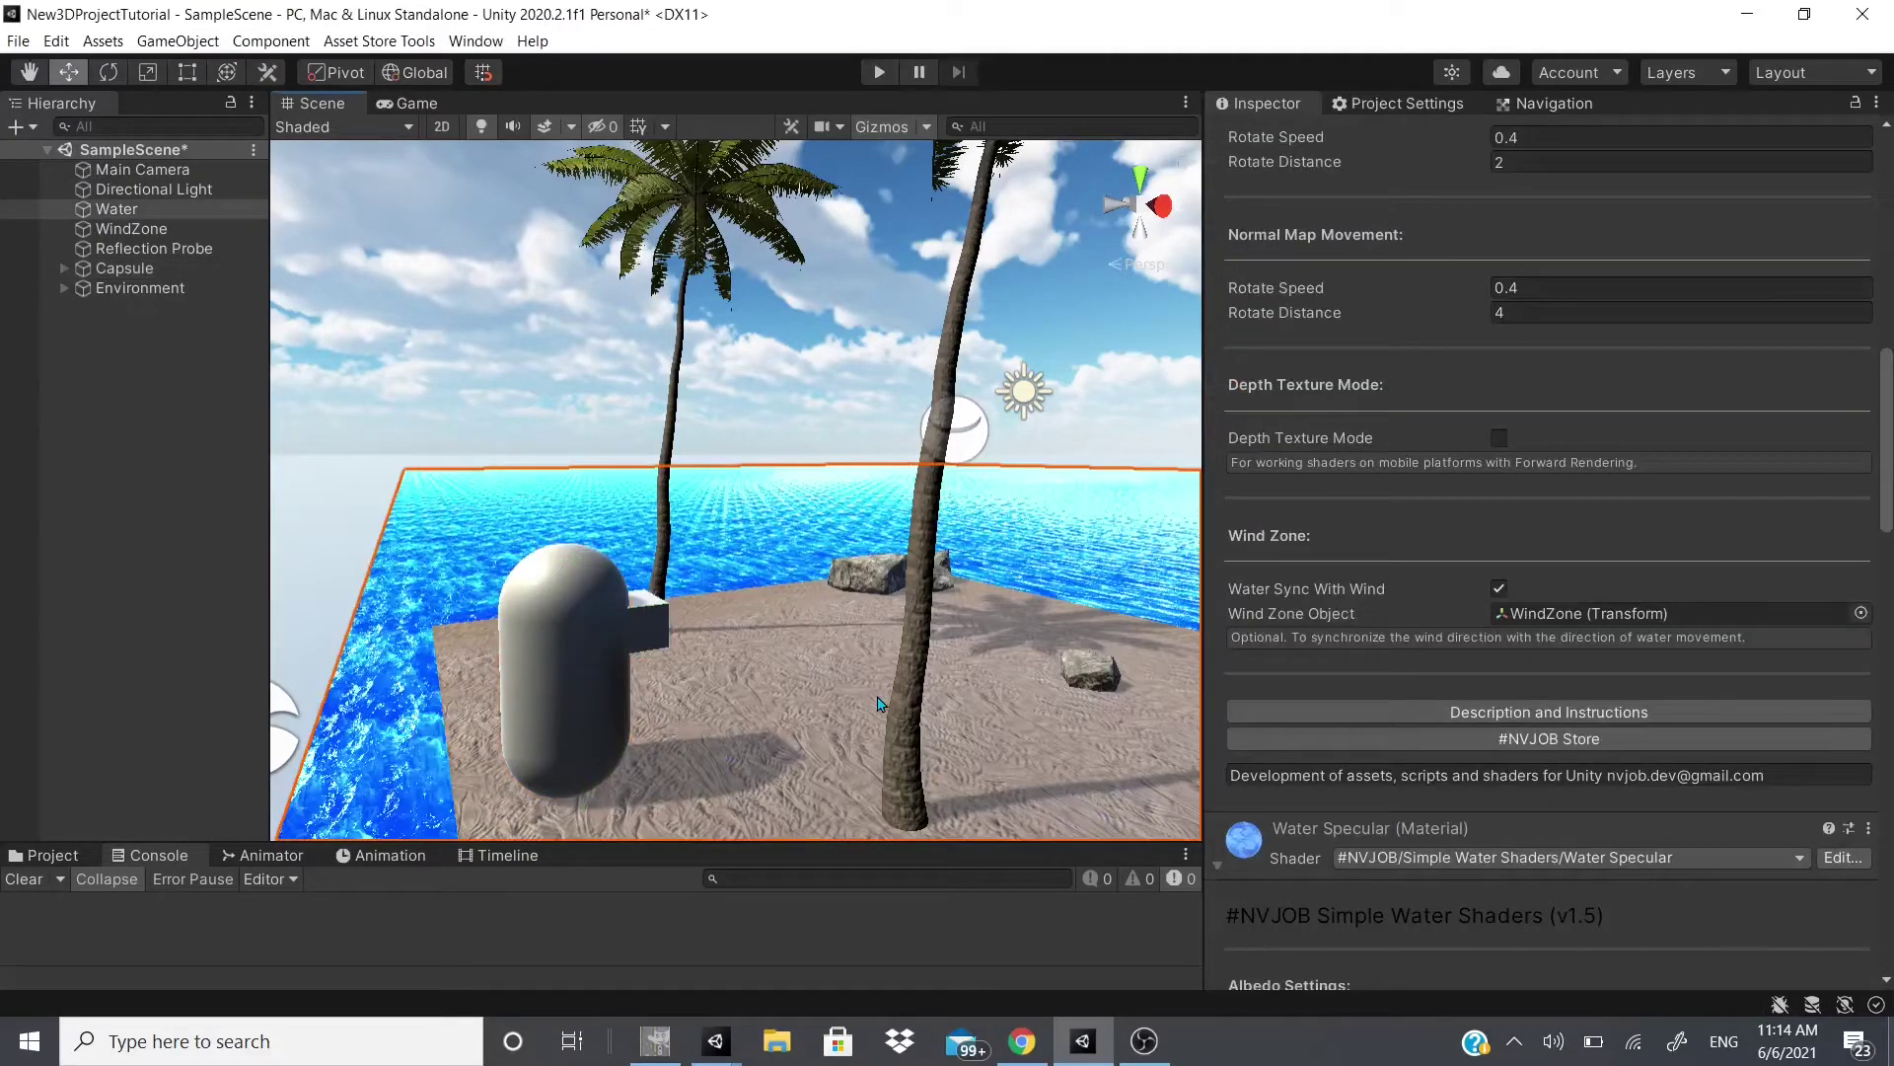
Step: Switch the viewport to the Game view showing the beach scene
{"action": "left_click", "coordinate": [435, 107]}
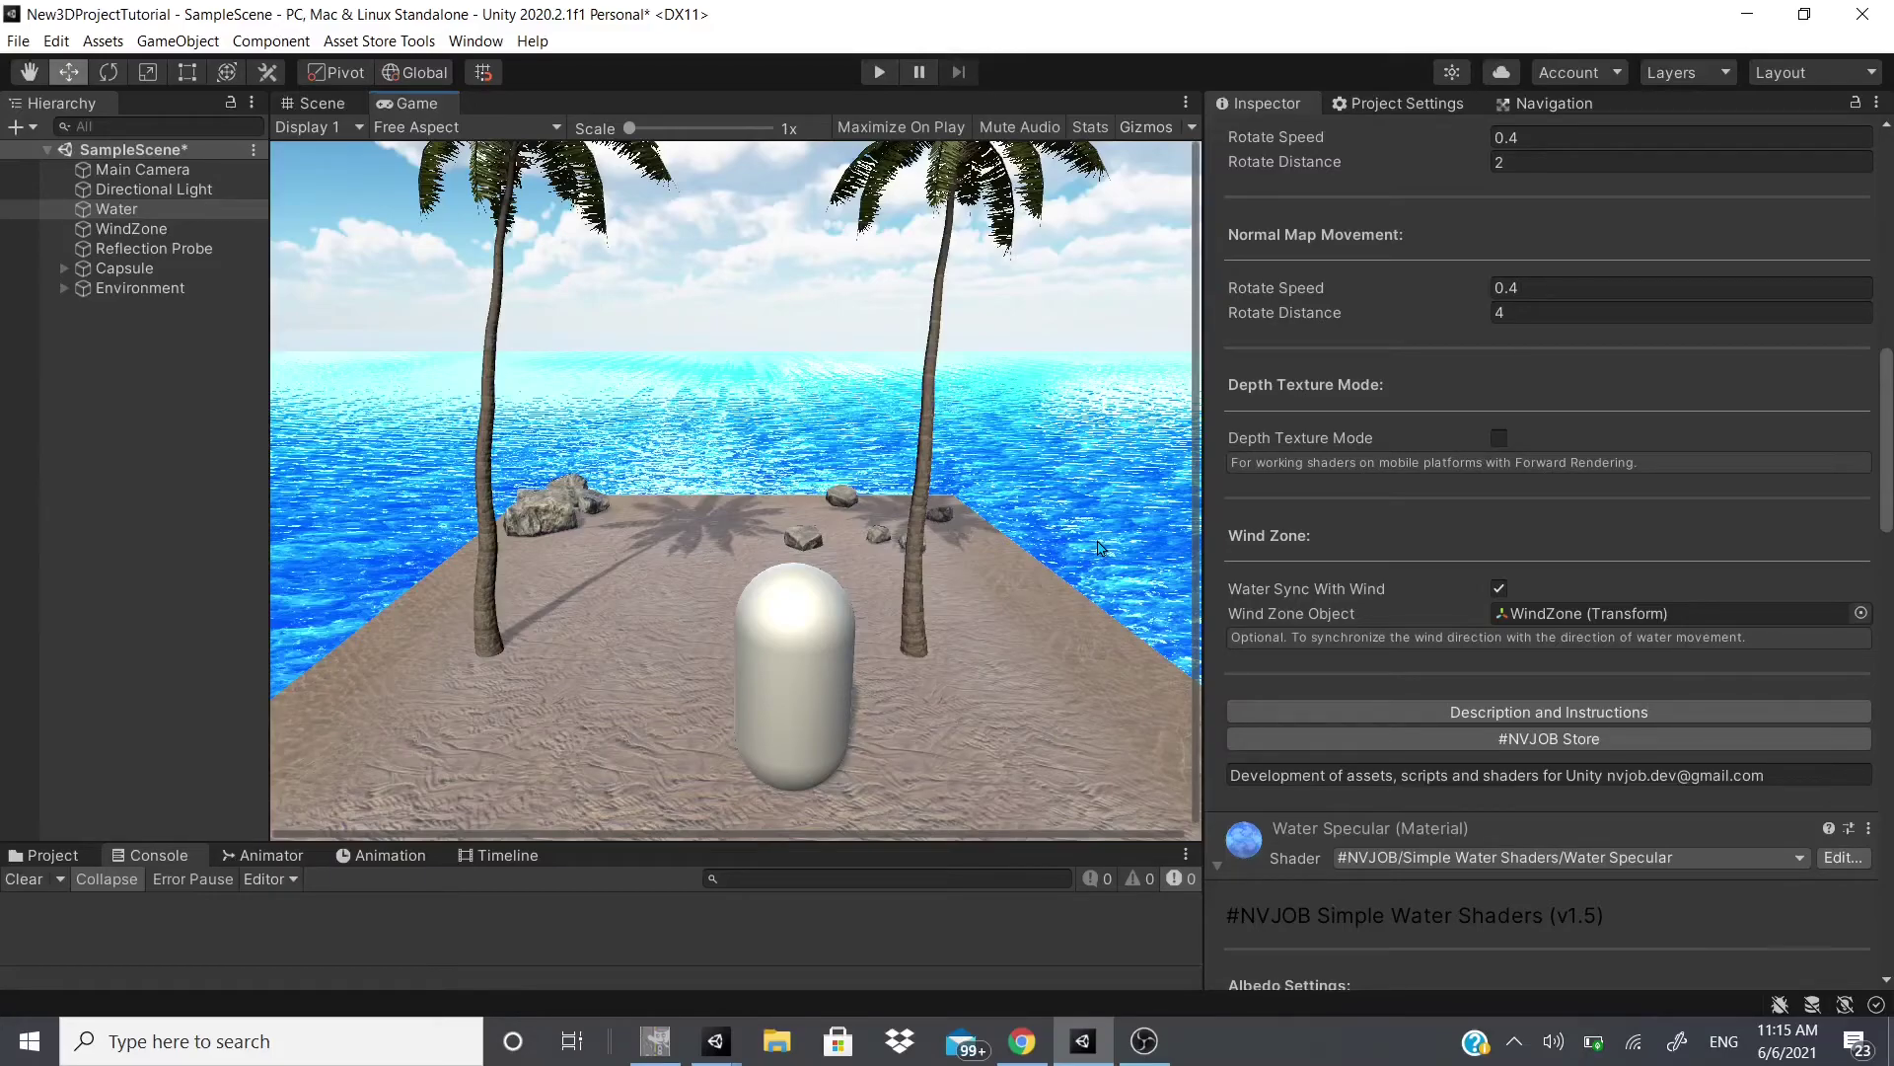
Step: Collapse the Simple Water Shaders component and the Water Specular material sections in the Inspector
{"action": "scroll", "coordinate": [1513, 565], "scroll_direction": "up", "scroll_amount": 20}
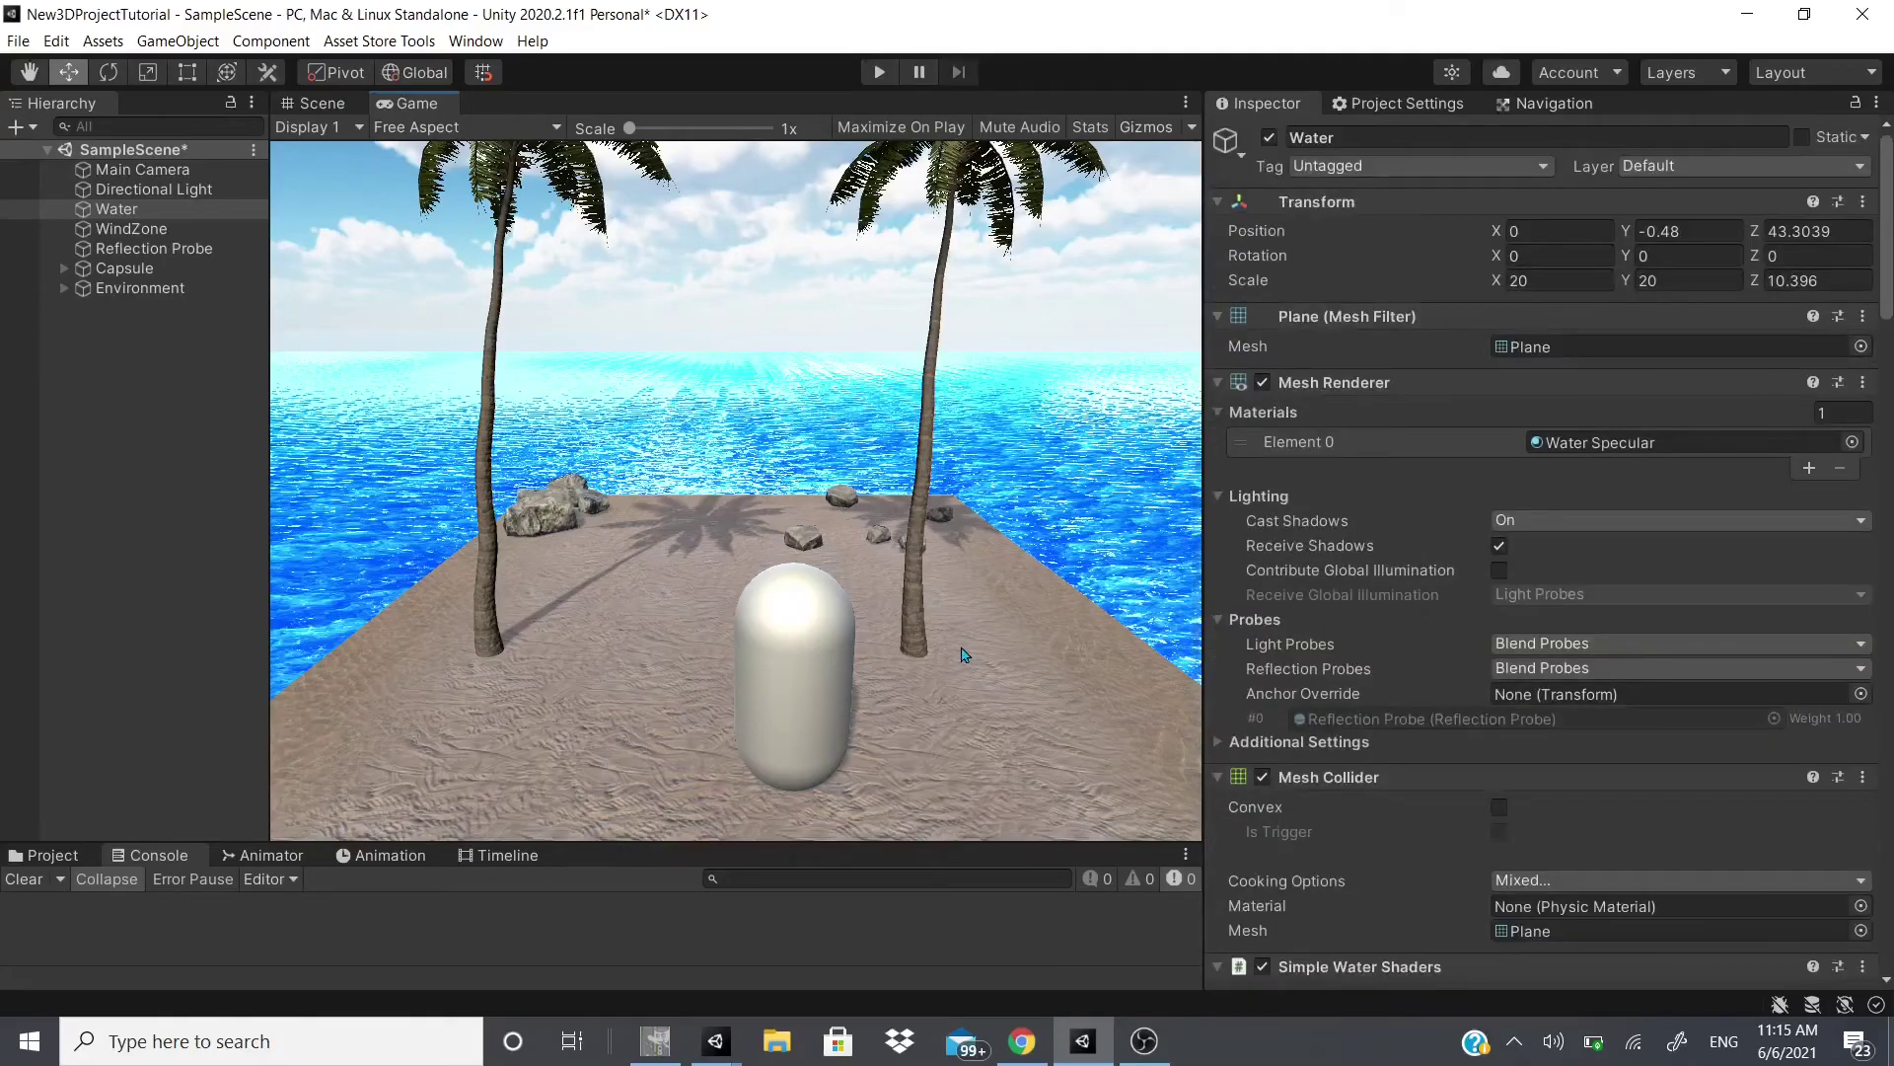
{"action": "scroll", "coordinate": [1496, 653], "scroll_direction": "down", "scroll_amount": 5}
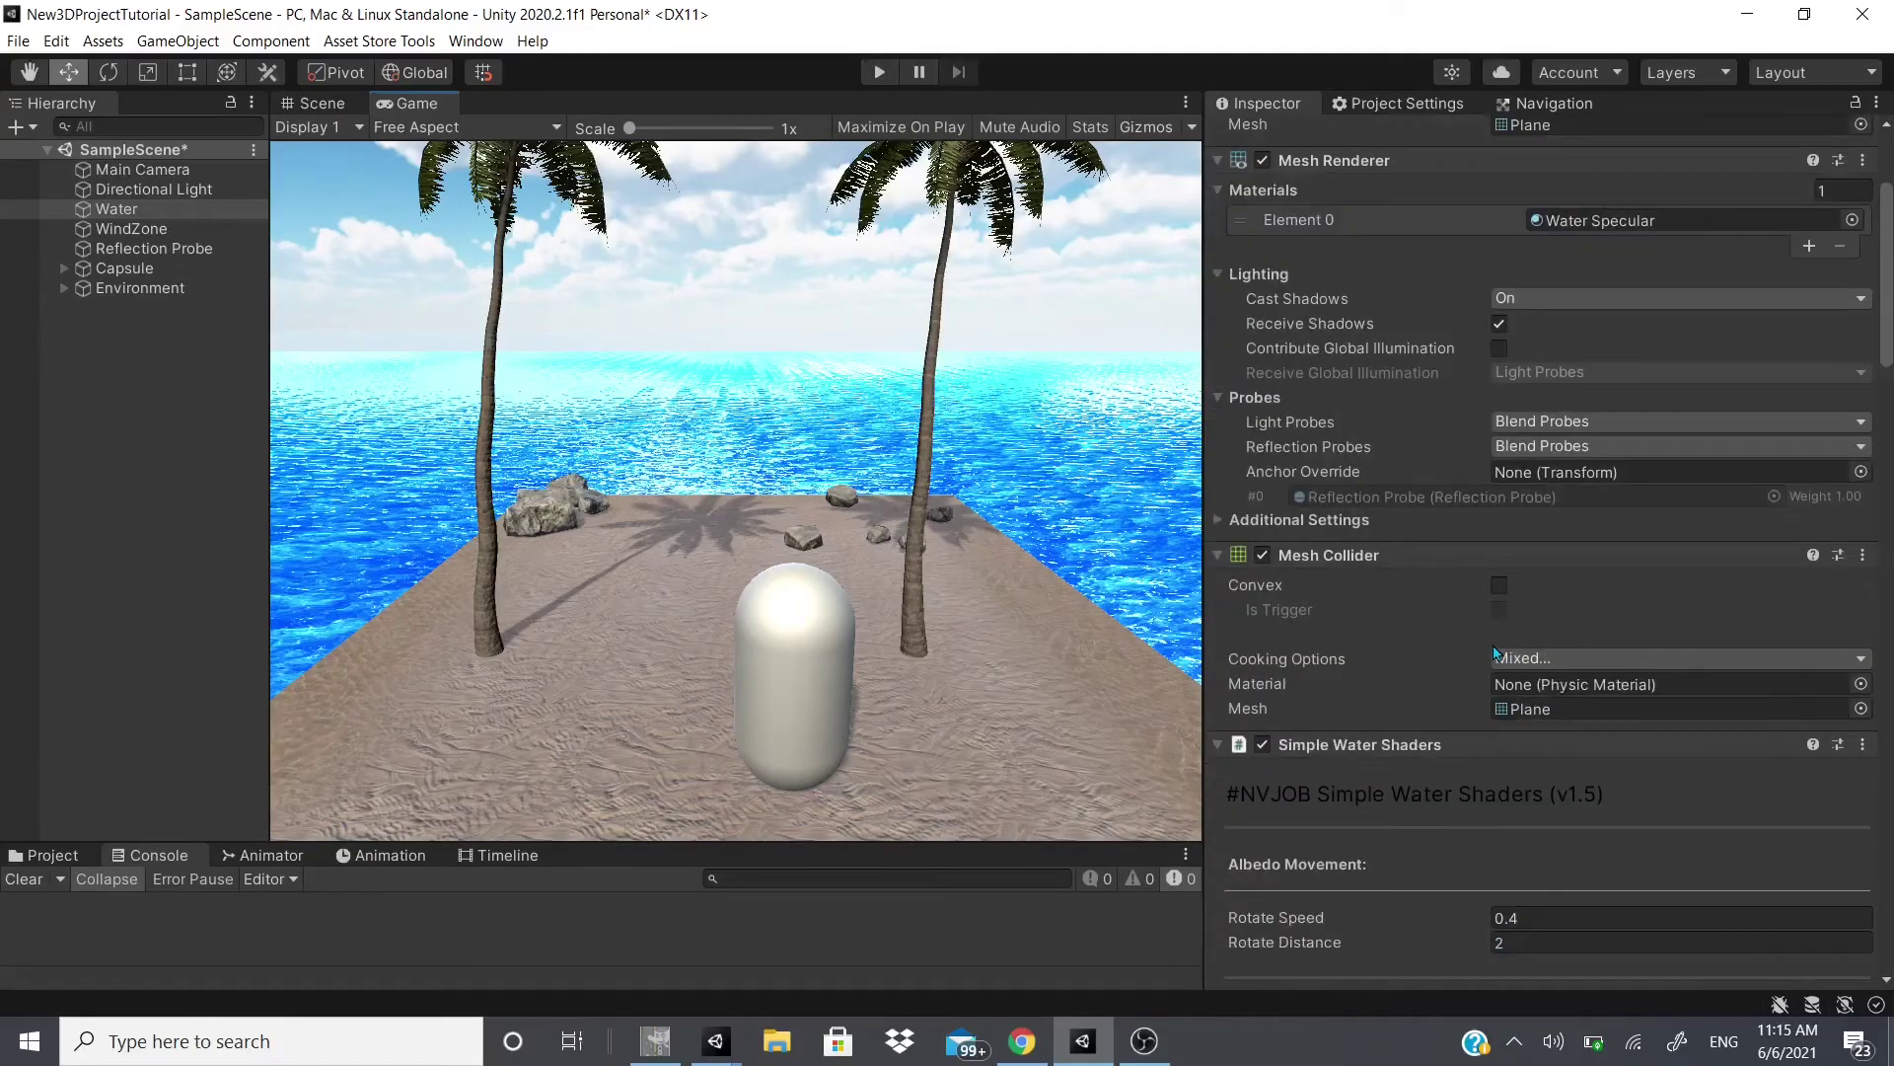
{"action": "left_click", "coordinate": [1217, 745]}
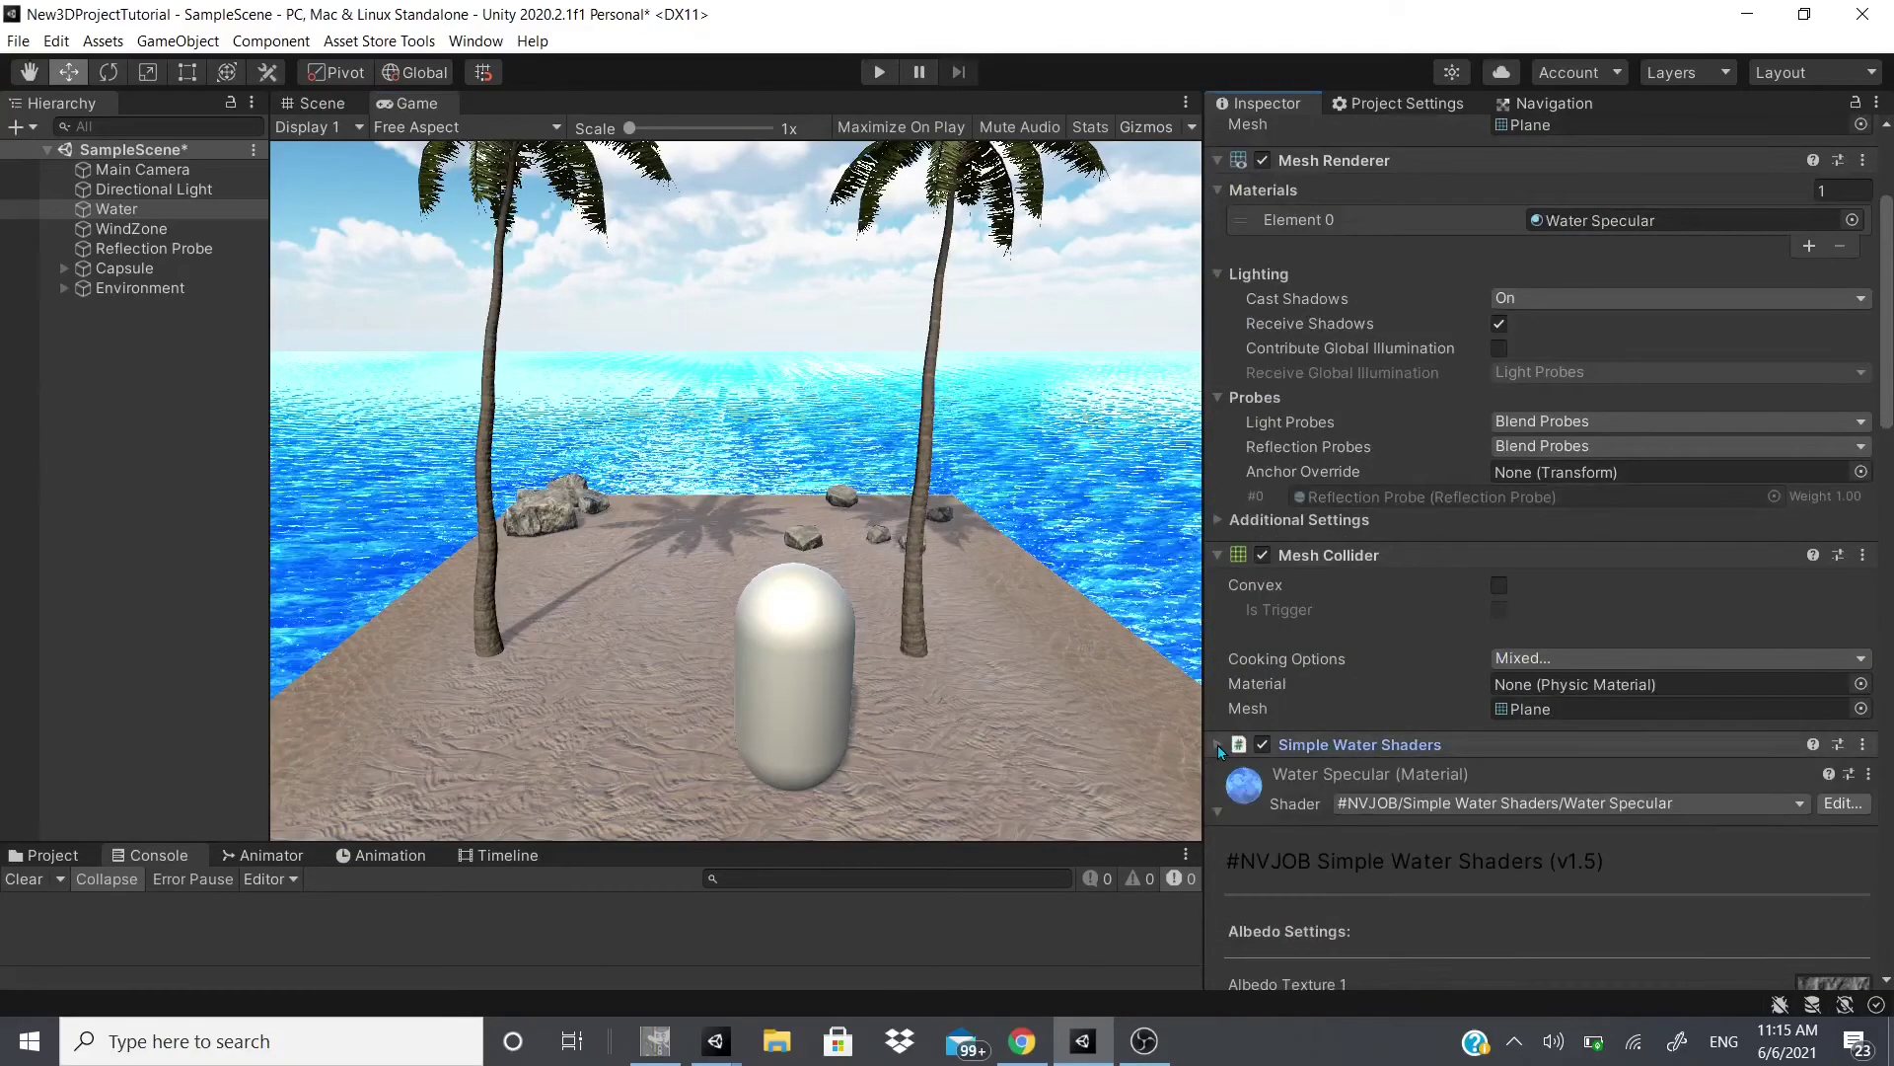
{"action": "left_click", "coordinate": [1217, 811]}
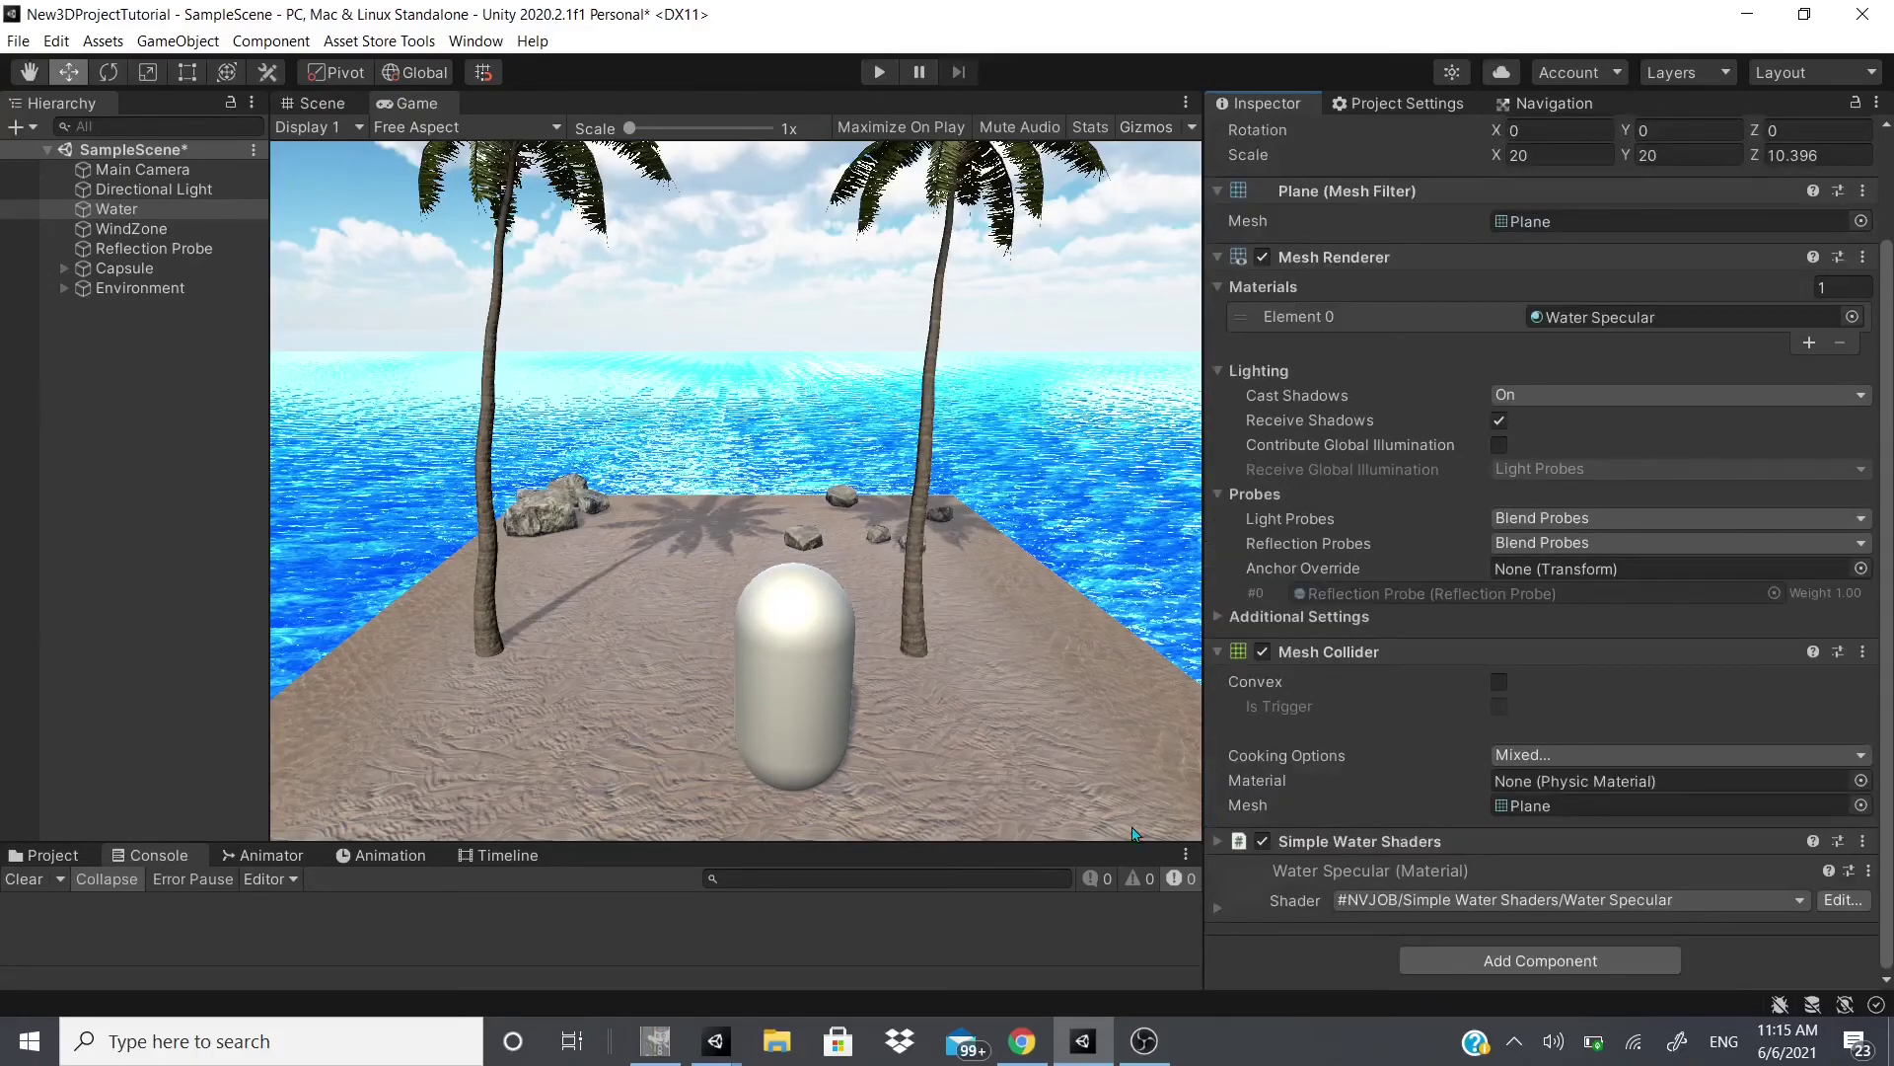